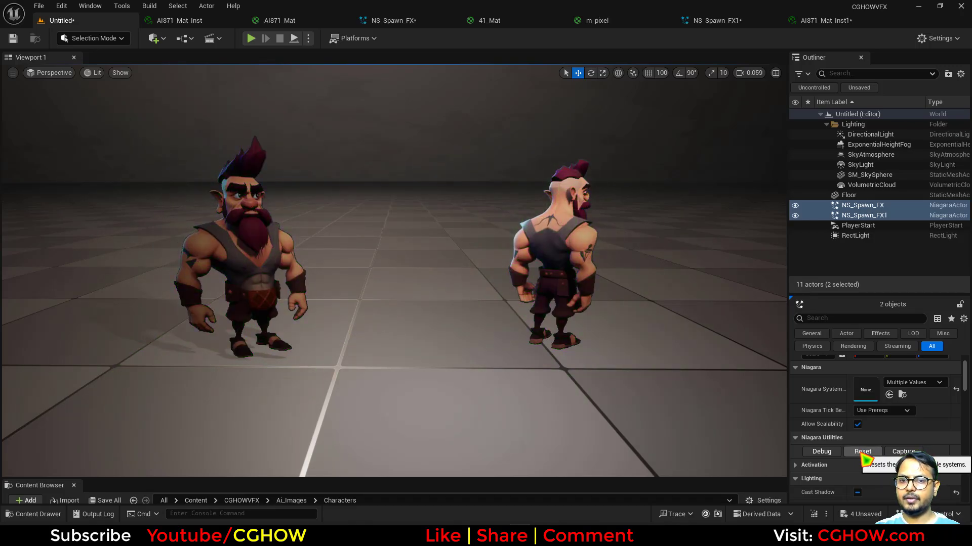
- Reset both selected Niagara systems several times to replay the spawn effect on the two characters
{"action": "left_click", "coordinate": [863, 452]}
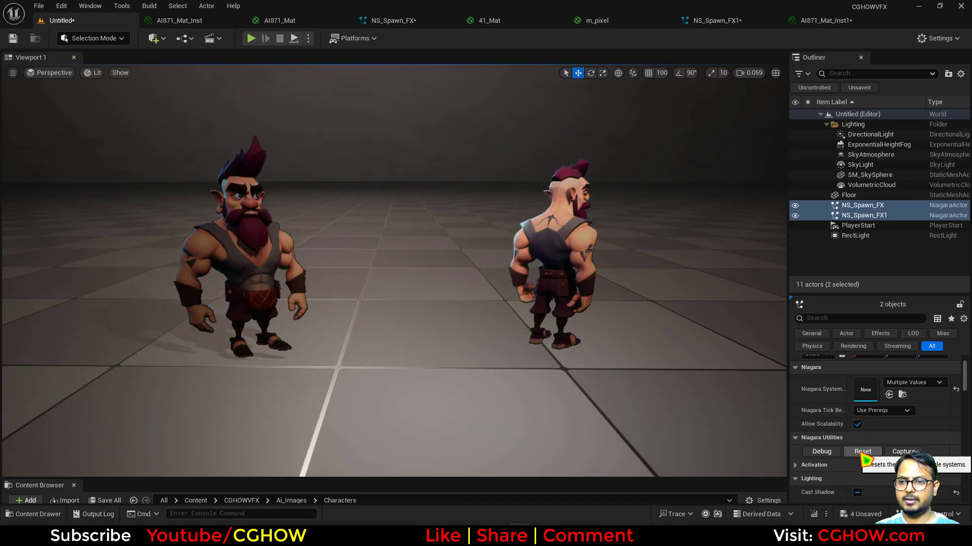
{"action": "left_click", "coordinate": [862, 452]}
{"action": "left_click", "coordinate": [863, 452]}
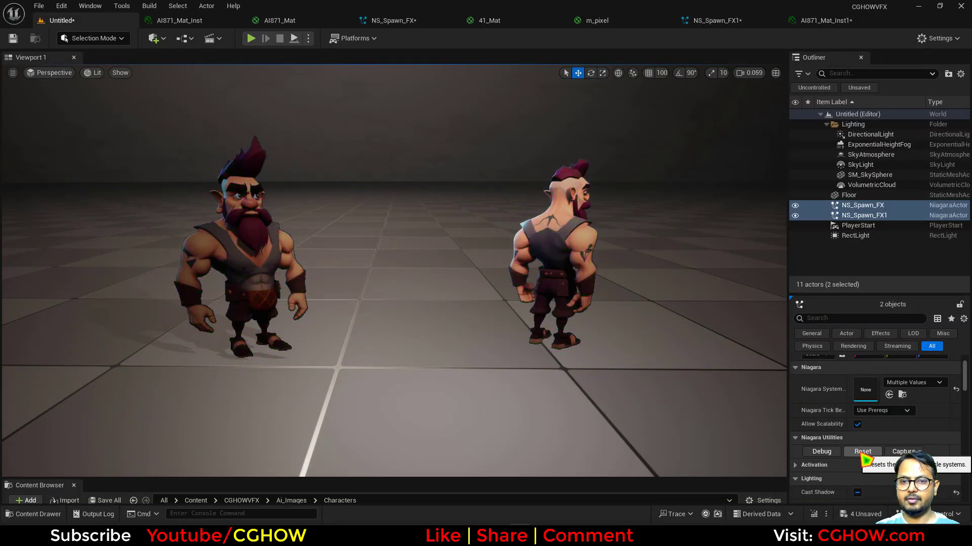
{"action": "left_click", "coordinate": [863, 452]}
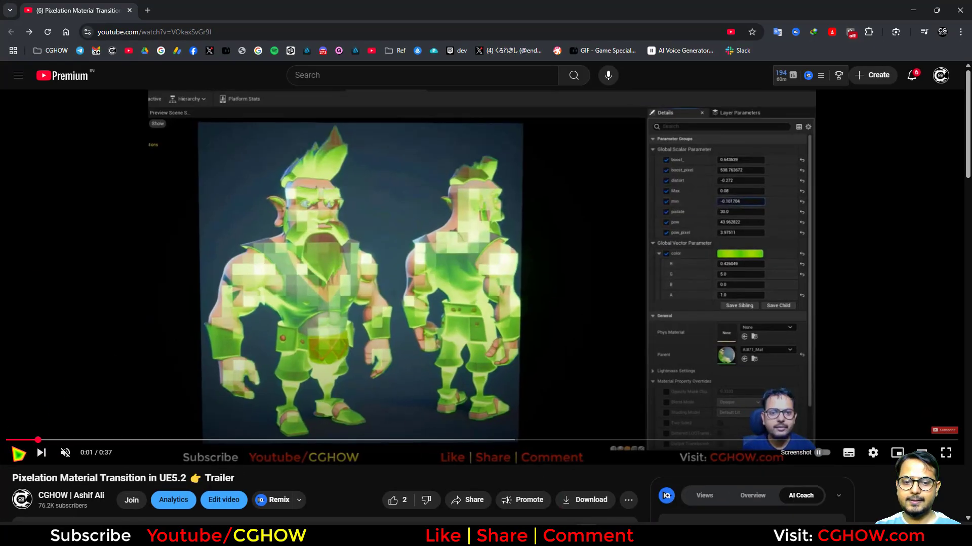
- Play a few seconds of the Pixelation Material Transition trailer, pause it and check the video description for the full video link
{"action": "left_click", "coordinate": [19, 439]}
{"action": "left_click", "coordinate": [18, 453]}
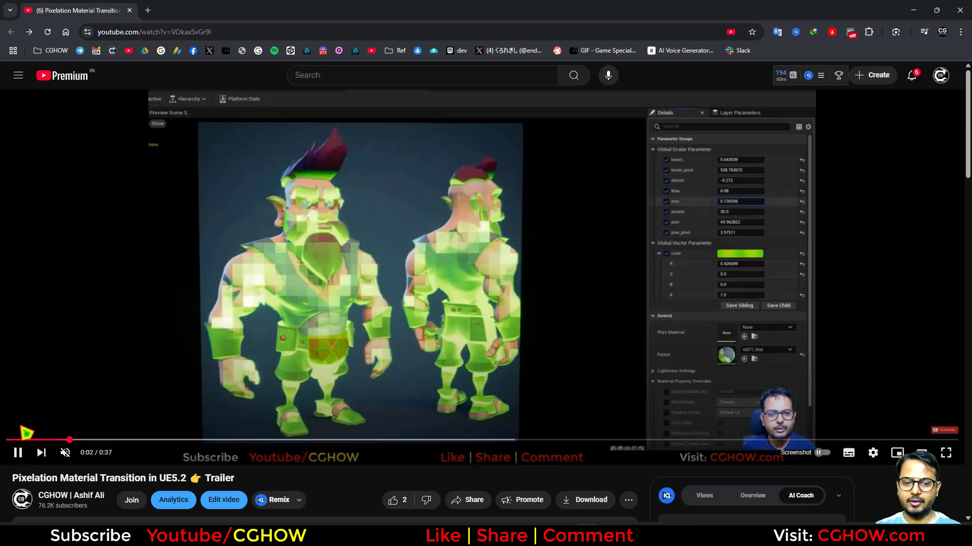
{"action": "left_click", "coordinate": [258, 329]}
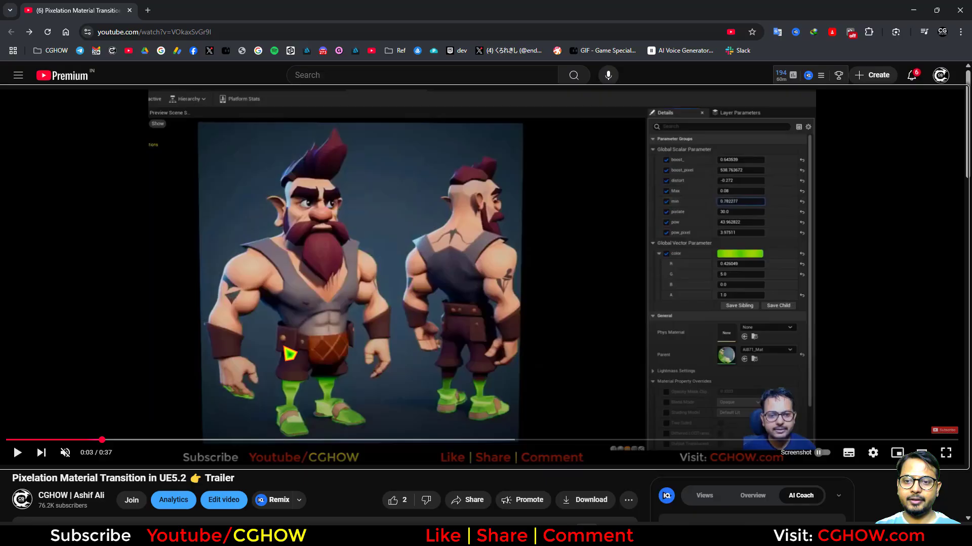
{"action": "scroll", "coordinate": [290, 354], "scroll_direction": "down", "scroll_amount": 1}
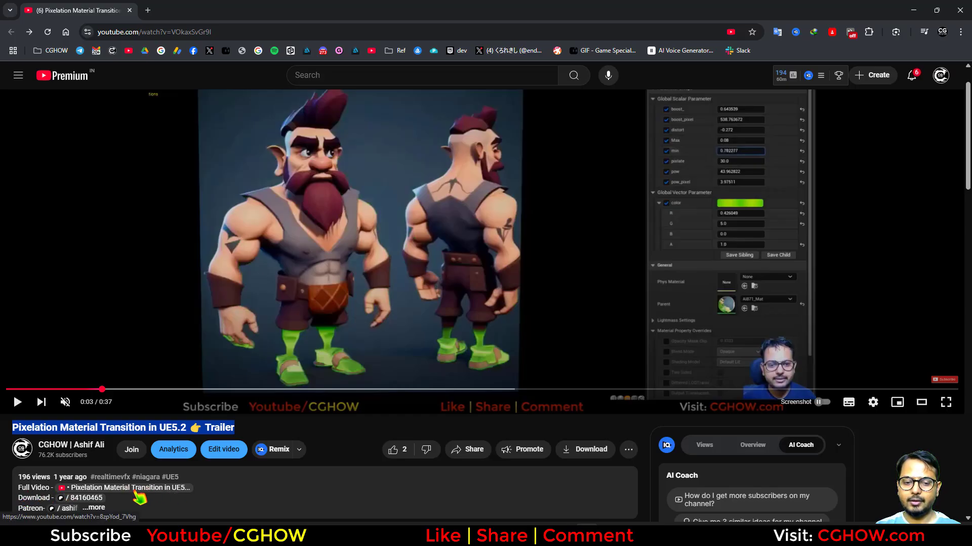
{"action": "scroll", "coordinate": [139, 498], "scroll_direction": "up", "scroll_amount": 1}
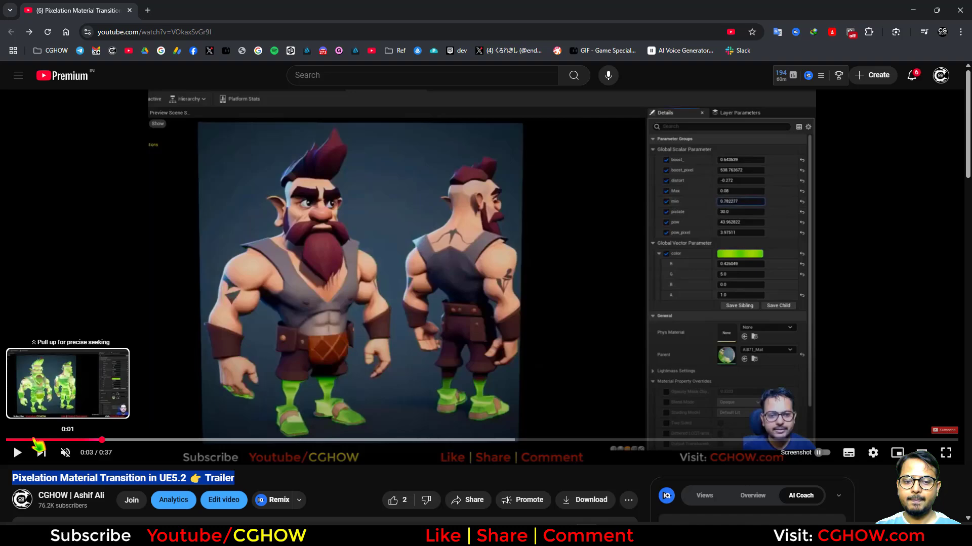
- Switch to Unreal Editor and set the min parameter of AI871_Mat_Inst to -0.172255
{"action": "left_click", "coordinate": [914, 10]}
{"action": "left_click", "coordinate": [189, 23]}
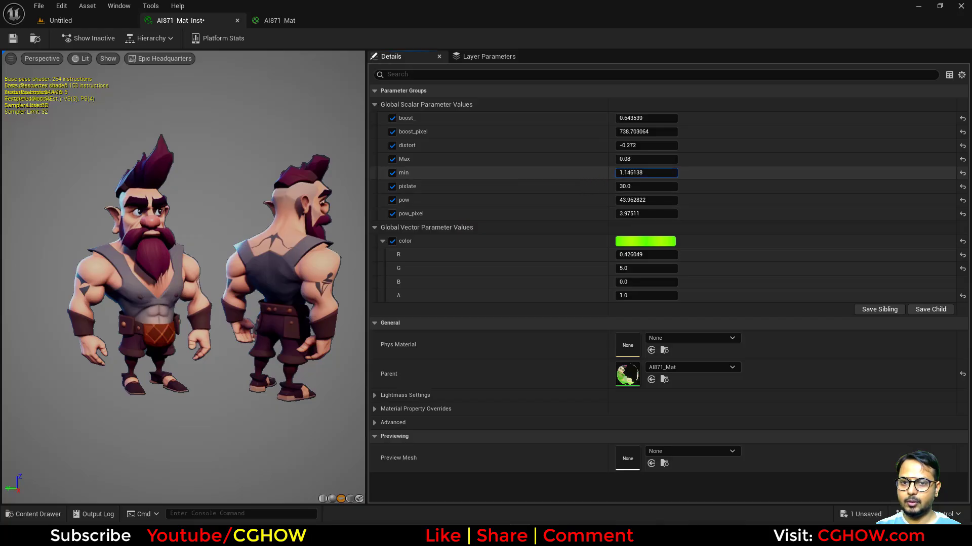
{"action": "mouse_move", "coordinate": [646, 173]}
{"action": "left_mouse_down"}
{"action": "mouse_move", "coordinate": [587, 173]}
{"action": "mouse_move", "coordinate": [655, 173]}
{"action": "mouse_move", "coordinate": [610, 173]}
{"action": "mouse_move", "coordinate": [636, 172]}
{"action": "left_mouse_up"}
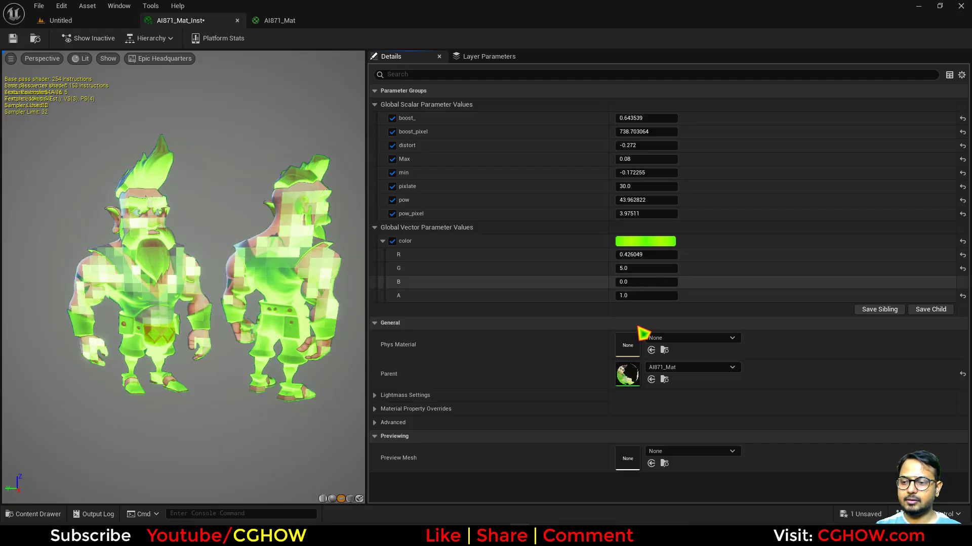
- Open the parent material AI871_Mat and show its preview on a plane
{"action": "double_click", "coordinate": [626, 376]}
{"action": "right_click_drag", "start_coordinate": [537, 224], "coordinate": [708, 317]}
{"action": "scroll", "coordinate": [469, 244], "scroll_direction": "up", "scroll_amount": 4}
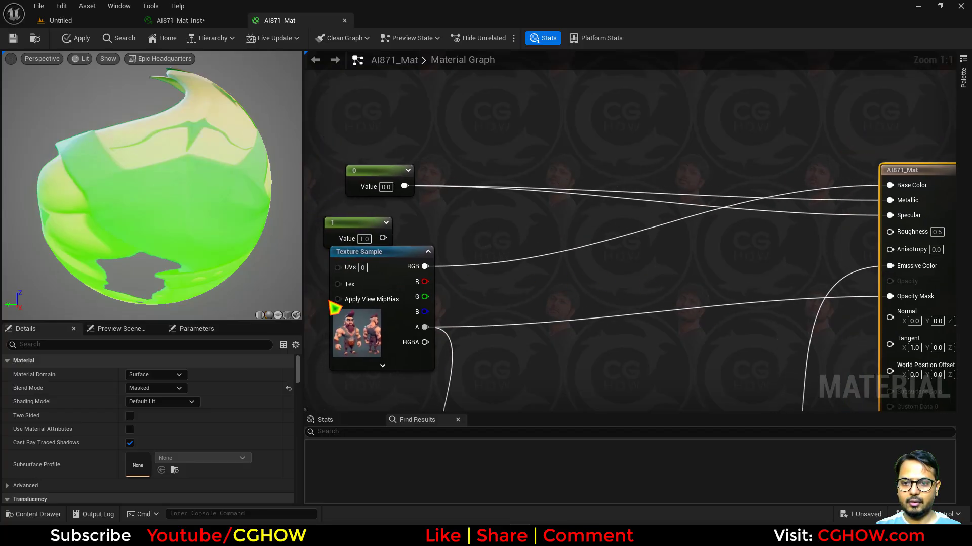
{"action": "left_click", "coordinate": [278, 315]}
{"action": "right_click_drag", "start_coordinate": [484, 233], "coordinate": [442, 249]}
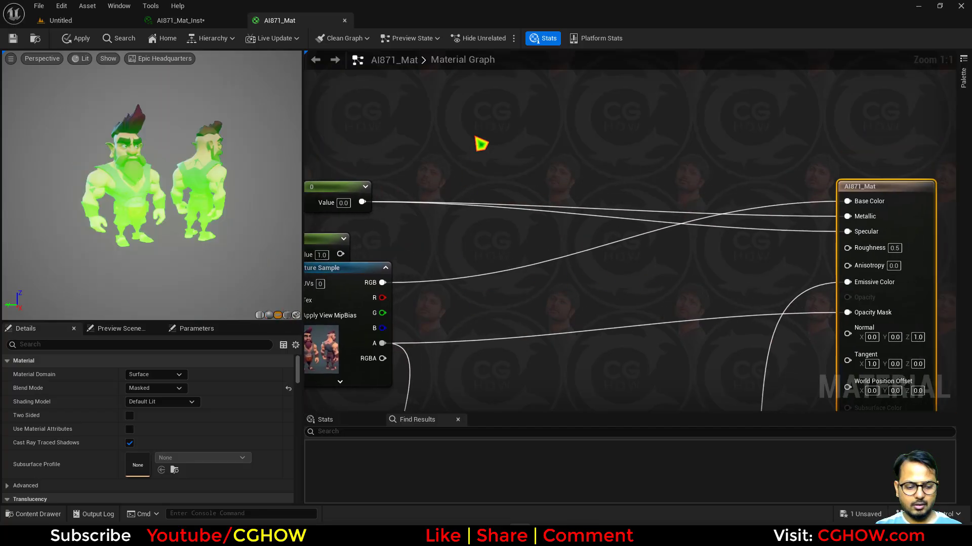
- Add a TexCoord node above the existing nodes and feed it into a component mask that keeps only the R channel
{"action": "right_click_drag", "start_coordinate": [462, 108], "coordinate": [407, 122]}
{"action": "key", "text": "u"}
{"action": "left_click", "coordinate": [391, 107]}
{"action": "right_click_drag", "start_coordinate": [460, 137], "coordinate": [488, 182]}
{"action": "left_click_drag", "start_coordinate": [469, 154], "coordinate": [538, 156]}
{"action": "key", "text": "shift+c"}
{"action": "left_click", "coordinate": [449, 135], "text": "shift"}
{"action": "left_click", "coordinate": [133, 389]}
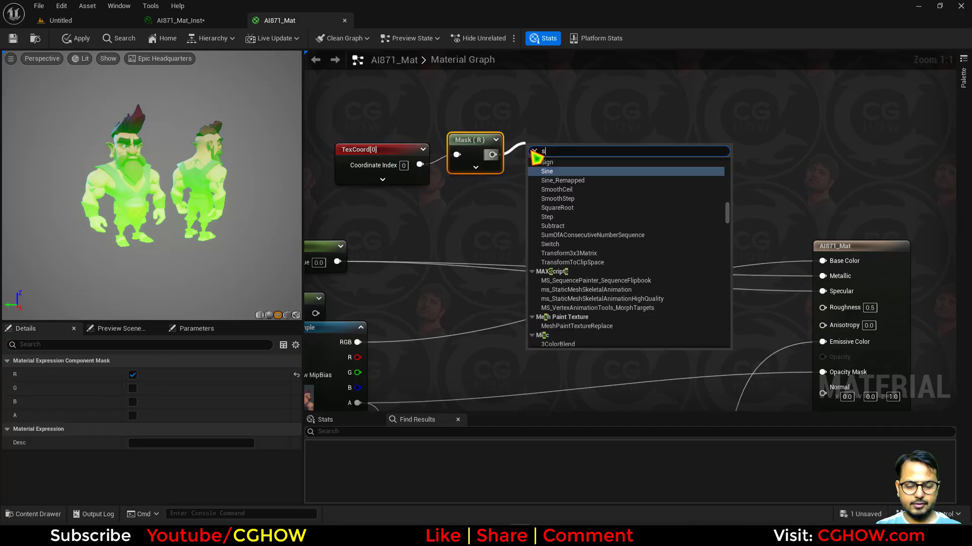
- Connect the mask to the Y input of a new Step node, set its X to 0.5 and preview the Step node
{"action": "type", "text": "step"}
{"action": "left_click", "coordinate": [559, 180]}
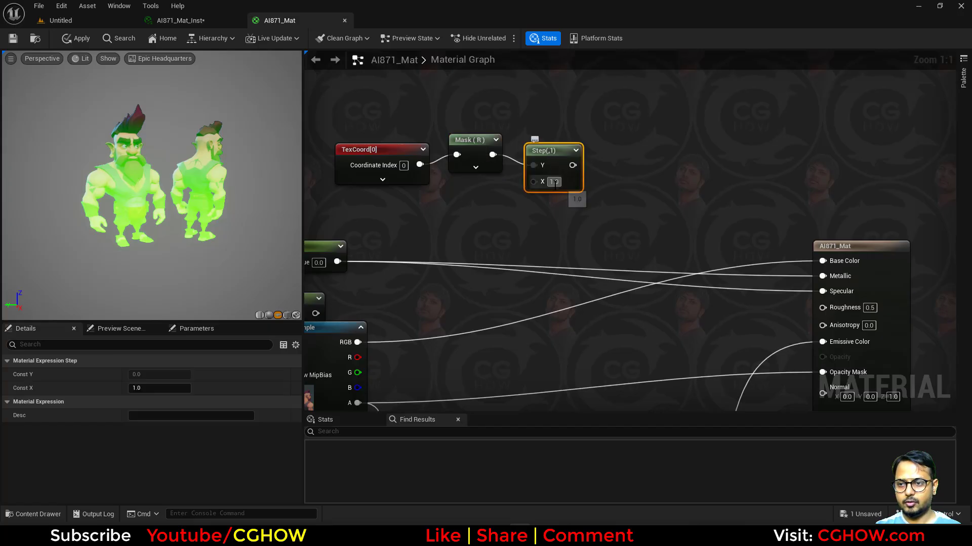
{"action": "right_click", "coordinate": [558, 160]}
{"action": "left_click", "coordinate": [572, 186]}
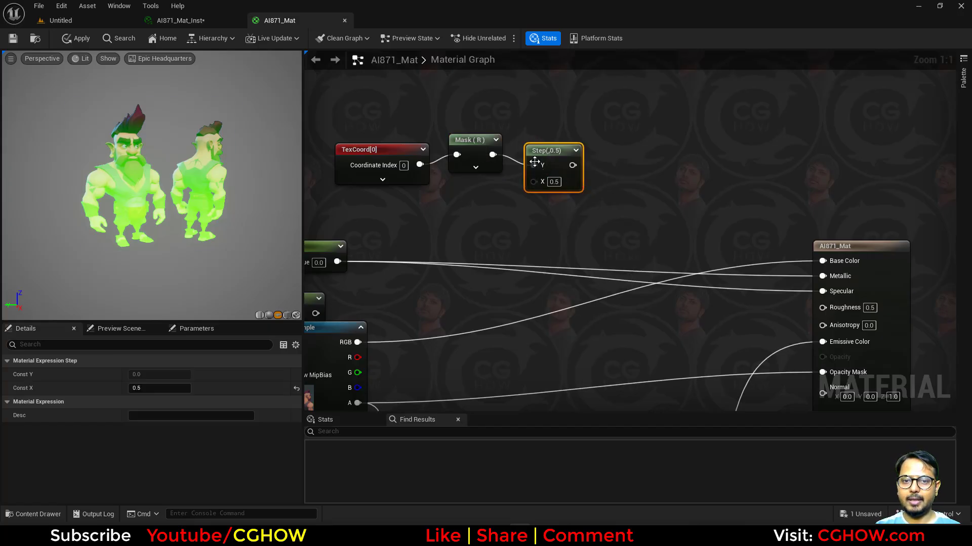
{"action": "left_click_drag", "start_coordinate": [470, 141], "coordinate": [470, 151]}
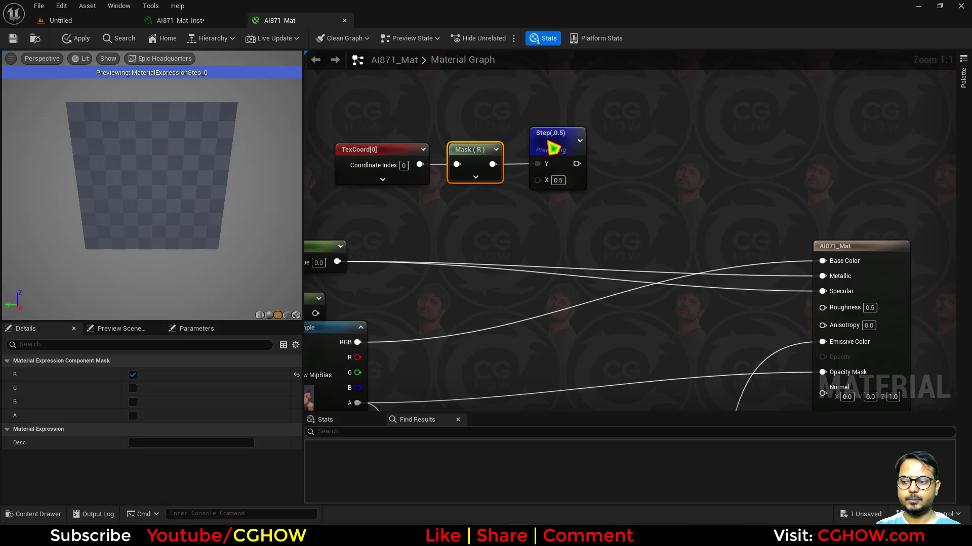
{"action": "left_click", "coordinate": [553, 147]}
{"action": "right_click_drag", "start_coordinate": [590, 282], "coordinate": [590, 238]}
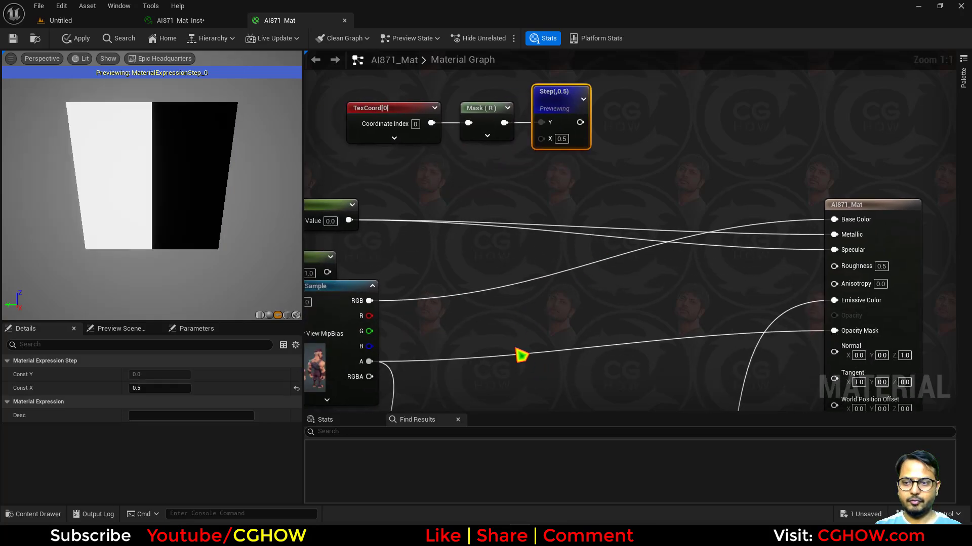
- Multiply the Step output by the texture sample's alpha and connect the product to Opacity Mask
{"action": "left_click", "coordinate": [551, 320]}
{"action": "left_click_drag", "start_coordinate": [370, 361], "coordinate": [580, 122]}
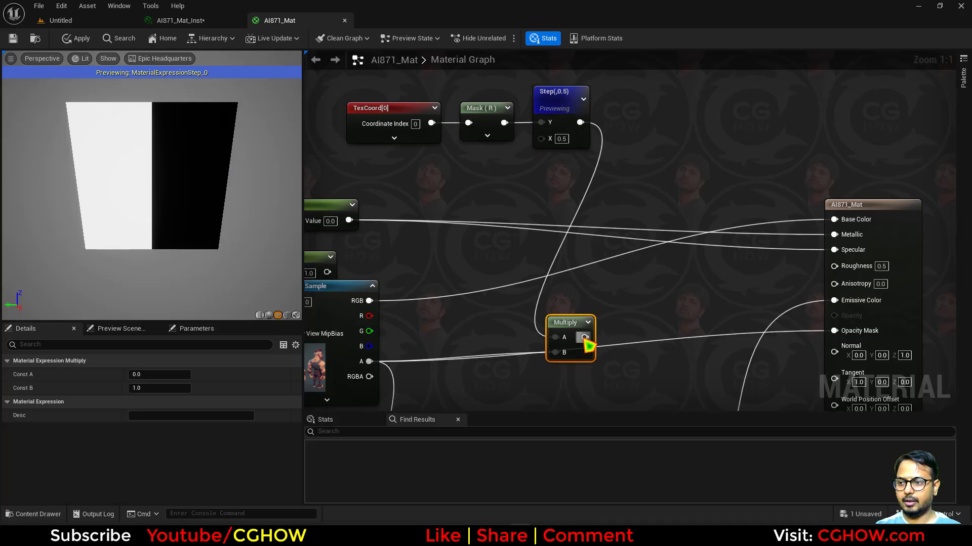
{"action": "left_click_drag", "start_coordinate": [585, 338], "coordinate": [630, 327]}
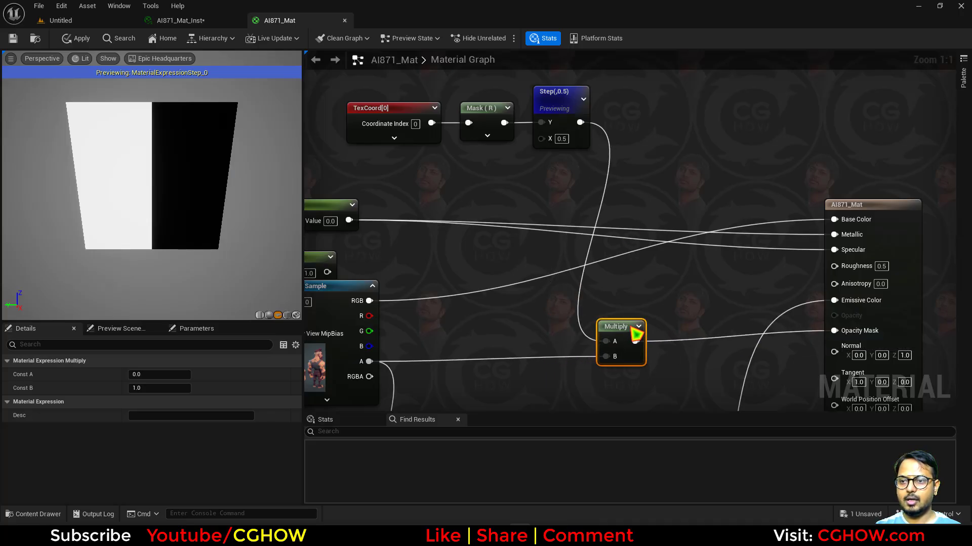
- Add a scalar parameter named wipe with default value 0.5, connect it to the Step node's X input and save the material
{"action": "right_click_drag", "start_coordinate": [499, 208], "coordinate": [543, 248]}
{"action": "left_click", "coordinate": [506, 218]}
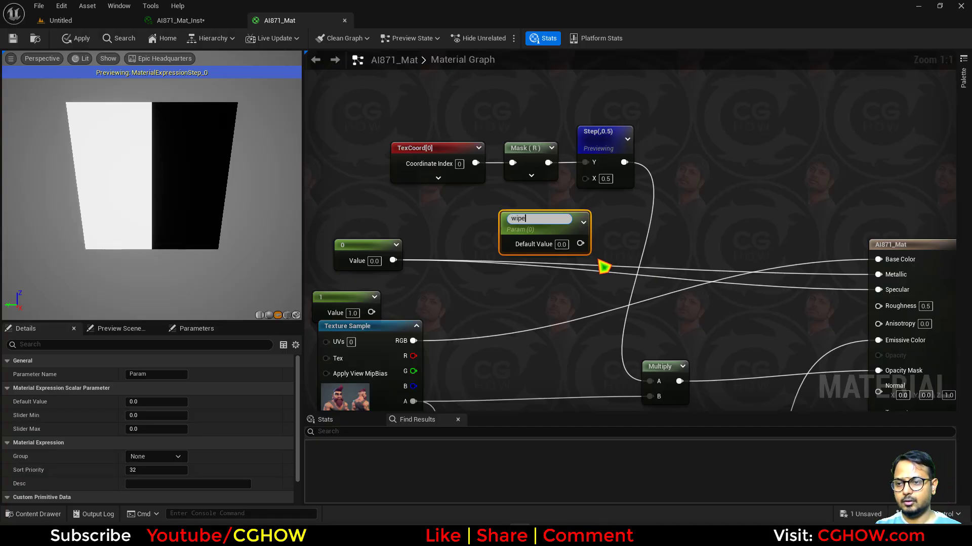
{"action": "left_click", "coordinate": [559, 245]}
{"action": "type", "text": "0.4"}
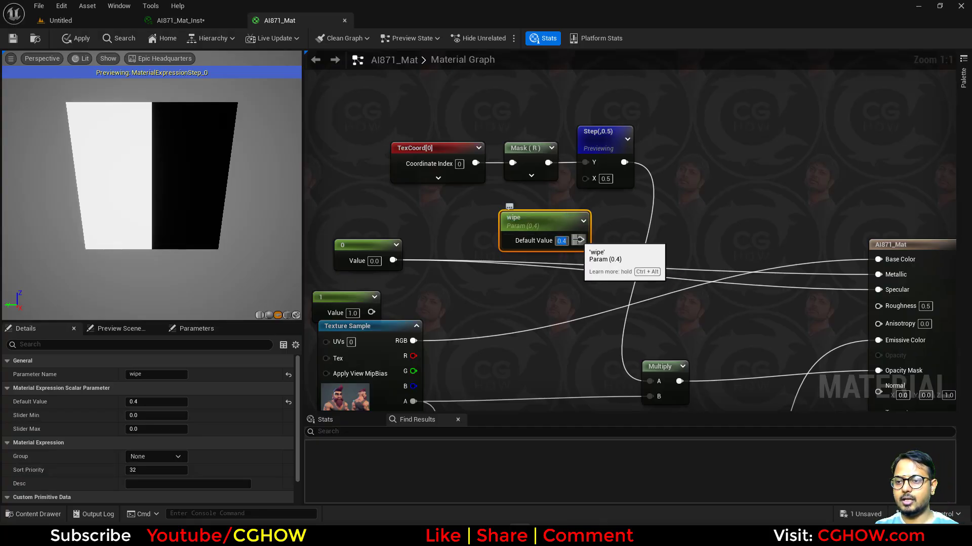
{"action": "left_click_drag", "start_coordinate": [576, 240], "coordinate": [586, 179]}
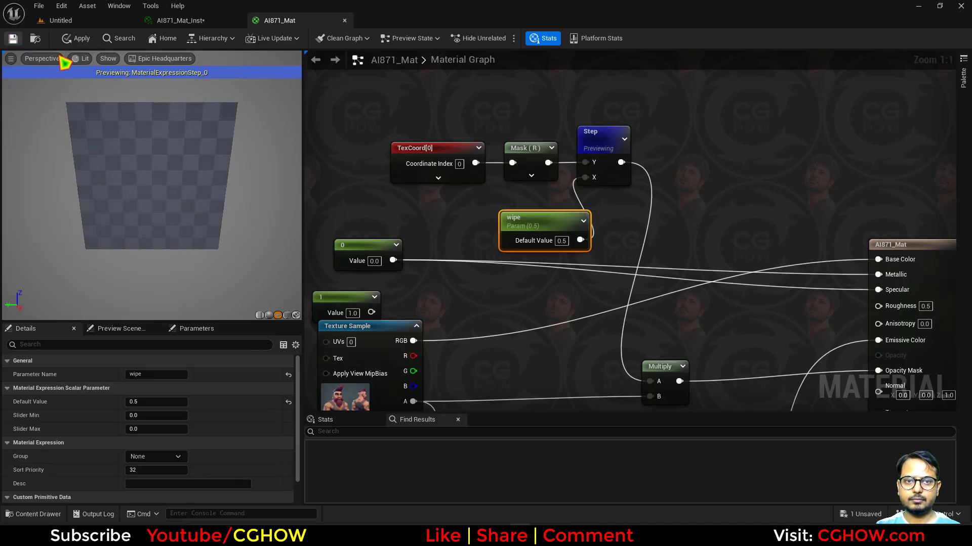
{"action": "key", "text": "ctrl+s"}
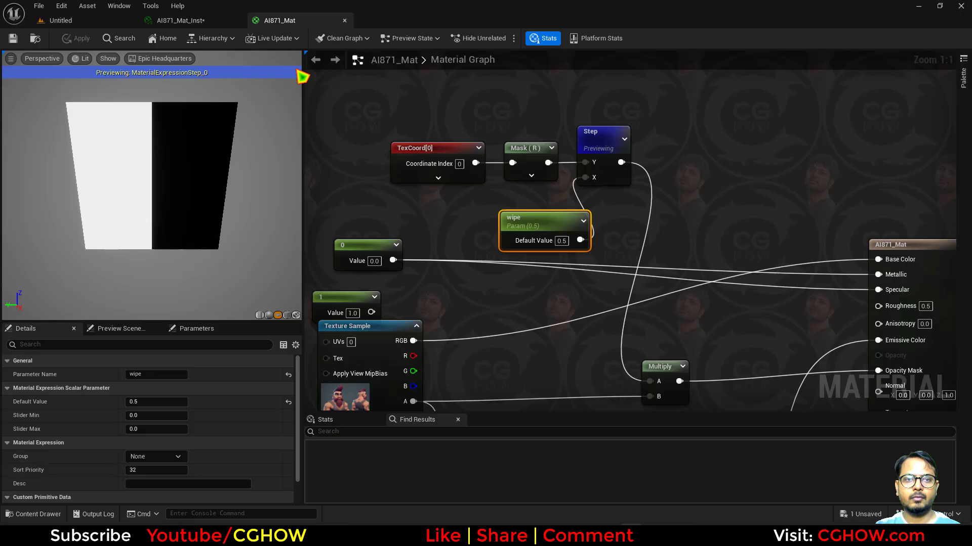
- In AI871_Mat_Inst, enable the wipe parameter and set it to 0.612, and set min to 1.28314
{"action": "left_click", "coordinate": [205, 22]}
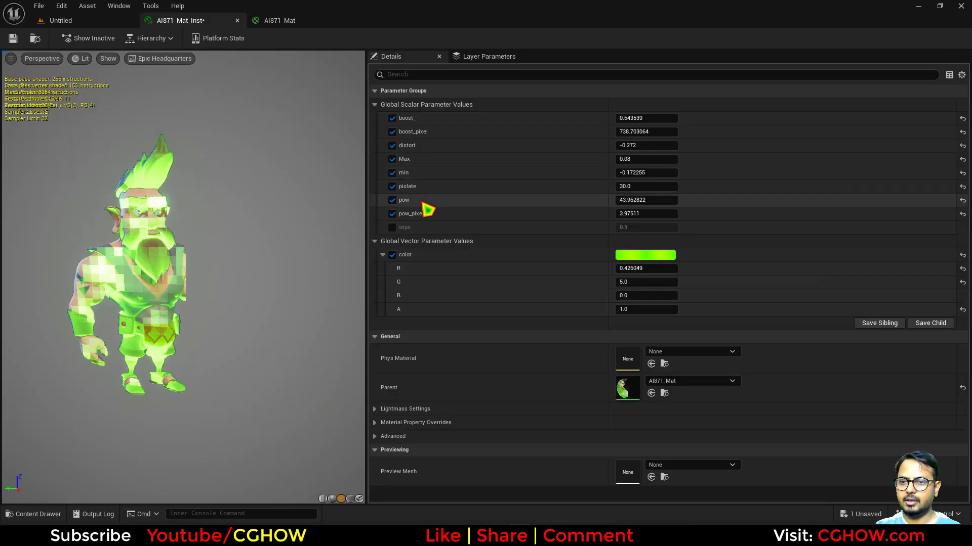
{"action": "left_click", "coordinate": [394, 228]}
{"action": "left_click_drag", "start_coordinate": [669, 227], "coordinate": [726, 227]}
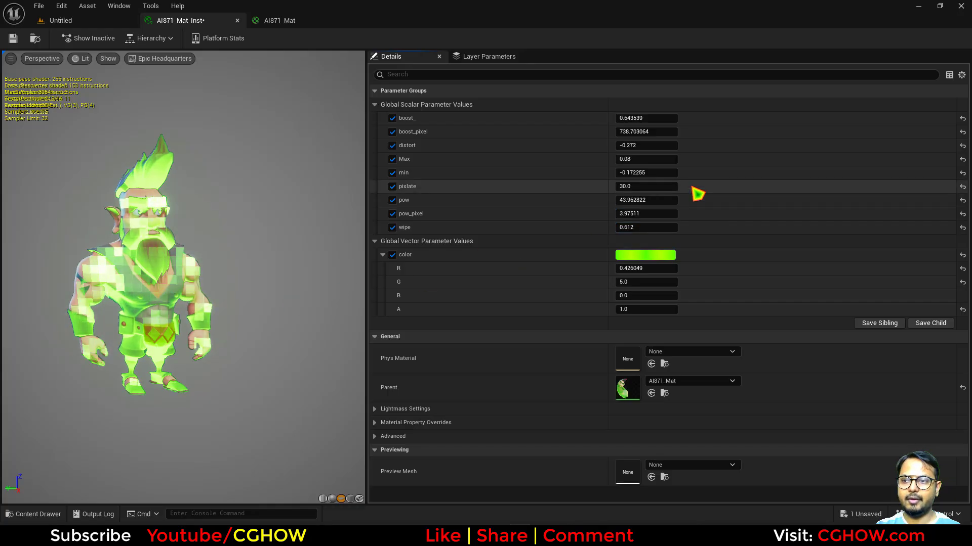
{"action": "left_click_drag", "start_coordinate": [660, 174], "coordinate": [678, 174]}
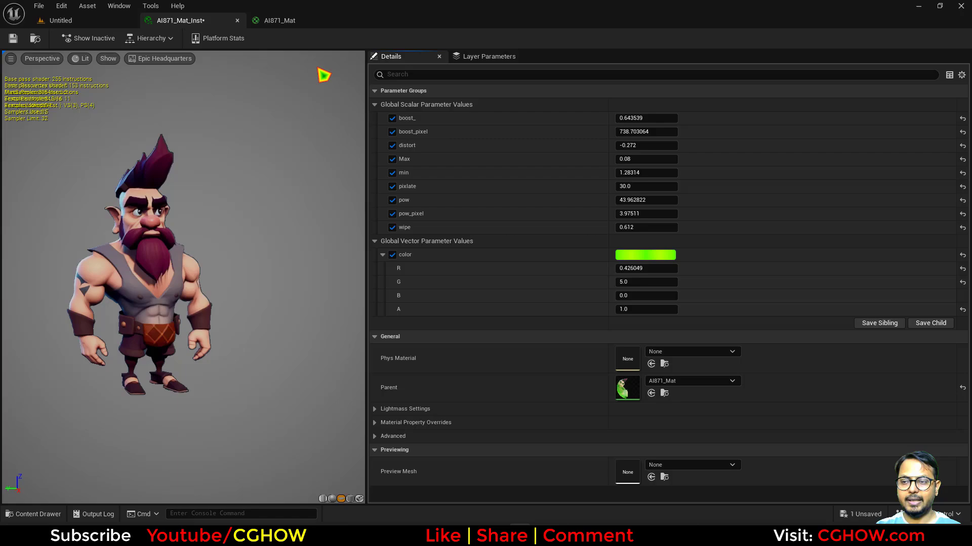
- In AI871_Mat, move the wipe parameter clear of the Step node and connect the Step output to a new 1-x node
{"action": "left_click", "coordinate": [282, 21]}
{"action": "right_click_drag", "start_coordinate": [544, 285], "coordinate": [569, 315]}
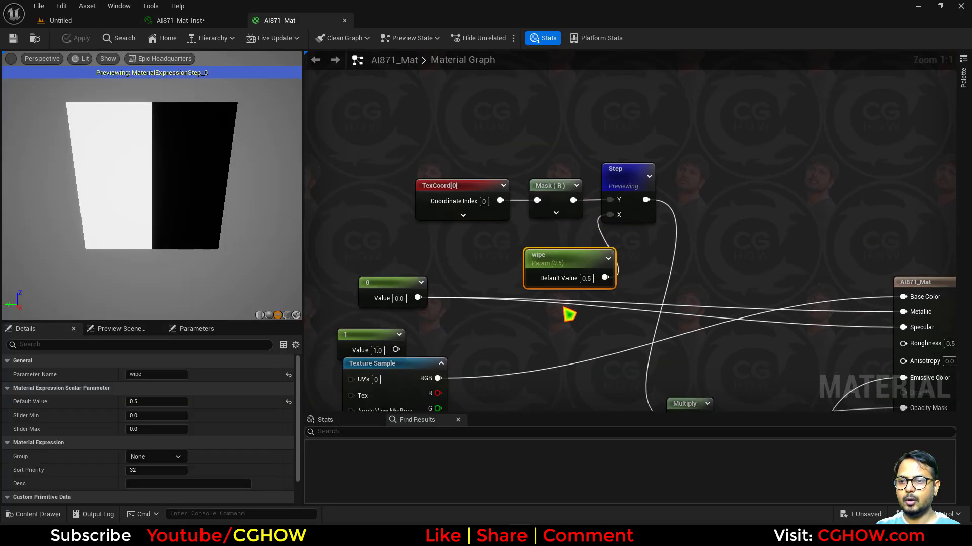
{"action": "left_click_drag", "start_coordinate": [574, 262], "coordinate": [539, 263]}
{"action": "right_click_drag", "start_coordinate": [668, 239], "coordinate": [597, 196]}
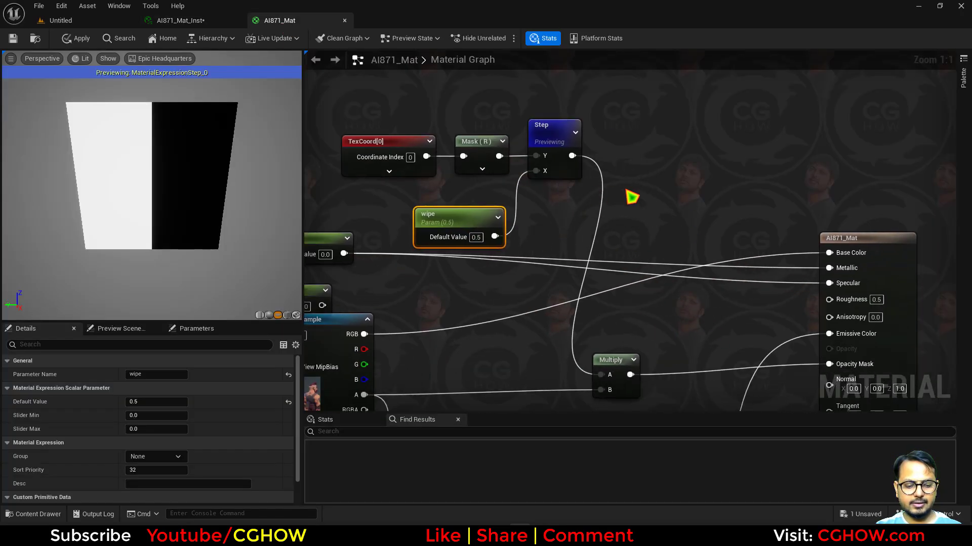
{"action": "left_click", "coordinate": [612, 156]}
{"action": "left_click_drag", "start_coordinate": [572, 156], "coordinate": [572, 156]}
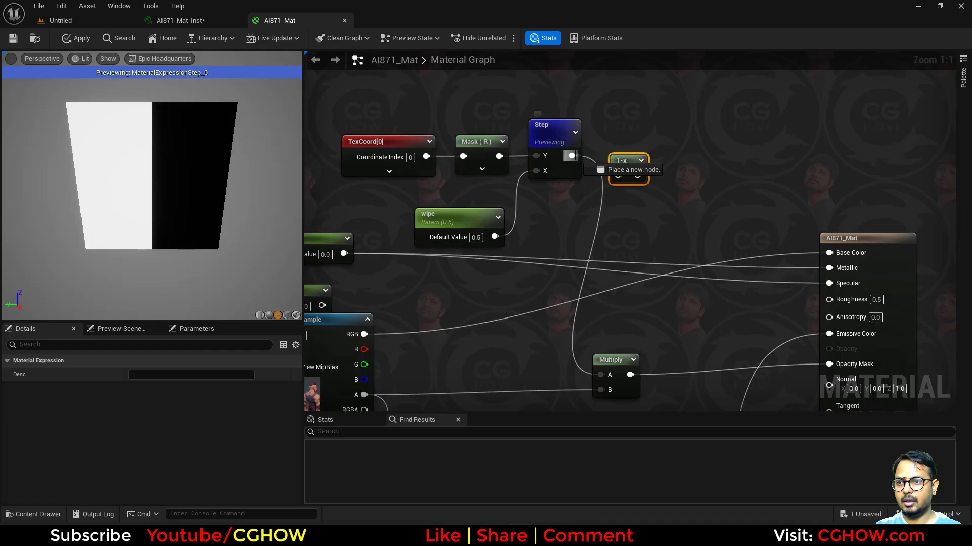
{"action": "left_click_drag", "start_coordinate": [622, 180], "coordinate": [620, 177]}
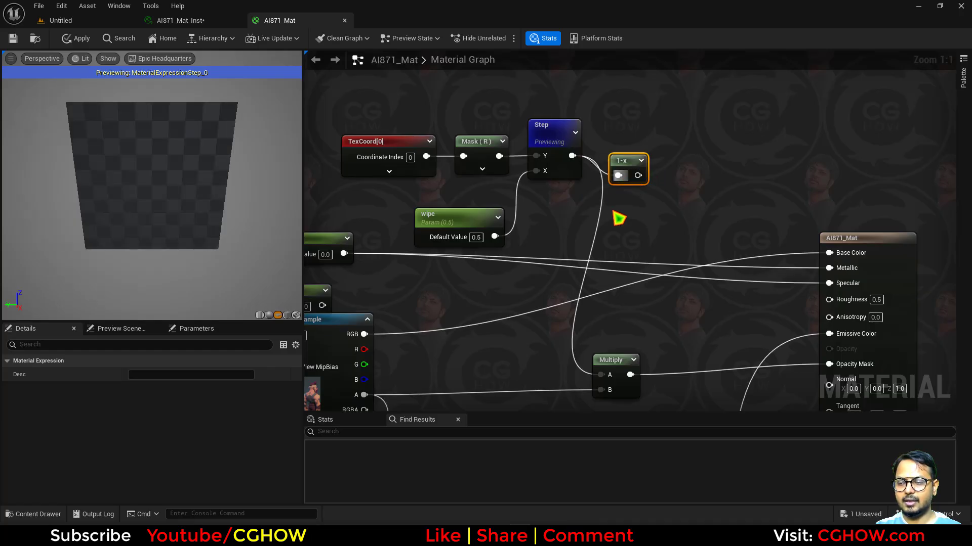
{"action": "right_click", "coordinate": [638, 202]}
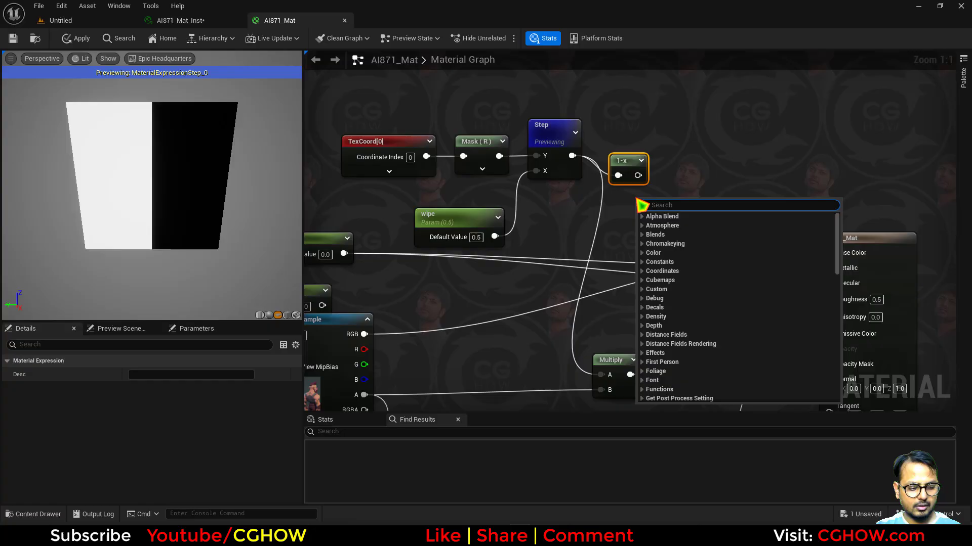
{"action": "type", "text": "swi"}
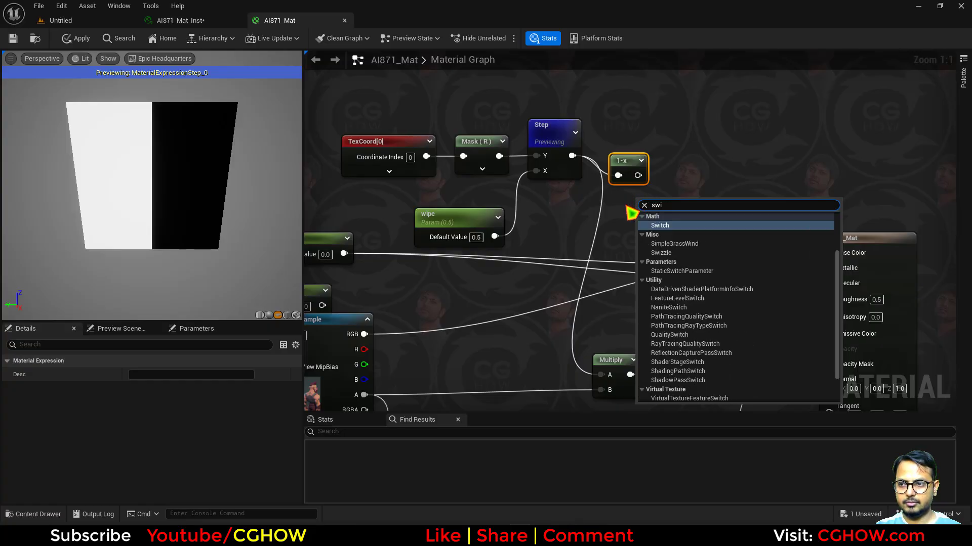
{"action": "right_click", "coordinate": [631, 213]}
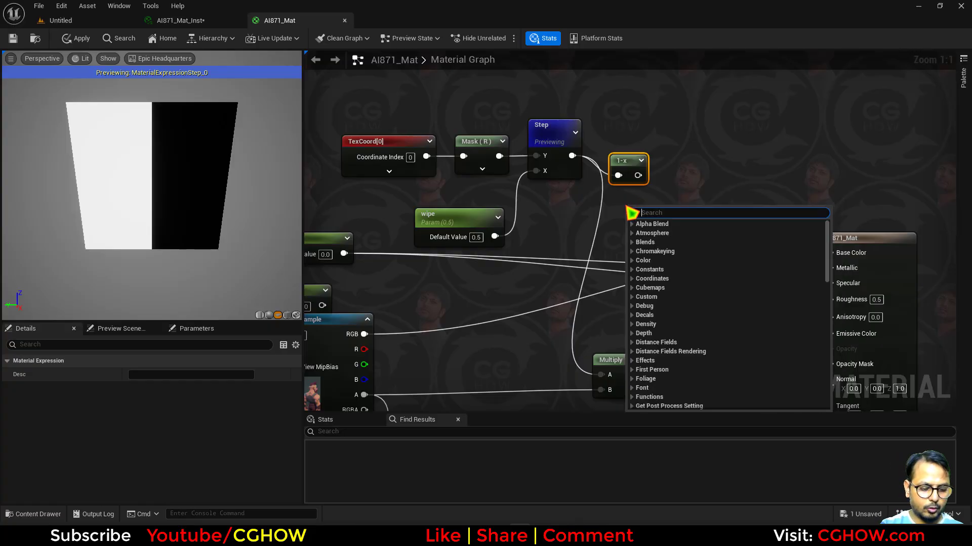
{"action": "left_click", "coordinate": [621, 216]}
- Add a Lerp node with the 1-x output as A and the Step output as B, and connect its result to Multiply input A
{"action": "key", "text": "l"}
{"action": "left_click", "coordinate": [644, 208]}
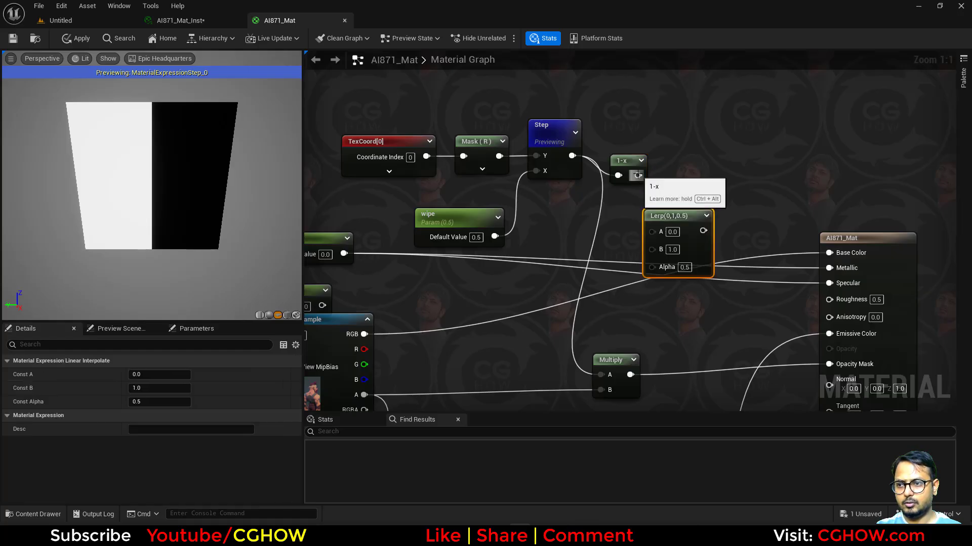
{"action": "left_click_drag", "start_coordinate": [637, 176], "coordinate": [572, 156]}
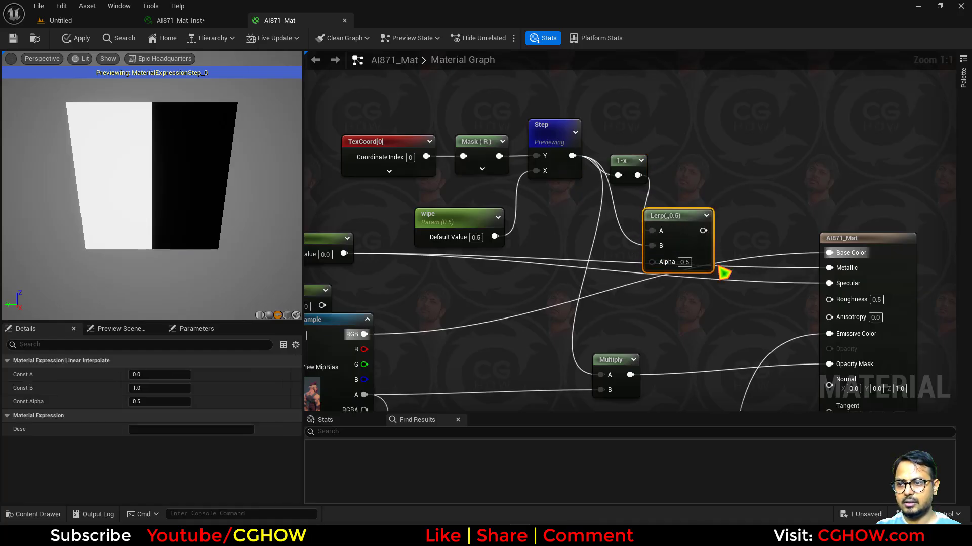
{"action": "left_click_drag", "start_coordinate": [709, 231], "coordinate": [712, 205]}
- Add a scalar parameter named invert_wipe, connect it to the Lerp node's Alpha input and apply the material changes
{"action": "left_click", "coordinate": [561, 220]}
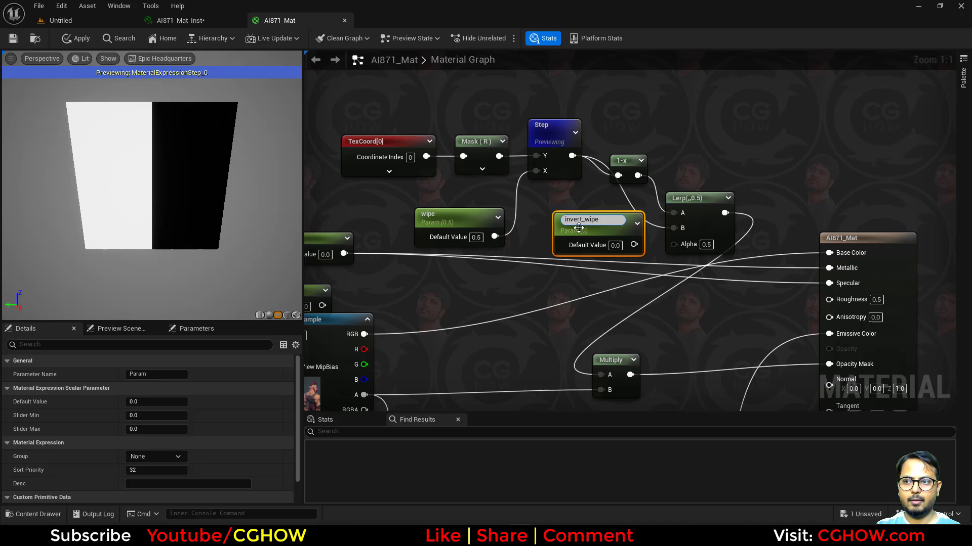
{"action": "left_click_drag", "start_coordinate": [633, 245], "coordinate": [674, 245]}
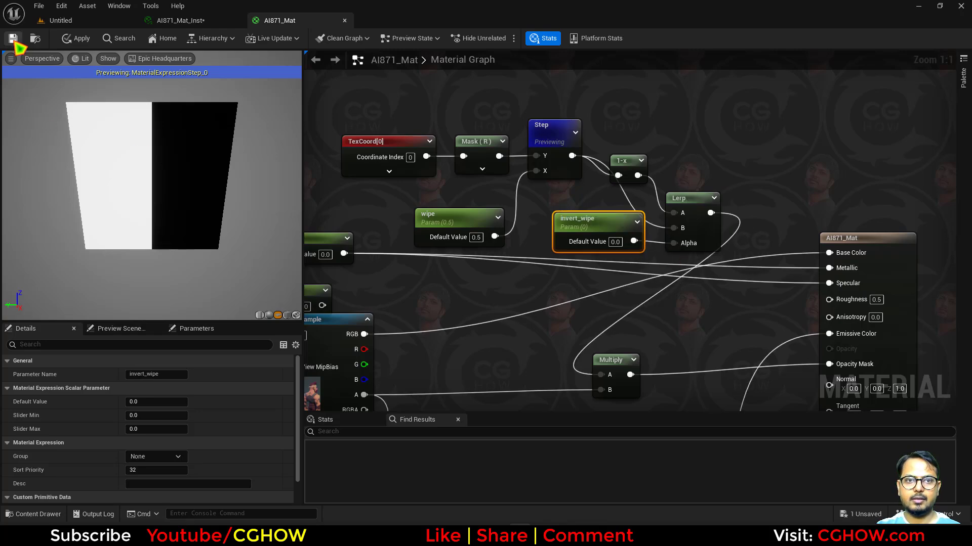
{"action": "left_click", "coordinate": [76, 38]}
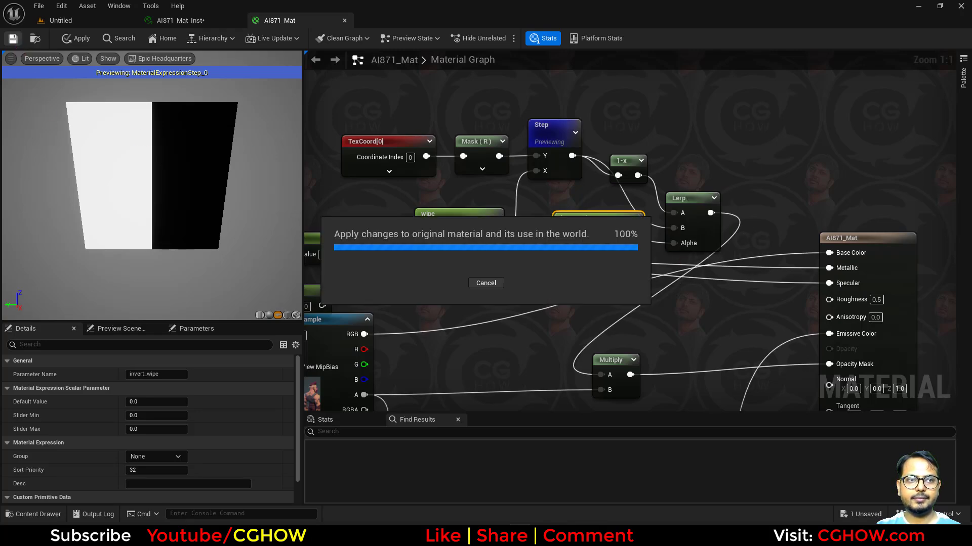
- In AI871_Mat_Inst, enable the invert_wipe parameter and set it to 1
{"action": "left_click", "coordinate": [201, 25]}
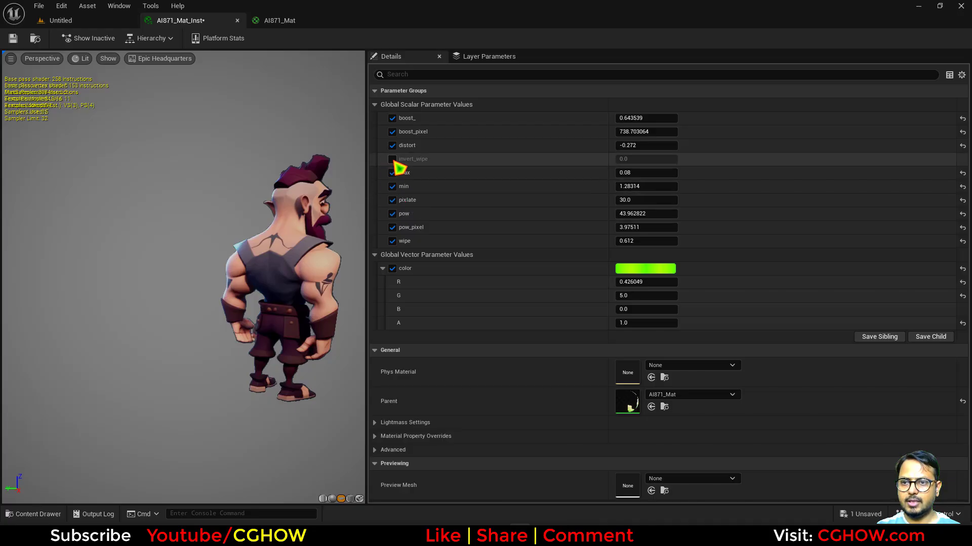
{"action": "left_click", "coordinate": [653, 162]}
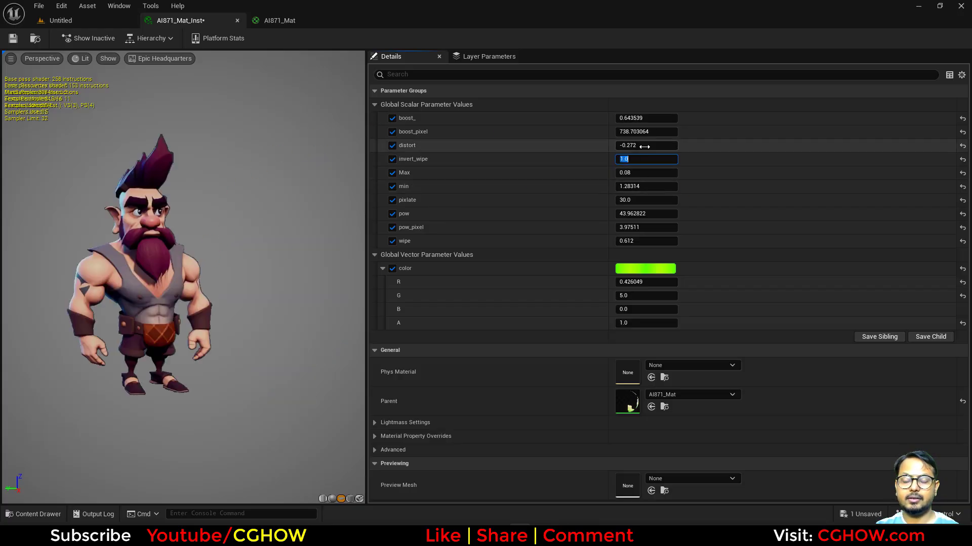
{"action": "type", "text": "1"}
{"action": "key", "text": "Return"}
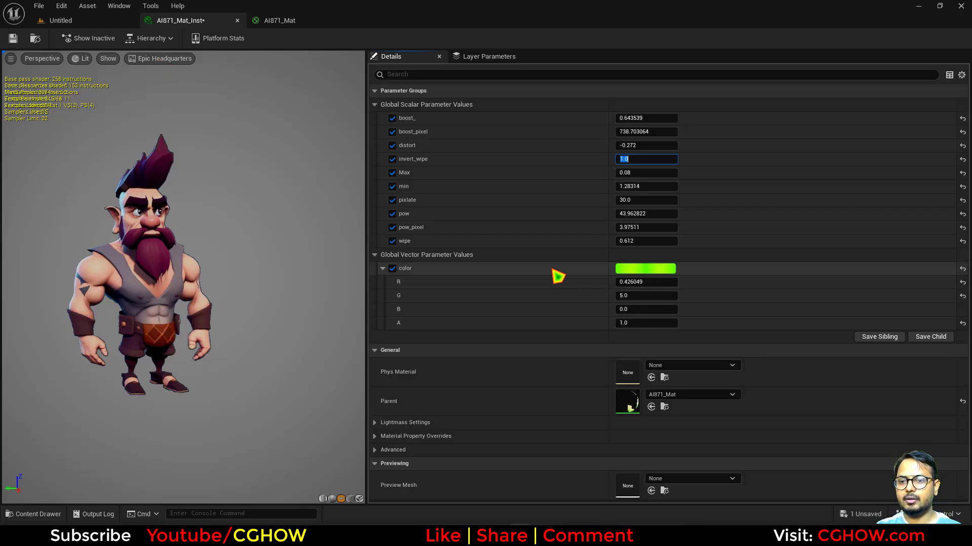
- In AI871_Mat, move the color parameter lower and connect its output to input A of a new Multiply node
{"action": "left_click", "coordinate": [279, 24]}
{"action": "scroll", "coordinate": [463, 233], "scroll_direction": "down", "scroll_amount": 1}
{"action": "right_click_drag", "start_coordinate": [496, 314], "coordinate": [673, 273]}
{"action": "right_click_drag", "start_coordinate": [387, 298], "coordinate": [509, 208]}
{"action": "right_click_drag", "start_coordinate": [599, 304], "coordinate": [480, 126]}
{"action": "right_click_drag", "start_coordinate": [715, 314], "coordinate": [491, 249]}
{"action": "scroll", "coordinate": [465, 322], "scroll_direction": "up", "scroll_amount": 1}
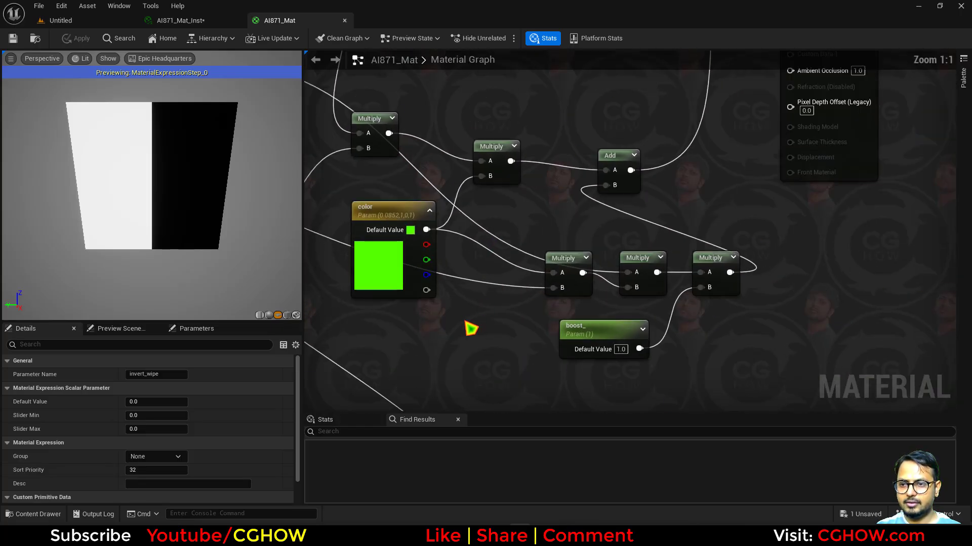
{"action": "left_click_drag", "start_coordinate": [368, 290], "coordinate": [353, 353]}
{"action": "right_click_drag", "start_coordinate": [424, 346], "coordinate": [484, 339]}
{"action": "key", "text": "m"}
{"action": "left_click", "coordinate": [515, 309]}
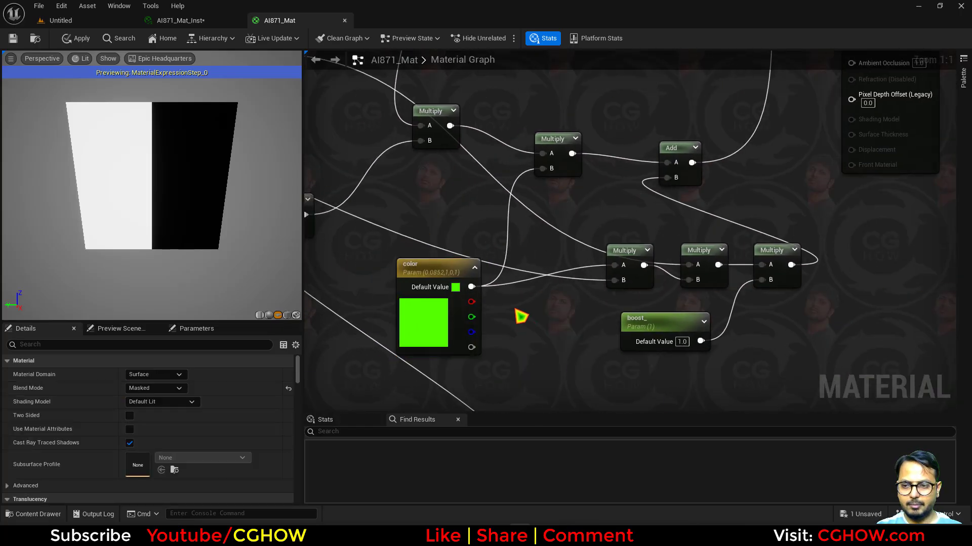
{"action": "left_click_drag", "start_coordinate": [470, 287], "coordinate": [563, 330]}
{"action": "left_click", "coordinate": [490, 347]}
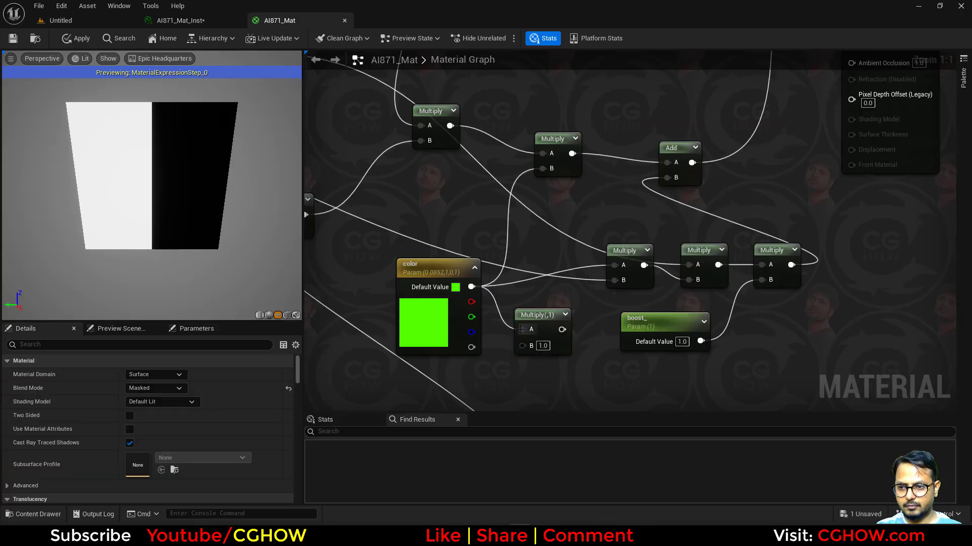
- Transfer the color parameter's existing outgoing connections to the new Multiply output and feed color only into input A
{"action": "mouse_move", "coordinate": [472, 287]}
{"action": "left_mouse_down", "text": "ctrl"}
{"action": "mouse_move", "coordinate": [565, 329]}
{"action": "mouse_move", "coordinate": [530, 333]}
{"action": "mouse_move", "coordinate": [471, 287]}
{"action": "left_mouse_up", "text": "ctrl"}
{"action": "left_click", "coordinate": [540, 314]}
{"action": "right_click_drag", "start_coordinate": [517, 388], "coordinate": [464, 301]}
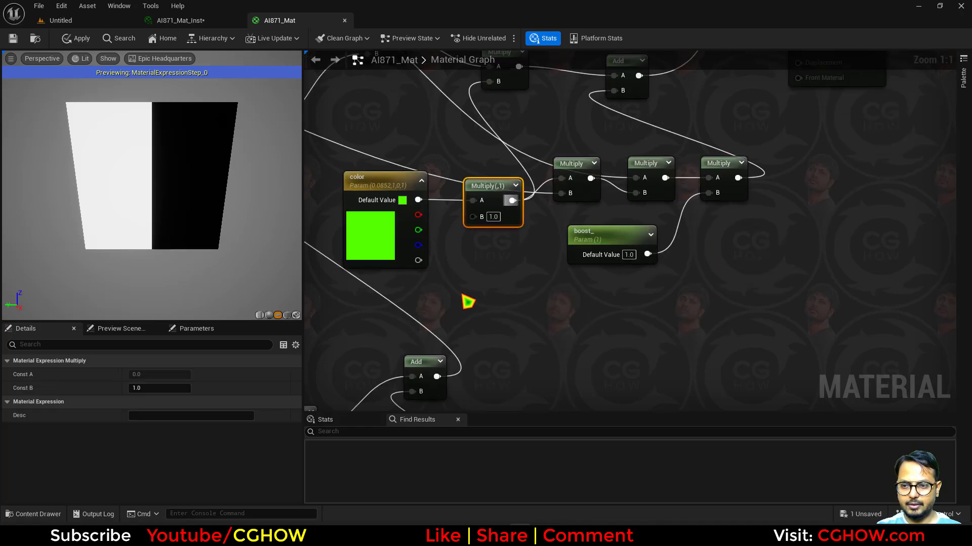
- Add a Dynamic Parameter node, connect its first output to the new Multiply's B input and name that parameter color
{"action": "right_click", "coordinate": [478, 296]}
{"action": "type", "text": "dynamic"}
{"action": "left_click", "coordinate": [519, 310]}
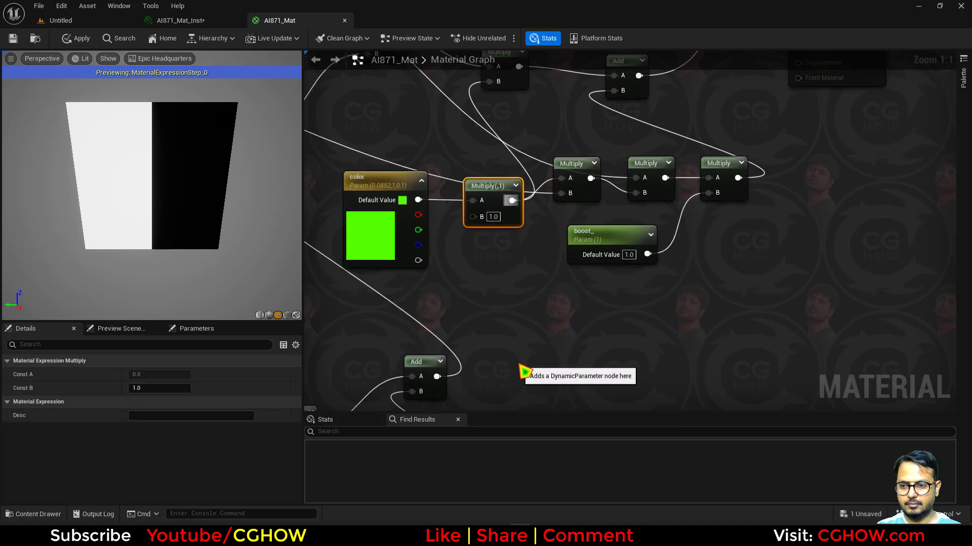
{"action": "left_click_drag", "start_coordinate": [576, 317], "coordinate": [472, 216]}
{"action": "left_click", "coordinate": [152, 388]}
{"action": "type", "text": "c"}
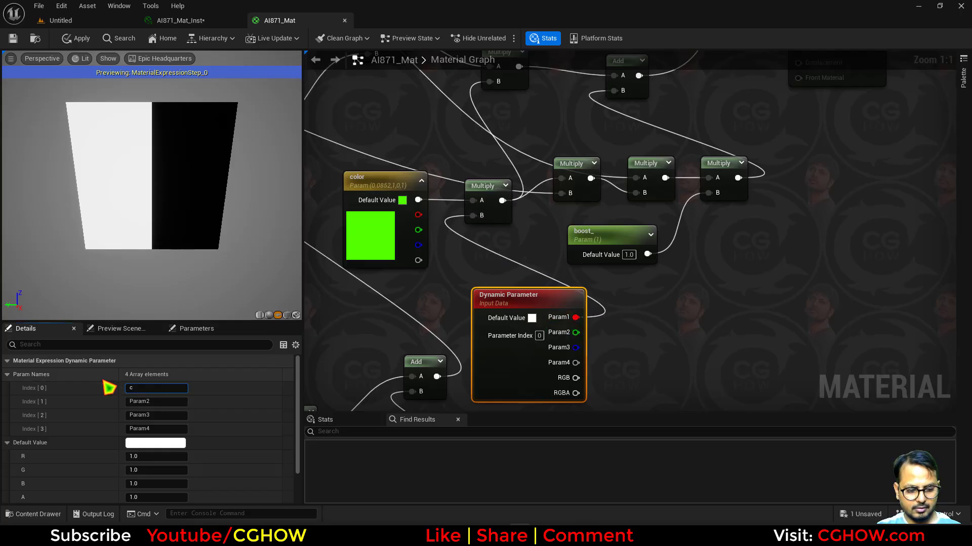
{"action": "type", "text": "olor"}
- Save the AI871_Mat material
{"action": "right_click_drag", "start_coordinate": [639, 335], "coordinate": [653, 354]}
{"action": "scroll", "coordinate": [652, 353], "scroll_direction": "down", "scroll_amount": 3}
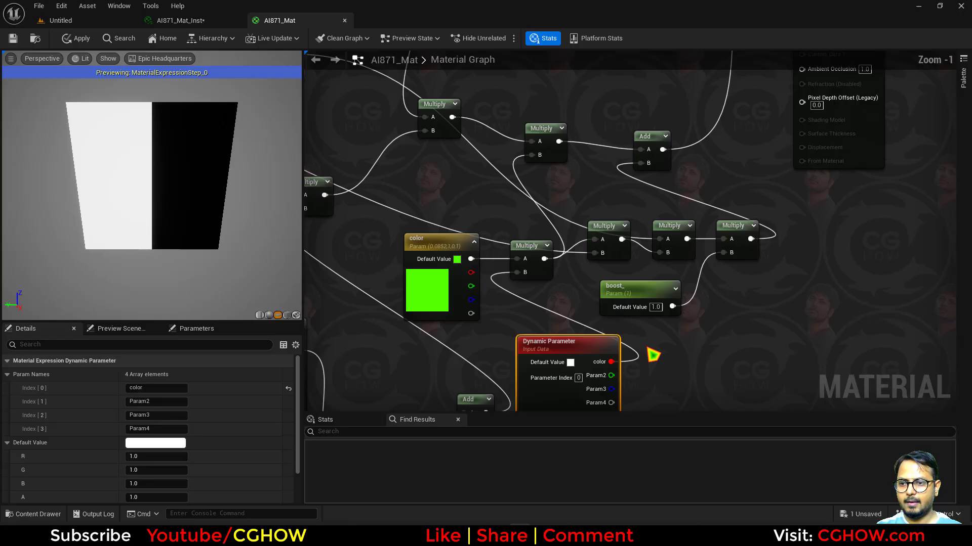
{"action": "right_click_drag", "start_coordinate": [550, 243], "coordinate": [542, 340]}
{"action": "scroll", "coordinate": [540, 339], "scroll_direction": "down", "scroll_amount": 2}
{"action": "scroll", "coordinate": [516, 200], "scroll_direction": "up", "scroll_amount": 2}
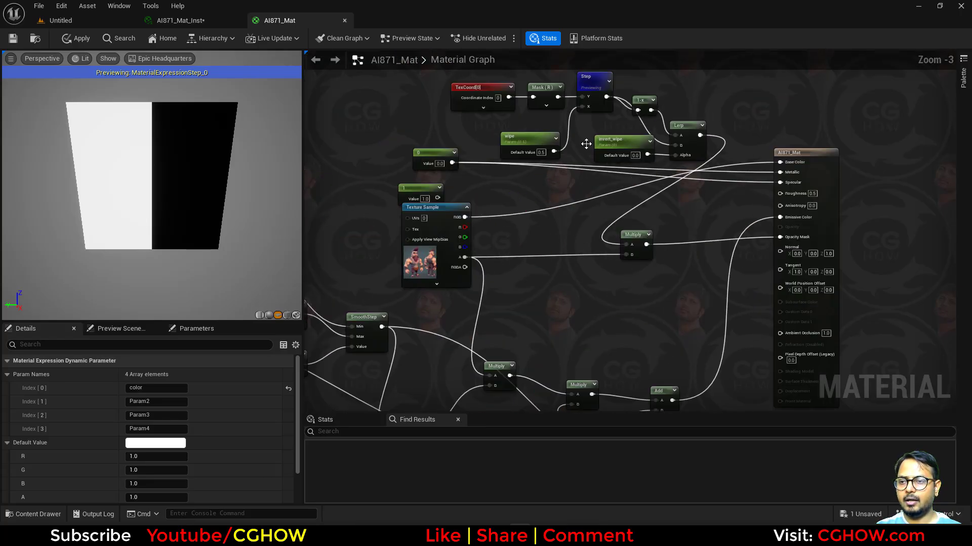
{"action": "scroll", "coordinate": [615, 167], "scroll_direction": "down", "scroll_amount": 2}
{"action": "right_click_drag", "start_coordinate": [579, 277], "coordinate": [510, 222]}
{"action": "scroll", "coordinate": [526, 231], "scroll_direction": "up", "scroll_amount": 2}
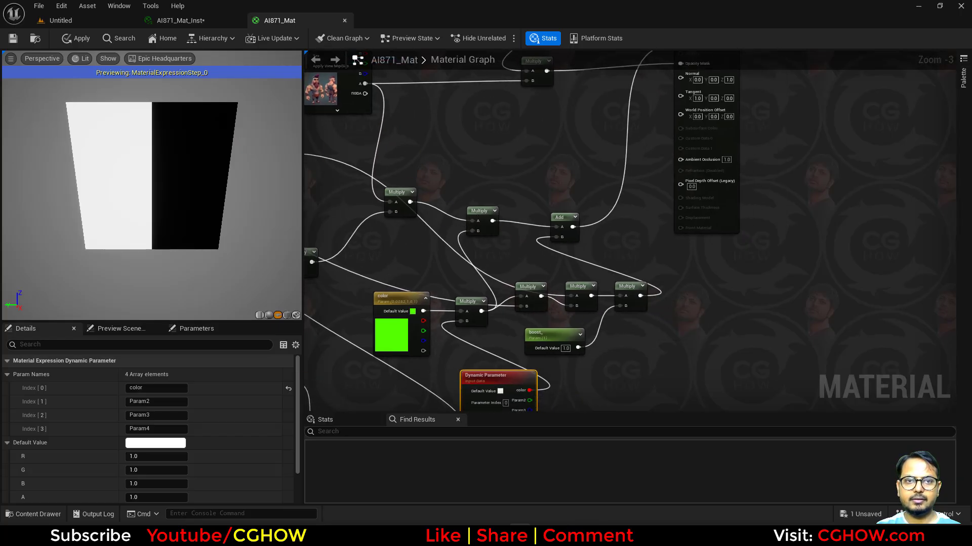
{"action": "left_click", "coordinate": [13, 39]}
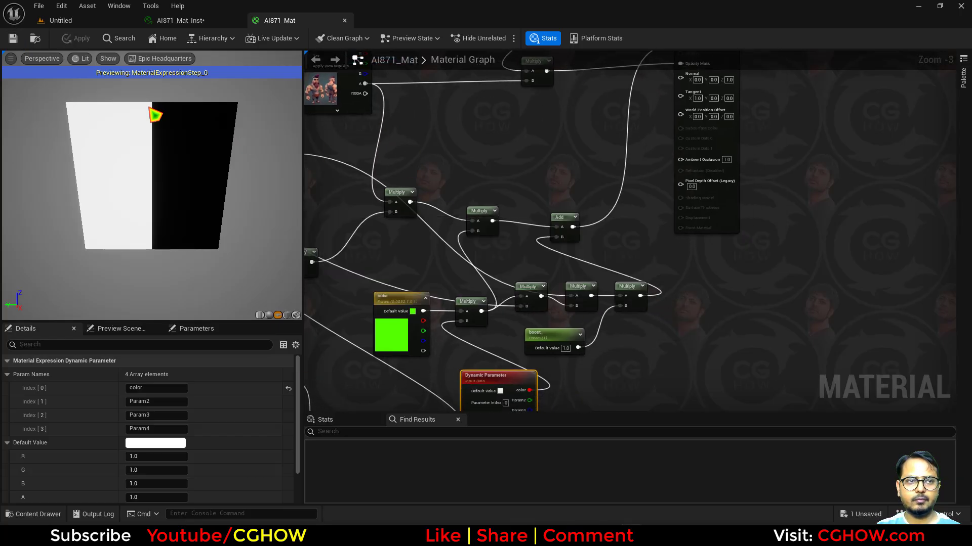
- In the spawnfx2 folder, create a Niagara system named NS_Spawn_FX from the Fountain template and open it
{"action": "left_click", "coordinate": [60, 21]}
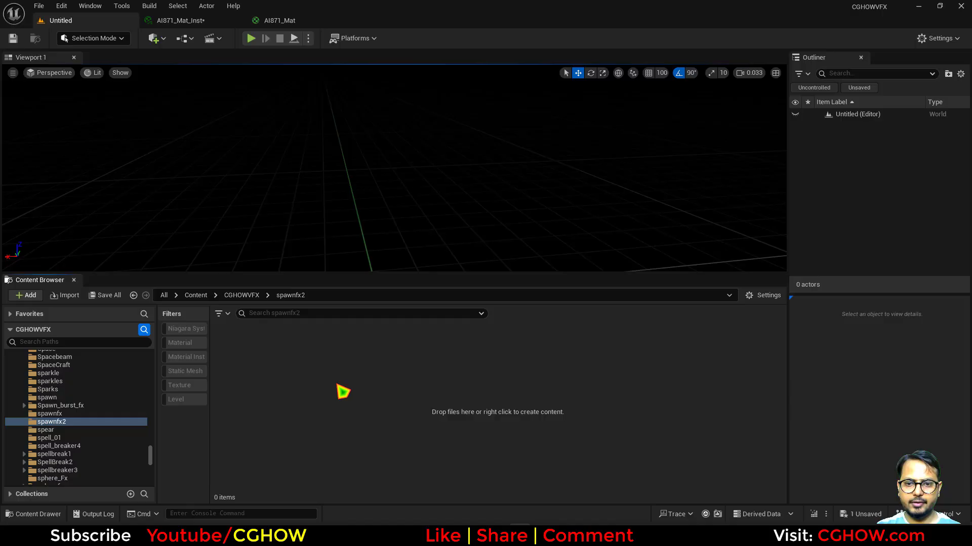
{"action": "right_click", "coordinate": [343, 392]}
{"action": "left_click", "coordinate": [399, 259]}
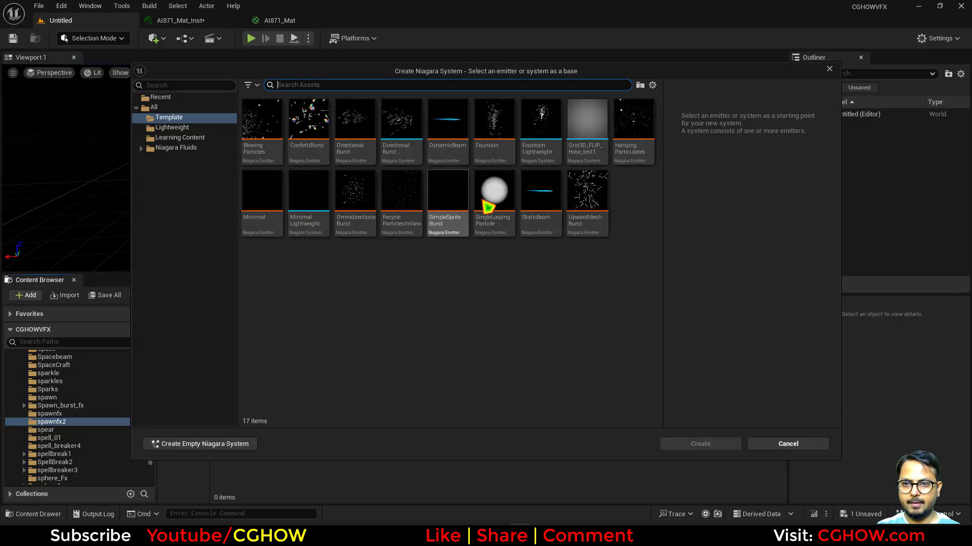
{"action": "left_click", "coordinate": [506, 144]}
{"action": "key", "text": "Escape"}
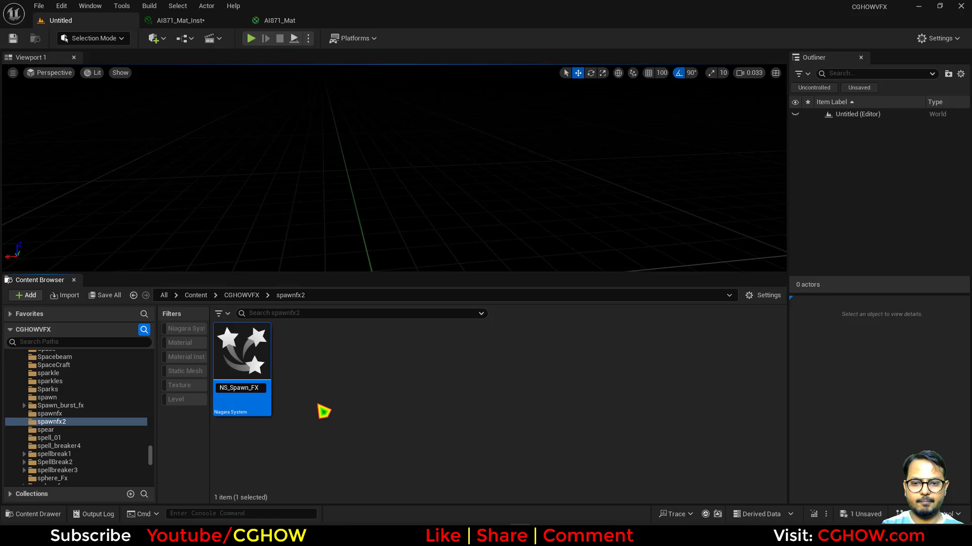
{"action": "double_click", "coordinate": [271, 387]}
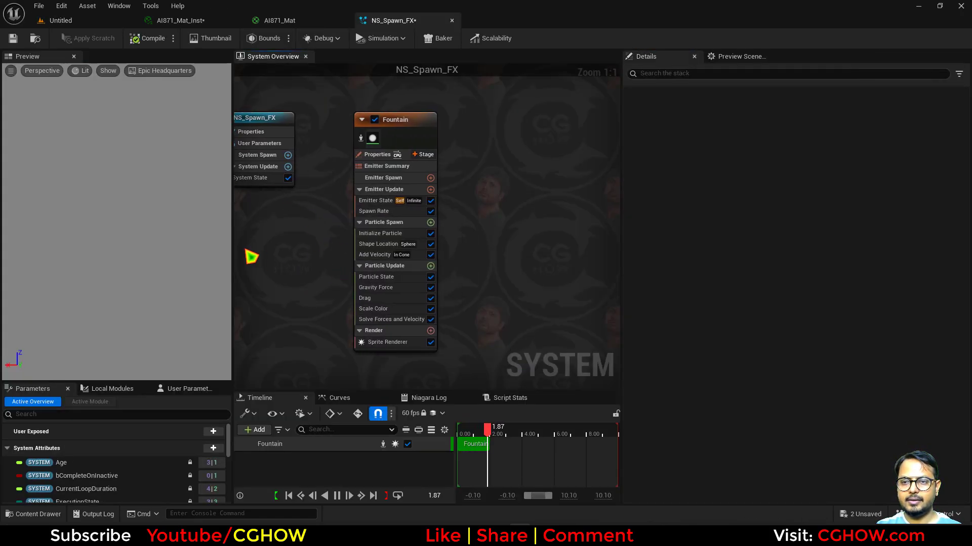
- Replace the Fountain emitter with a newly added Fountain emitter and switch the preview environment to Grey Wireframe
{"action": "left_click", "coordinate": [404, 118]}
{"action": "key", "text": "Delete"}
{"action": "right_click", "coordinate": [370, 118]}
{"action": "left_click", "coordinate": [423, 143]}
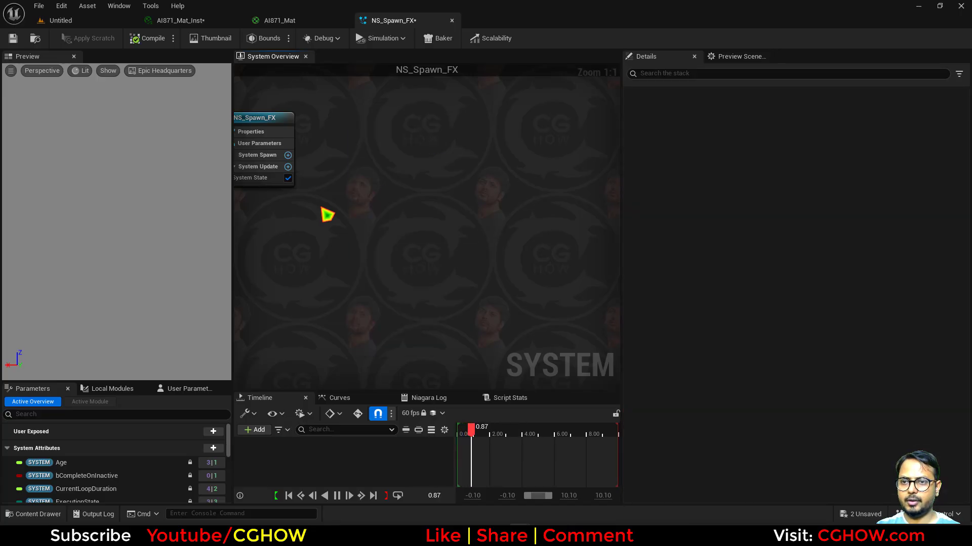
{"action": "left_click", "coordinate": [319, 205]}
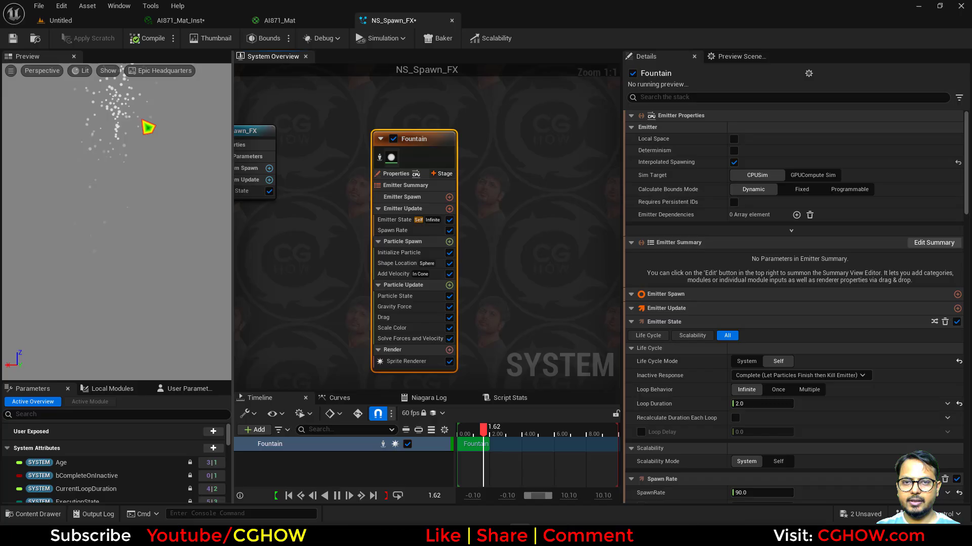
{"action": "left_click", "coordinate": [152, 74]}
{"action": "left_click", "coordinate": [157, 109]}
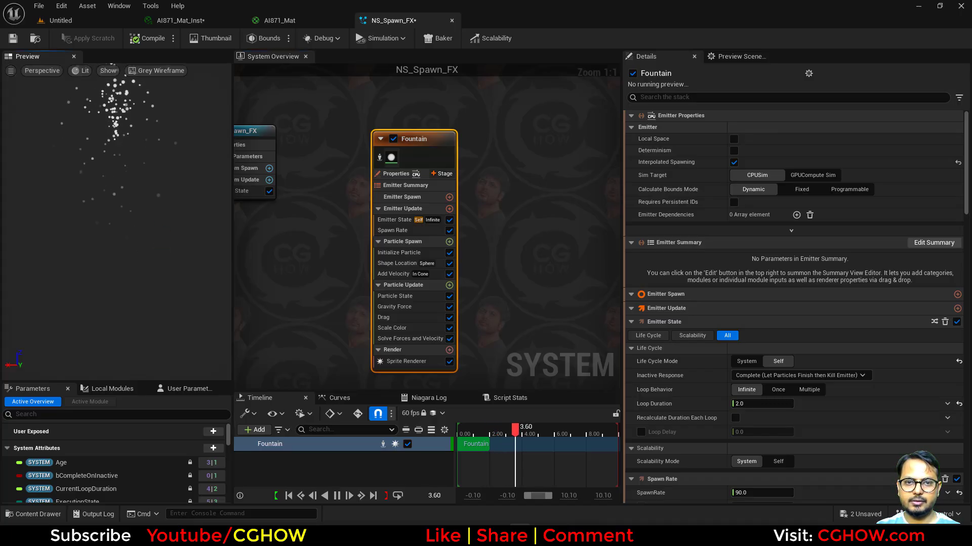
- Delete the Add Velocity, Shape Location, Scale Color, Drag, Gravity Force and Spawn Rate modules from the Fountain emitter
{"action": "left_click", "coordinate": [393, 275]}
{"action": "key", "text": "Delete"}
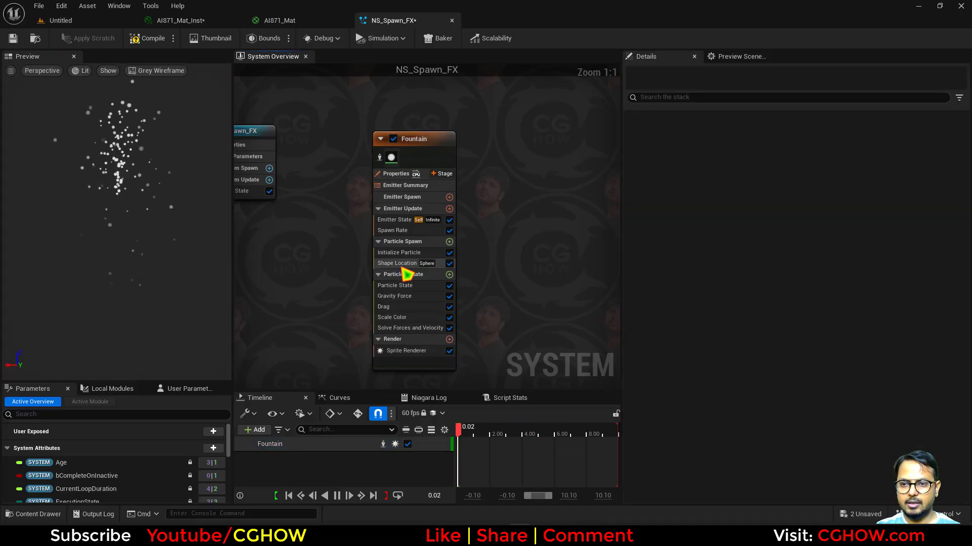
{"action": "left_click", "coordinate": [402, 264]}
{"action": "key", "text": "Delete"}
{"action": "left_click", "coordinate": [411, 305]}
{"action": "key", "text": "Delete"}
{"action": "left_click", "coordinate": [411, 296]}
{"action": "key", "text": "Delete"}
{"action": "left_click", "coordinate": [411, 286]}
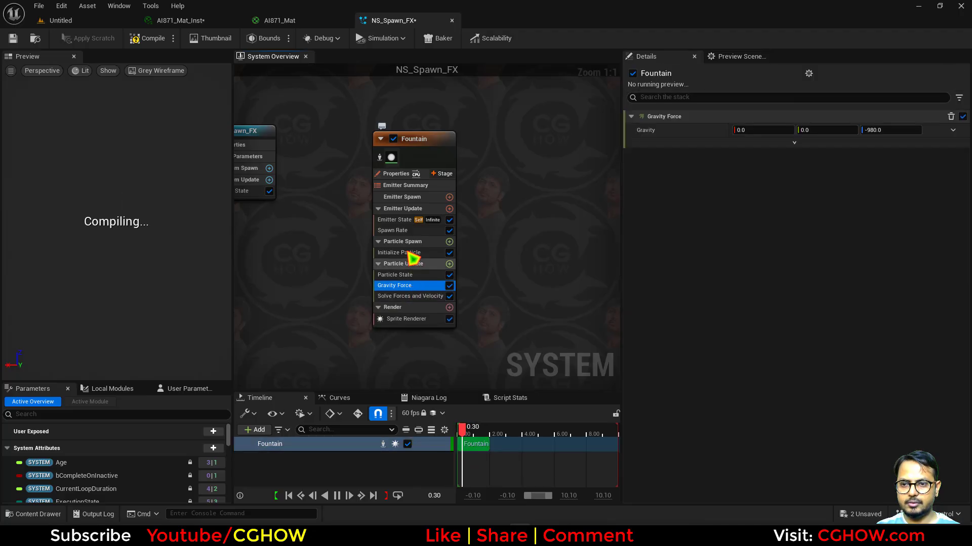
{"action": "key", "text": "Delete"}
{"action": "left_click", "coordinate": [399, 233]}
{"action": "key", "text": "Delete"}
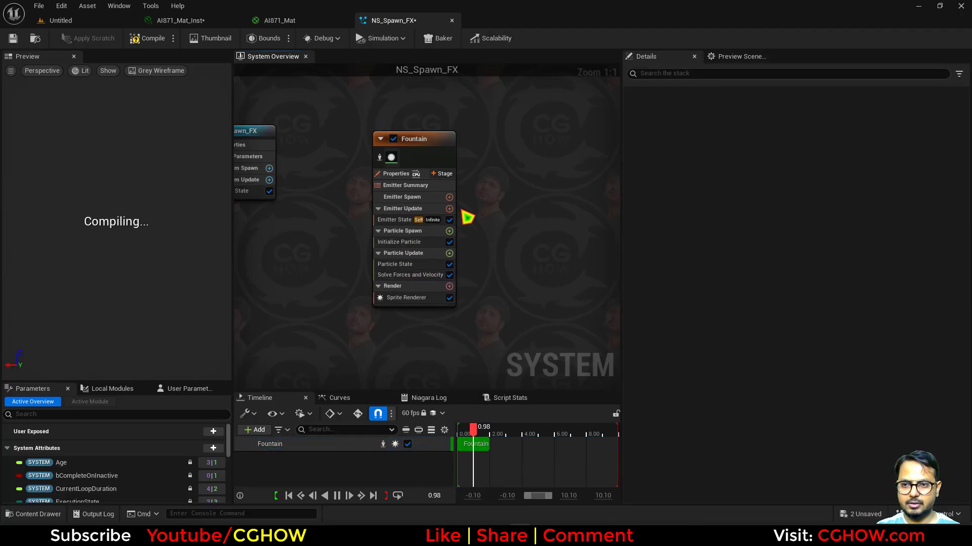
- Add a Spawn Burst Instantaneous module to the Fountain emitter's Emitter Update group
{"action": "left_click", "coordinate": [449, 209]}
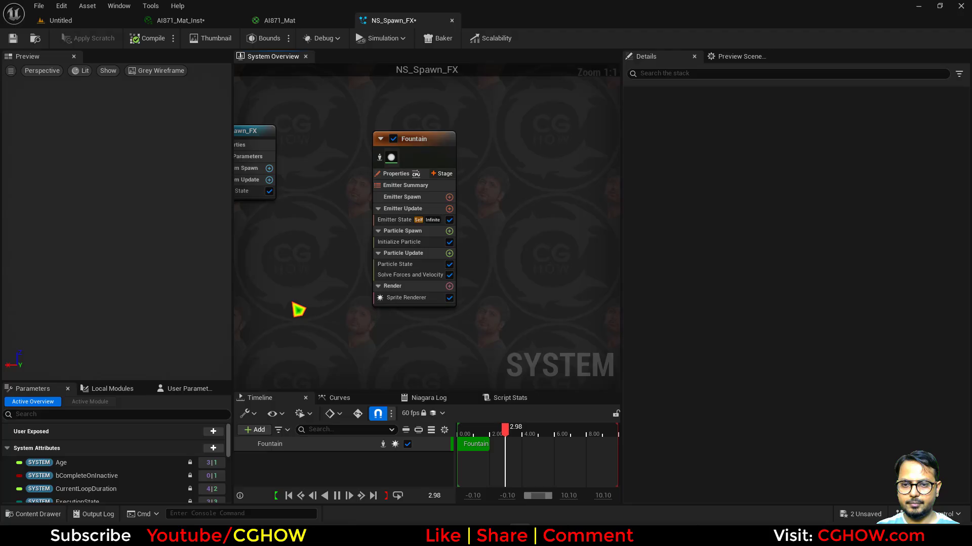
{"action": "key", "text": "Delete"}
{"action": "left_click", "coordinate": [449, 209]}
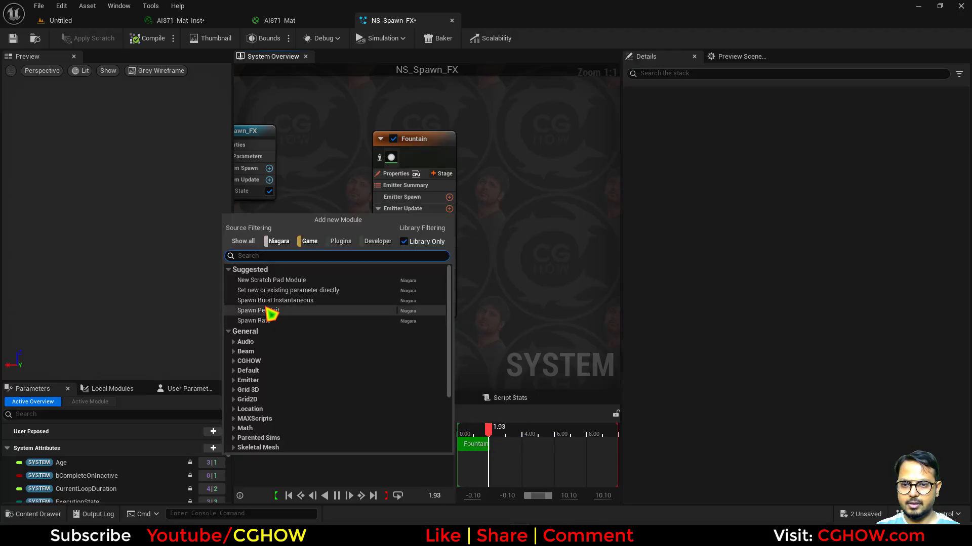
{"action": "left_click", "coordinate": [299, 310]}
- Set the Emitter State's Loop Behavior to Once and delete the Set Parameters module
{"action": "left_click", "coordinate": [405, 220]}
{"action": "left_click", "coordinate": [786, 185]}
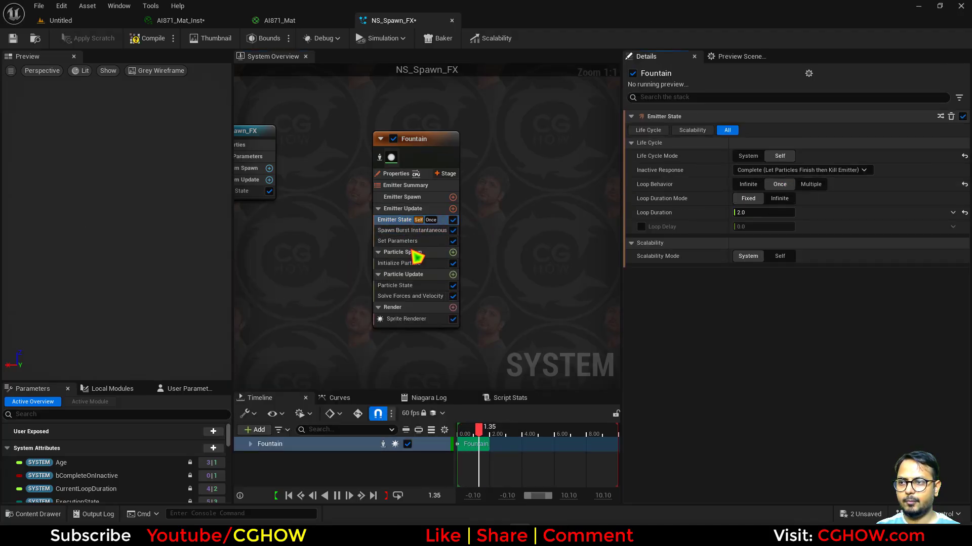
{"action": "left_click", "coordinate": [404, 241]}
{"action": "key", "text": "Delete"}
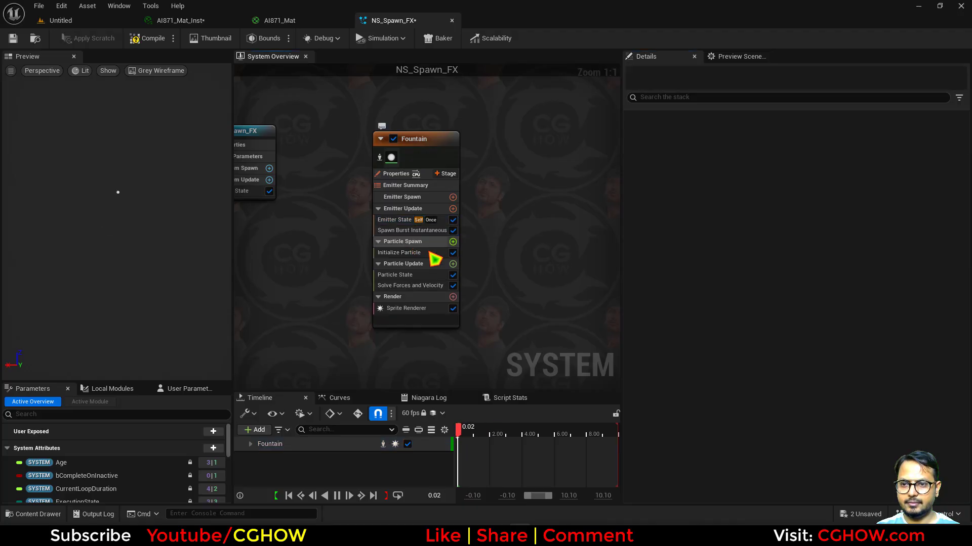
- In Initialize Particle, set Lifetime Mode to Direct Set with a lifetime of 3
{"action": "left_click", "coordinate": [405, 253]}
{"action": "left_click", "coordinate": [761, 156]}
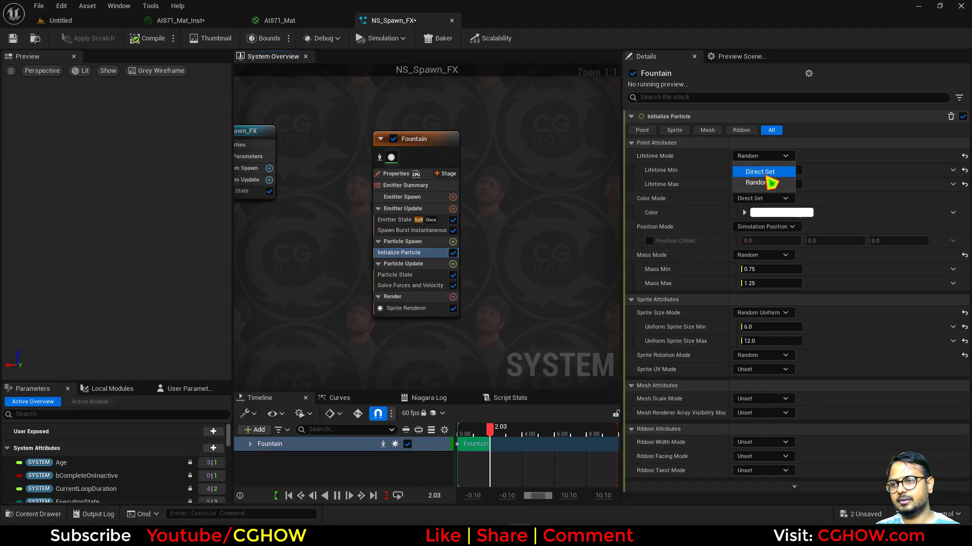
{"action": "left_click", "coordinate": [761, 172]}
{"action": "type", "text": "3"}
{"action": "key", "text": "Return"}
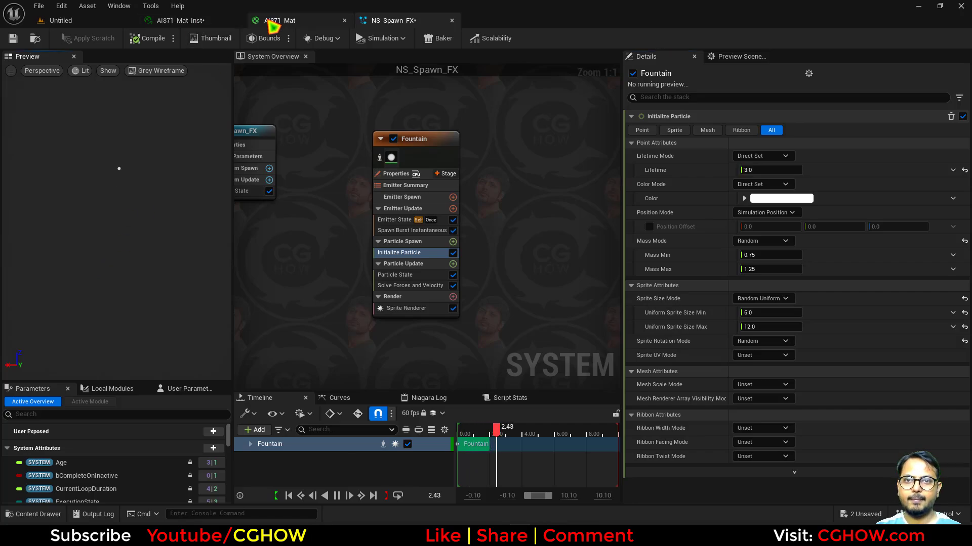
- Locate AI871_Mat_Inst in the content browser and assign it as the Sprite Renderer's material in NS_Spawn_FX
{"action": "left_click", "coordinate": [275, 20]}
{"action": "left_click", "coordinate": [195, 23]}
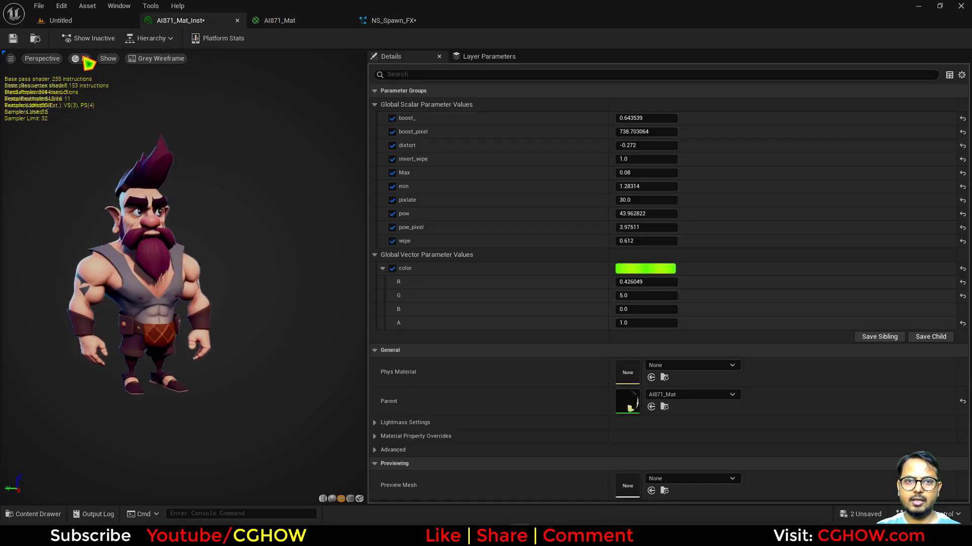
{"action": "left_click", "coordinate": [36, 40]}
{"action": "left_click", "coordinate": [398, 20]}
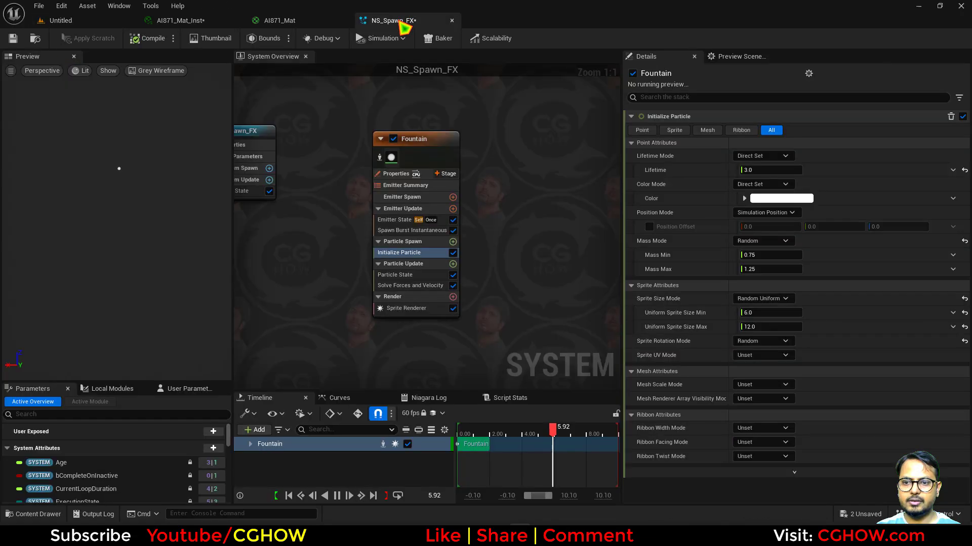
{"action": "left_click", "coordinate": [412, 308]}
{"action": "left_click", "coordinate": [767, 155]}
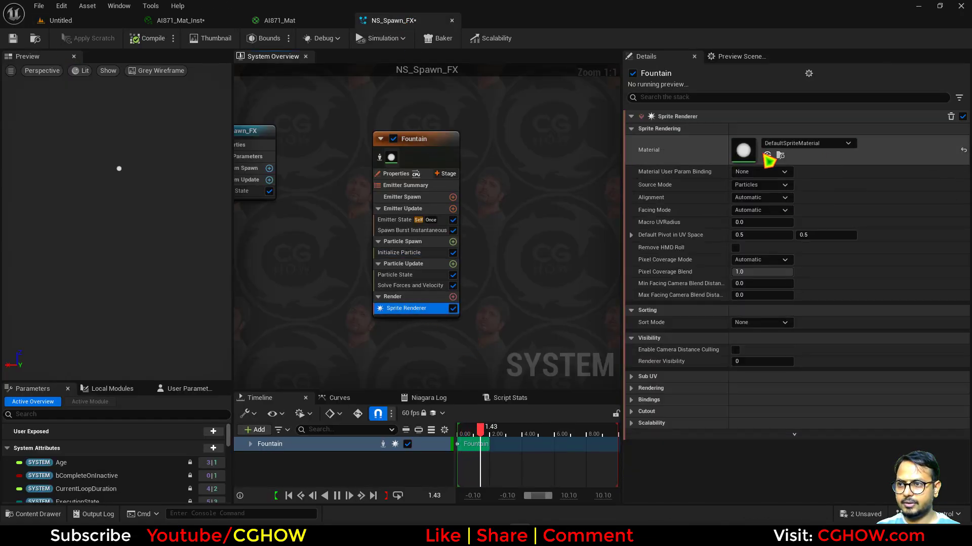
- In Initialize Particle, set Sprite Size Mode to Uniform with a uniform sprite size of 100
{"action": "left_click", "coordinate": [400, 252]}
{"action": "left_click", "coordinate": [762, 298]}
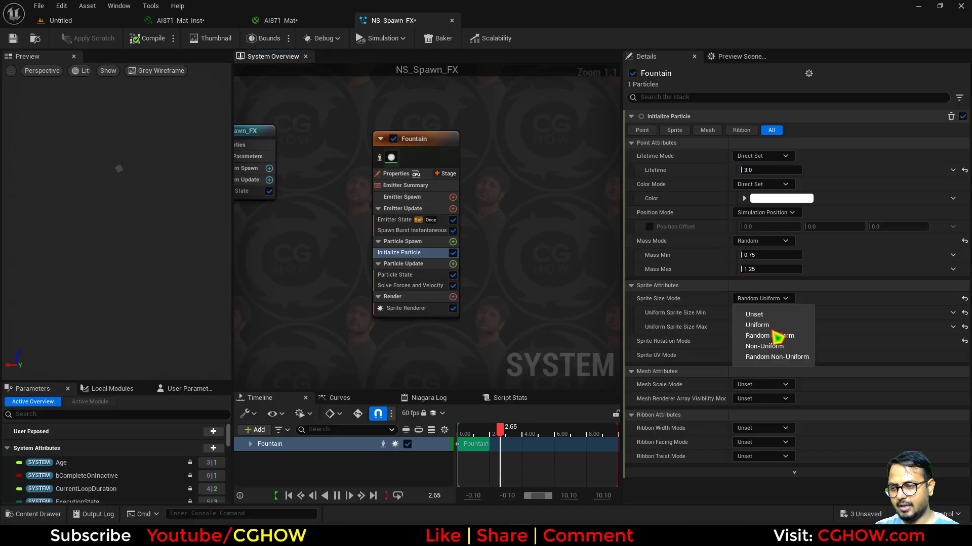
{"action": "left_click", "coordinate": [764, 325]}
{"action": "double_click", "coordinate": [769, 312]}
{"action": "type", "text": "100"}
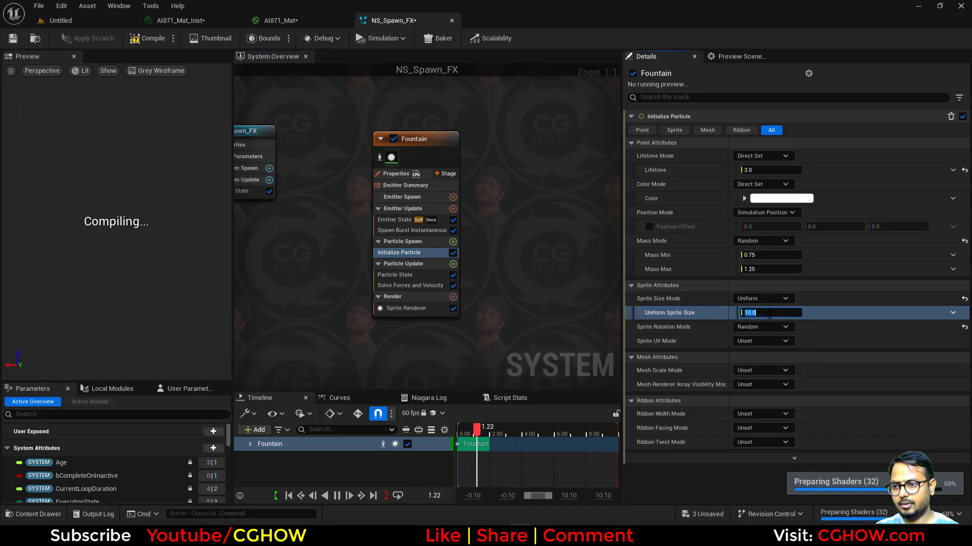
- Set both Mass Mode and Sprite Rotation Mode to Unset and park the timeline playhead at 0.65
{"action": "left_click", "coordinate": [761, 241]}
{"action": "left_click", "coordinate": [764, 253]}
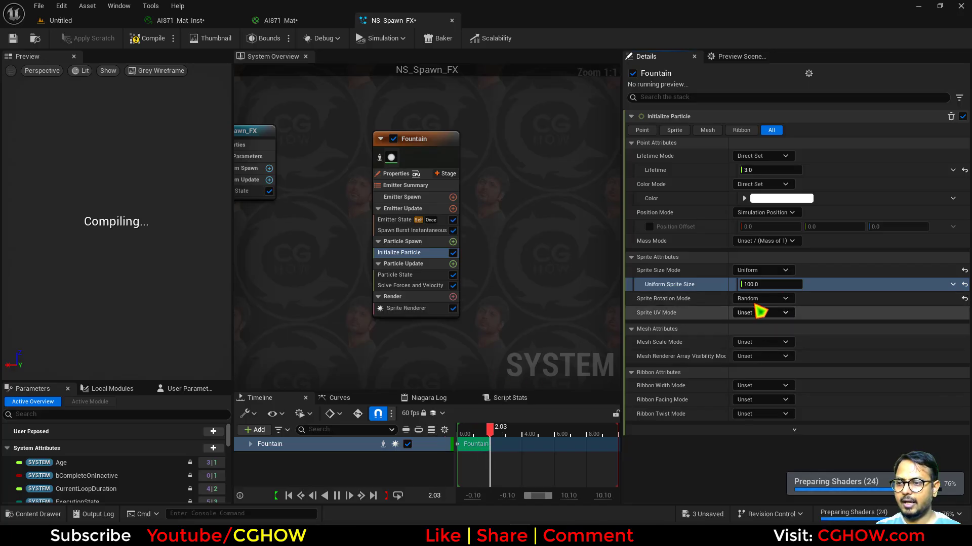
{"action": "left_click", "coordinate": [764, 298]}
{"action": "left_click", "coordinate": [770, 316]}
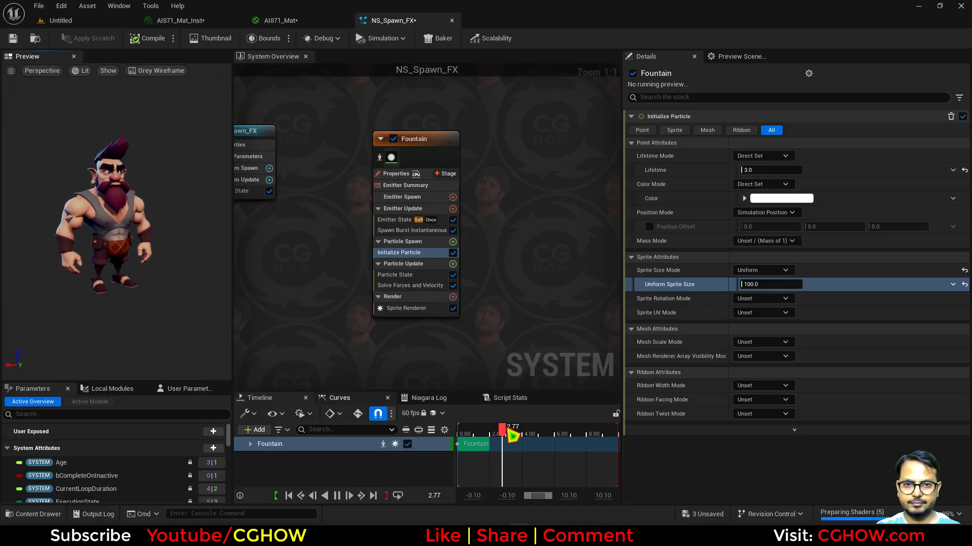
{"action": "left_click", "coordinate": [471, 432]}
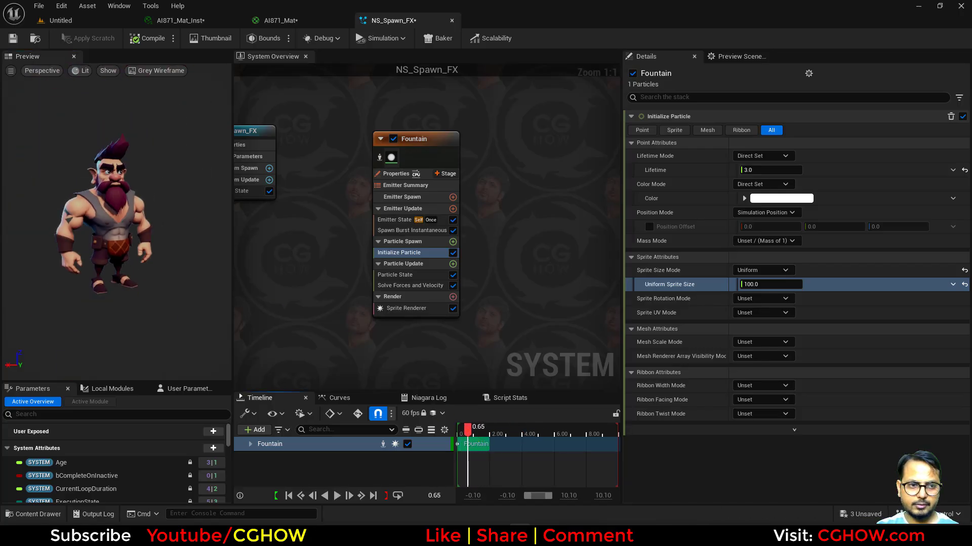
- Add a Dynamic Material Parameters module to the Fountain emitter's Particle Update group and set its color to 1.0
{"action": "right_click_drag", "start_coordinate": [531, 238], "coordinate": [489, 240]}
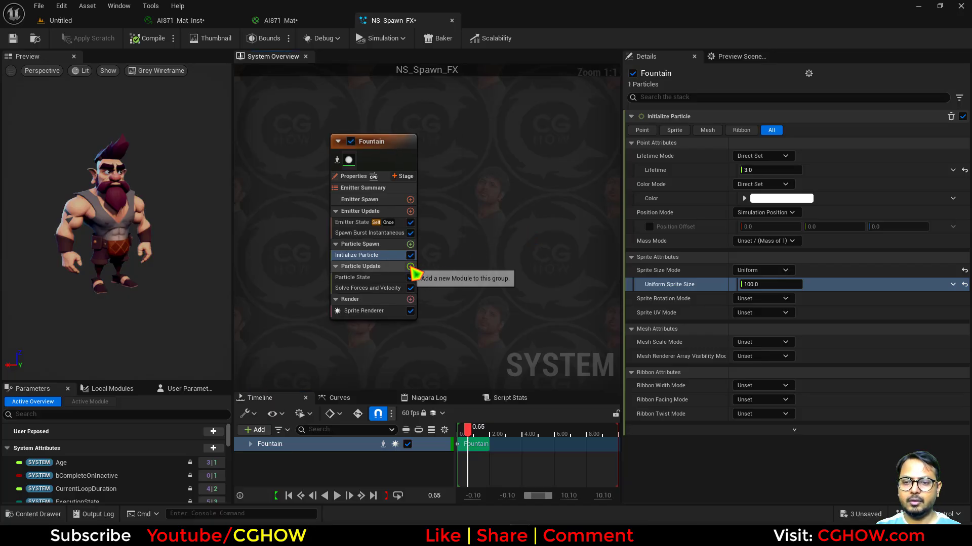
{"action": "left_click", "coordinate": [410, 267]}
{"action": "type", "text": "dy"}
{"action": "left_click", "coordinate": [285, 357]}
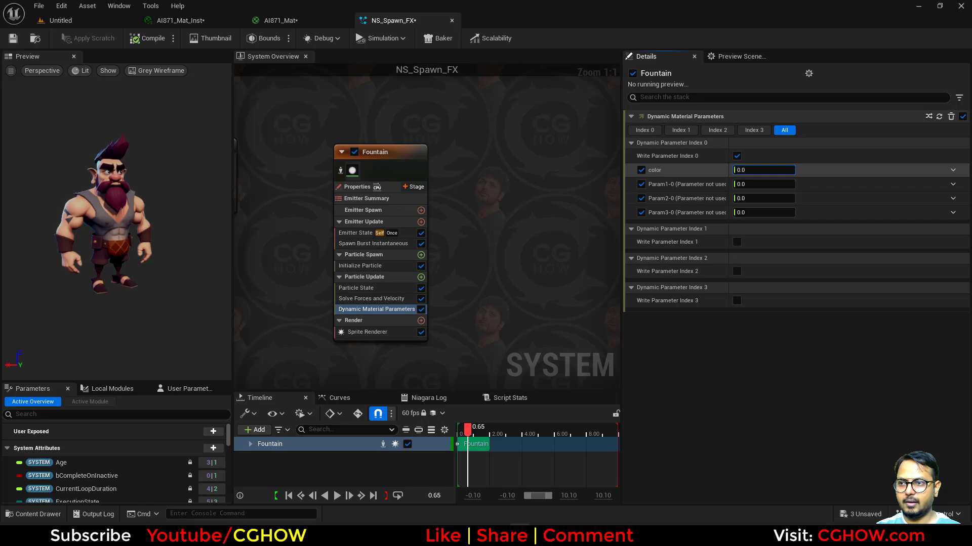
{"action": "left_click_drag", "start_coordinate": [763, 170], "coordinate": [789, 170]}
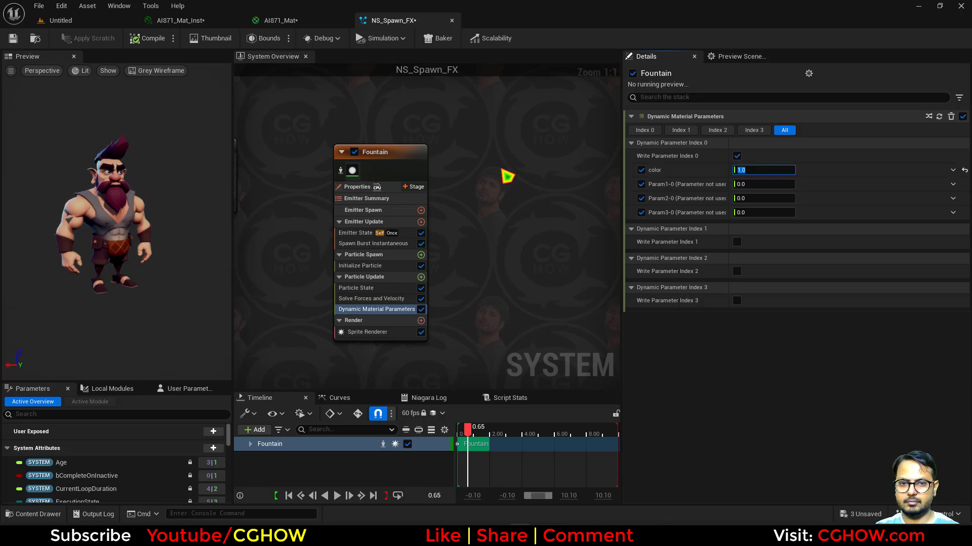
- Adjust the min scalar parameter of AI871_Mat_Inst to 1.028288
{"action": "left_click", "coordinate": [288, 23]}
{"action": "left_click", "coordinate": [215, 21]}
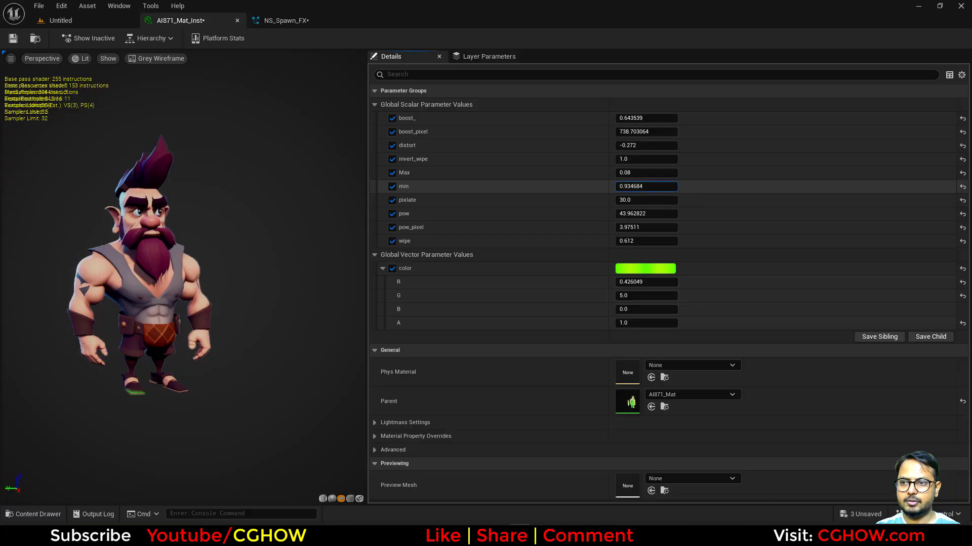
{"action": "mouse_move", "coordinate": [647, 187]}
{"action": "left_mouse_down"}
{"action": "mouse_move", "coordinate": [619, 187]}
{"action": "mouse_move", "coordinate": [653, 187]}
{"action": "mouse_move", "coordinate": [637, 186]}
{"action": "left_mouse_up"}
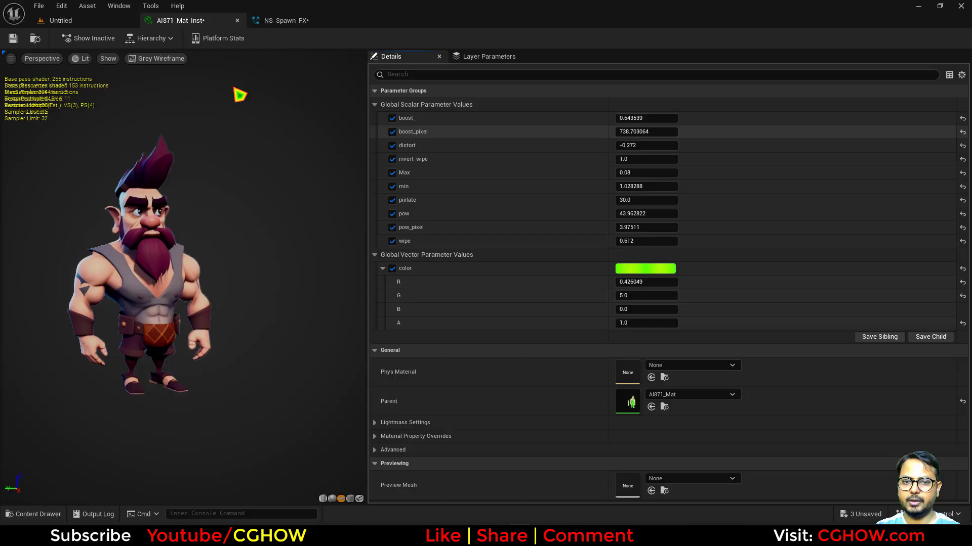
- In the AI871_Mat graph, move the Dynamic Parameter node up beside the min and Max parameter nodes
{"action": "left_click", "coordinate": [277, 21]}
{"action": "left_click", "coordinate": [187, 21]}
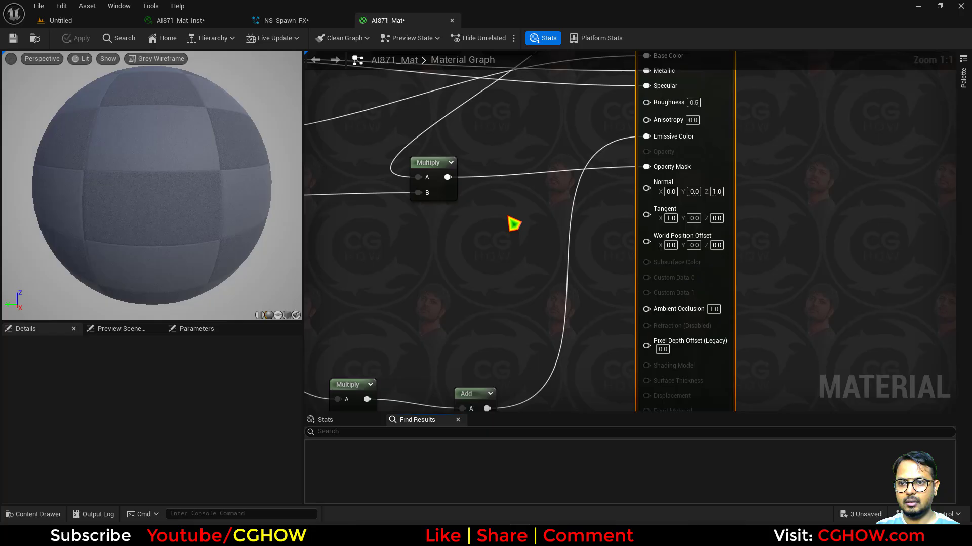
{"action": "scroll", "coordinate": [586, 334], "scroll_direction": "down", "scroll_amount": 1}
{"action": "right_click_drag", "start_coordinate": [585, 334], "coordinate": [708, 308]}
{"action": "scroll", "coordinate": [709, 308], "scroll_direction": "down", "scroll_amount": 4}
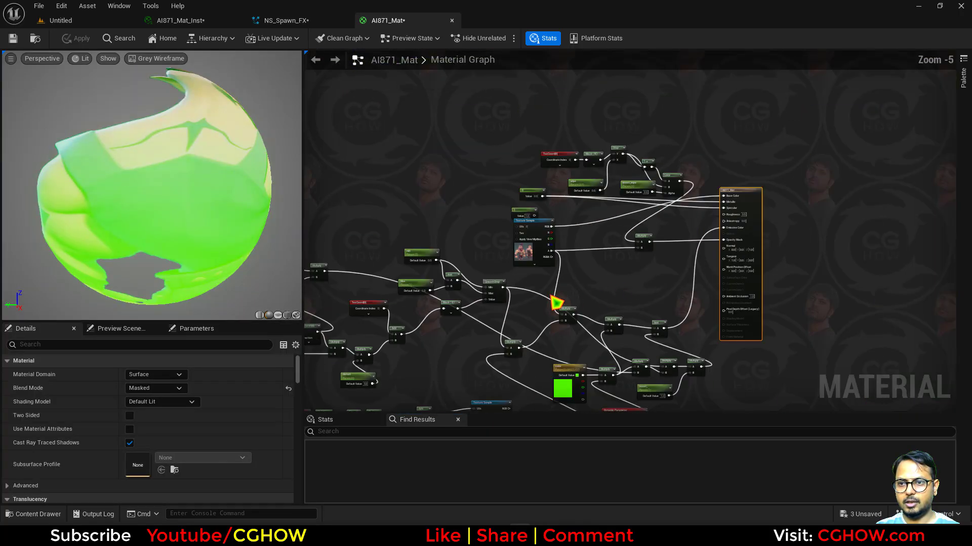
{"action": "right_click_drag", "start_coordinate": [552, 297], "coordinate": [550, 219]}
{"action": "scroll", "coordinate": [521, 223], "scroll_direction": "up", "scroll_amount": 4}
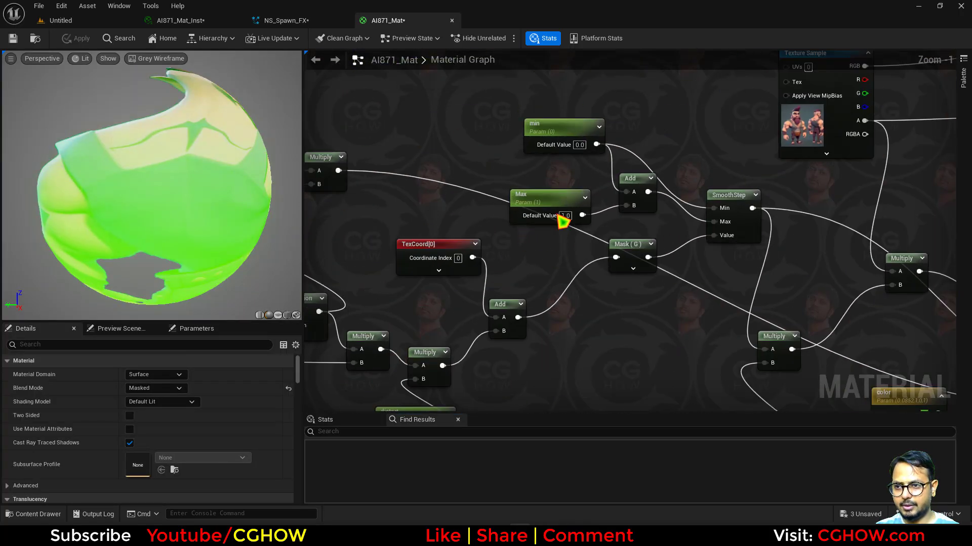
{"action": "scroll", "coordinate": [563, 221], "scroll_direction": "down", "scroll_amount": 3}
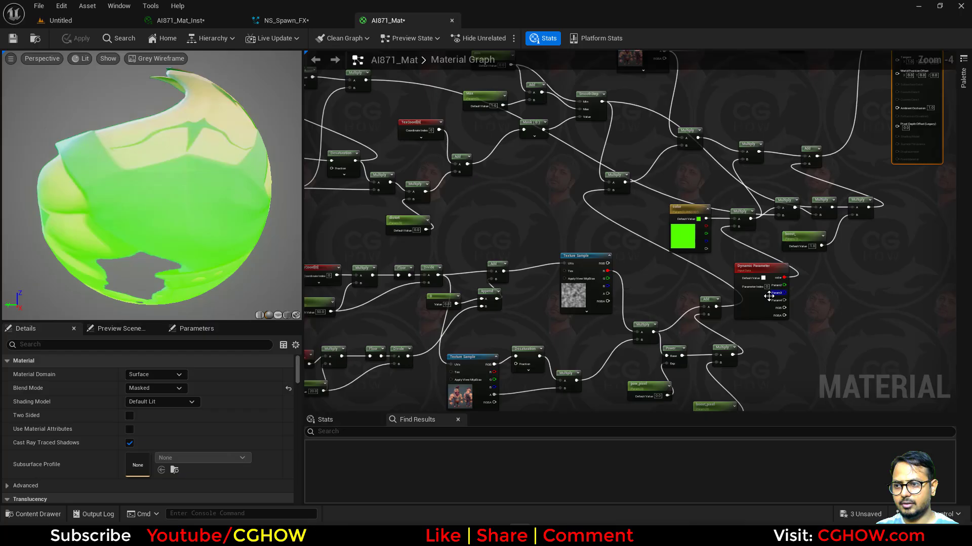
{"action": "left_click_drag", "start_coordinate": [753, 308], "coordinate": [491, 143]}
{"action": "right_click_drag", "start_coordinate": [491, 143], "coordinate": [515, 338]}
{"action": "left_click_drag", "start_coordinate": [515, 337], "coordinate": [437, 237]}
- Transfer the min parameter's outgoing connections to the Dynamic Parameter node's Param2 output
{"action": "scroll", "coordinate": [498, 255], "scroll_direction": "up", "scroll_amount": 3}
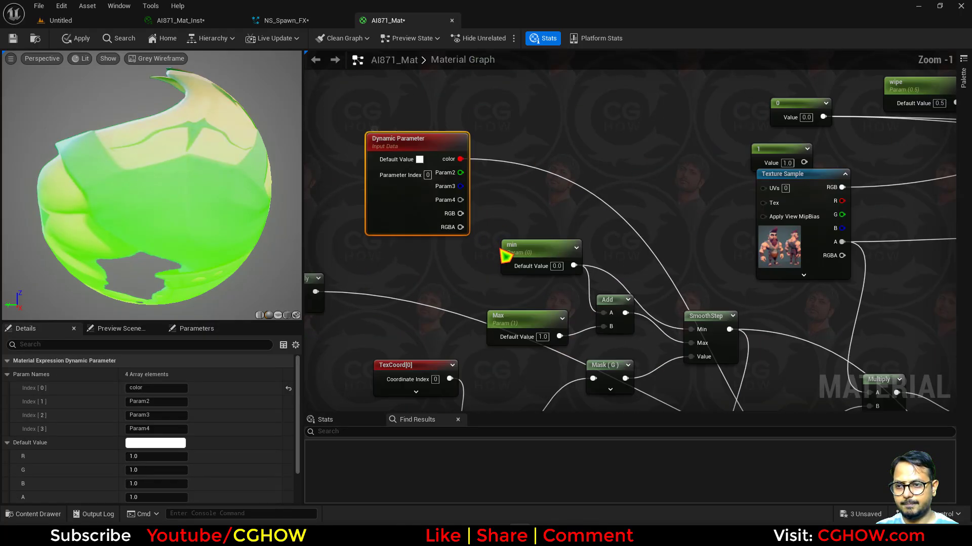
{"action": "scroll", "coordinate": [504, 255], "scroll_direction": "up", "scroll_amount": 1}
{"action": "right_click_drag", "start_coordinate": [530, 248], "coordinate": [513, 355]}
{"action": "left_click_drag", "start_coordinate": [562, 372], "coordinate": [432, 265], "text": "ctrl"}
- Rename the Dynamic Parameter's Index [1] output to min and save AI871_Mat
{"action": "left_click_drag", "start_coordinate": [156, 402], "coordinate": [103, 391]}
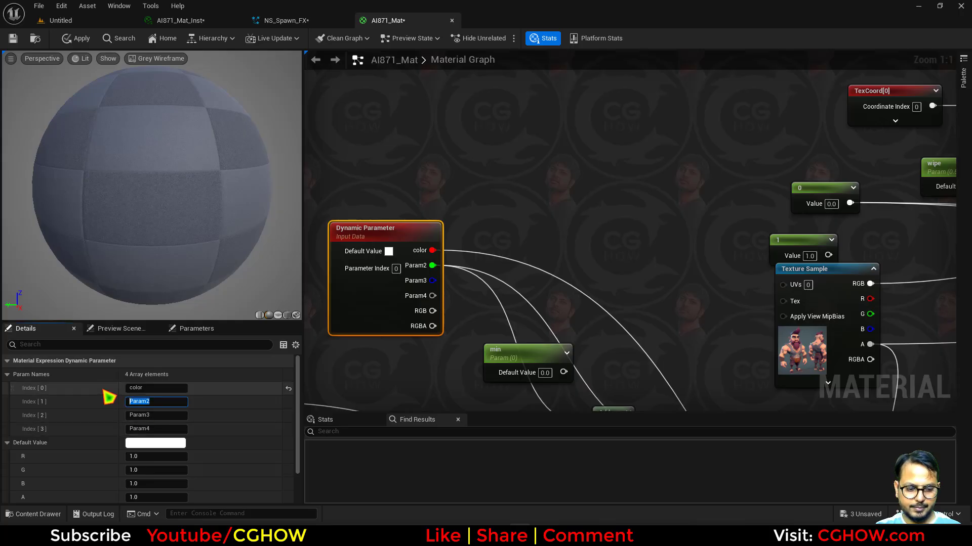
{"action": "type", "text": "mion"}
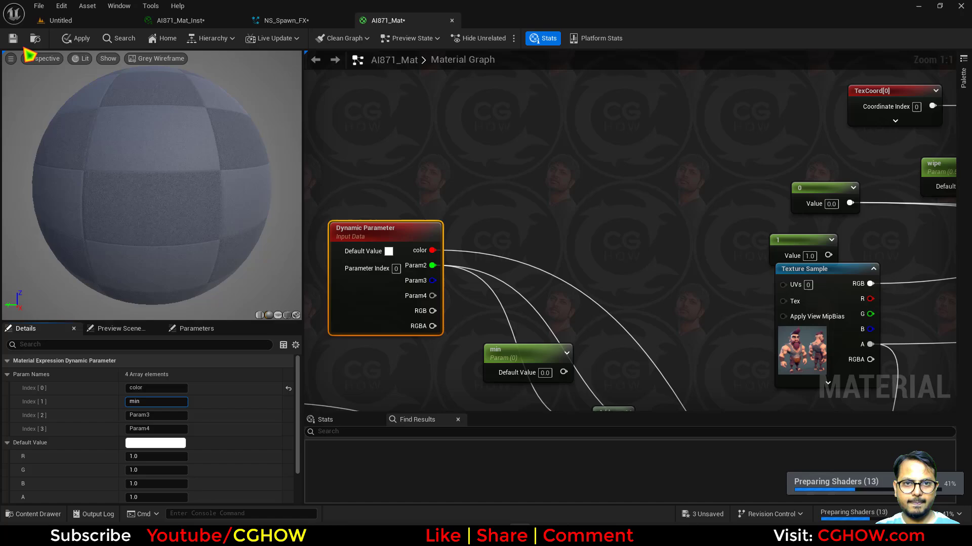
{"action": "key", "text": "Return"}
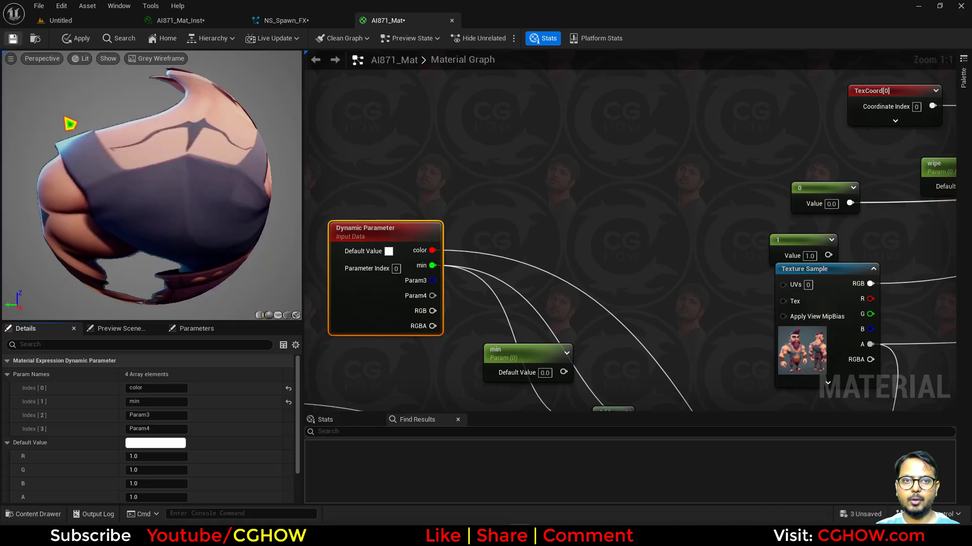
{"action": "left_click", "coordinate": [12, 41]}
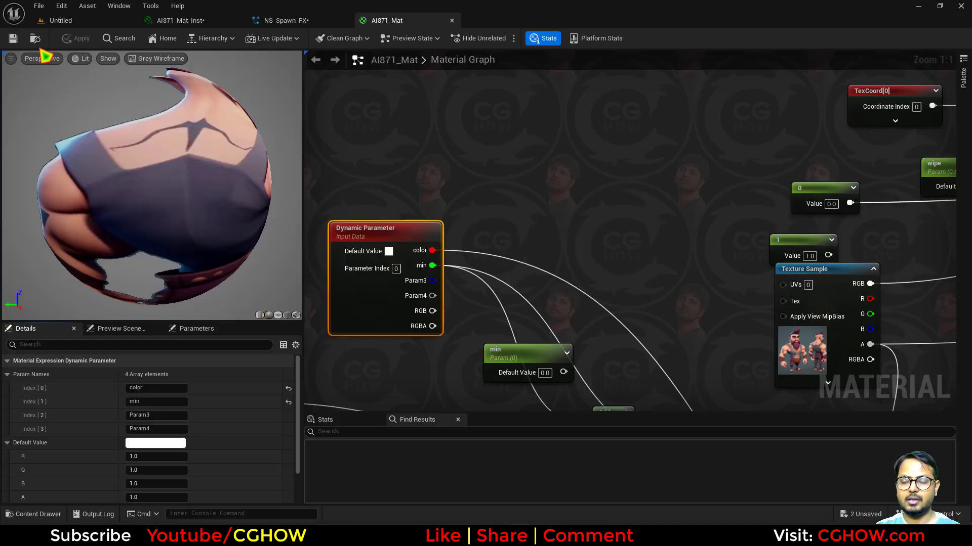
- In NS_Spawn_FX, set the Dynamic Material Parameters color to 1 and min to 1.564605
{"action": "left_click", "coordinate": [226, 23]}
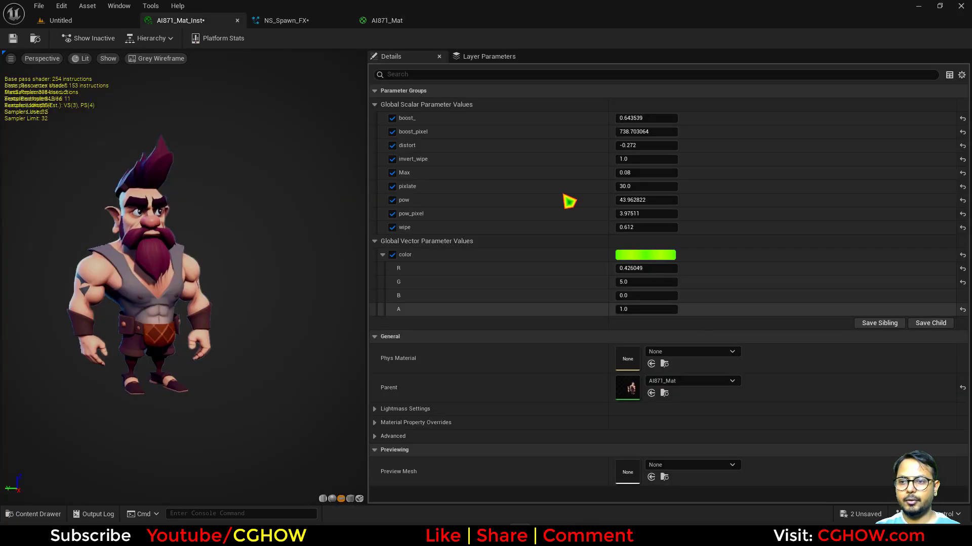
{"action": "left_click", "coordinate": [299, 24]}
{"action": "left_click_drag", "start_coordinate": [286, 24], "coordinate": [377, 26]}
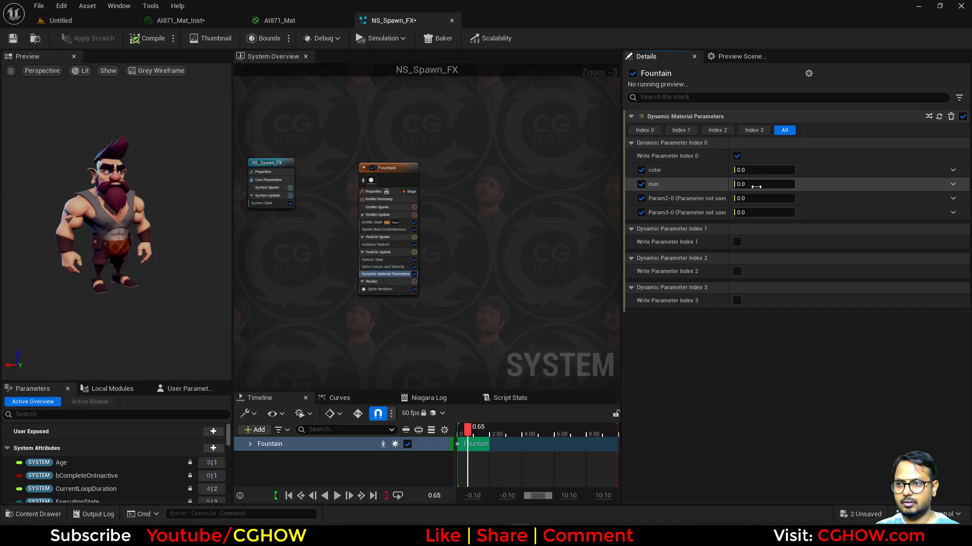
{"action": "left_click", "coordinate": [757, 172]}
{"action": "type", "text": "1"}
{"action": "key", "text": "Return"}
{"action": "left_click_drag", "start_coordinate": [753, 183], "coordinate": [786, 184]}
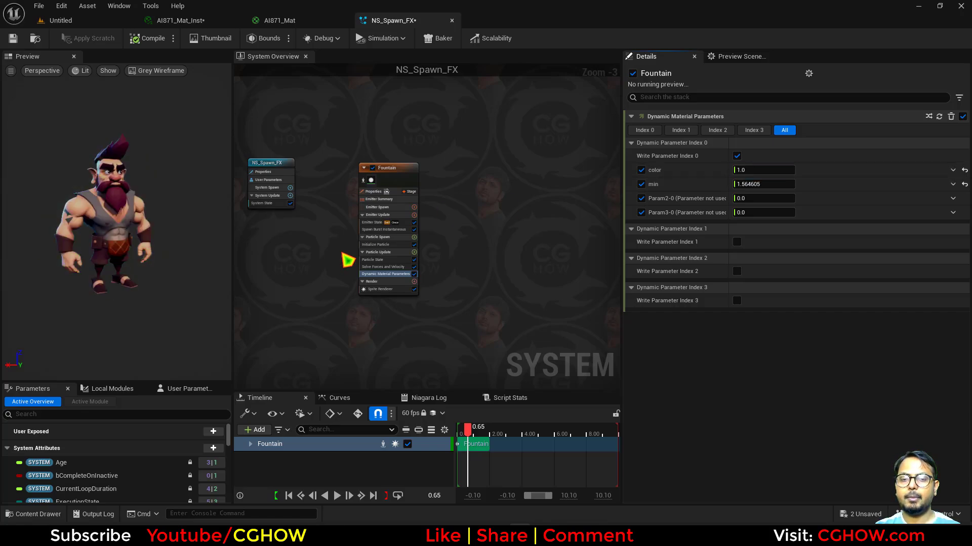
- Rename the Fountain emitter to char
{"action": "double_click", "coordinate": [387, 169]}
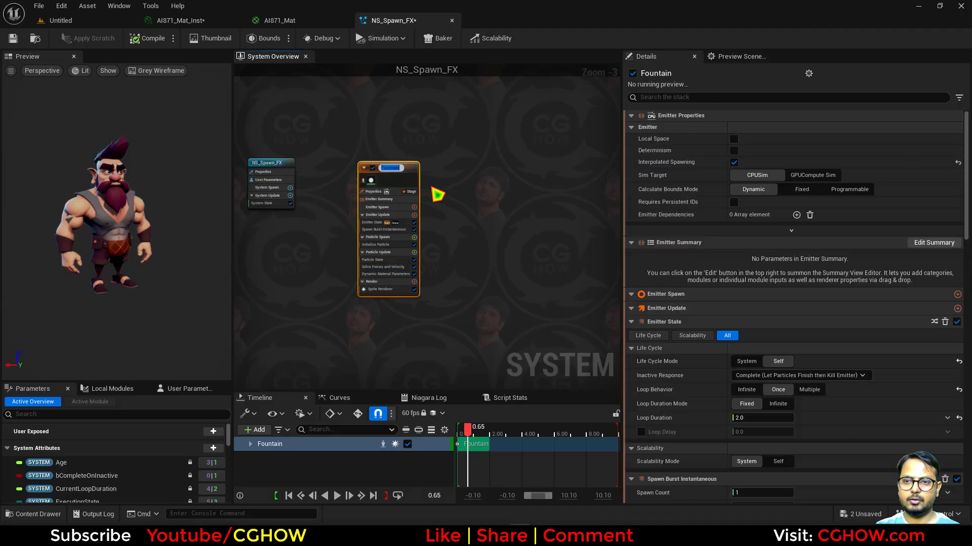
{"action": "type", "text": "char"}
{"action": "key", "text": "Return"}
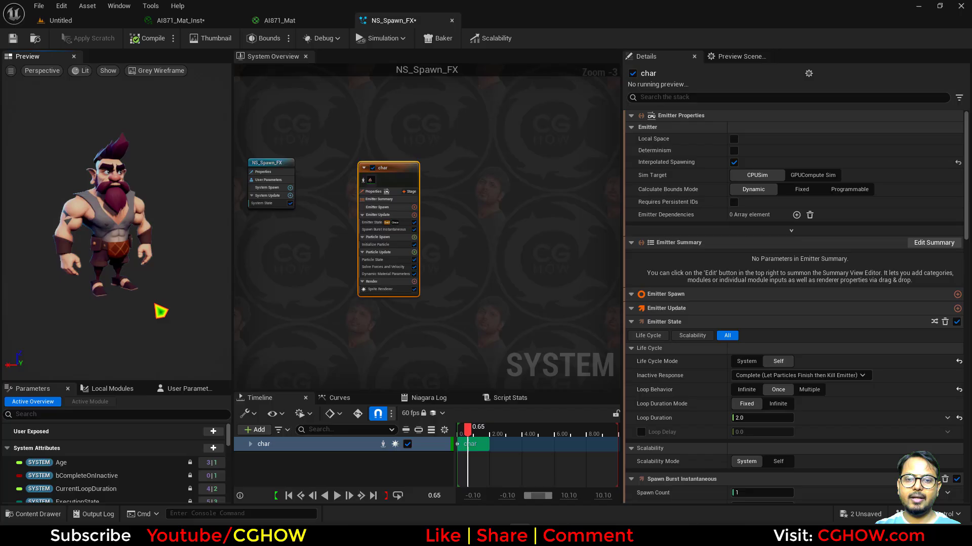
{"action": "right_click_drag", "start_coordinate": [357, 218], "coordinate": [314, 238]}
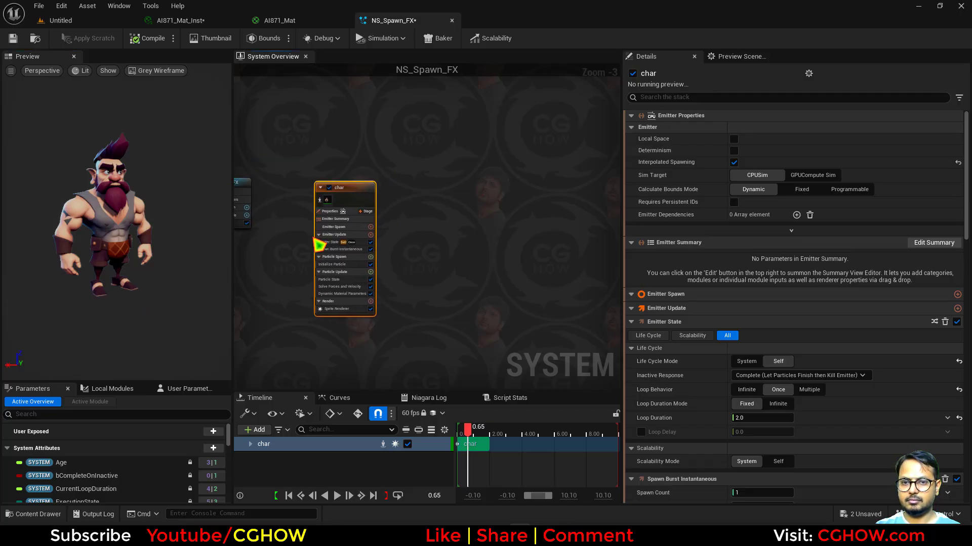
{"action": "right_click", "coordinate": [400, 197]}
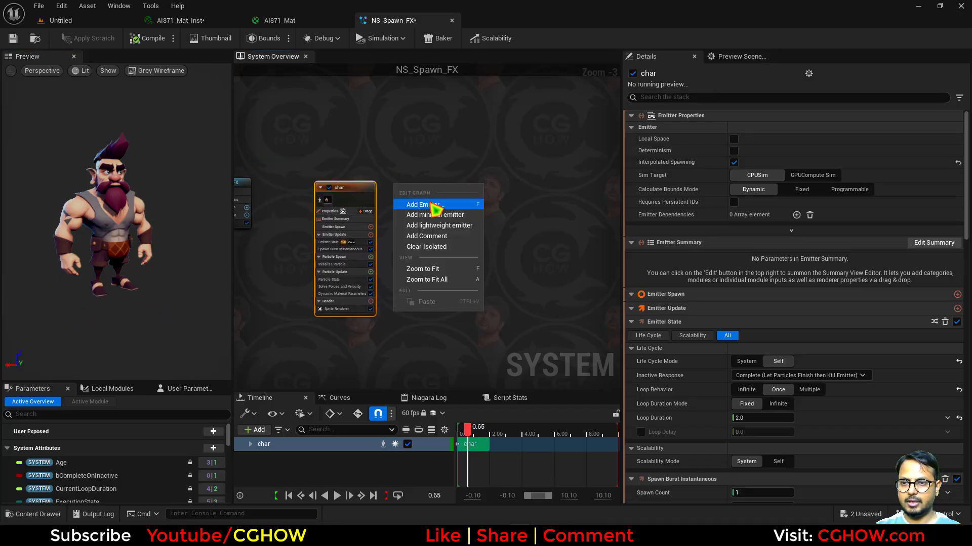
{"action": "left_click", "coordinate": [433, 205]}
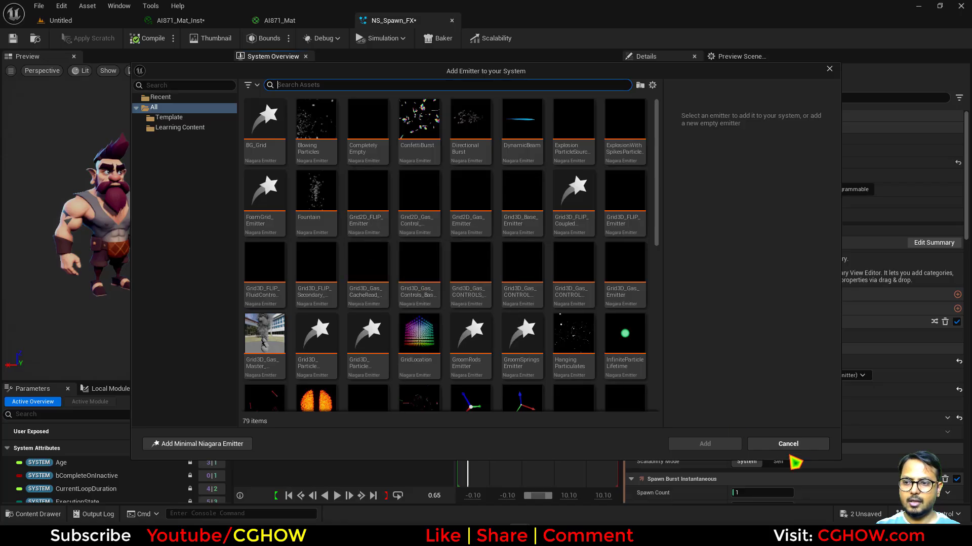
{"action": "left_click", "coordinate": [797, 446]}
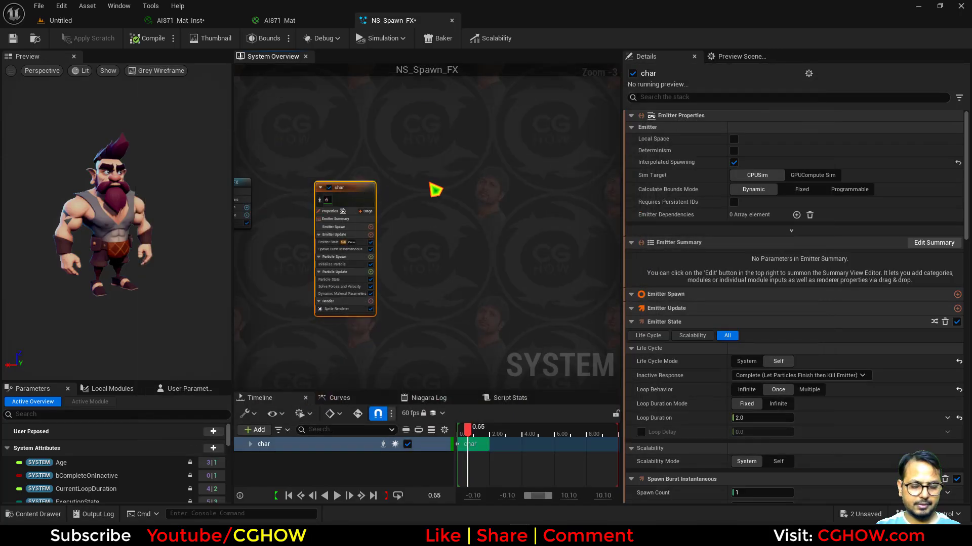
- Duplicate the char emitter in NS_Spawn_FX
{"action": "key", "text": "ctrl+d"}
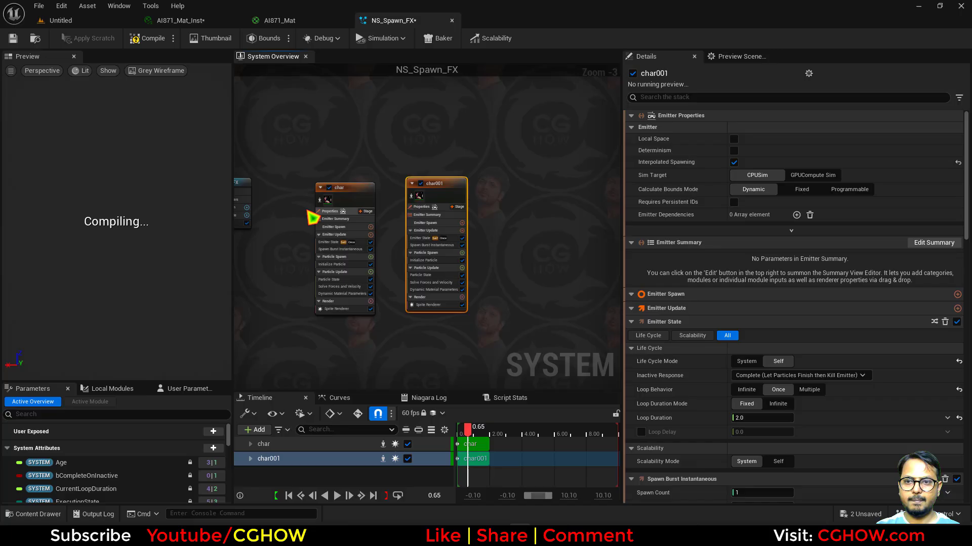
- In the level editor, open the CGHOWVFX content folder and filter its assets to textures only
{"action": "left_click", "coordinate": [71, 21]}
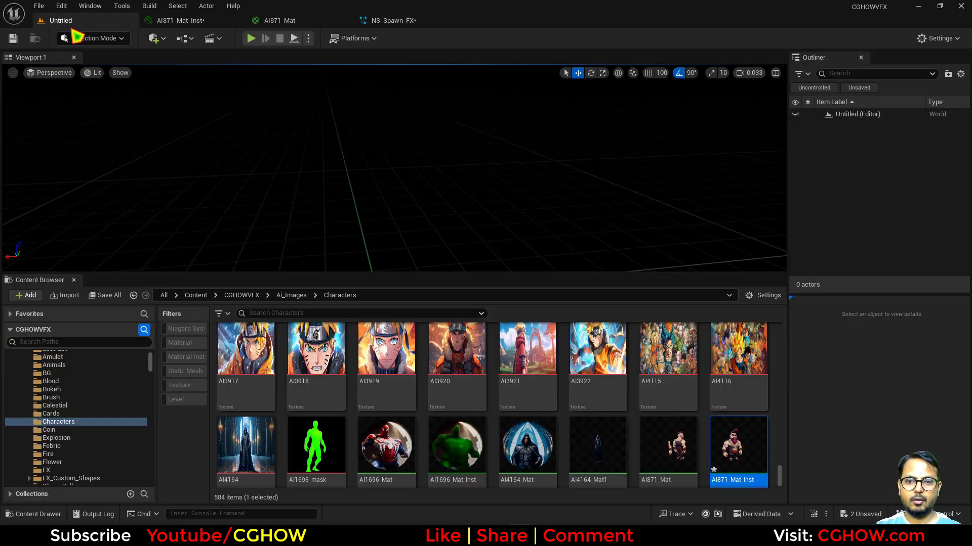
{"action": "scroll", "coordinate": [158, 361], "scroll_direction": "up", "scroll_amount": 5}
{"action": "left_click", "coordinate": [51, 388]}
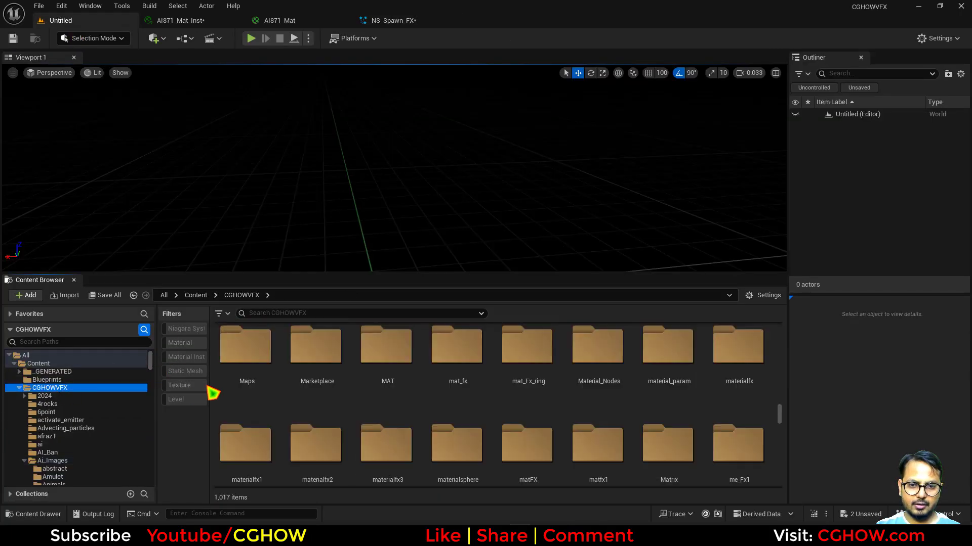
{"action": "left_click", "coordinate": [179, 386]}
- Enlarge the Content Browser, pick the coloured ring texture 41 from the filtered textures and locate it in its magical_shapes folder
{"action": "scroll", "coordinate": [506, 404], "scroll_direction": "down", "scroll_amount": 2}
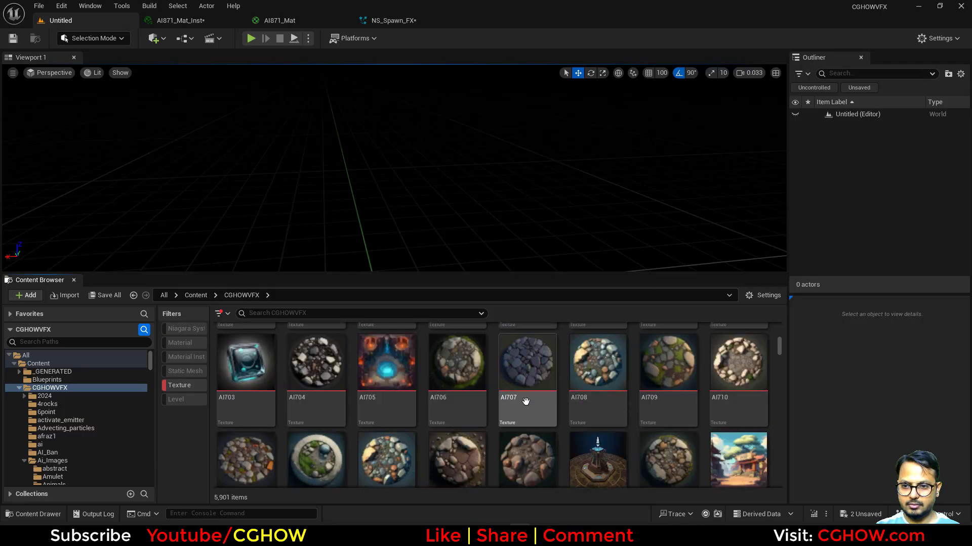
{"action": "left_click_drag", "start_coordinate": [780, 350], "coordinate": [779, 330]}
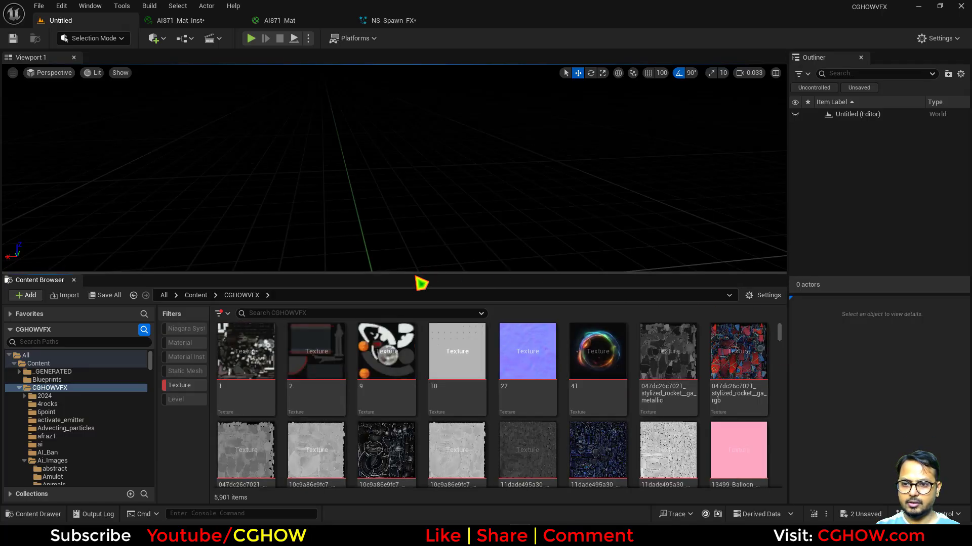
{"action": "left_click_drag", "start_coordinate": [407, 277], "coordinate": [405, 166]}
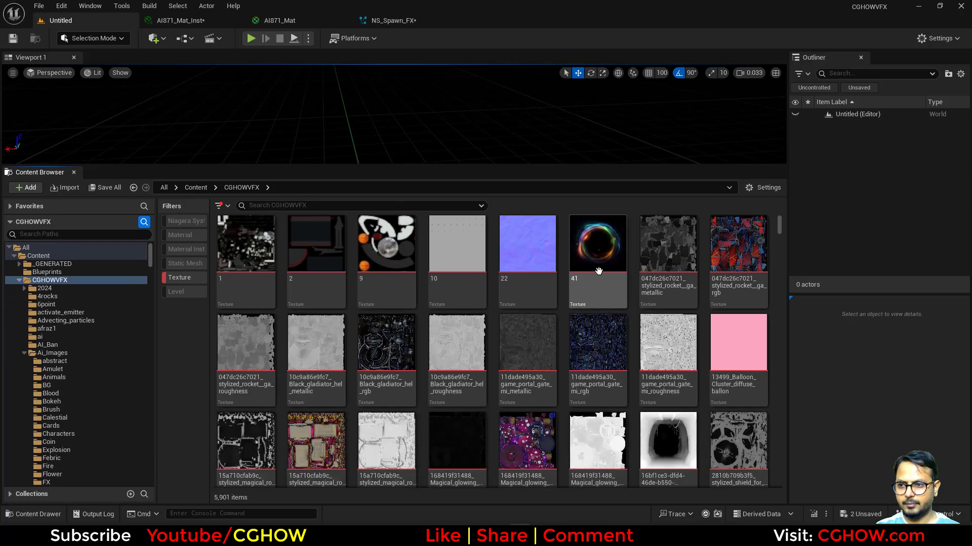
{"action": "scroll", "coordinate": [606, 262], "scroll_direction": "down", "scroll_amount": 2}
{"action": "scroll", "coordinate": [606, 262], "scroll_direction": "up", "scroll_amount": 2}
{"action": "scroll", "coordinate": [604, 262], "scroll_direction": "down", "scroll_amount": 2}
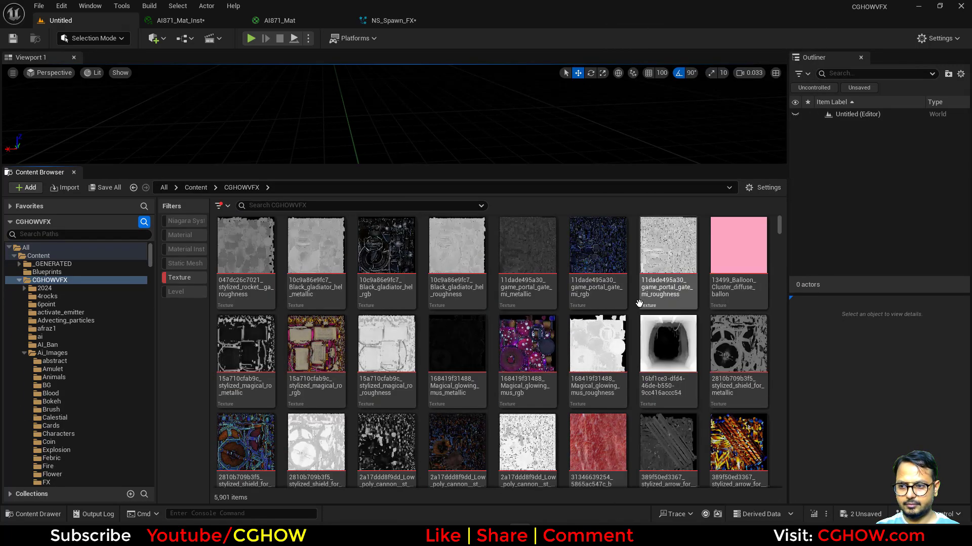
{"action": "scroll", "coordinate": [604, 260], "scroll_direction": "up", "scroll_amount": 2}
{"action": "left_click", "coordinate": [603, 260]}
{"action": "key", "text": "ctrl+b"}
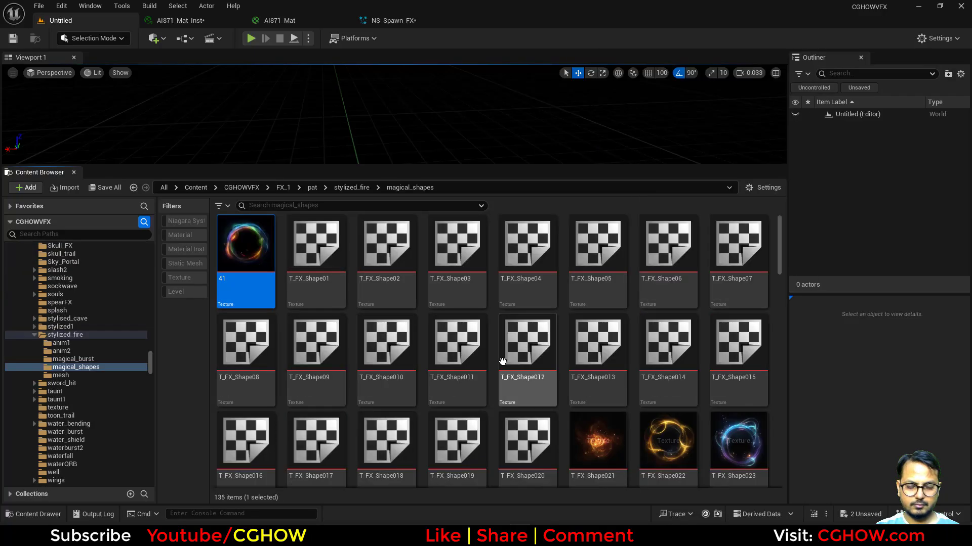
- Create a material named 41_Mat from texture 41 in the magical_shapes folder
{"action": "scroll", "coordinate": [658, 319], "scroll_direction": "down", "scroll_amount": 4}
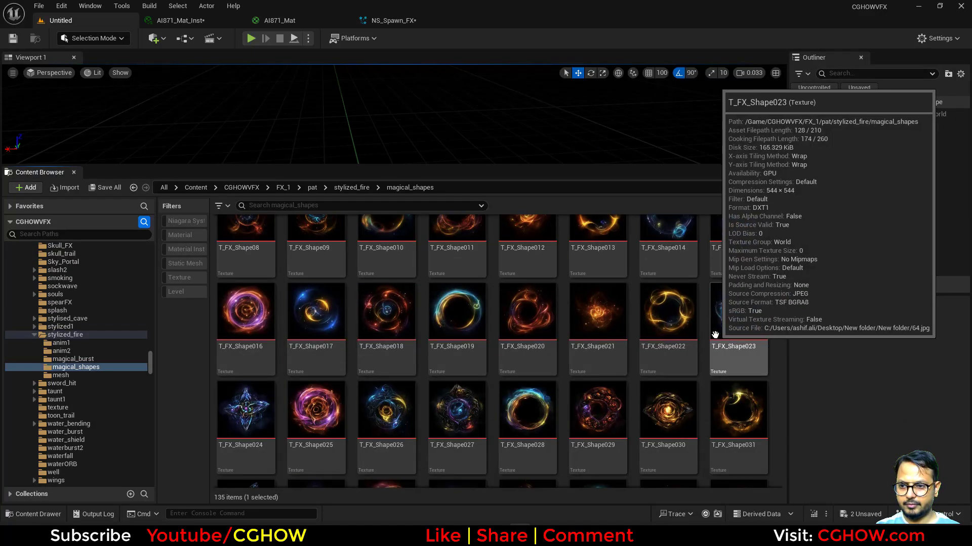
{"action": "scroll", "coordinate": [644, 321], "scroll_direction": "up", "scroll_amount": 5}
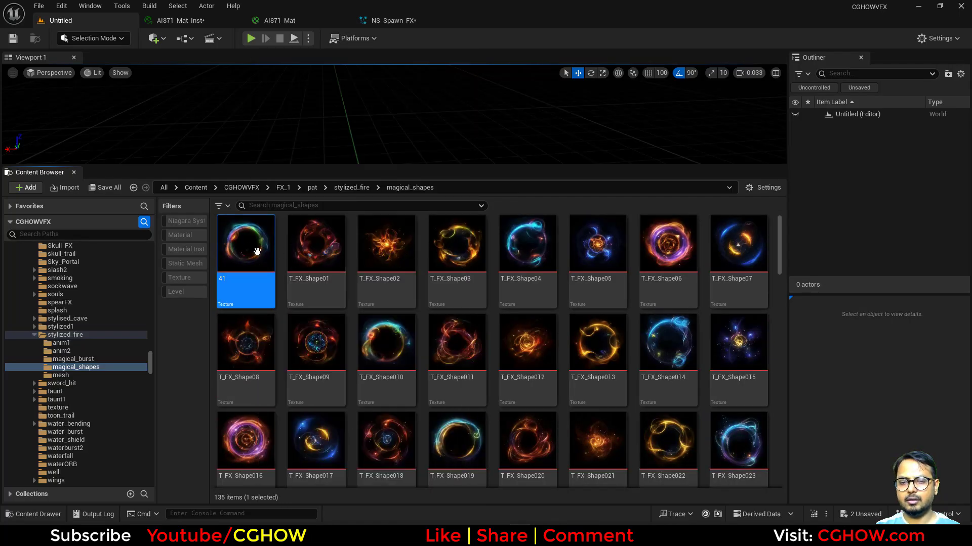
{"action": "right_click", "coordinate": [259, 283]}
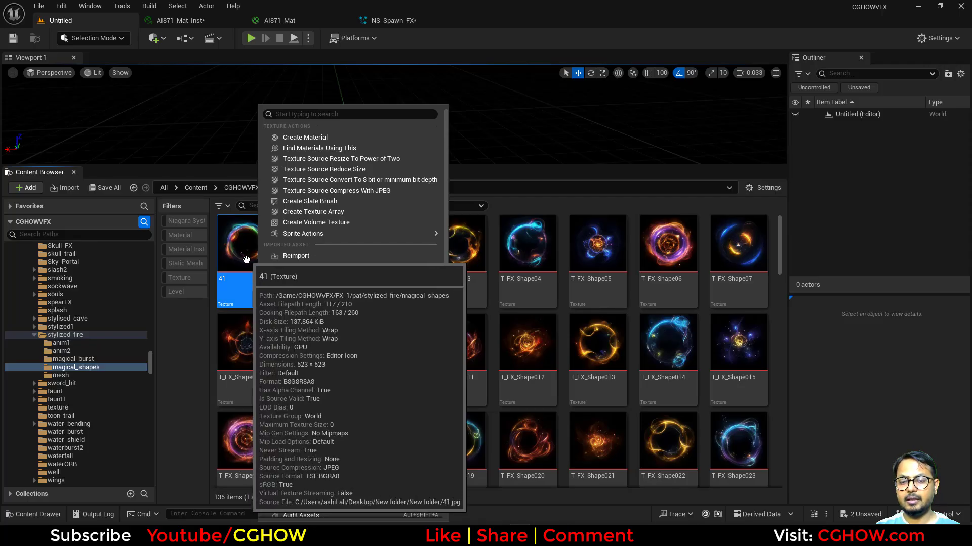
{"action": "left_click", "coordinate": [327, 142]}
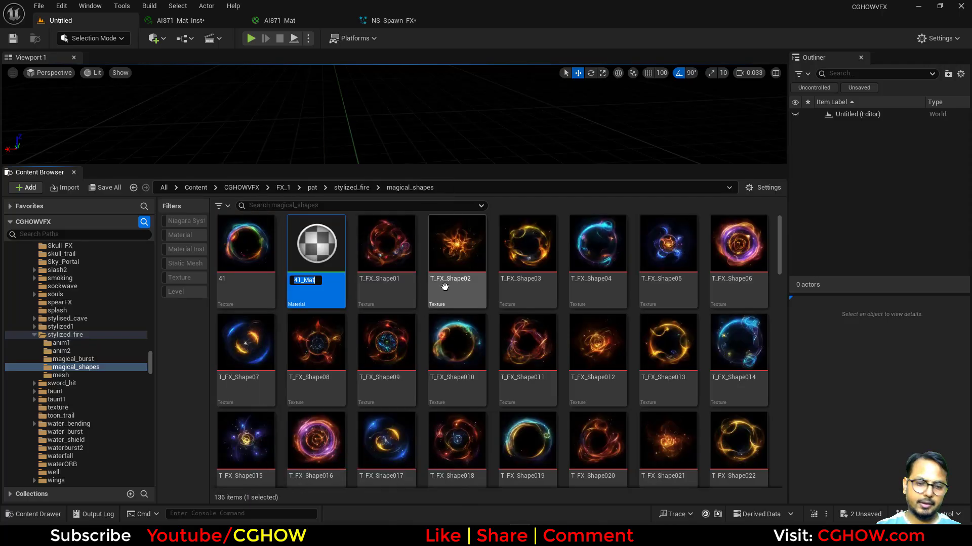
{"action": "key", "text": "Return"}
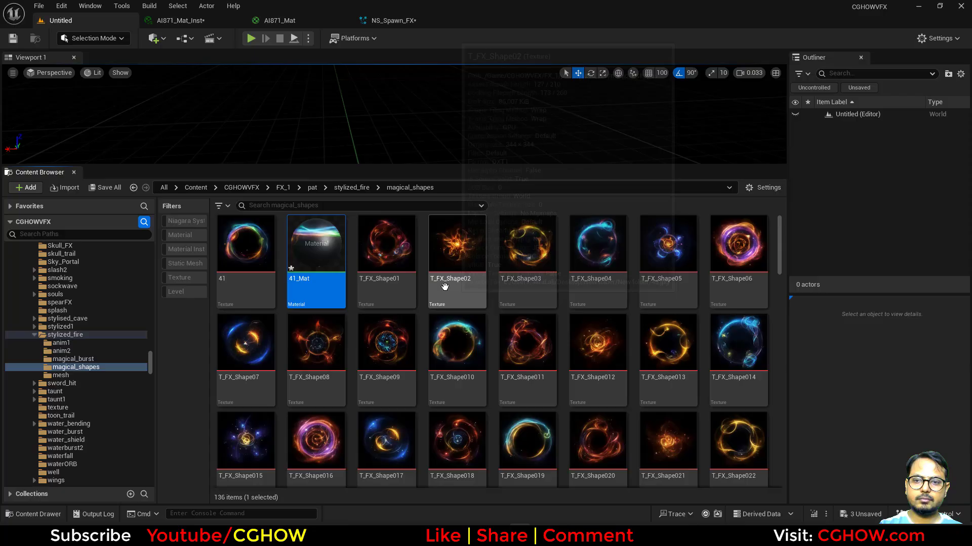
- Open 41_Mat, preview it on a plane, and make it Translucent, Unlit and Two Sided
{"action": "double_click", "coordinate": [325, 293]}
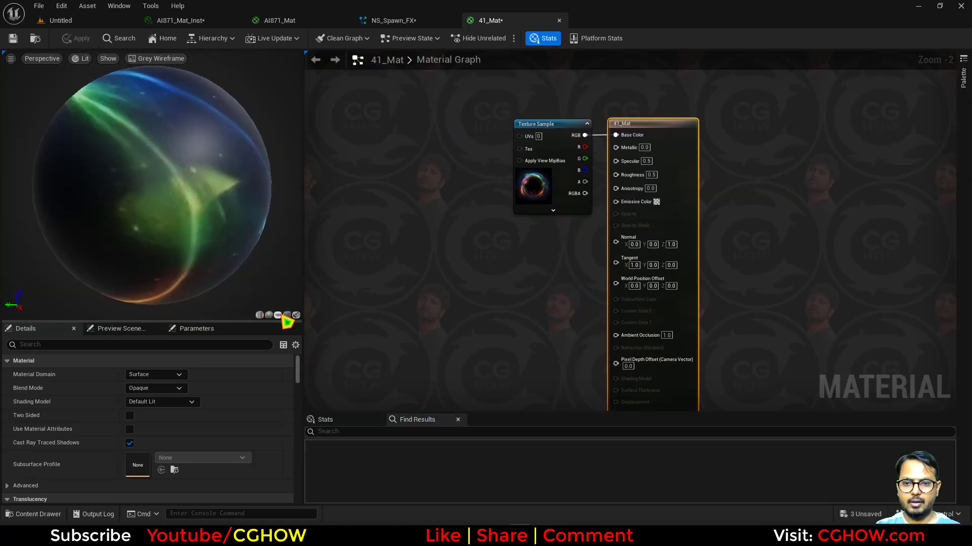
{"action": "left_click", "coordinate": [278, 315]}
{"action": "left_click", "coordinate": [157, 388]}
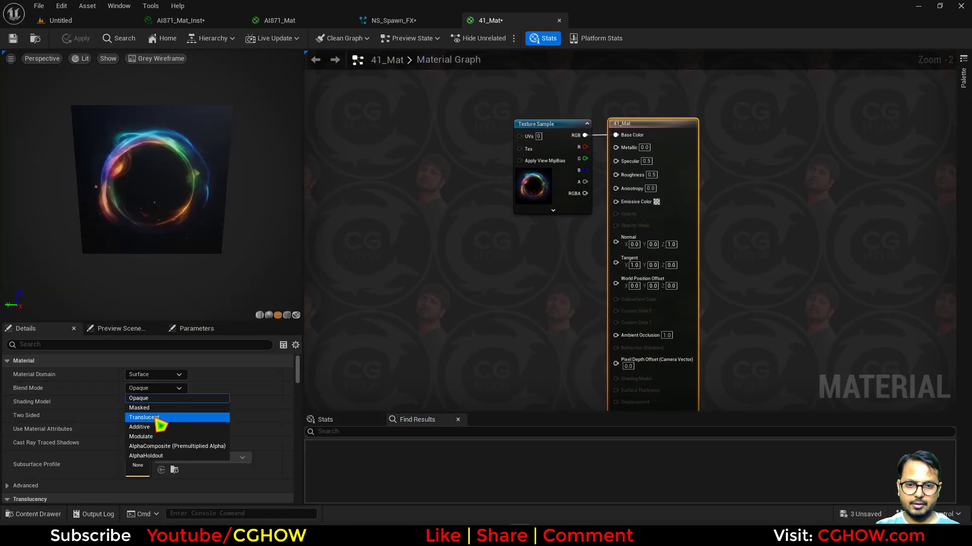
{"action": "left_click", "coordinate": [152, 418]}
{"action": "left_click", "coordinate": [161, 402]}
{"action": "left_click", "coordinate": [139, 278]}
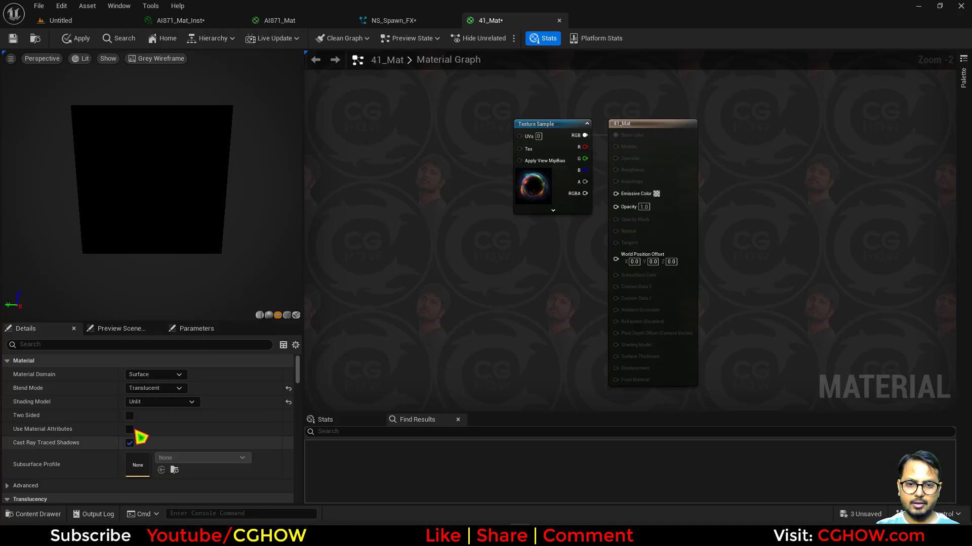
- Add a Particle Color node, multiply its RGB by the Texture Sample's R channel, and connect the result to Emissive Color
{"action": "left_click_drag", "start_coordinate": [540, 200], "coordinate": [384, 313]}
{"action": "right_click", "coordinate": [408, 143]}
{"action": "type", "text": "part"}
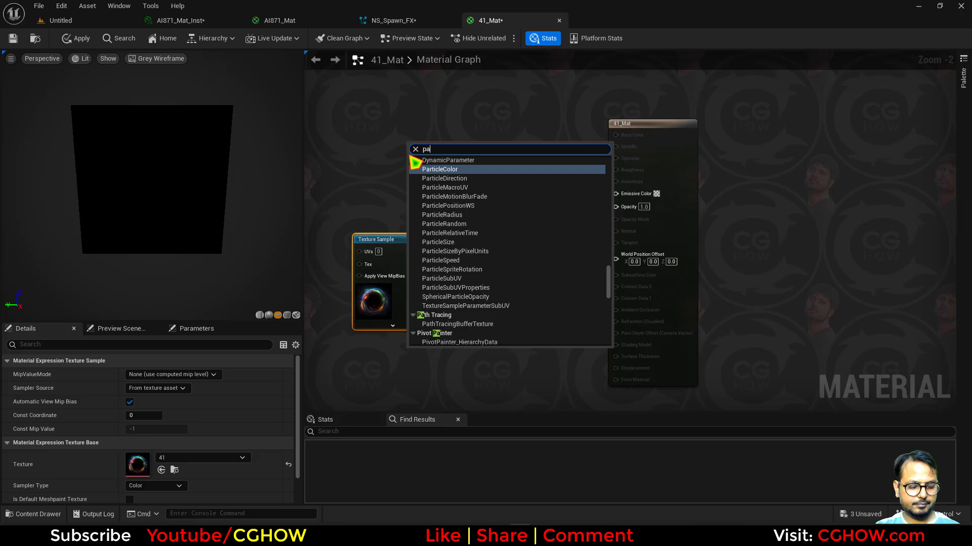
{"action": "left_click", "coordinate": [448, 170]}
{"action": "left_click_drag", "start_coordinate": [431, 199], "coordinate": [377, 189]}
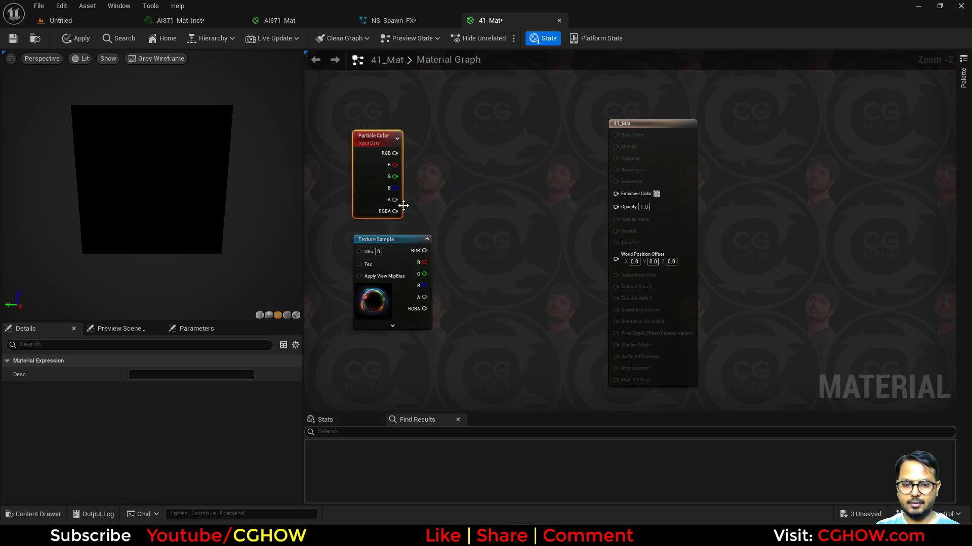
{"action": "left_click", "coordinate": [457, 198]}
{"action": "left_click_drag", "start_coordinate": [461, 226], "coordinate": [458, 221]}
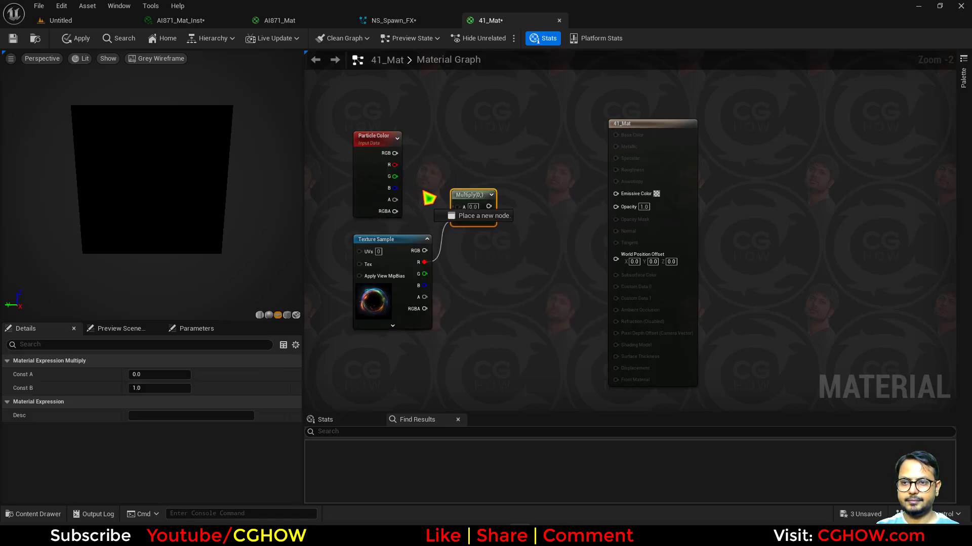
{"action": "left_click_drag", "start_coordinate": [394, 153], "coordinate": [651, 196]}
- Sum the texture's R, G and B channels with two Add nodes, multiply by Particle Color's alpha, and feed the result into Opacity
{"action": "left_click", "coordinate": [482, 251]}
{"action": "scroll", "coordinate": [445, 277], "scroll_direction": "up", "scroll_amount": 2}
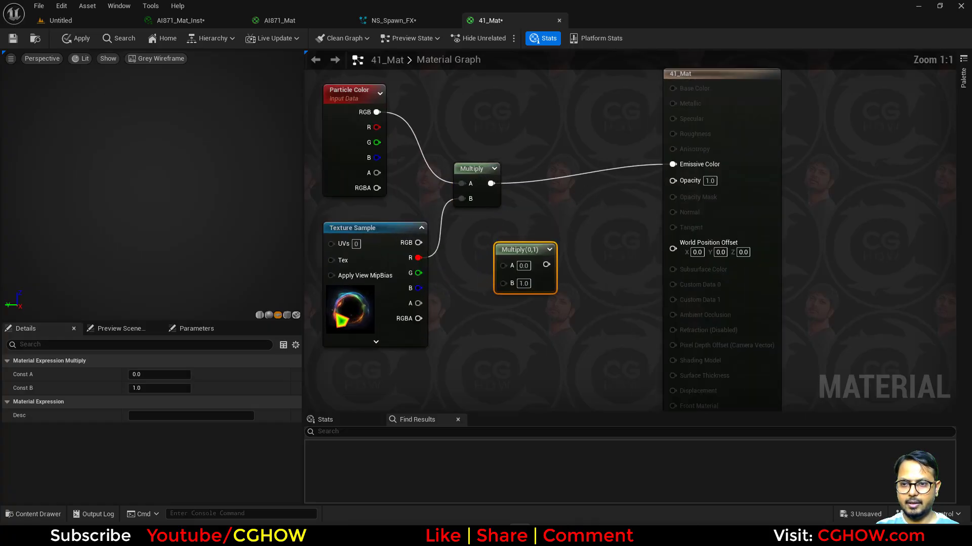
{"action": "left_click_drag", "start_coordinate": [334, 314], "coordinate": [314, 315]}
{"action": "right_click_drag", "start_coordinate": [418, 318], "coordinate": [547, 290]}
{"action": "left_click_drag", "start_coordinate": [434, 302], "coordinate": [409, 301]}
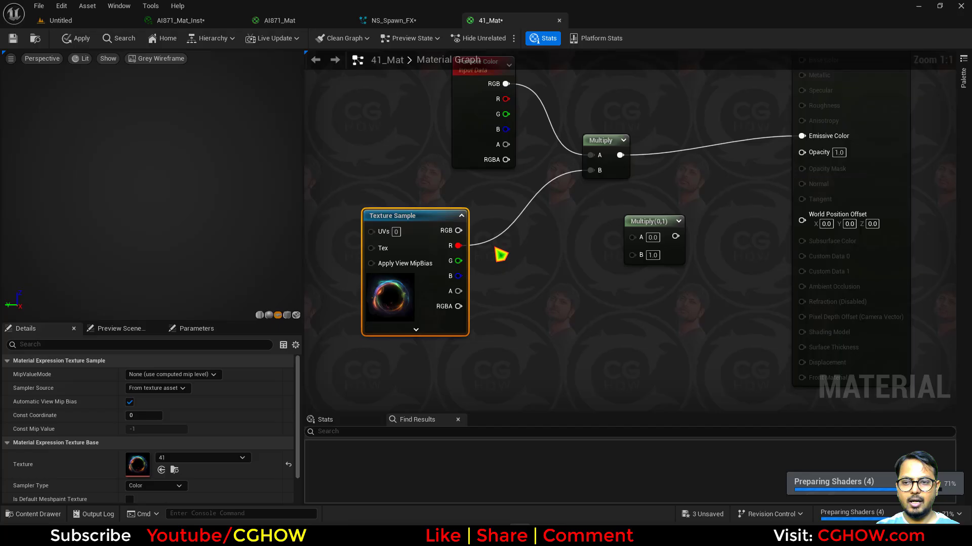
{"action": "left_click", "coordinate": [495, 253]}
{"action": "left_click_drag", "start_coordinate": [493, 272], "coordinate": [458, 262]}
{"action": "left_click", "coordinate": [551, 274]}
{"action": "left_click_drag", "start_coordinate": [526, 268], "coordinate": [458, 276]}
{"action": "left_click_drag", "start_coordinate": [585, 295], "coordinate": [633, 253]}
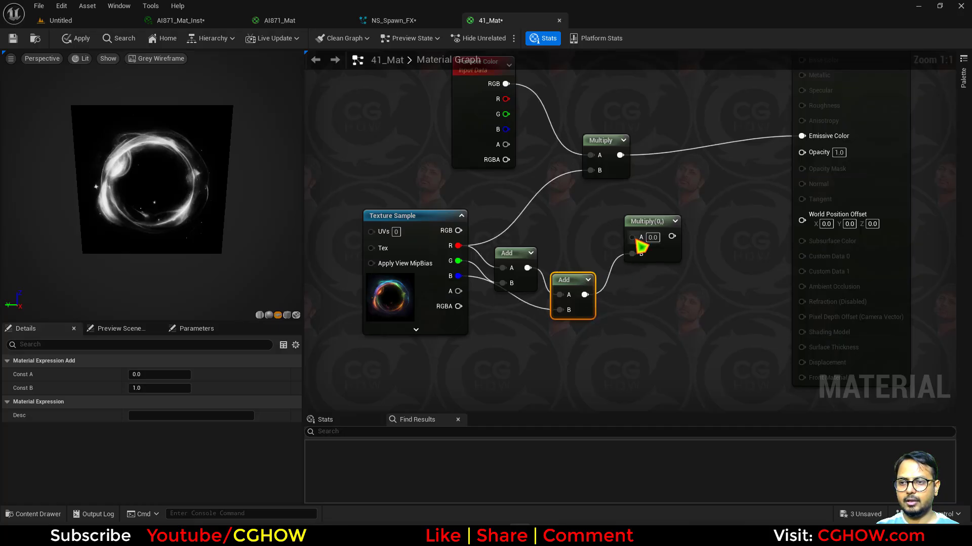
{"action": "left_click_drag", "start_coordinate": [506, 144], "coordinate": [838, 152]}
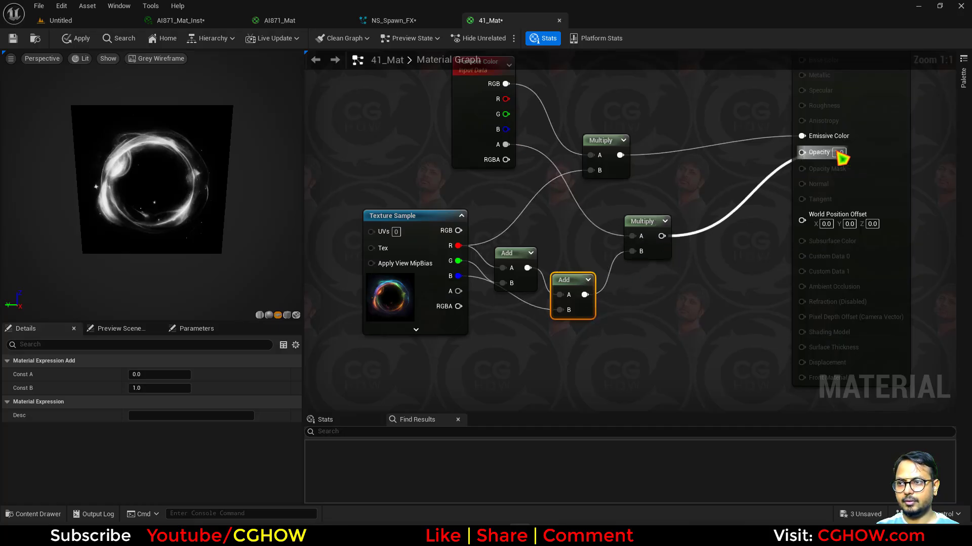
- Build a TexCoord, Multiply, Floor and Divide node chain in front of the Texture Sample
{"action": "right_click_drag", "start_coordinate": [388, 299], "coordinate": [547, 303]}
{"action": "left_click", "coordinate": [547, 303]}
{"action": "right_click_drag", "start_coordinate": [444, 279], "coordinate": [527, 268]}
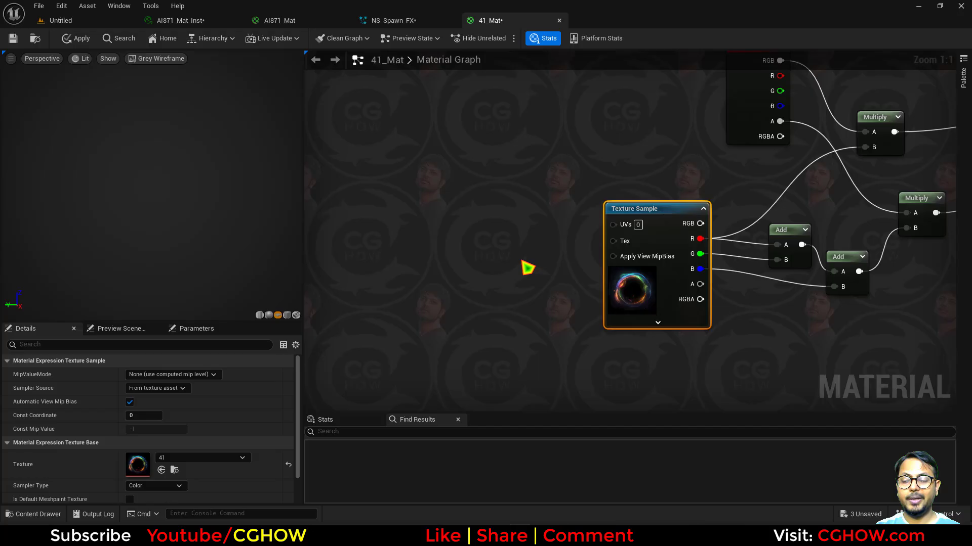
{"action": "right_click_drag", "start_coordinate": [454, 241], "coordinate": [506, 238]}
{"action": "left_click", "coordinate": [412, 195]}
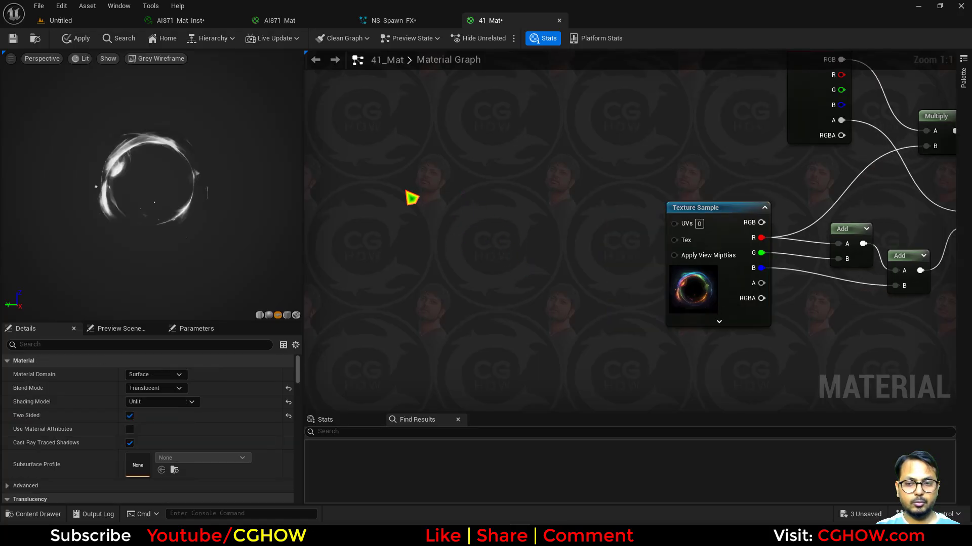
{"action": "left_click", "coordinate": [412, 196]}
{"action": "left_click_drag", "start_coordinate": [458, 215], "coordinate": [581, 226]}
{"action": "key", "text": "m"}
{"action": "left_click", "coordinate": [442, 188]}
{"action": "type", "text": "floor"}
{"action": "left_click", "coordinate": [539, 244]}
{"action": "key", "text": "d"}
{"action": "left_click", "coordinate": [571, 205]}
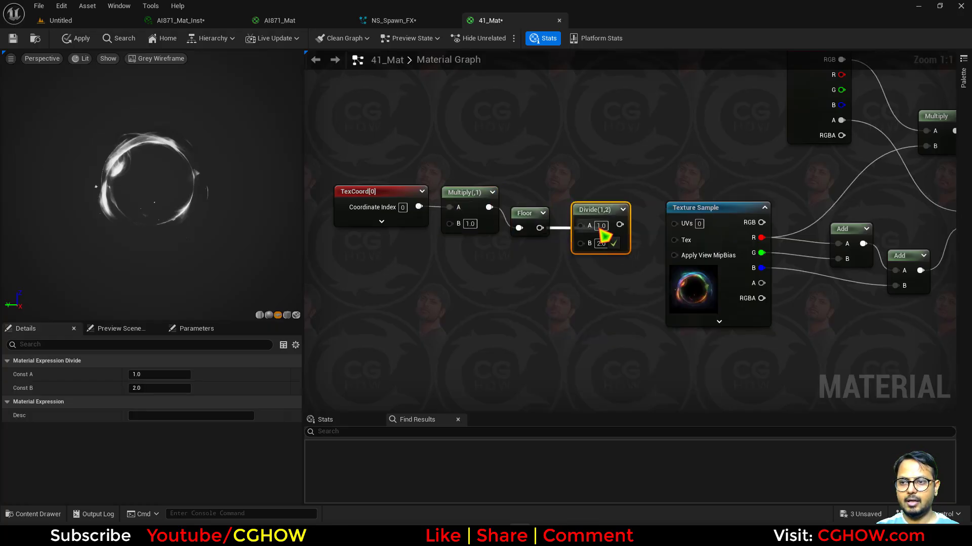
- Add a constant of 5 wired to the B inputs of Multiply and Divide, and connect Divide to the Texture Sample's UVs
{"action": "left_click", "coordinate": [417, 264]}
{"action": "left_click_drag", "start_coordinate": [471, 279], "coordinate": [674, 223]}
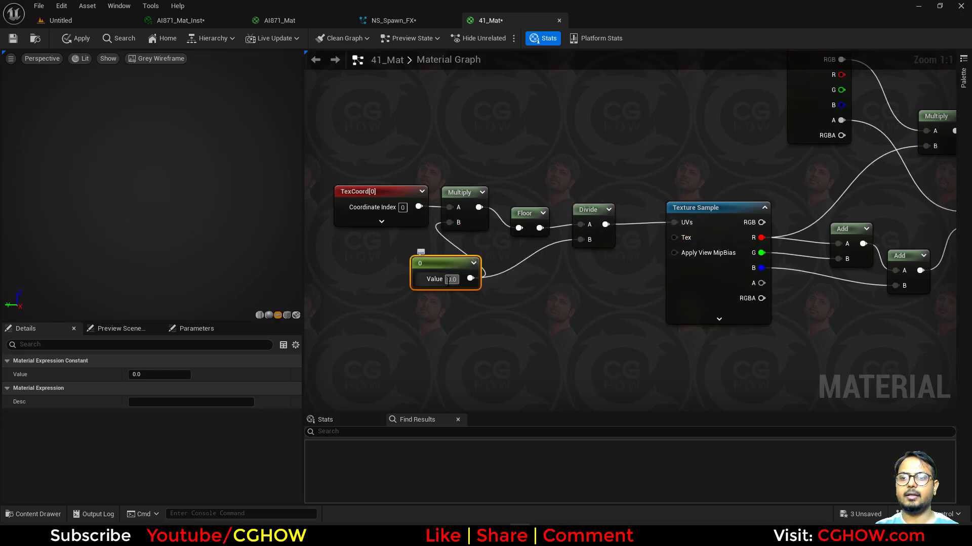
{"action": "left_click_drag", "start_coordinate": [437, 268], "coordinate": [384, 301]}
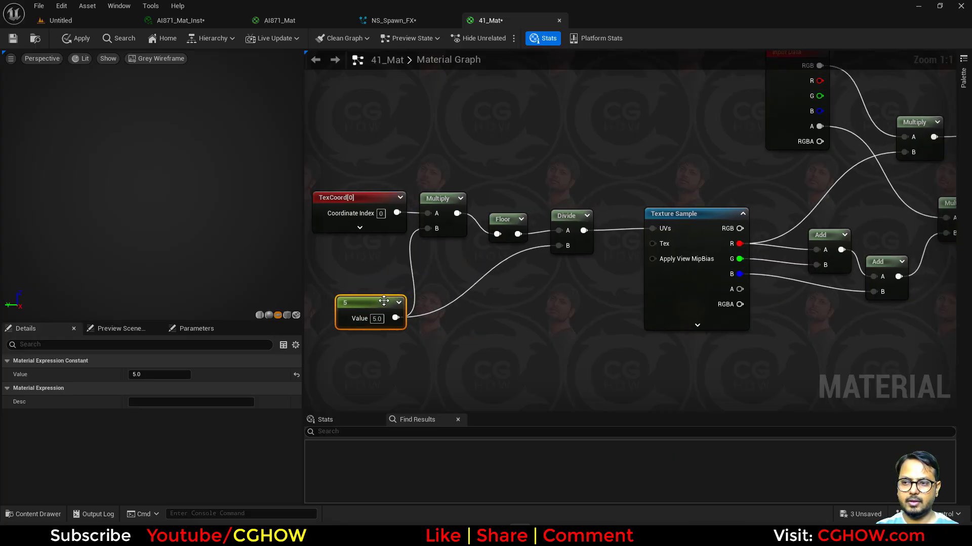
{"action": "left_click_drag", "start_coordinate": [512, 232], "coordinate": [569, 211]}
{"action": "scroll", "coordinate": [411, 325], "scroll_direction": "down", "scroll_amount": 2}
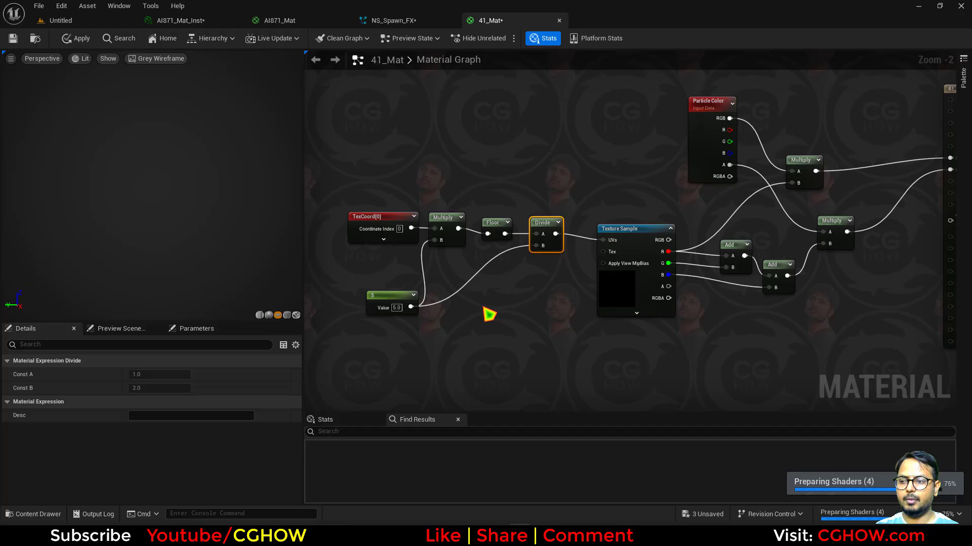
- Set the pixelation constant's value to 20
{"action": "right_click_drag", "start_coordinate": [477, 330], "coordinate": [472, 347]}
{"action": "left_click", "coordinate": [383, 312]}
{"action": "left_click", "coordinate": [146, 374]}
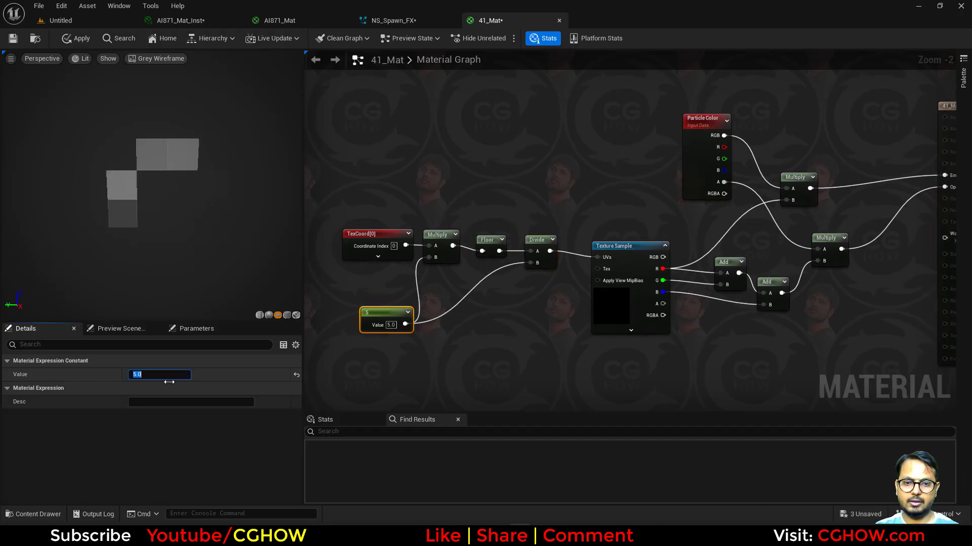
{"action": "type", "text": "20"}
{"action": "key", "text": "Return"}
- Add a Dynamic Parameter node and transfer the constant's connections to its Param1 output
{"action": "right_click_drag", "start_coordinate": [342, 355], "coordinate": [400, 332]}
{"action": "right_click", "coordinate": [380, 324]}
{"action": "type", "text": "dy"}
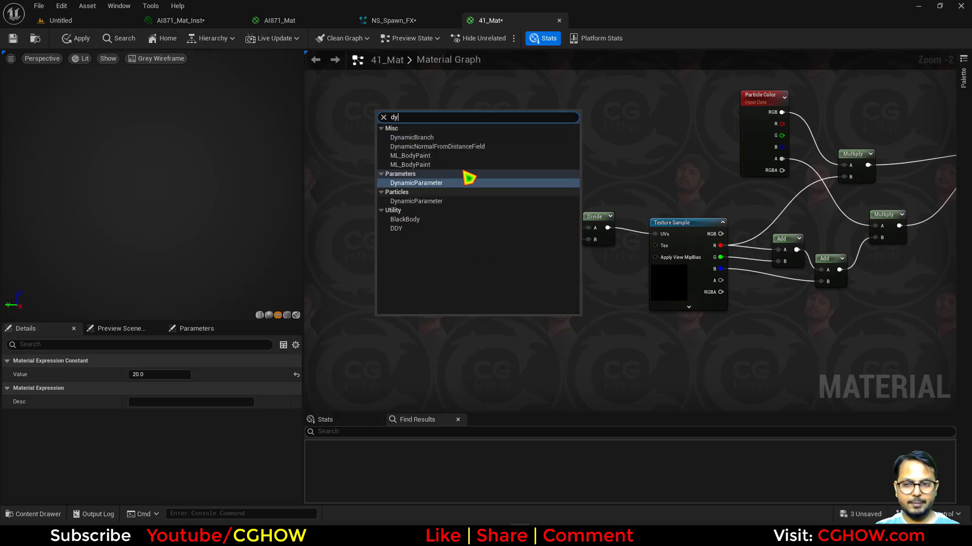
{"action": "left_click", "coordinate": [433, 202]}
{"action": "scroll", "coordinate": [471, 342], "scroll_direction": "up", "scroll_amount": 2}
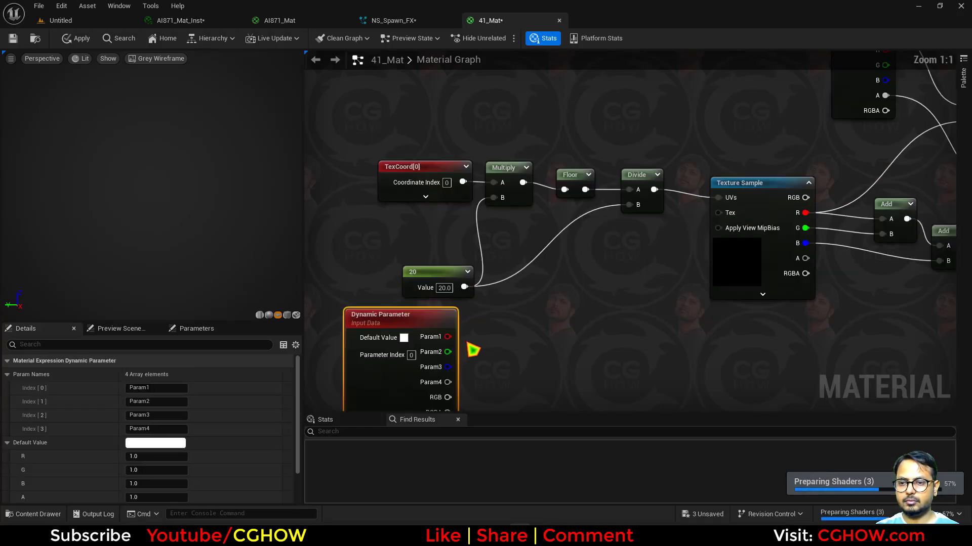
{"action": "left_click_drag", "start_coordinate": [471, 336], "coordinate": [449, 337], "text": "ctrl"}
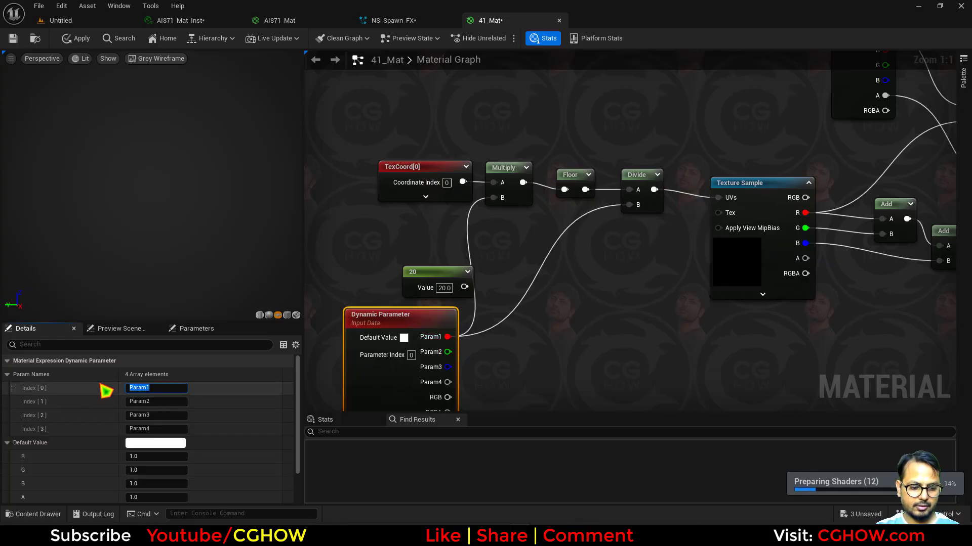
- Rename the Dynamic Parameter's first parameter to pixel
{"action": "type", "text": "pixel"}
{"action": "left_click", "coordinate": [654, 328]}
{"action": "scroll", "coordinate": [655, 329], "scroll_direction": "down", "scroll_amount": 3}
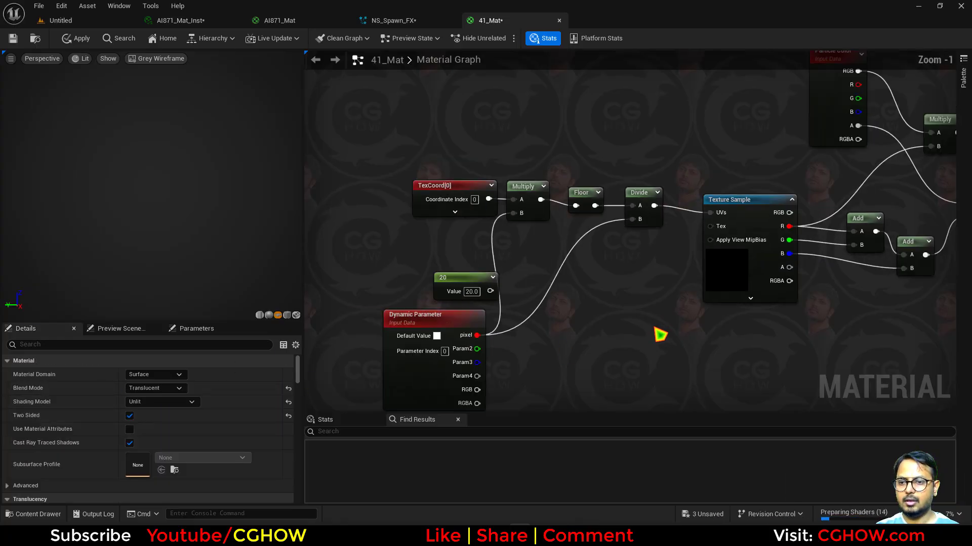
{"action": "right_click_drag", "start_coordinate": [655, 329], "coordinate": [539, 311]}
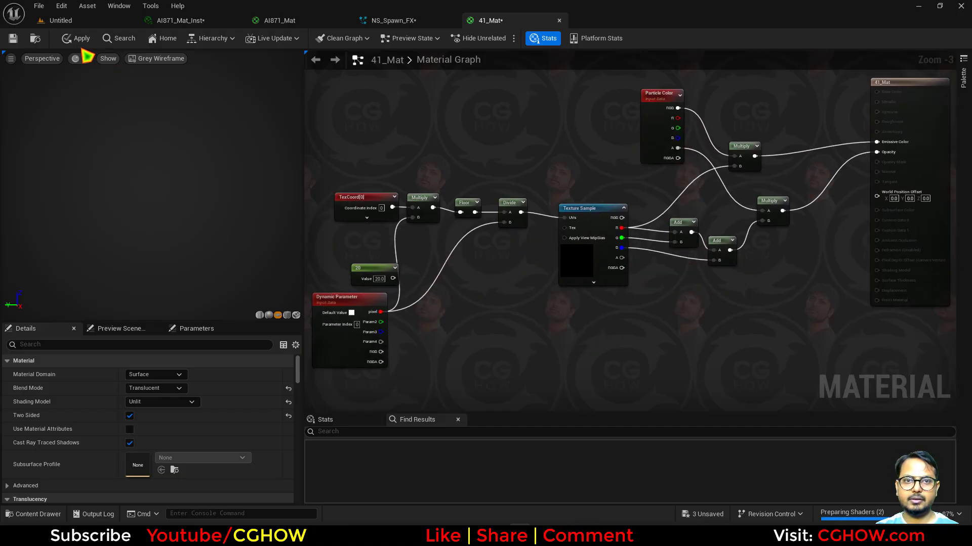
- Apply and save 41_Mat, leave it selected in the Content Browser, and return to NS_Spawn_FX
{"action": "left_click", "coordinate": [75, 41]}
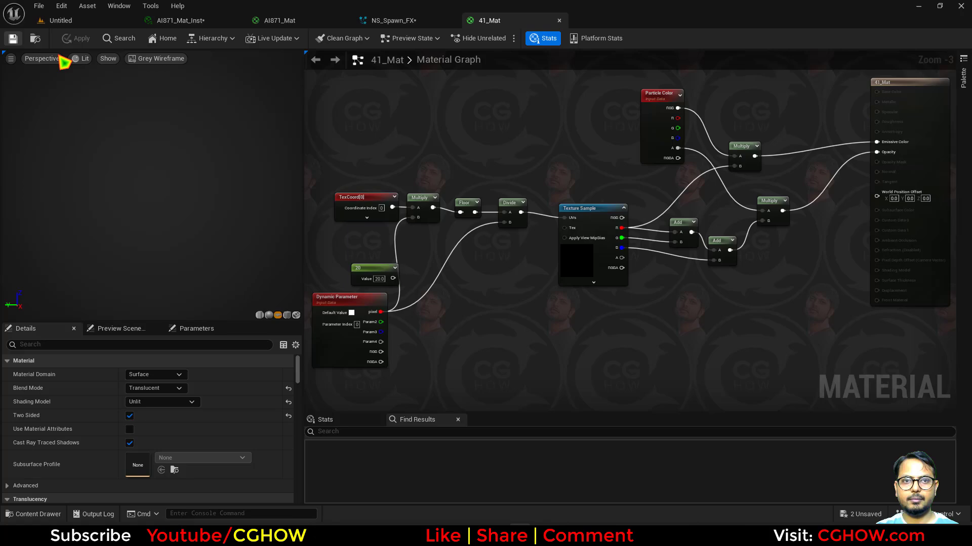
{"action": "left_click", "coordinate": [34, 40]}
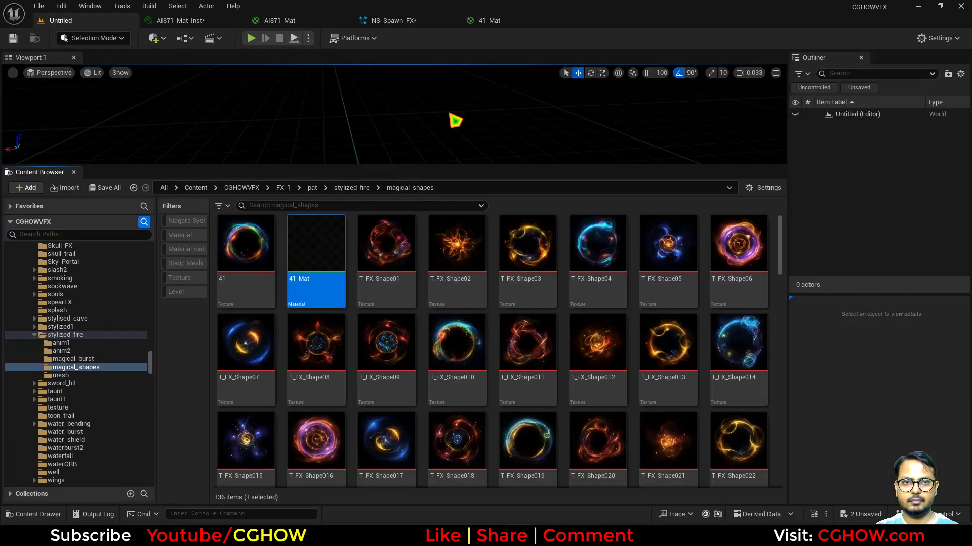
{"action": "left_click", "coordinate": [394, 21]}
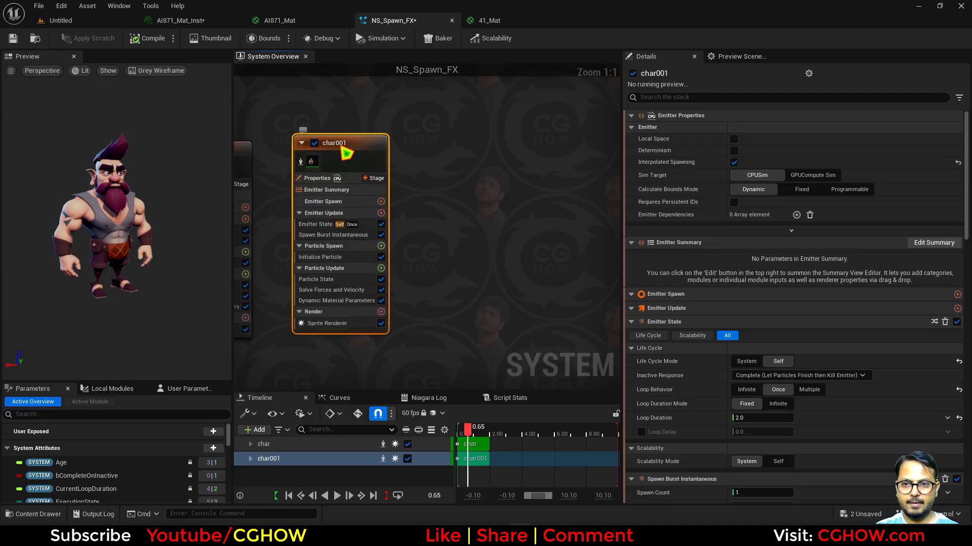
- Rename the duplicated emitter to ring and assign the material 41_Mat to its Sprite Renderer
{"action": "type", "text": "ring"}
{"action": "key", "text": "Return"}
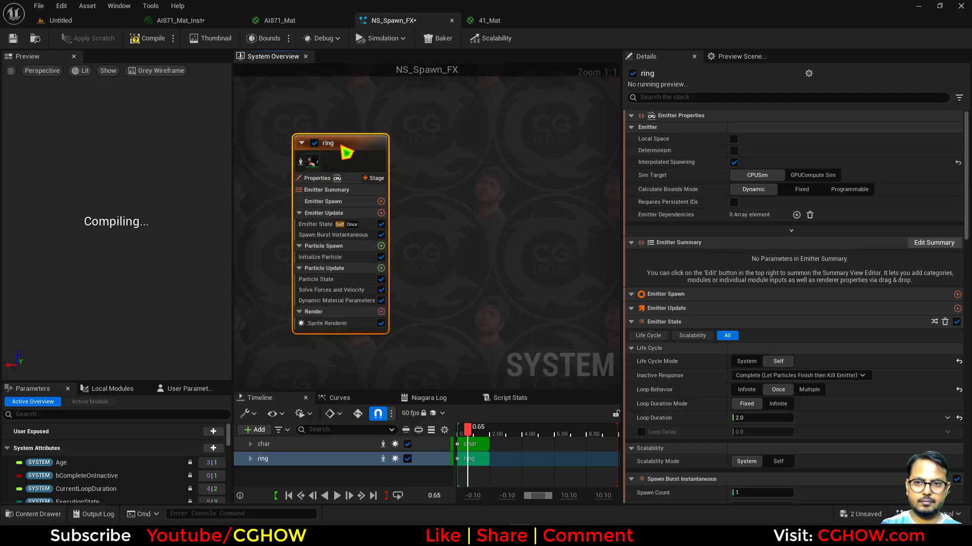
{"action": "left_click", "coordinate": [354, 324]}
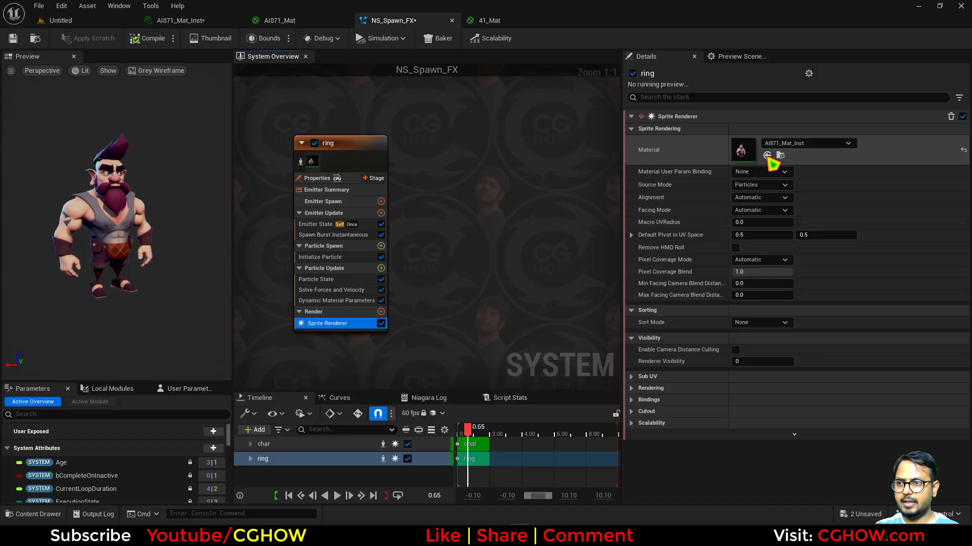
- Isolate the ring emitter and, in its Dynamic Material Parameters, reset Param1-0 to default and set pixel to 50
{"action": "left_click", "coordinate": [303, 164]}
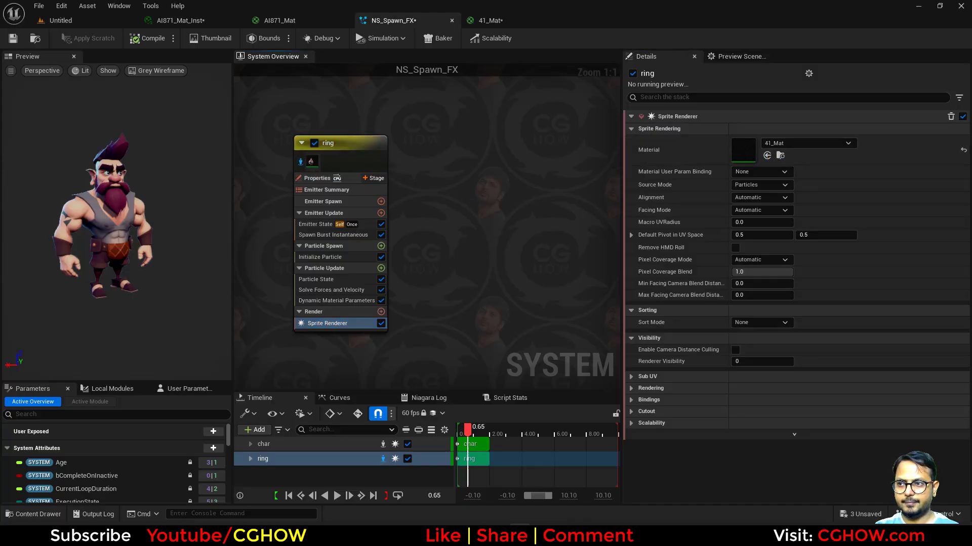
{"action": "right_click_drag", "start_coordinate": [349, 191], "coordinate": [397, 187]}
{"action": "left_click", "coordinate": [385, 296]}
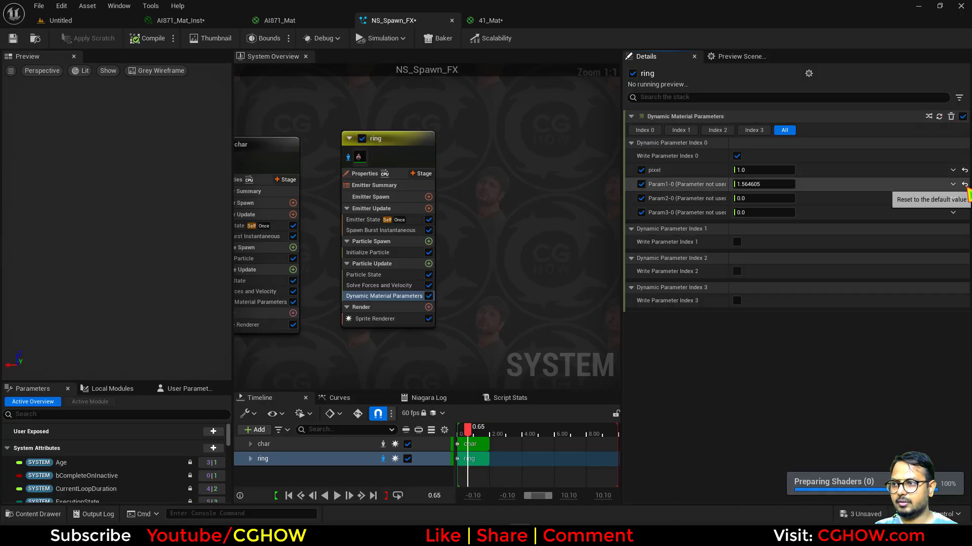
{"action": "left_click", "coordinate": [964, 184]}
{"action": "type", "text": "50"}
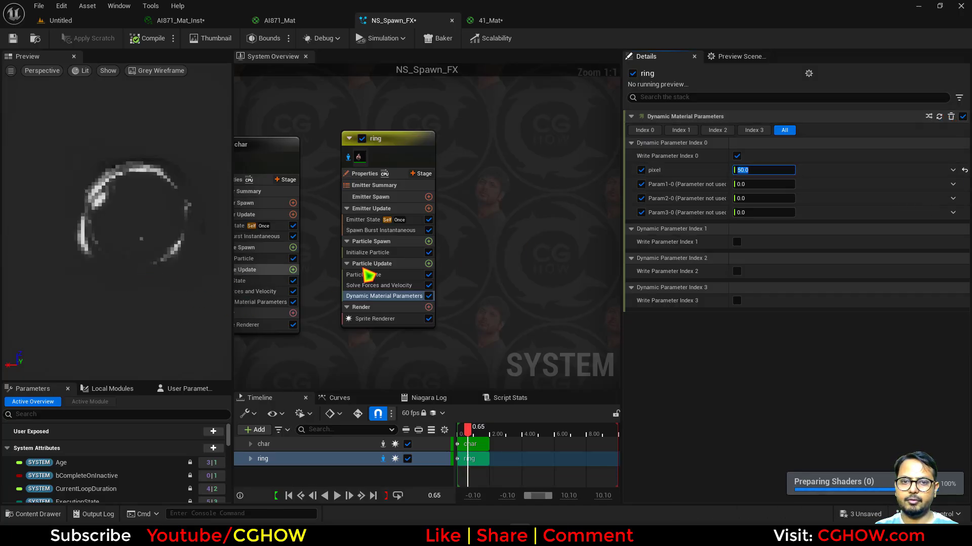
{"action": "type", "text": "100"}
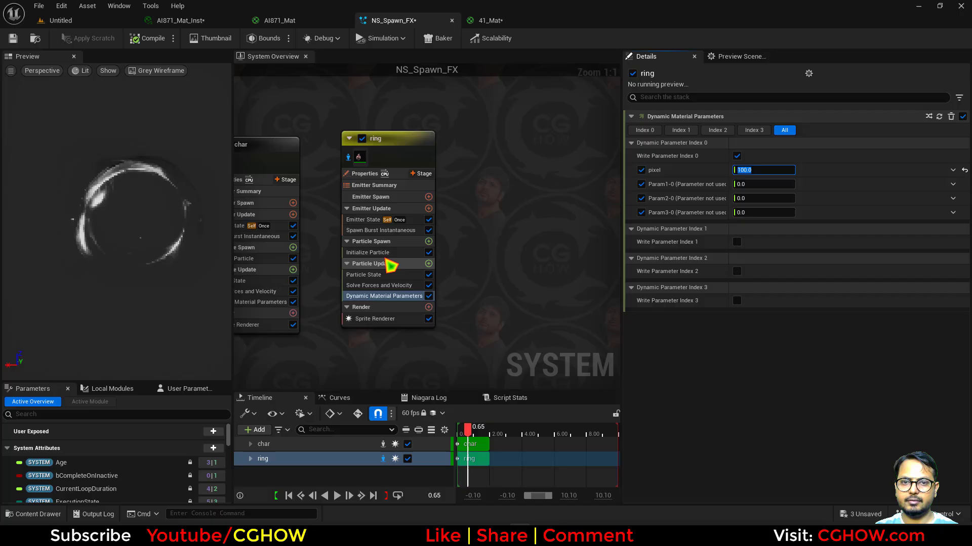
{"action": "type", "text": "50"}
{"action": "key", "text": "Return"}
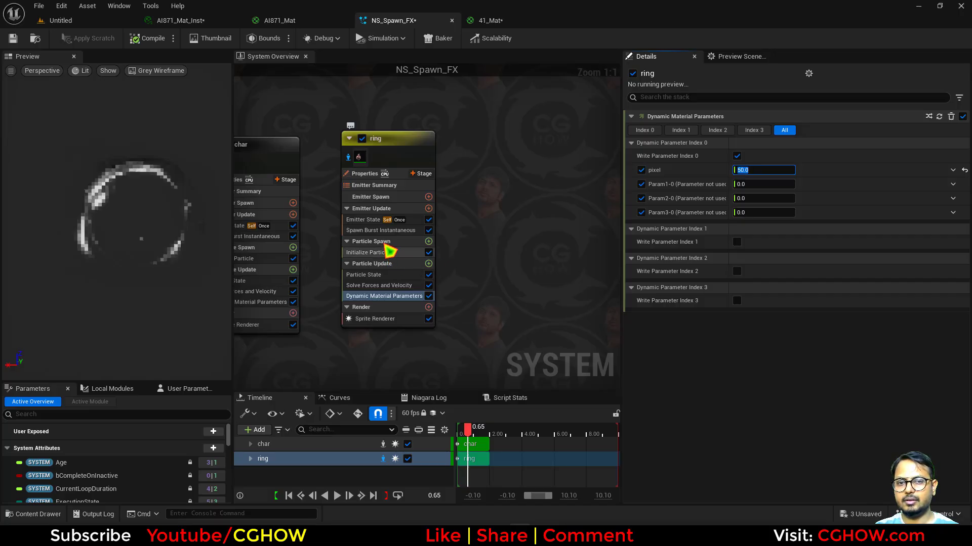
- Set the ring's Initialize Particle color to a glowing green with full saturation and a brightness value of 5
{"action": "left_click", "coordinate": [390, 253]}
{"action": "left_click", "coordinate": [769, 198]}
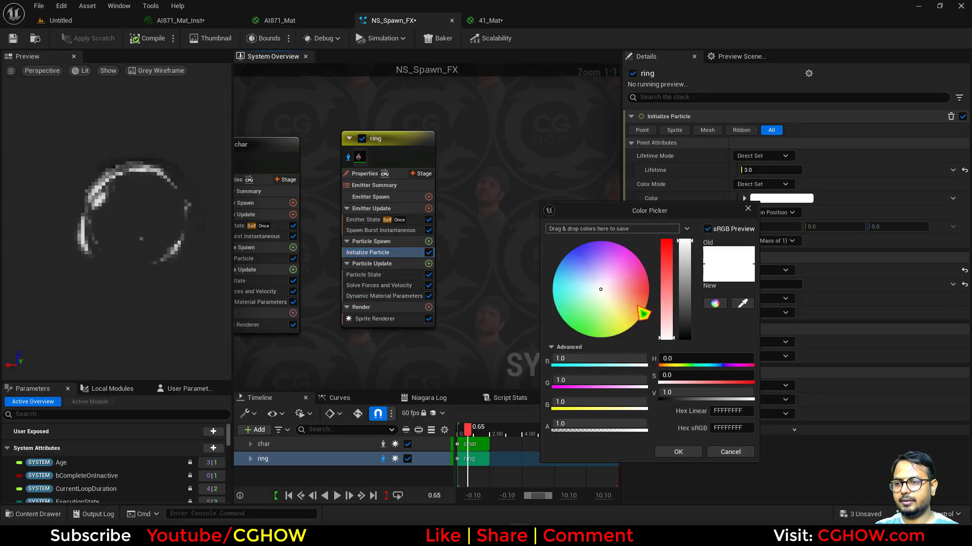
{"action": "left_click", "coordinate": [582, 335]}
{"action": "left_click", "coordinate": [698, 392]}
{"action": "type", "text": "5"}
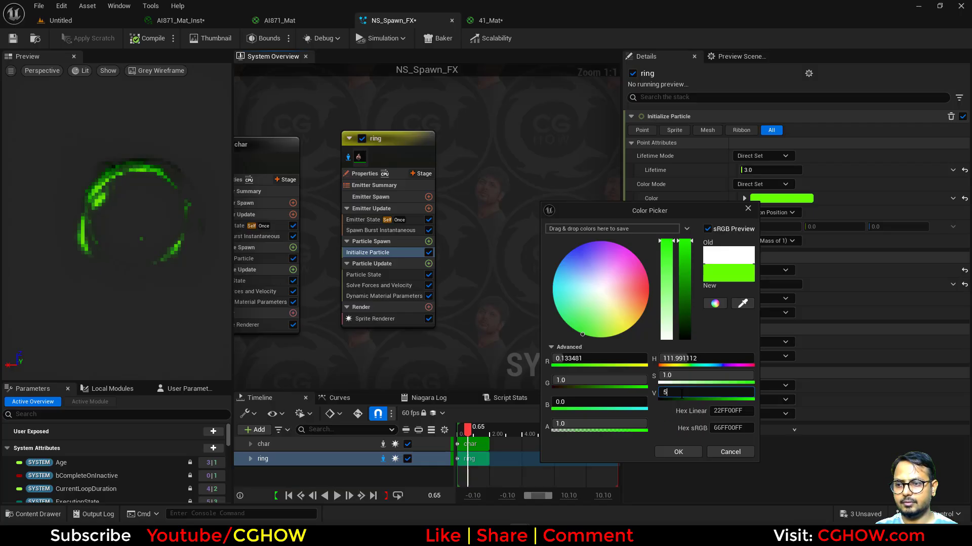
{"action": "key", "text": "Return"}
{"action": "left_click", "coordinate": [678, 452]}
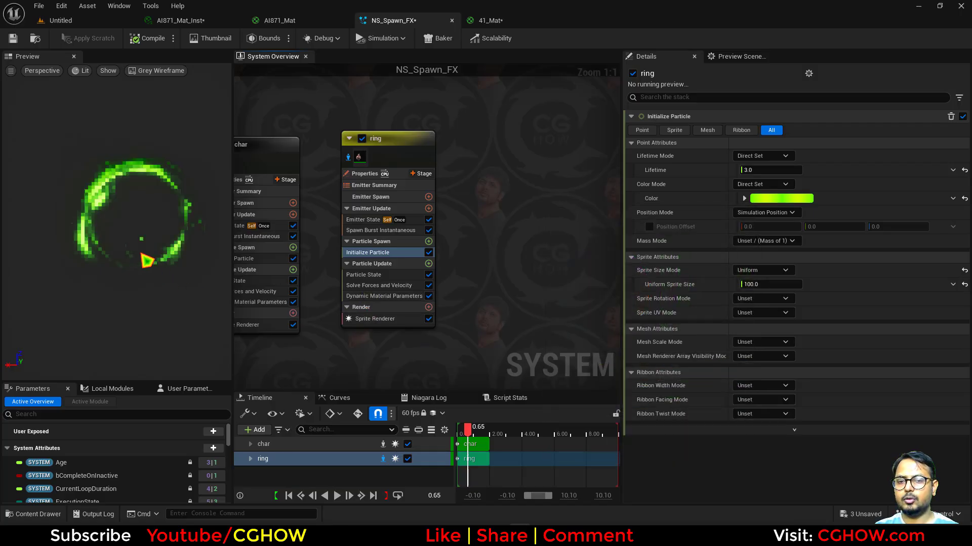
- Set the ring's Sprite Renderer alignment to Custom Alignment and its facing mode to Custom Facing Vector
{"action": "left_click", "coordinate": [374, 319]}
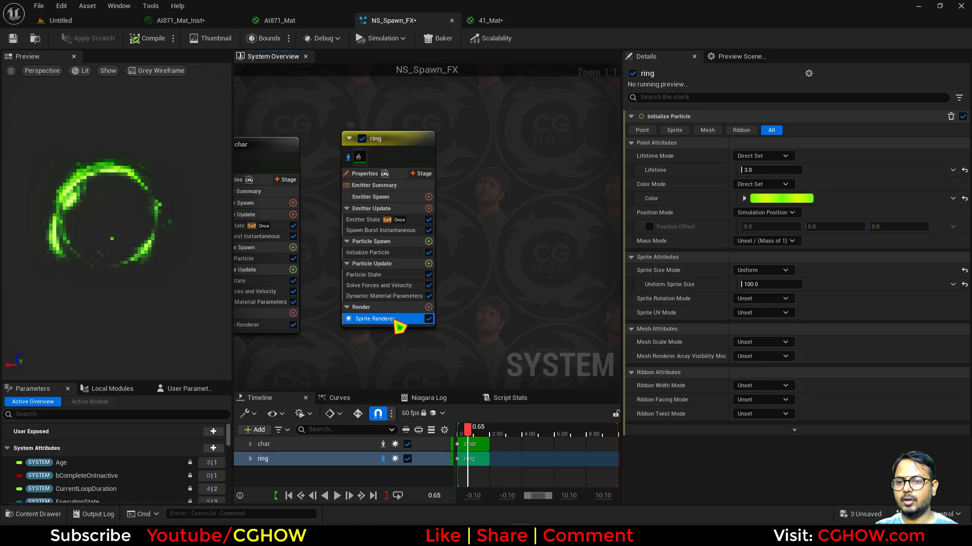
{"action": "left_click", "coordinate": [760, 197]}
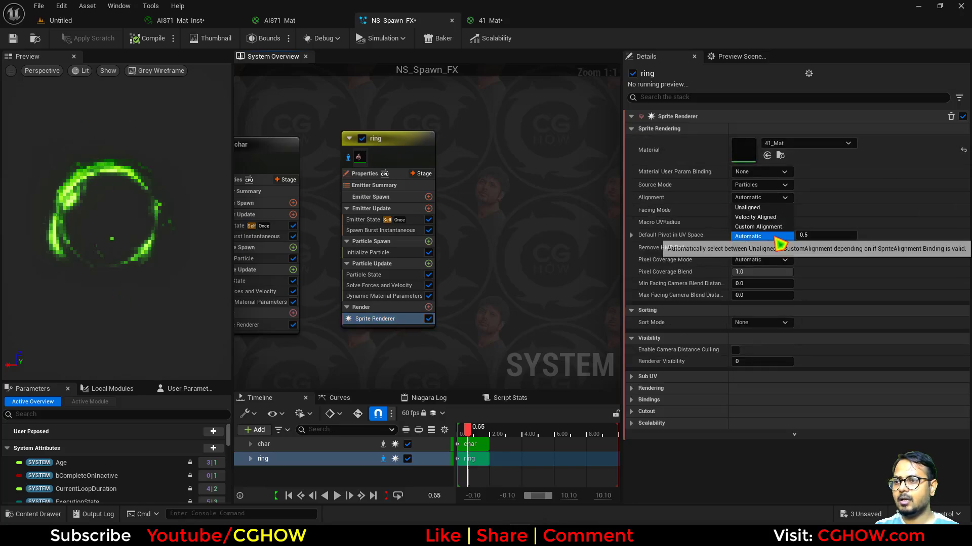
{"action": "left_click", "coordinate": [782, 223]}
{"action": "left_click", "coordinate": [778, 214]}
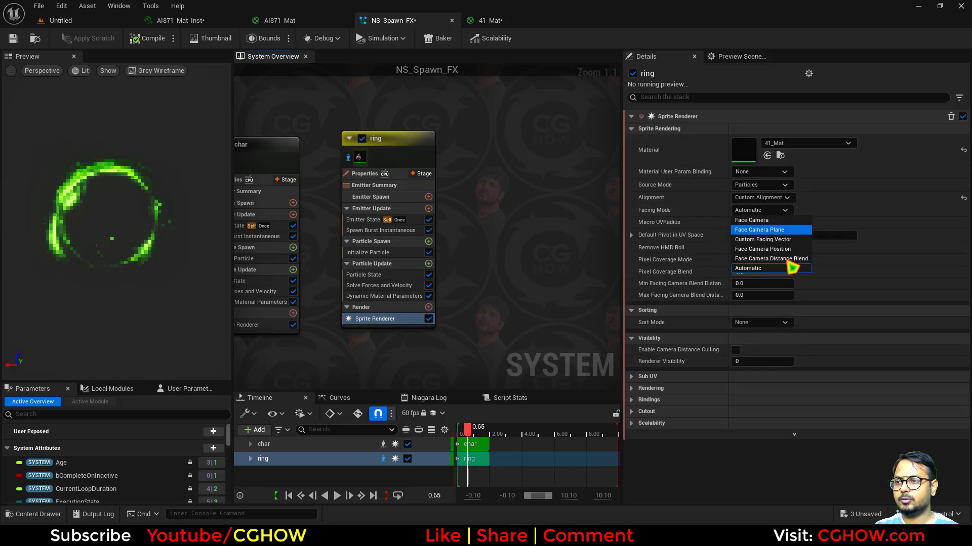
{"action": "left_click", "coordinate": [775, 241]}
- Add Align Sprite to Mesh Orientation to the ring's Particle Update and set its first orientation vector to 0, 0, 1
{"action": "left_click", "coordinate": [428, 263]}
{"action": "type", "text": "alig"}
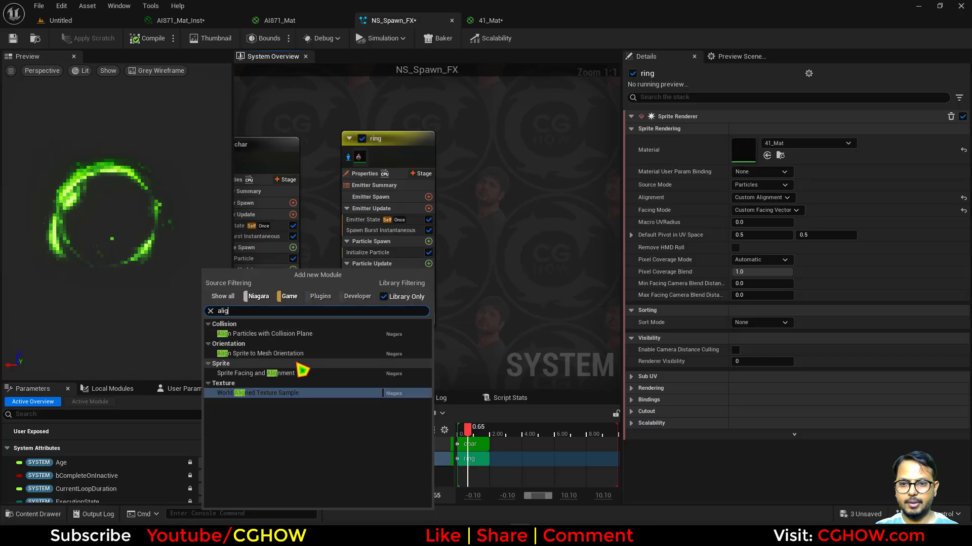
{"action": "left_click", "coordinate": [308, 353]}
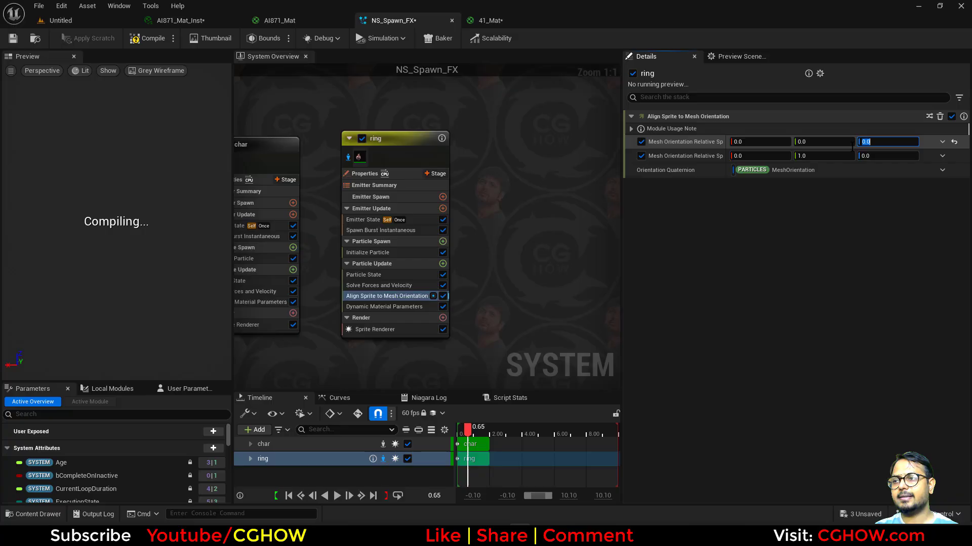
{"action": "type", "text": "1"}
{"action": "key", "text": "Return"}
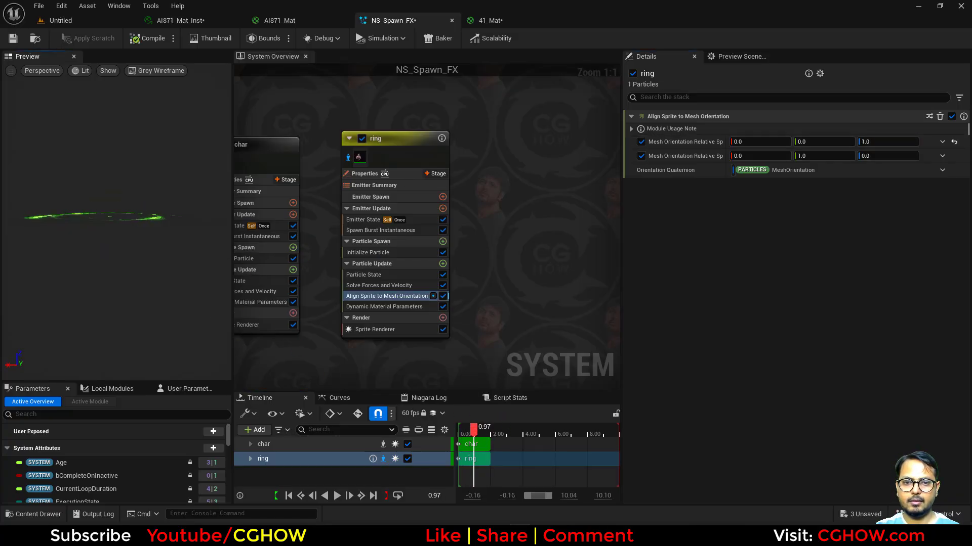
- Add a Scale Sprite Size module to the ring's Particle Update with the smooth ramp-up curve template
{"action": "left_click", "coordinate": [443, 263]}
{"action": "type", "text": "size"}
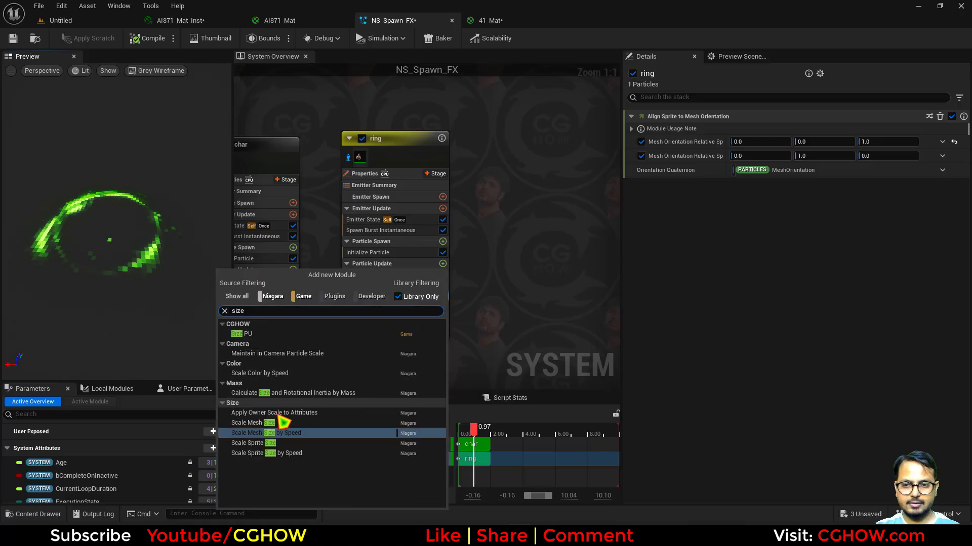
{"action": "left_click", "coordinate": [280, 444]}
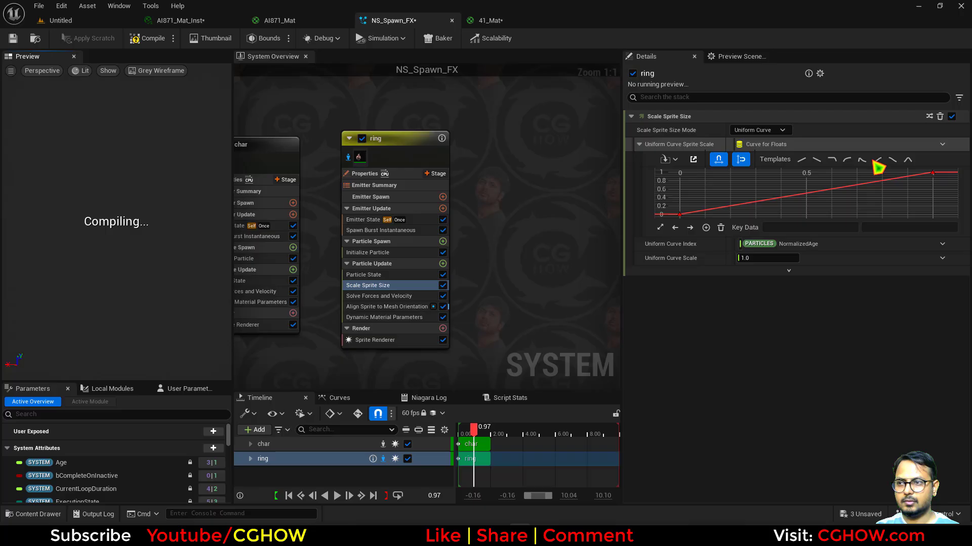
- Set the ring's particle lifetime to 0.6 in Initialize Particle
{"action": "left_click", "coordinate": [385, 253]}
{"action": "type", "text": "0.6"}
{"action": "key", "text": "Return"}
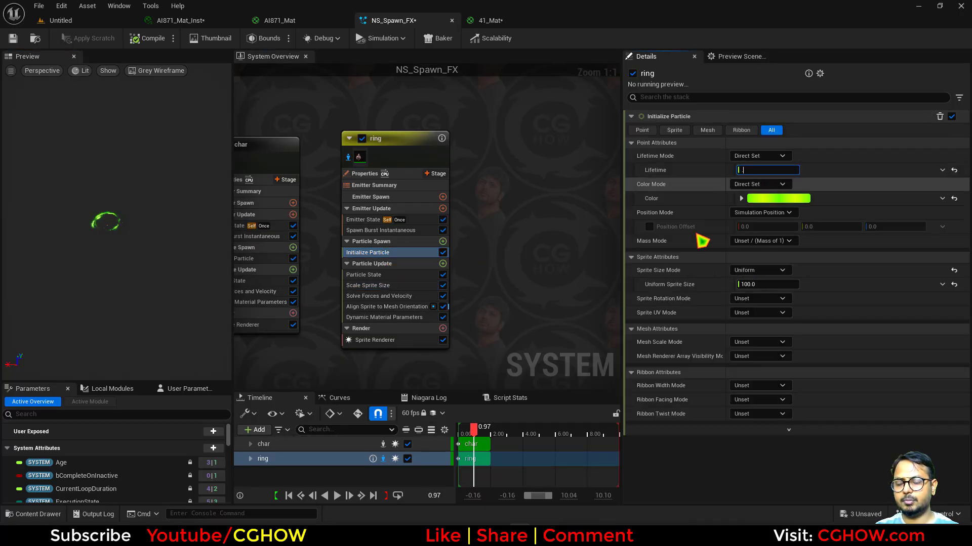
- Steepen the start tangent of the ring's Scale Sprite Size curve and play the simulation
{"action": "left_click", "coordinate": [394, 285]}
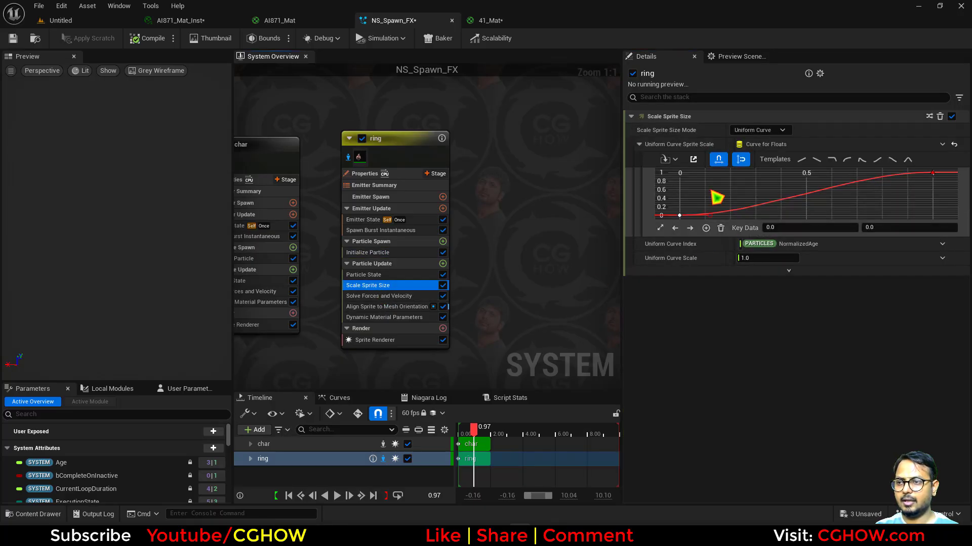
{"action": "left_click_drag", "start_coordinate": [707, 215], "coordinate": [708, 201]}
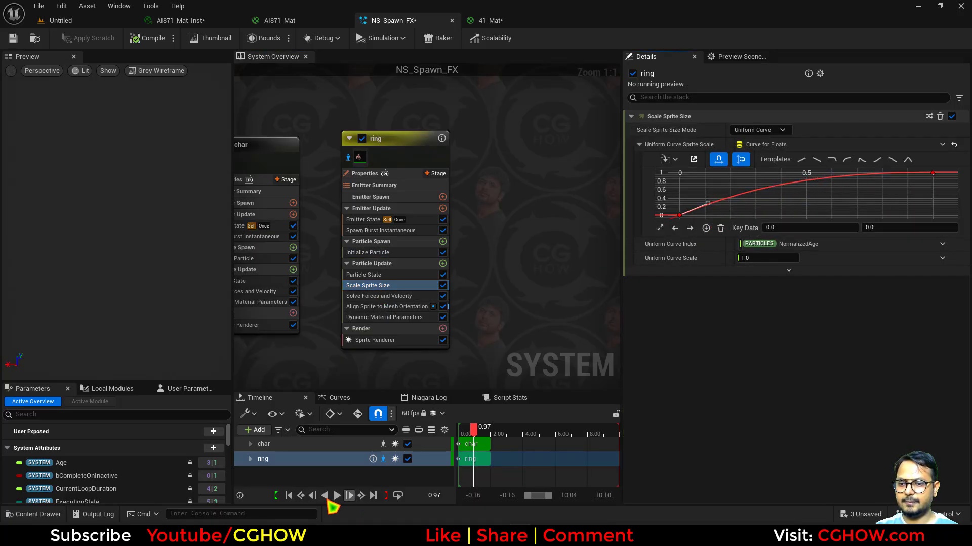
{"action": "left_click", "coordinate": [337, 496]}
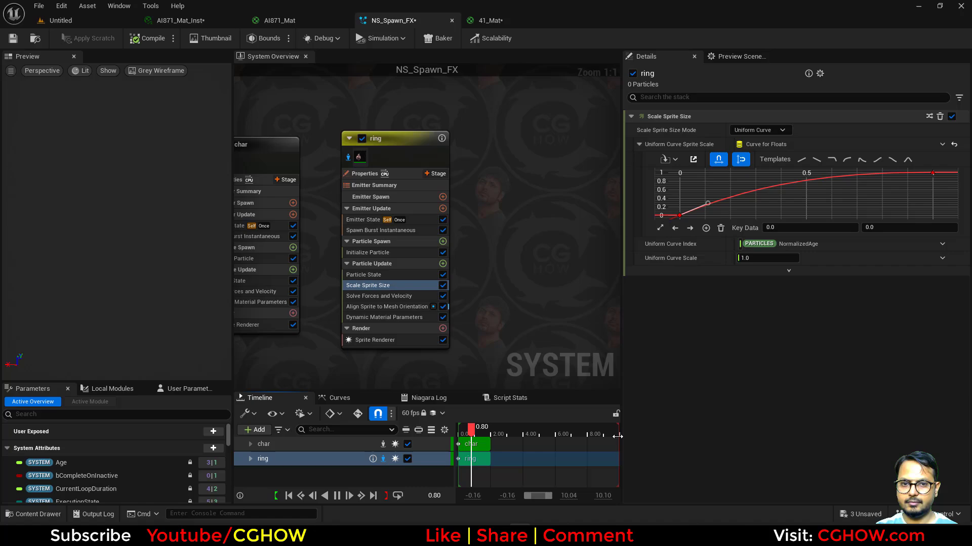
- Try a faster ring growth by setting the size curve's last key to time 0.5 and steepening the start tangent
{"action": "left_click", "coordinate": [932, 173]}
{"action": "left_click", "coordinate": [819, 228]}
{"action": "type", "text": "0.5"}
{"action": "key", "text": "Return"}
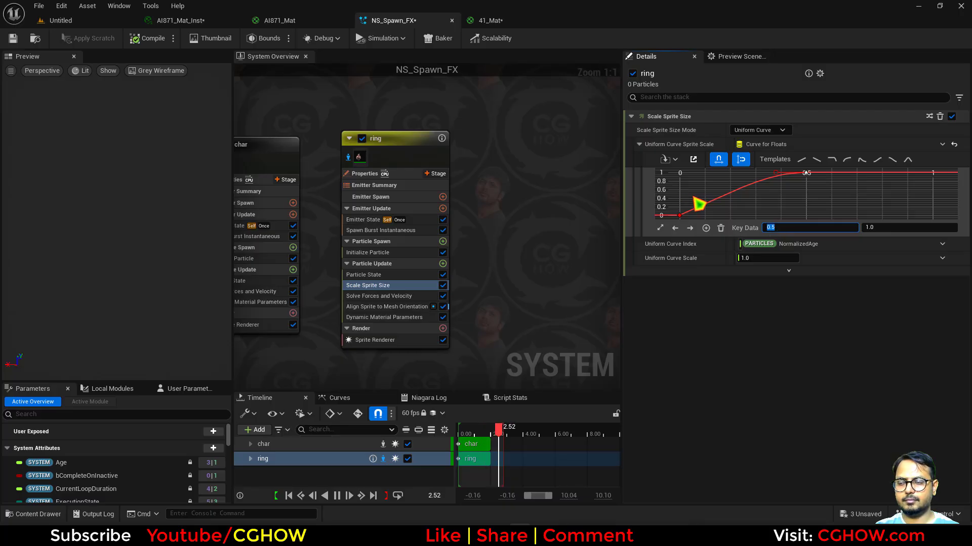
{"action": "left_click_drag", "start_coordinate": [710, 205], "coordinate": [699, 196]}
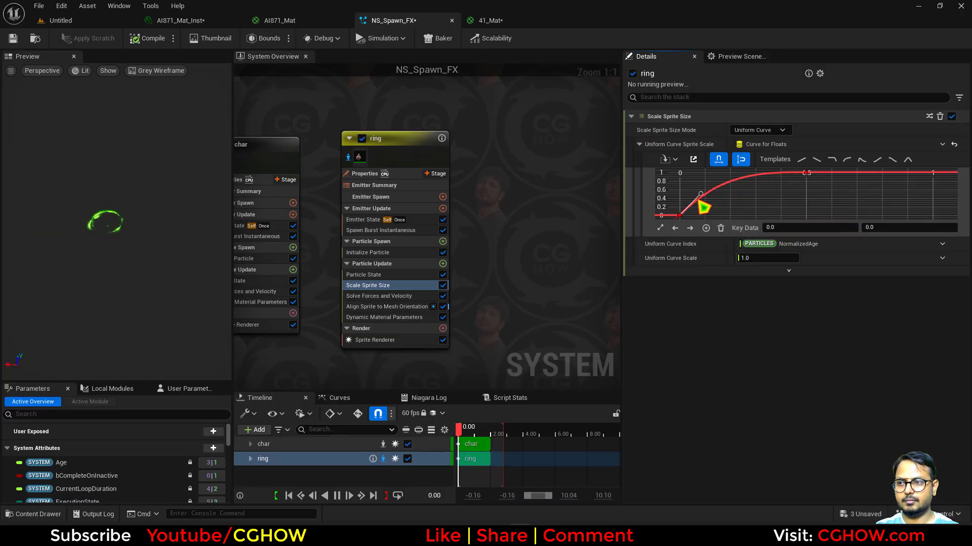
- Set the time of the ring size curve's last key to 1 and flatten the start tangent to remove the overshoot
{"action": "left_click", "coordinate": [845, 184]}
{"action": "left_click", "coordinate": [806, 173]}
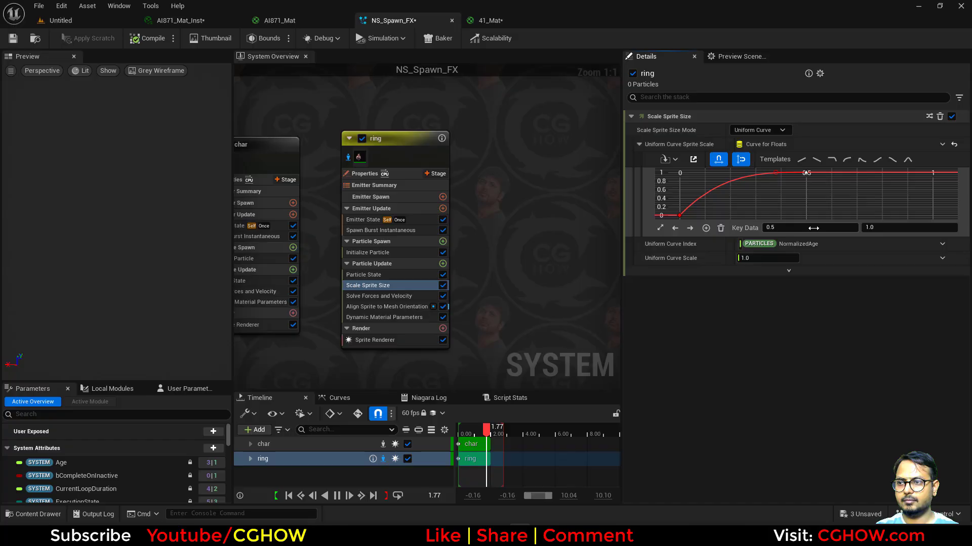
{"action": "left_click", "coordinate": [813, 228]}
{"action": "type", "text": "1"}
{"action": "key", "text": "Return"}
{"action": "left_click", "coordinate": [660, 227]}
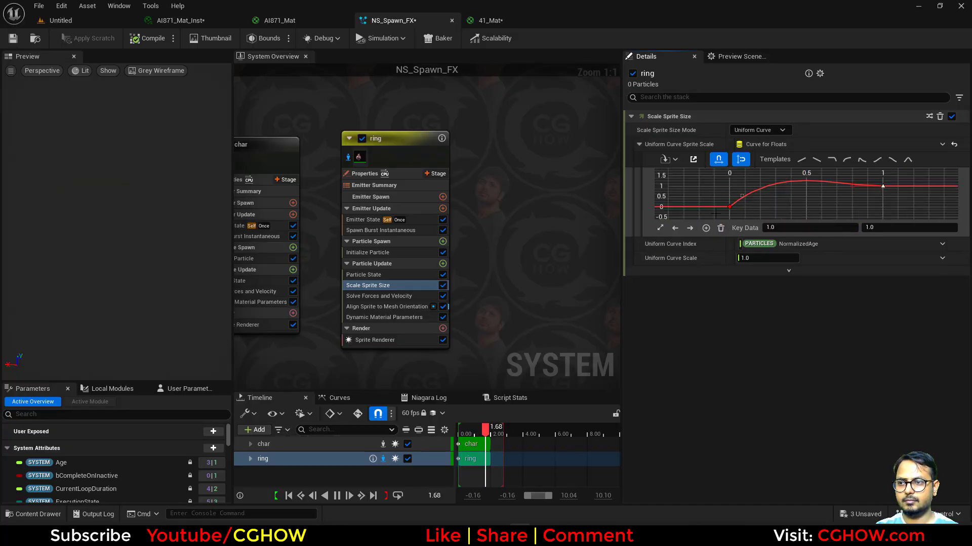
{"action": "left_click_drag", "start_coordinate": [754, 191], "coordinate": [758, 198]}
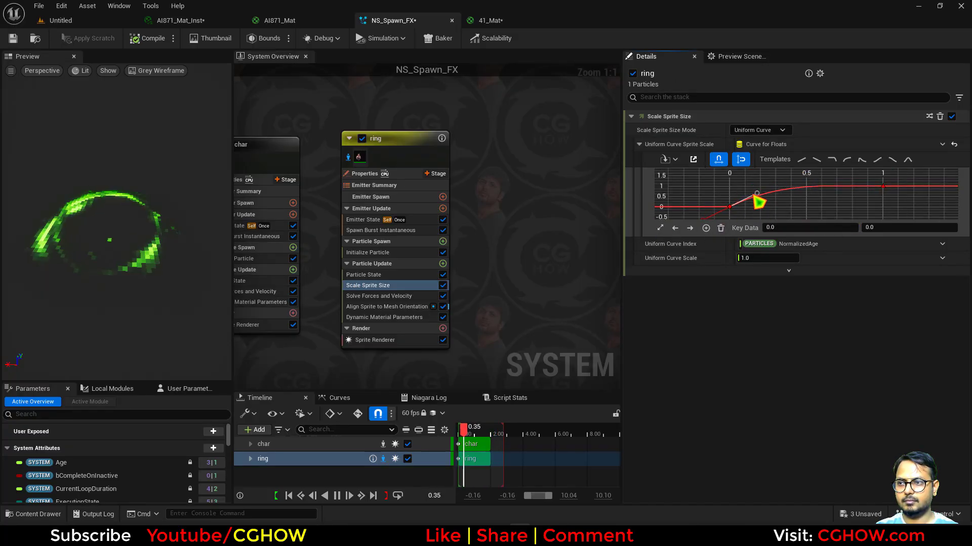
- Show both emitters again and set char's Sprite Renderer to Custom Alignment with Custom Facing Vector
{"action": "right_click_drag", "start_coordinate": [490, 224], "coordinate": [558, 219]}
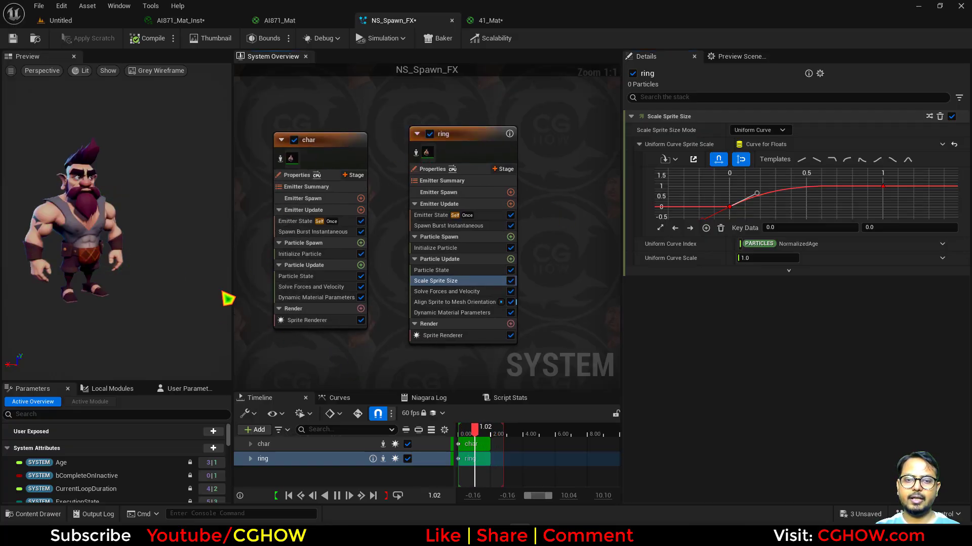
{"action": "right_click_drag", "start_coordinate": [339, 346], "coordinate": [388, 340]}
{"action": "left_click", "coordinate": [377, 317]}
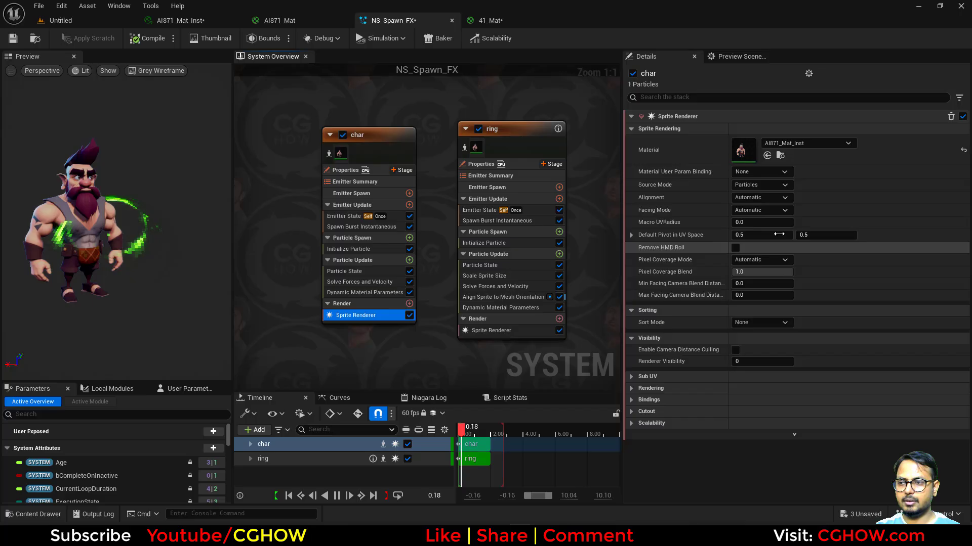
{"action": "left_click", "coordinate": [761, 198]}
{"action": "left_click", "coordinate": [767, 227]}
{"action": "left_click", "coordinate": [762, 210]}
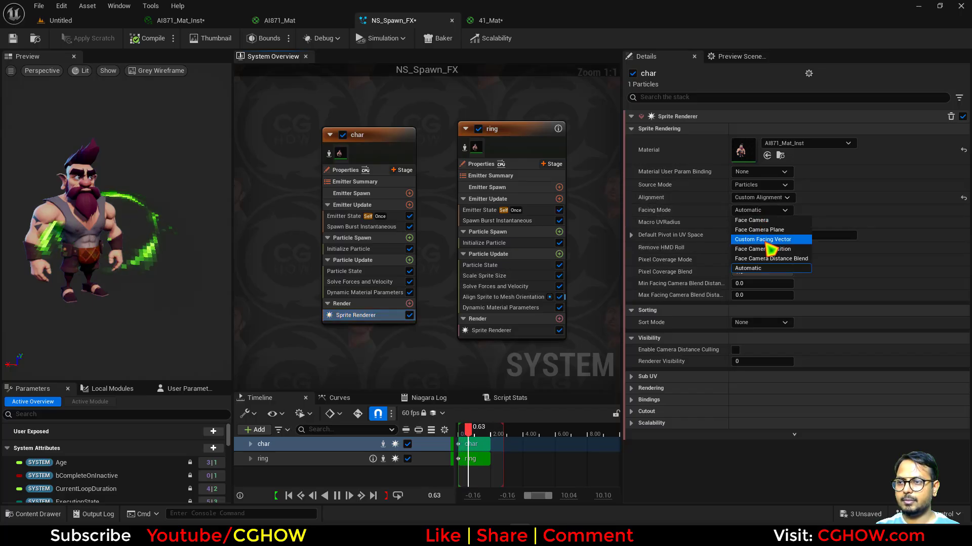
{"action": "left_click", "coordinate": [762, 240]}
- Add an Align Sprite to Mesh Orientation module to char's Particle Update
{"action": "left_click", "coordinate": [410, 260]}
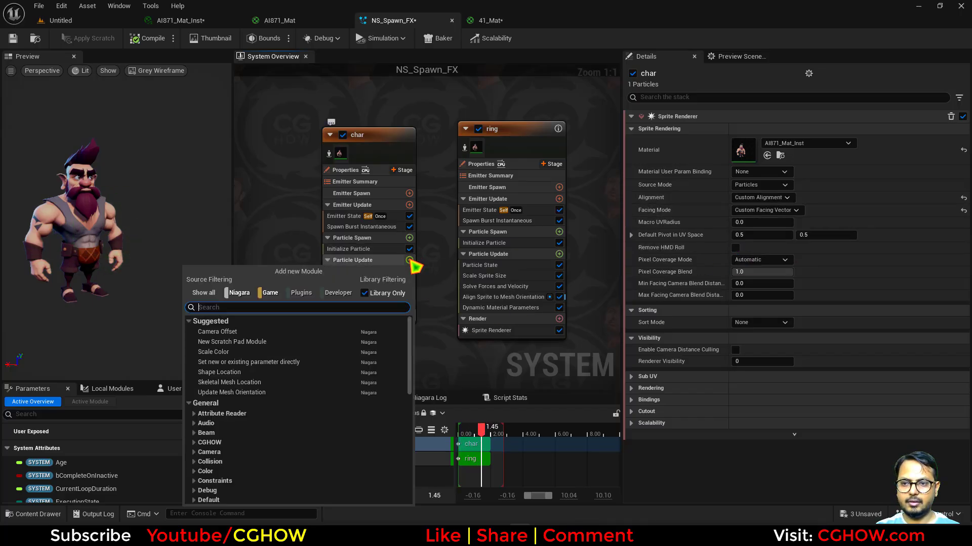
{"action": "type", "text": "ali"}
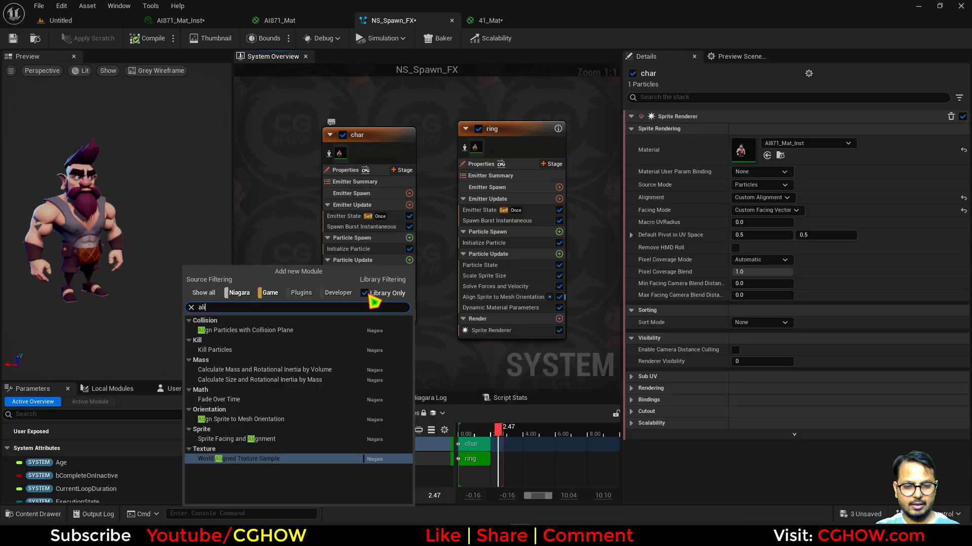
{"action": "left_click", "coordinate": [280, 420]}
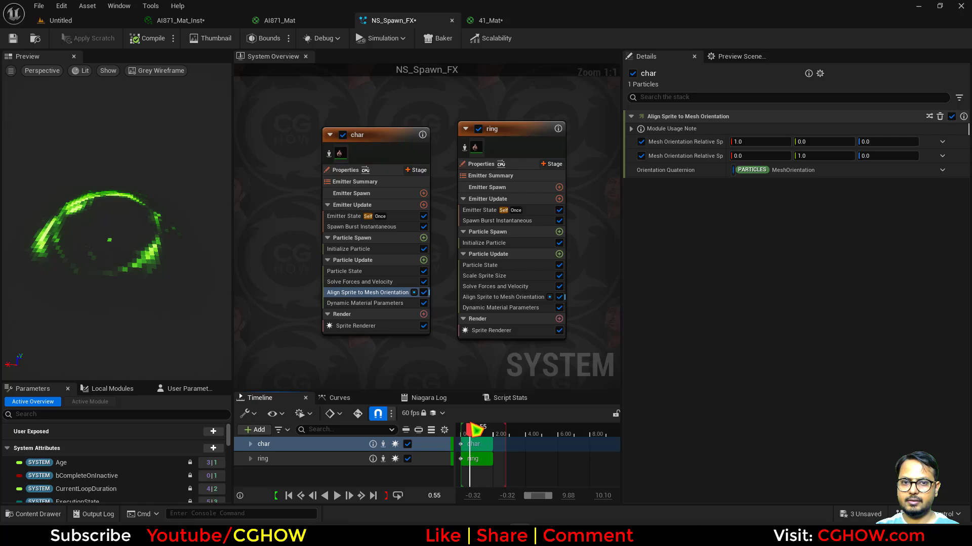
- Set char's Sprite Rotation Mode in Initialize Particle to Direct Angle (Degrees) with an angle of 90
{"action": "left_click_drag", "start_coordinate": [465, 424], "coordinate": [464, 424]}
{"action": "left_click_drag", "start_coordinate": [13, 277], "coordinate": [127, 276]}
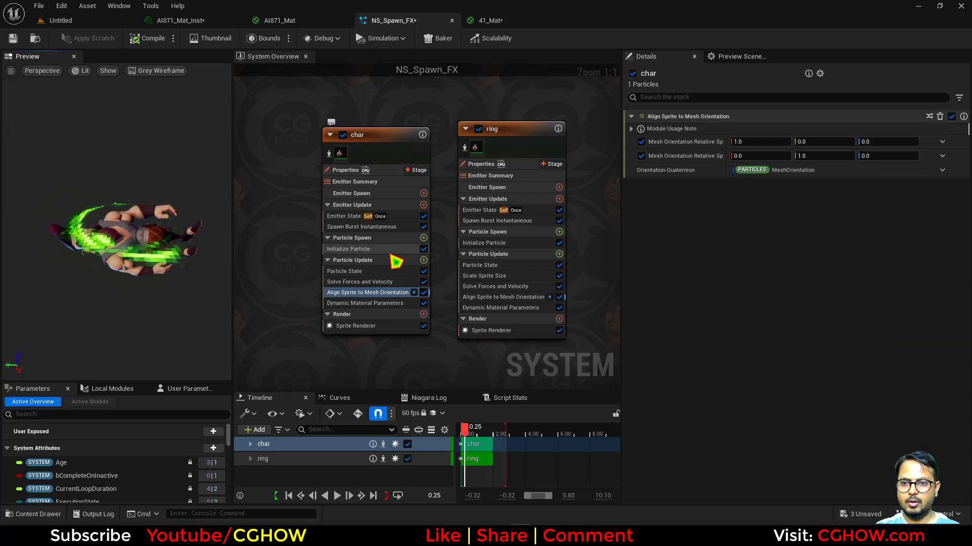
{"action": "left_click", "coordinate": [389, 250]}
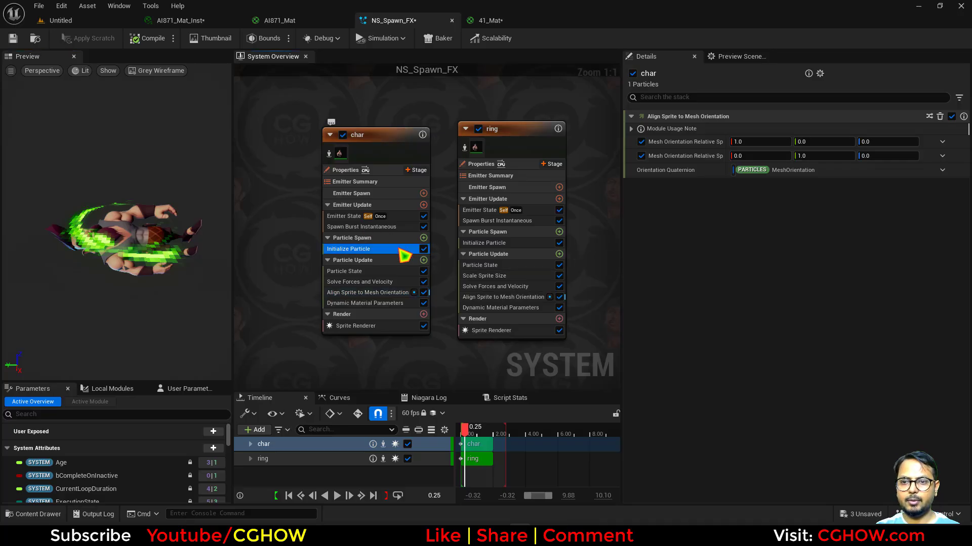
{"action": "left_click", "coordinate": [758, 299]}
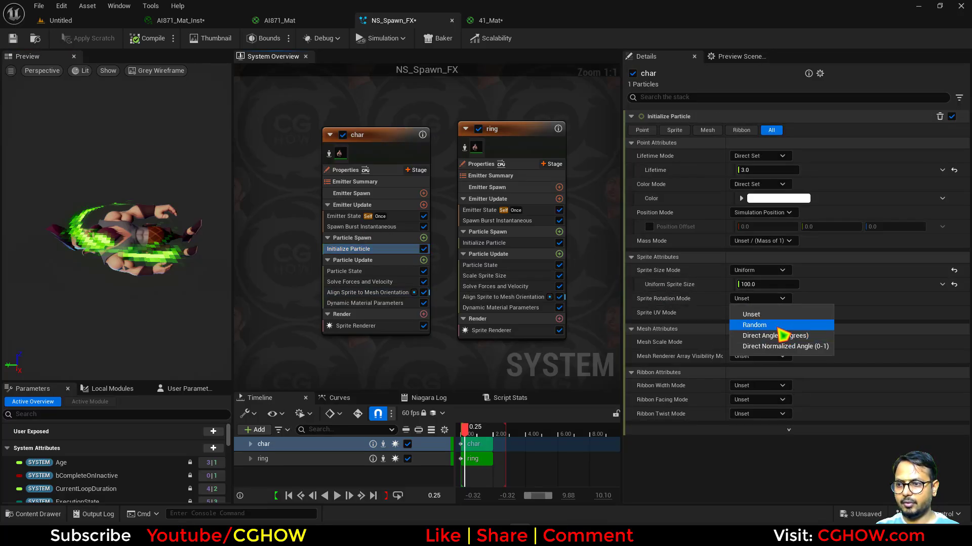
{"action": "left_click", "coordinate": [779, 337]}
{"action": "left_click", "coordinate": [768, 315]}
{"action": "type", "text": "90"}
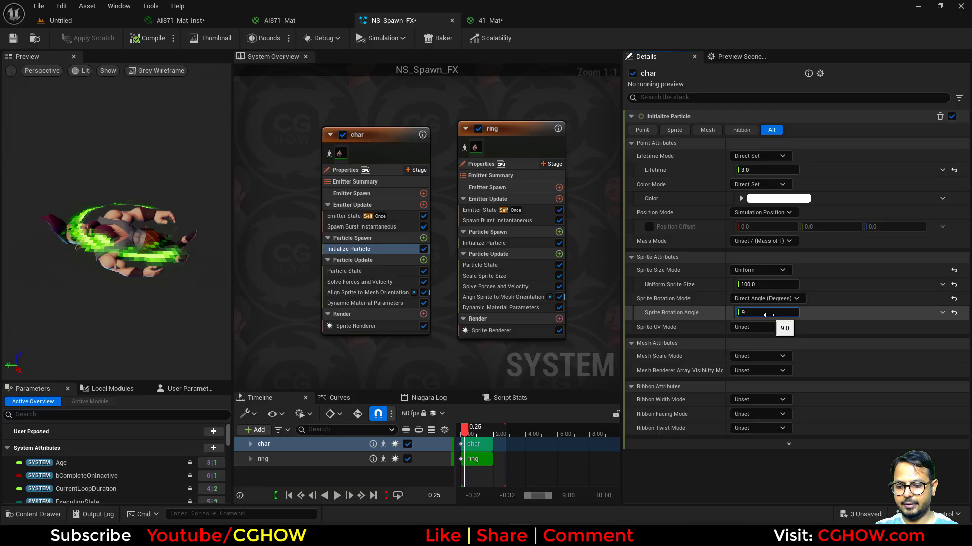
{"action": "key", "text": "Return"}
{"action": "left_click_drag", "start_coordinate": [178, 291], "coordinate": [178, 264]}
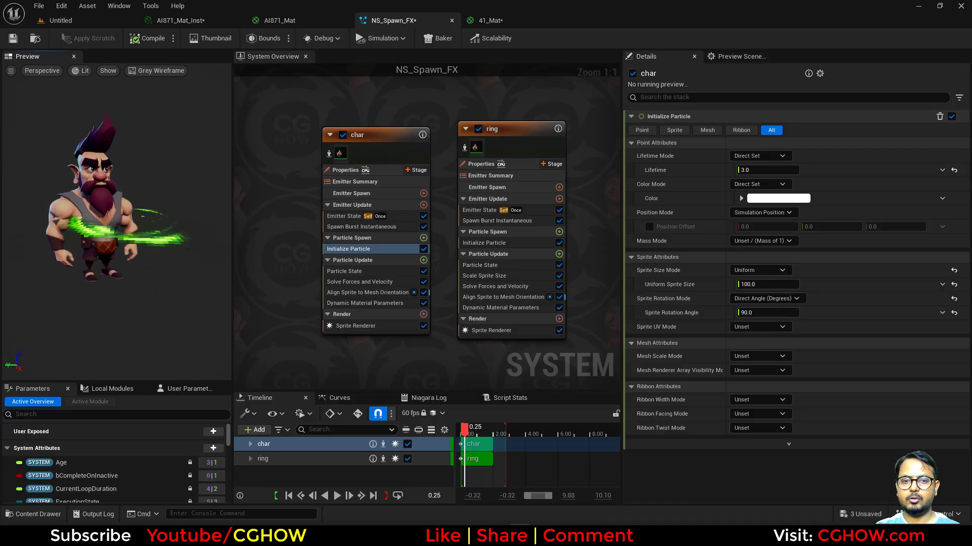
- Set the Default Pivot in UV Space of char's Sprite Renderer to about 0.289 and 0.913 so the feet stand in the ring's center
{"action": "left_click", "coordinate": [379, 330]}
{"action": "mouse_move", "coordinate": [765, 236]}
{"action": "left_mouse_down"}
{"action": "mouse_move", "coordinate": [784, 236]}
{"action": "mouse_move", "coordinate": [748, 235]}
{"action": "left_mouse_up"}
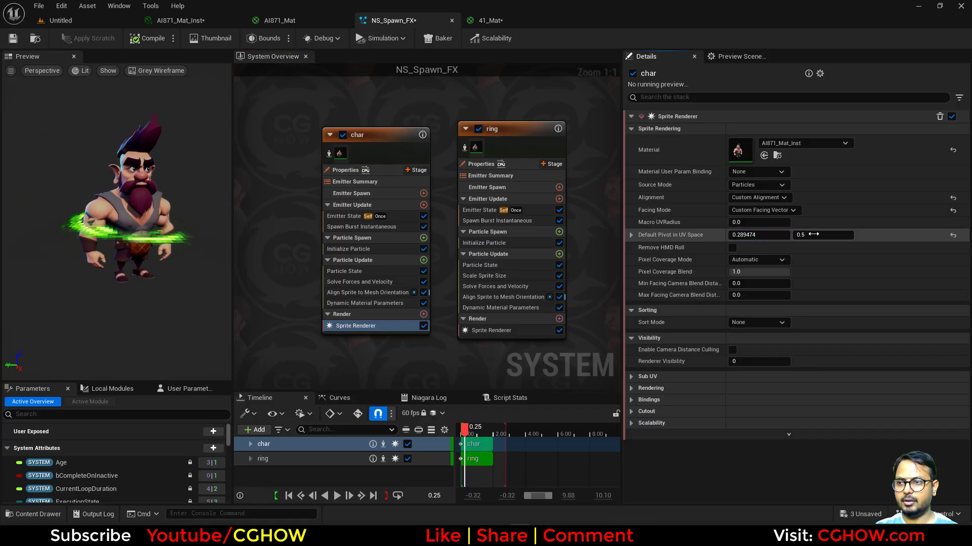
{"action": "left_click_drag", "start_coordinate": [813, 234], "coordinate": [827, 234]}
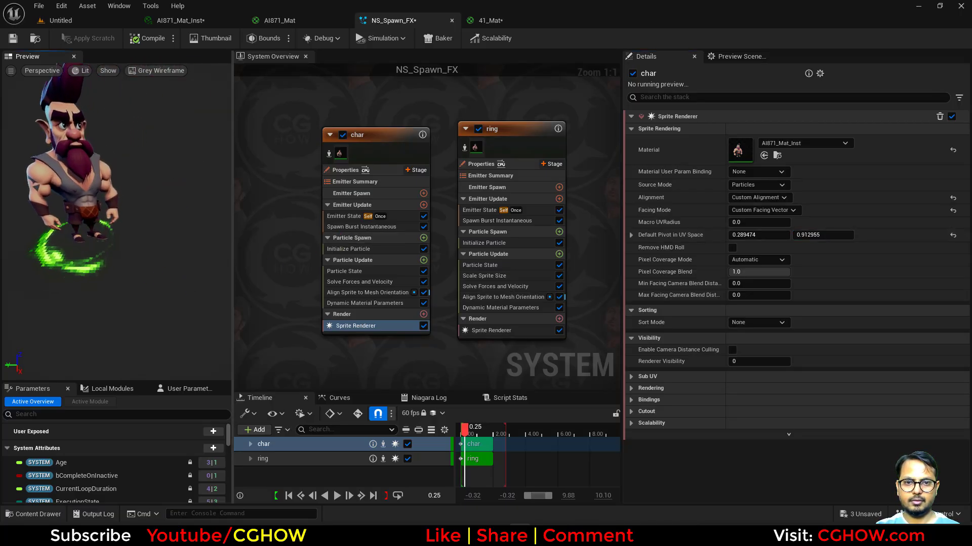
- Set the ring's Uniform Curve Scale to 1.5 and its burst Spawn Count to 3
{"action": "left_click", "coordinate": [510, 276]}
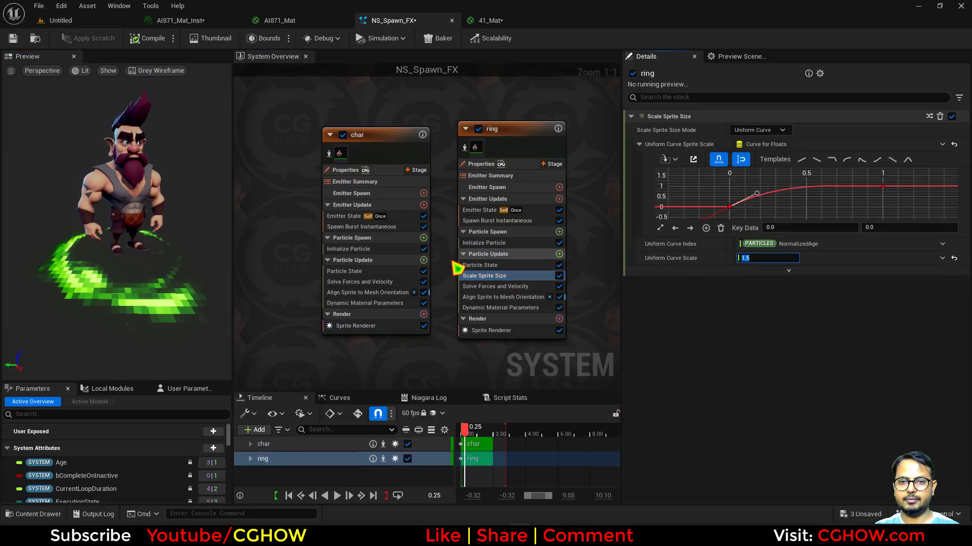
{"action": "left_click", "coordinate": [490, 244]}
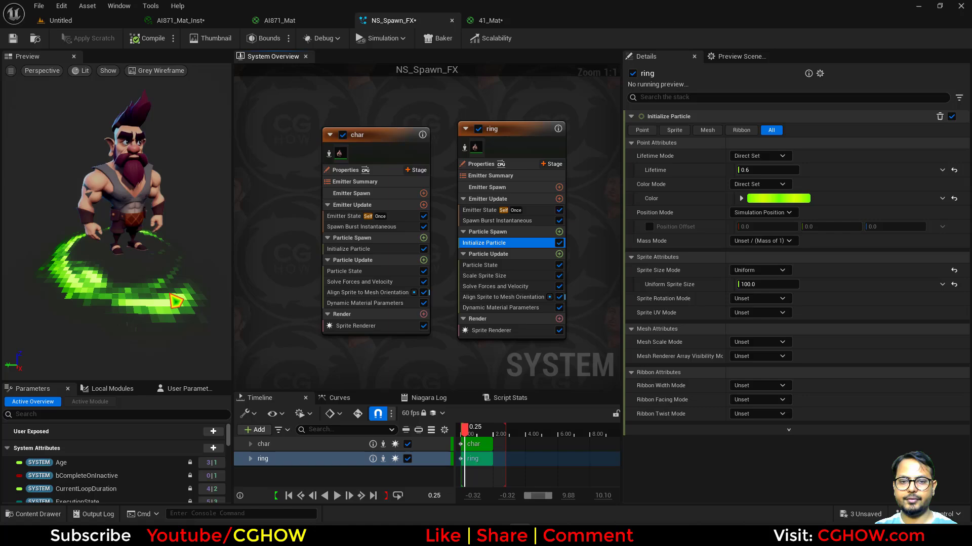
{"action": "right_click_drag", "start_coordinate": [127, 323], "coordinate": [239, 327]}
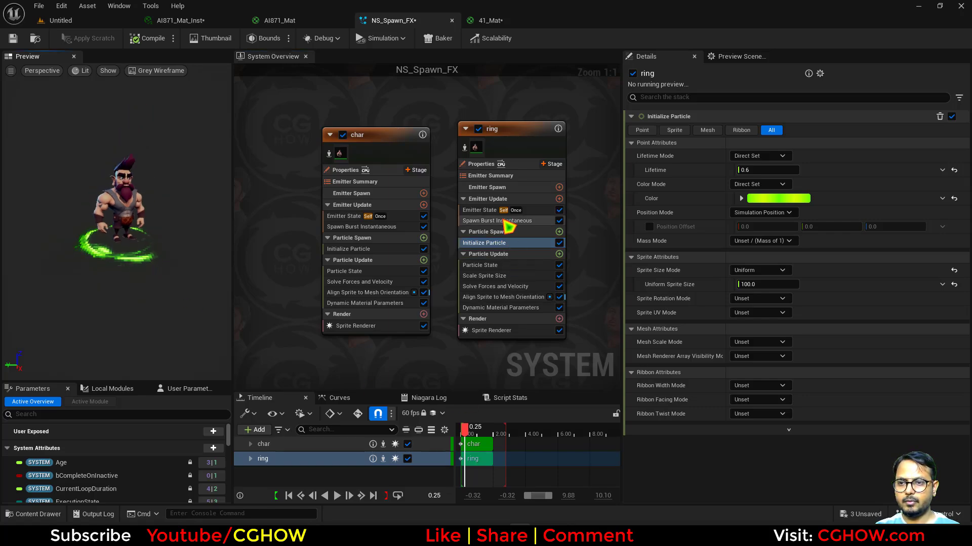
{"action": "left_click", "coordinate": [501, 221]}
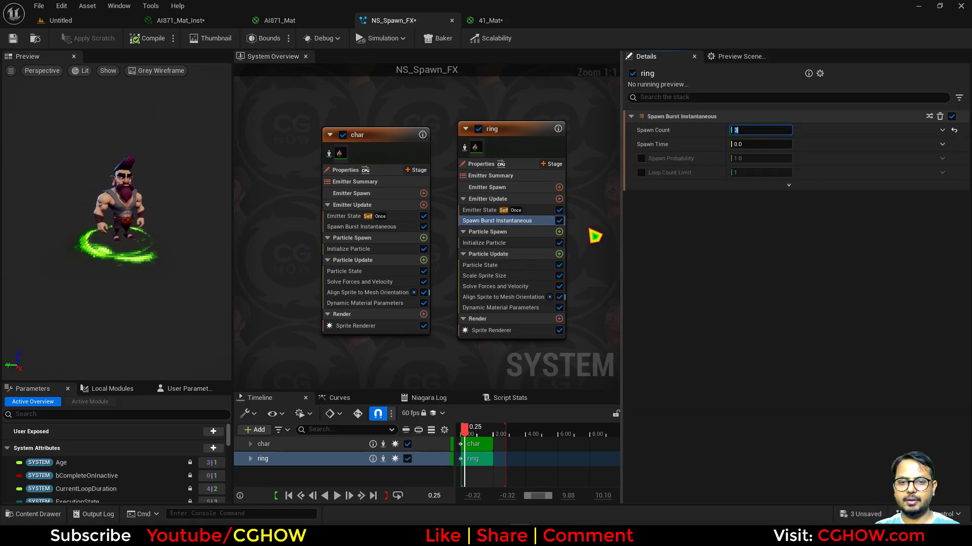
- Set the ring's Sprite Rotation Mode in Initialize Particle to Random and play the effect
{"action": "left_click", "coordinate": [501, 243]}
{"action": "left_click", "coordinate": [768, 303]}
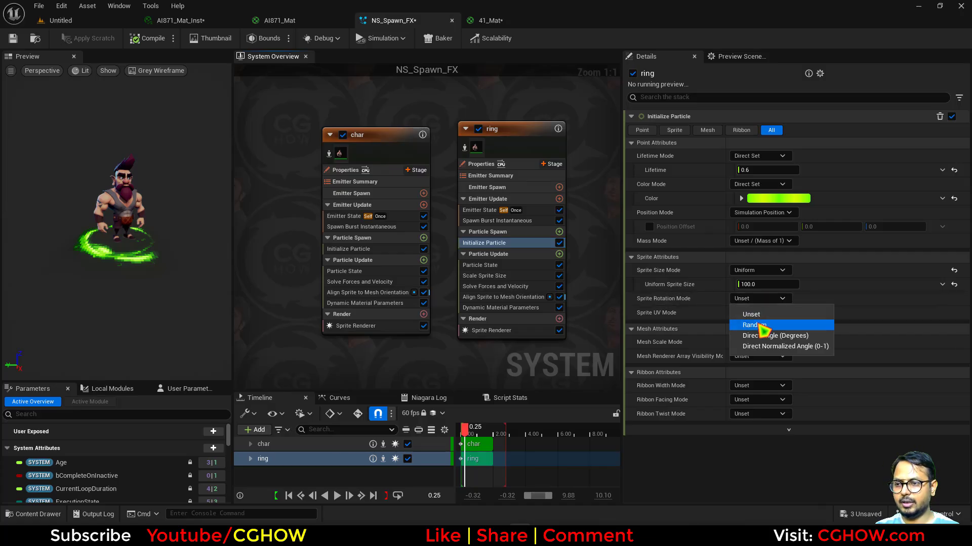
{"action": "left_click", "coordinate": [748, 320]}
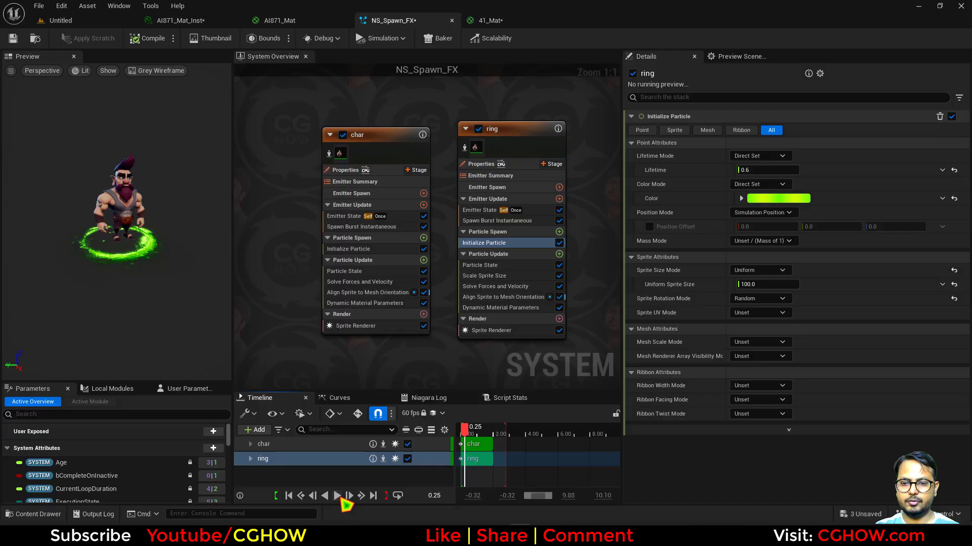
{"action": "left_click", "coordinate": [338, 497]}
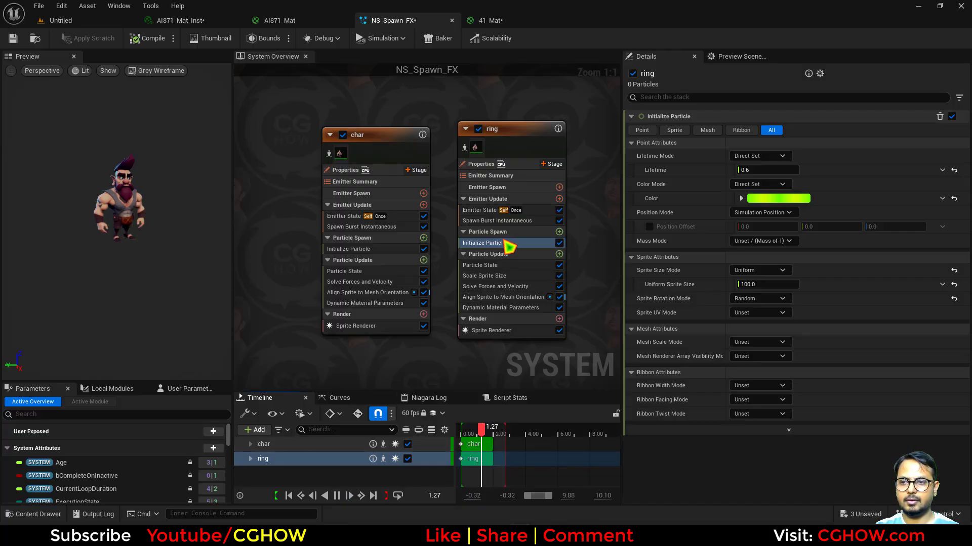
- Set the ring's Lifetime Mode to Random, with a minimum of 0.5 and a maximum of 0.7
{"action": "left_click", "coordinate": [759, 156]}
{"action": "left_click", "coordinate": [754, 182]}
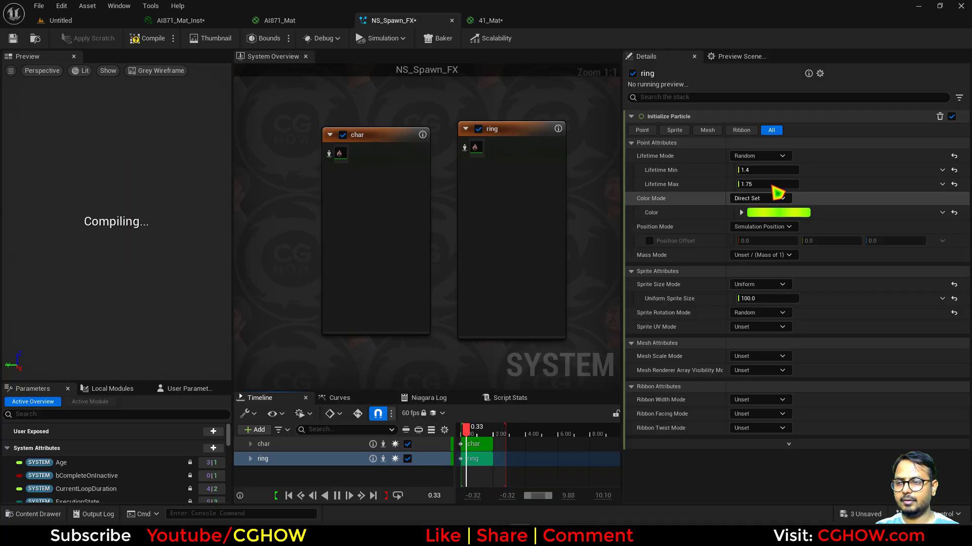
{"action": "left_click", "coordinate": [755, 172]}
{"action": "type", "text": "0.5"}
{"action": "key", "text": "Tab"}
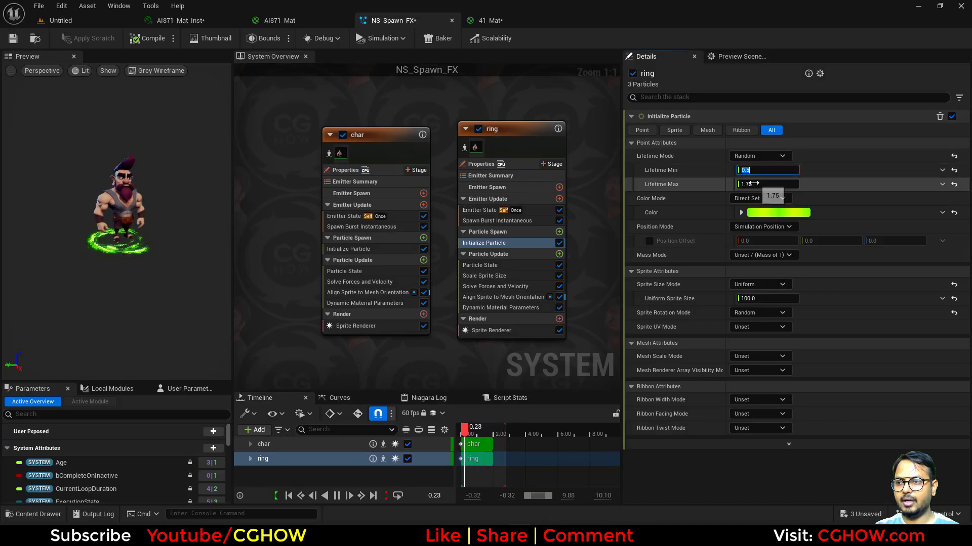
{"action": "type", "text": "0.7"}
{"action": "key", "text": "Return"}
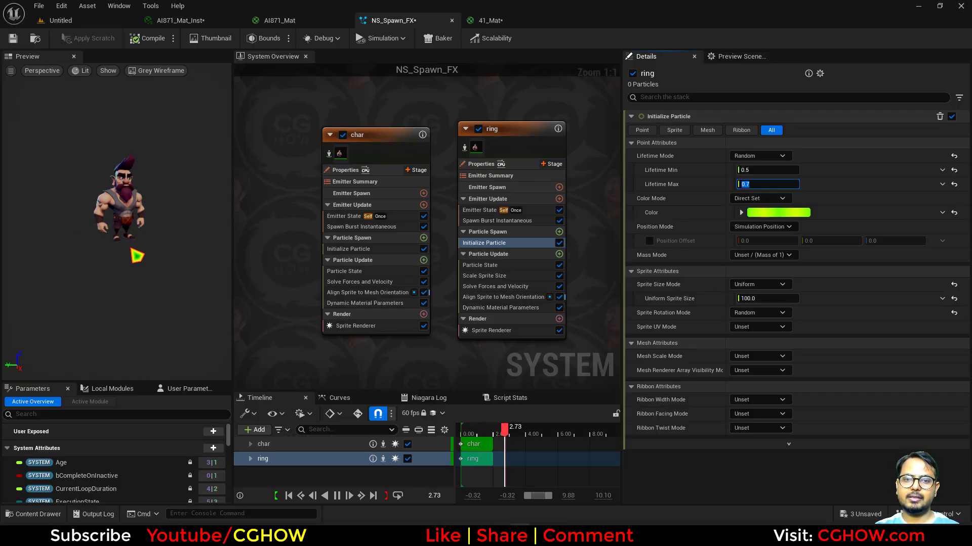
- Drive the min value in char's Dynamic Material Parameters with Float from Curve
{"action": "right_click_drag", "start_coordinate": [400, 372], "coordinate": [433, 364]}
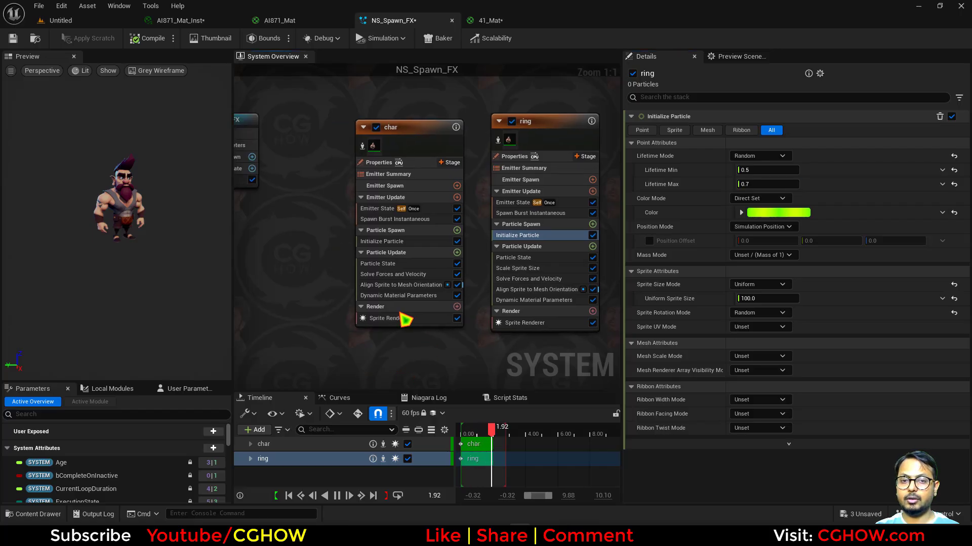
{"action": "left_click", "coordinate": [449, 297]}
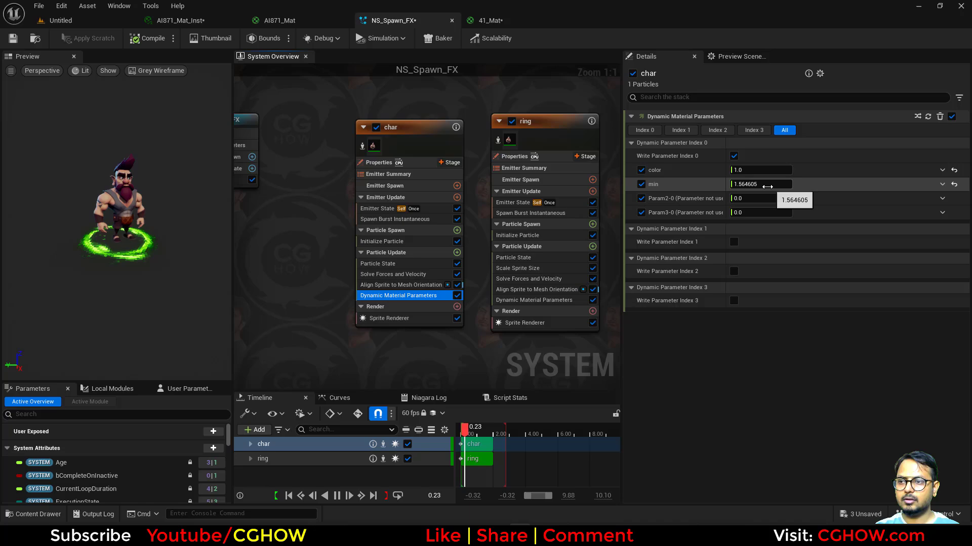
{"action": "mouse_move", "coordinate": [765, 185]}
{"action": "left_mouse_down"}
{"action": "mouse_move", "coordinate": [734, 184]}
{"action": "mouse_move", "coordinate": [747, 184]}
{"action": "left_mouse_up"}
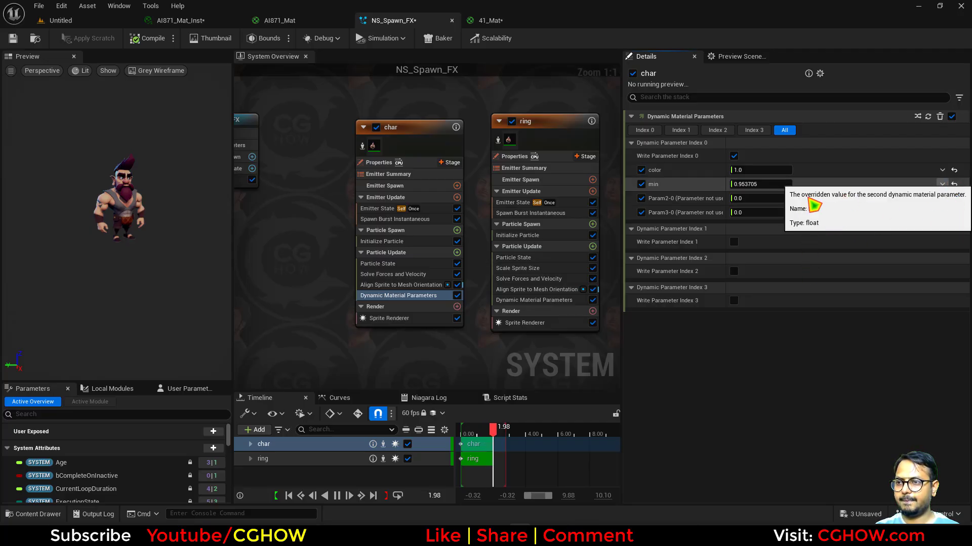
{"action": "left_click", "coordinate": [941, 184]}
{"action": "left_click", "coordinate": [771, 257]}
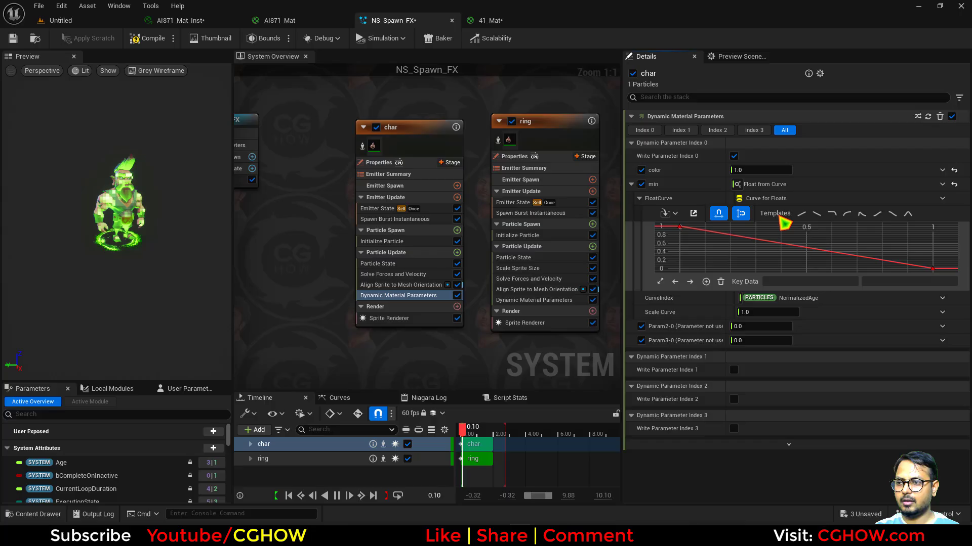
- Set the last key of char's min curve to time 0.2 with a value of 0
{"action": "left_click", "coordinate": [679, 228]}
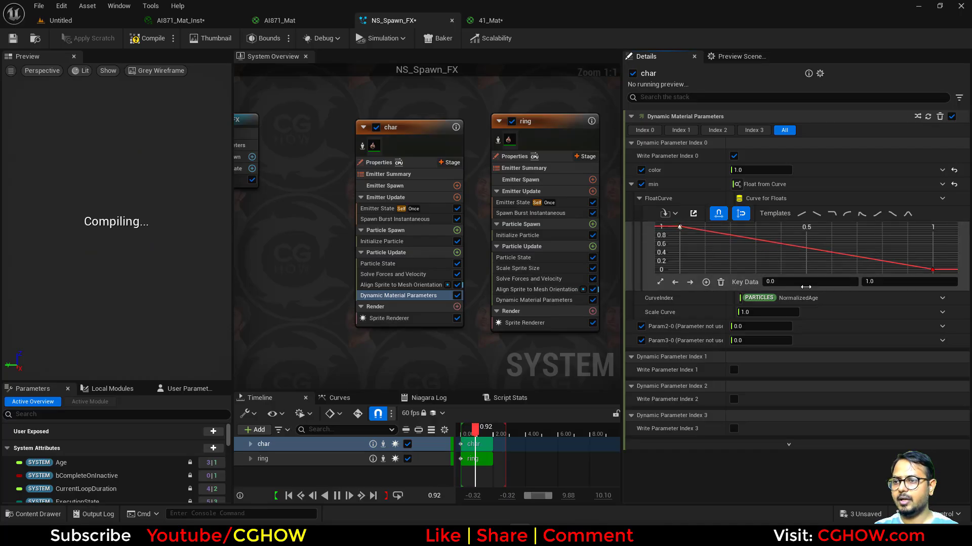
{"action": "left_click", "coordinate": [932, 270]}
{"action": "left_click", "coordinate": [816, 281]}
{"action": "type", "text": ".2"}
{"action": "key", "text": "Tab"}
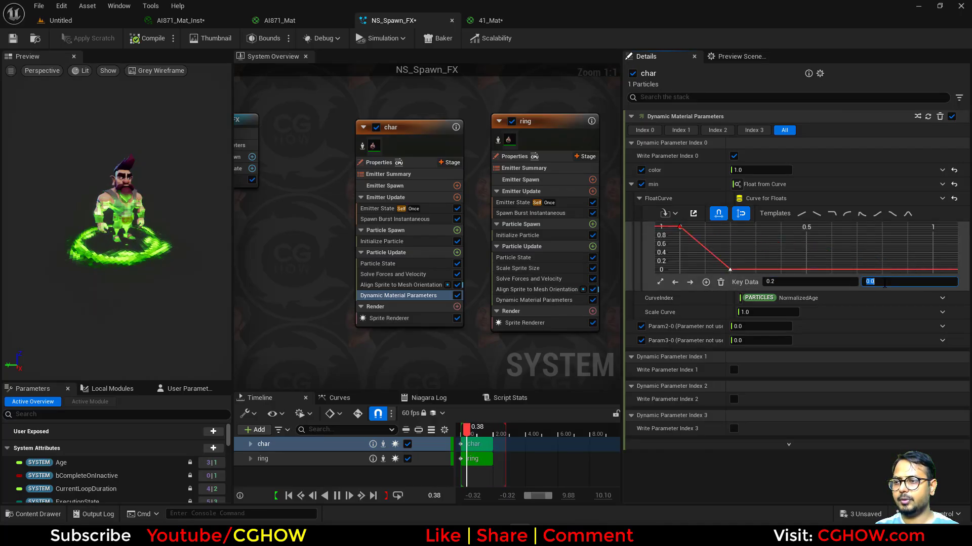
{"action": "type", "text": "1"}
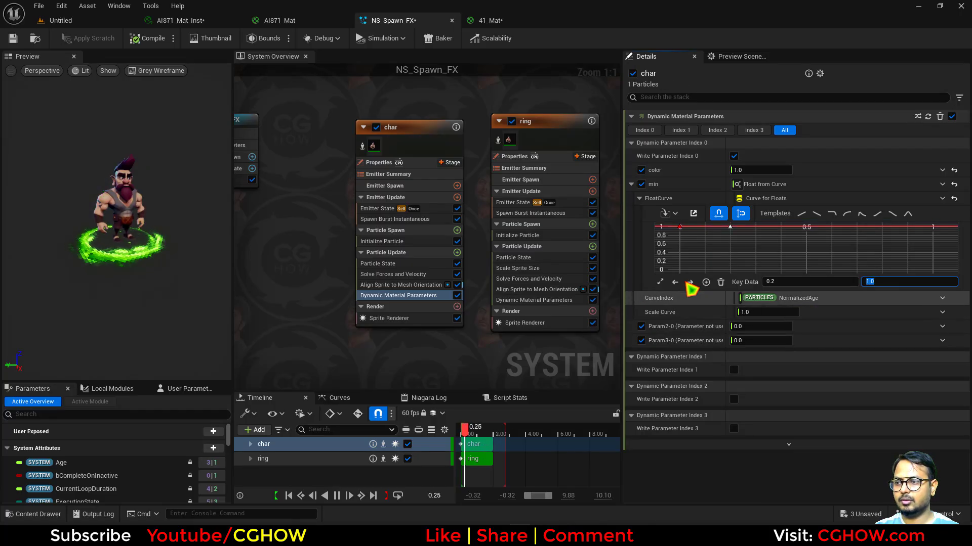
{"action": "key", "text": "Return"}
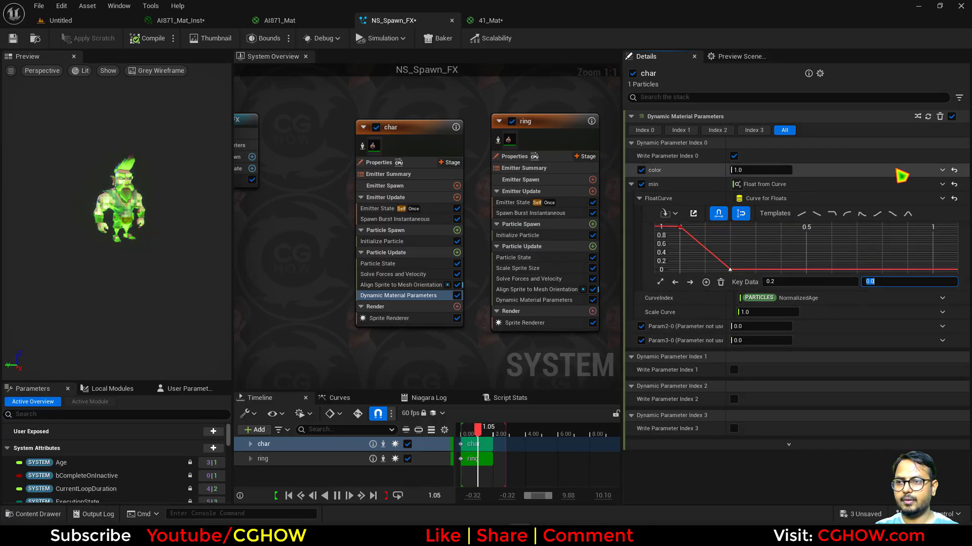
- Drive char's color parameter with Float from Curve and set its first key to time 0.15
{"action": "left_click", "coordinate": [942, 170]}
{"action": "left_click", "coordinate": [759, 245]}
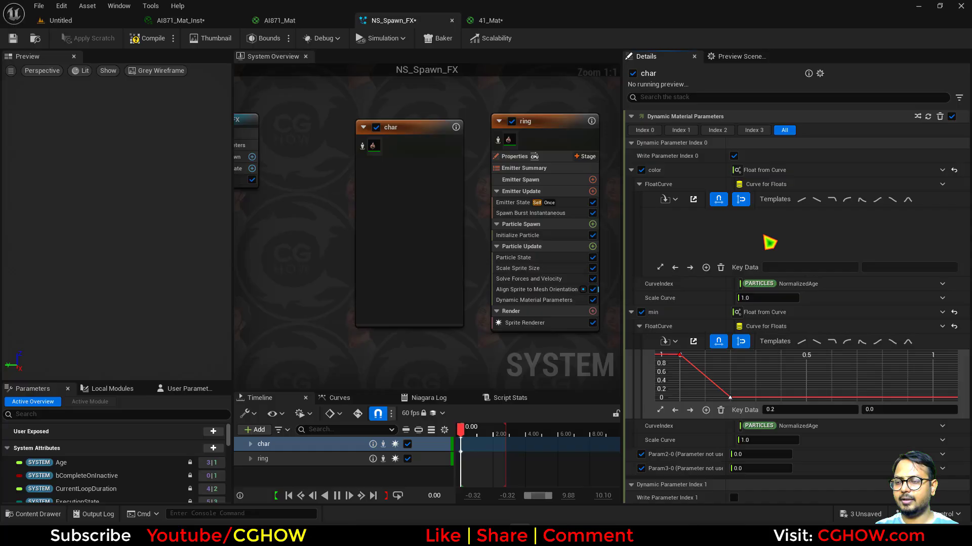
{"action": "left_click", "coordinate": [680, 213]}
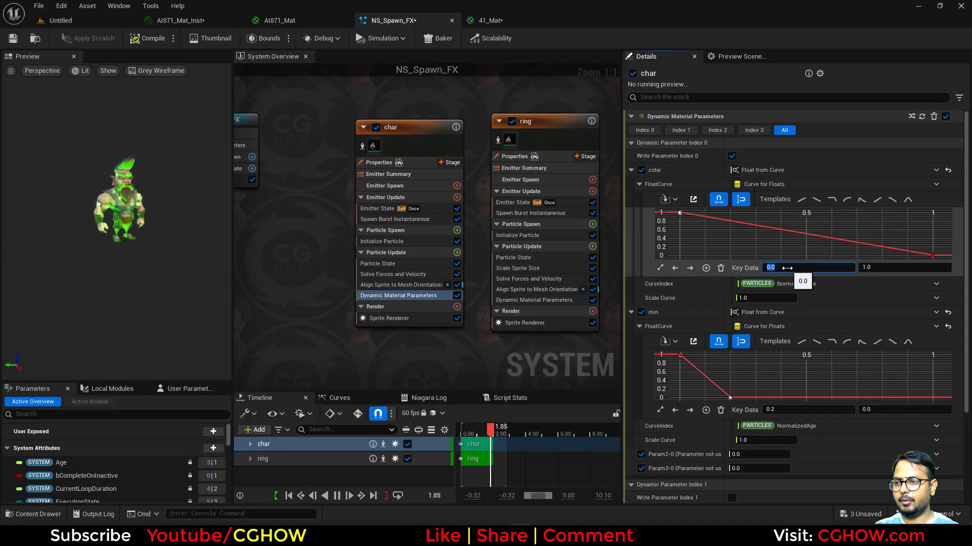
{"action": "type", "text": "0.15"}
{"action": "key", "text": "Return"}
- Set the last key of char's color curve to time 0.4 and smooth the falling curve
{"action": "left_click", "coordinate": [933, 255]}
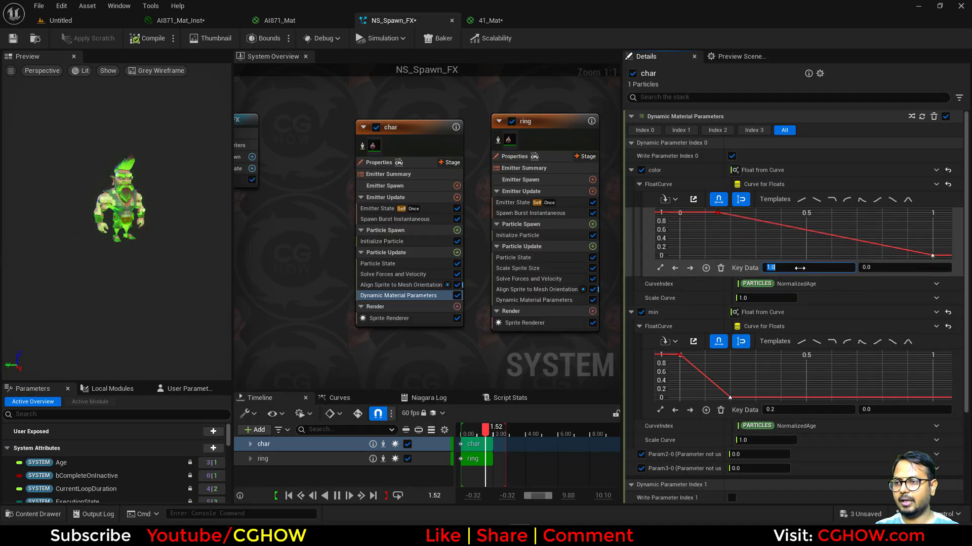
{"action": "type", "text": "0.4"}
{"action": "key", "text": "Return"}
{"action": "left_click", "coordinate": [873, 267]}
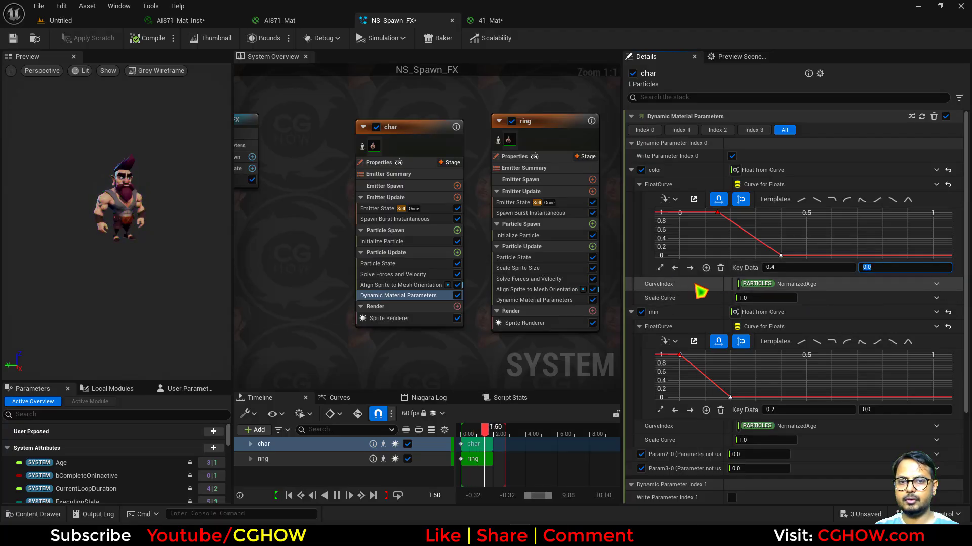
{"action": "left_click", "coordinate": [660, 268]}
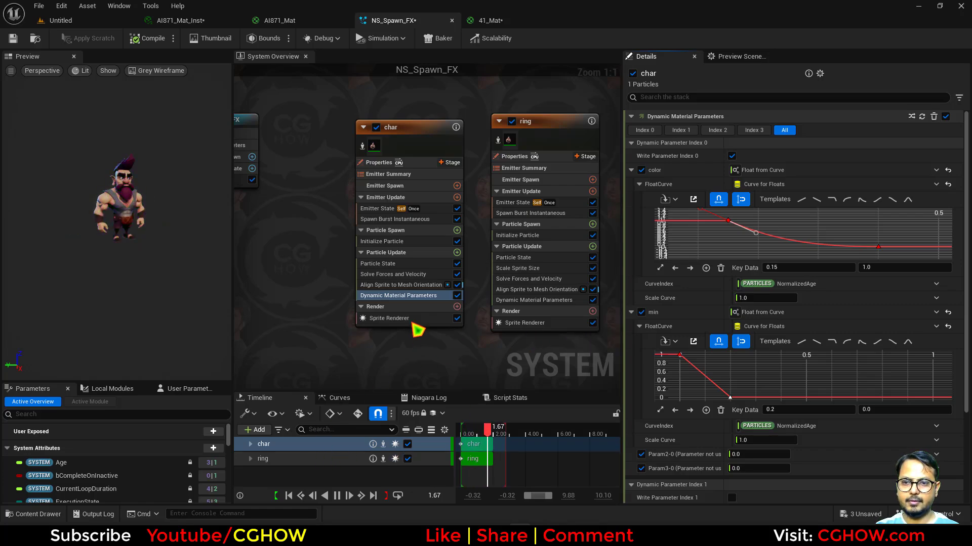
- Add a Scale Sprite Size module in Uniform Curve mode to char's Particle Update
{"action": "left_click", "coordinate": [457, 252]}
{"action": "type", "text": "size"}
{"action": "left_click", "coordinate": [266, 433]}
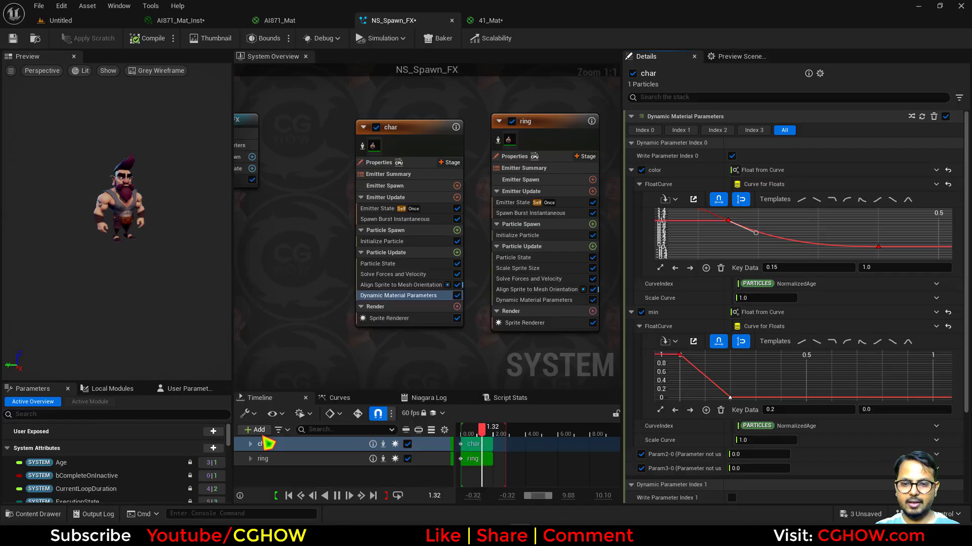
{"action": "left_click", "coordinate": [784, 131]}
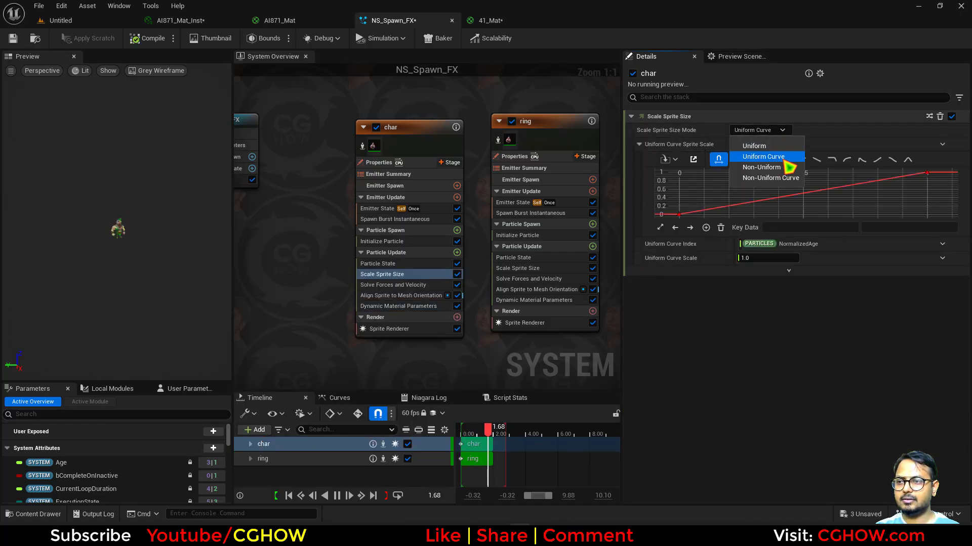
{"action": "left_click", "coordinate": [759, 300]}
- Set the first key of char's size curve to value 1 and the last key to time 0.3
{"action": "left_click", "coordinate": [679, 214]}
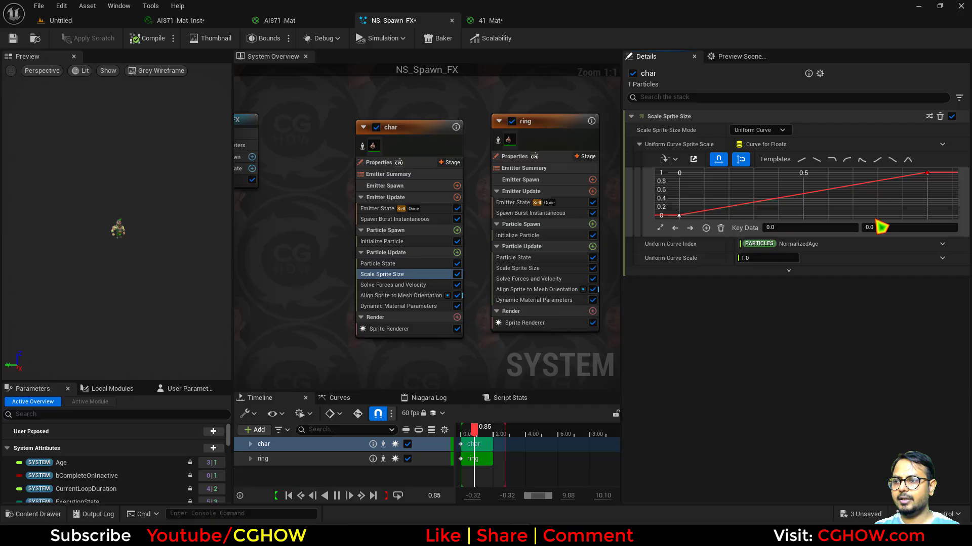
{"action": "type", "text": "1"}
{"action": "key", "text": "Return"}
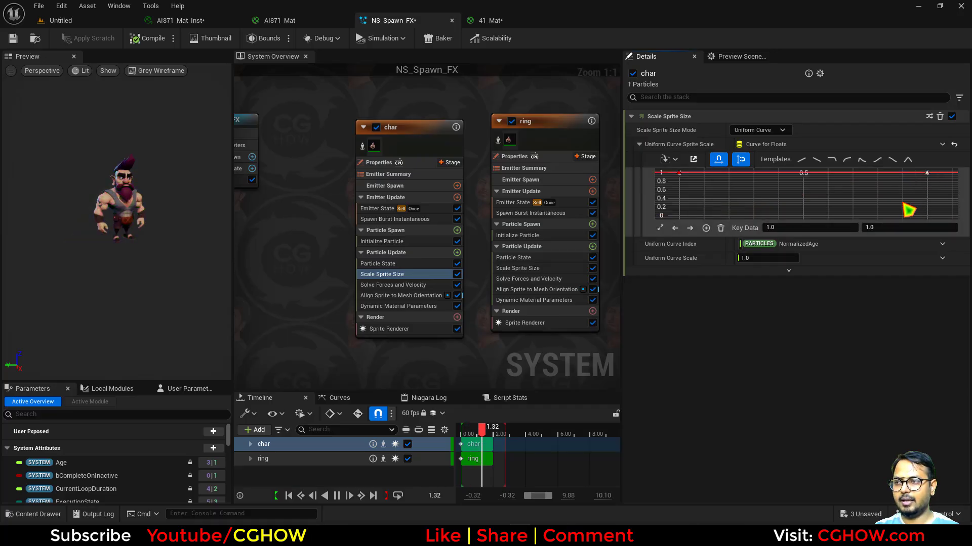
{"action": "type", "text": "0.3"}
{"action": "key", "text": "Tab"}
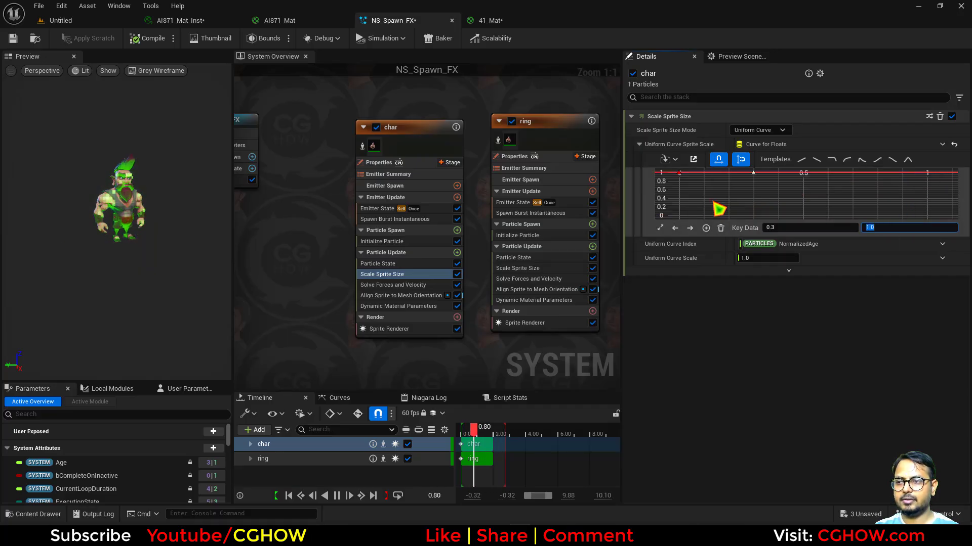
- Smooth both keys of char's size curve with automatic tangents and raise the first key's tangent so the curve bulges upward
{"action": "left_click", "coordinate": [661, 228]}
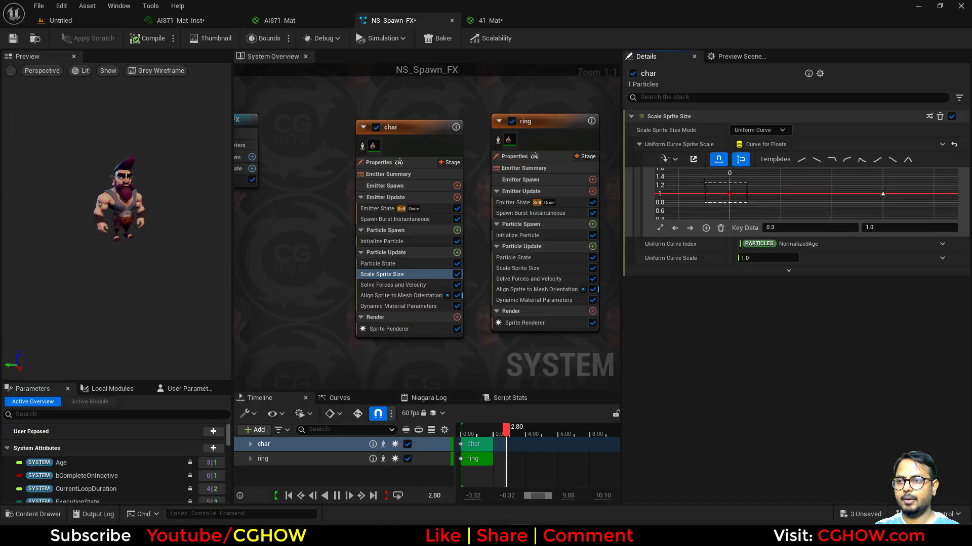
{"action": "left_click_drag", "start_coordinate": [703, 181], "coordinate": [704, 183]}
{"action": "key", "text": "1"}
{"action": "left_click_drag", "start_coordinate": [860, 203], "coordinate": [913, 183]}
{"action": "key", "text": "1"}
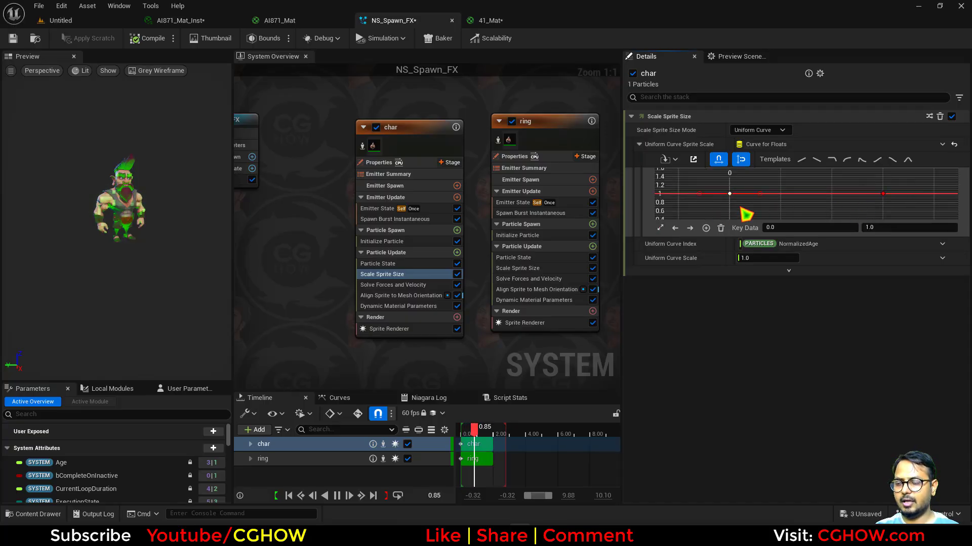
{"action": "left_click_drag", "start_coordinate": [758, 185], "coordinate": [758, 183]}
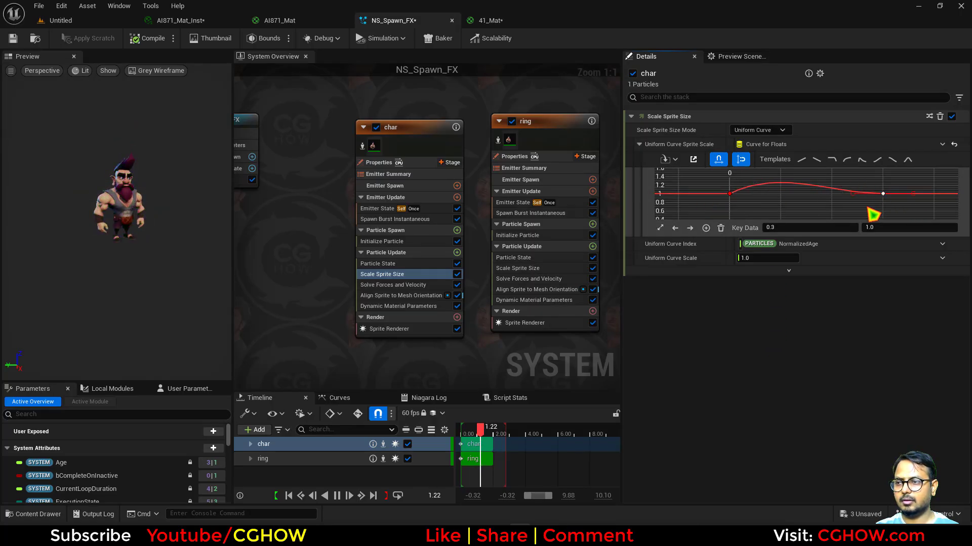
- Set the last key of char's size curve to time 0.15 and lower the first key's tangent for a gentler bulge
{"action": "type", "text": "0.2"}
{"action": "key", "text": "Return"}
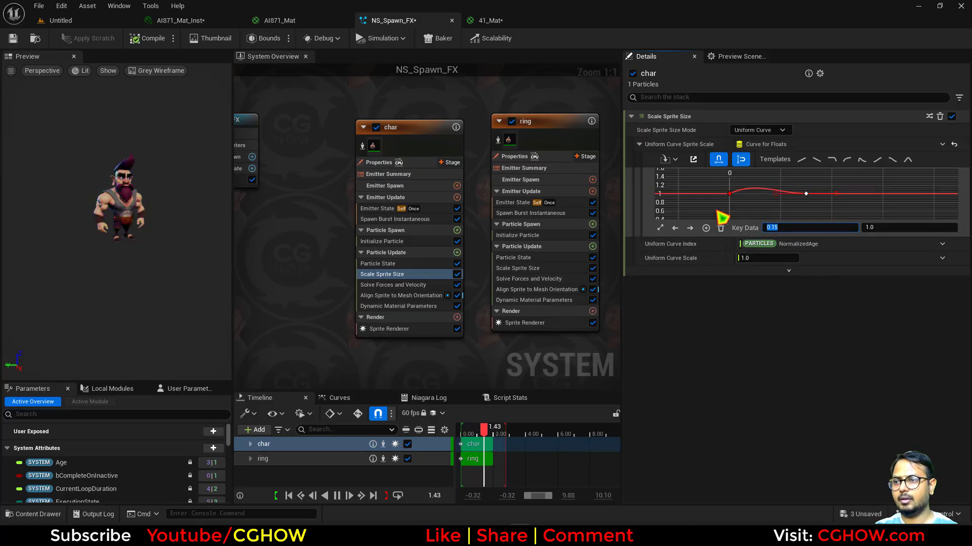
{"action": "left_click_drag", "start_coordinate": [764, 190], "coordinate": [766, 195]}
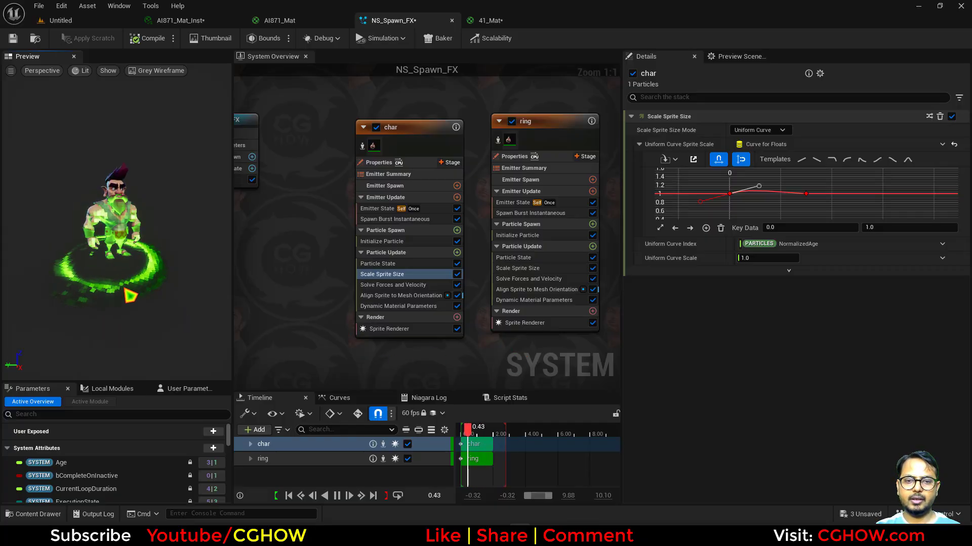
- Duplicate the ring emitter and rename the copy pixel
{"action": "right_click_drag", "start_coordinate": [532, 374], "coordinate": [413, 372]}
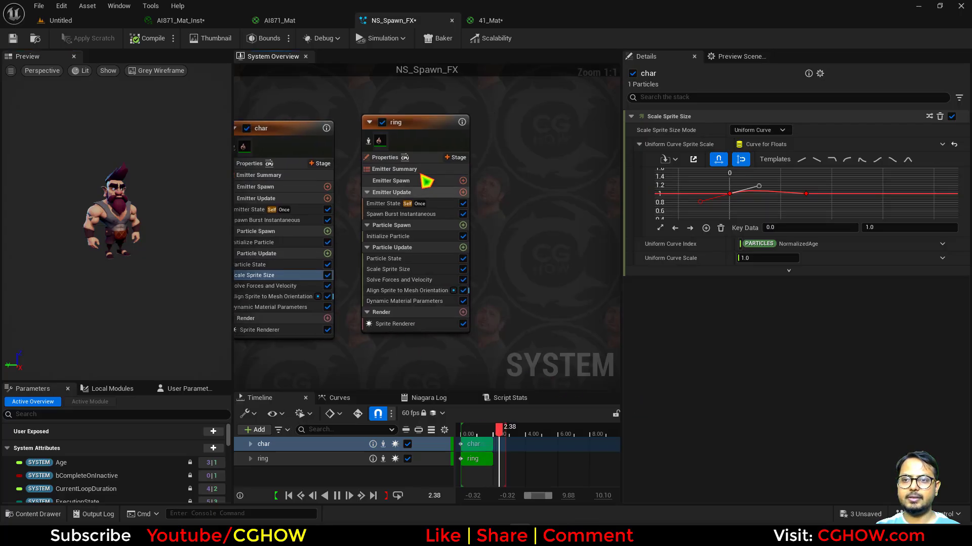
{"action": "left_click", "coordinate": [440, 130]}
{"action": "right_click_drag", "start_coordinate": [524, 147], "coordinate": [428, 159]}
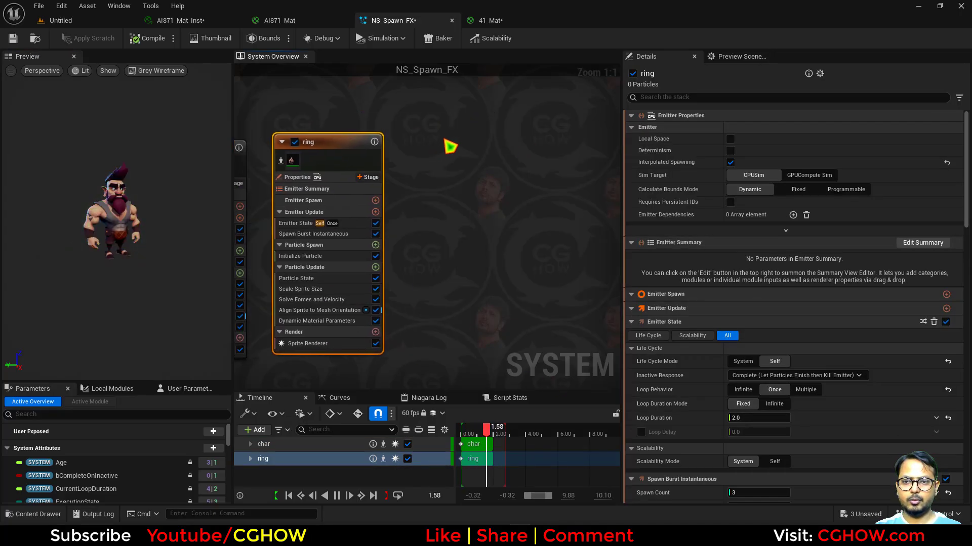
{"action": "left_click", "coordinate": [451, 144]}
{"action": "key", "text": "ctrl+v"}
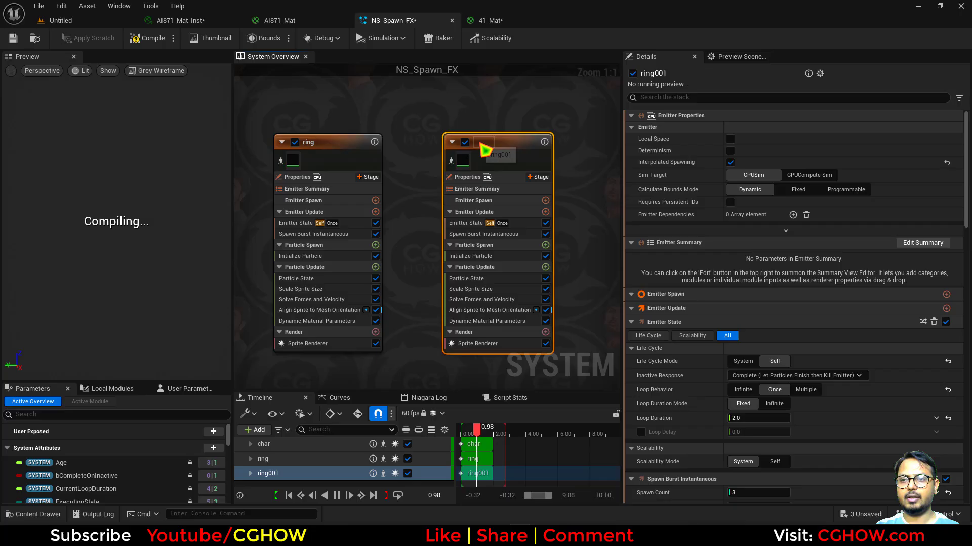
{"action": "type", "text": "pixel"}
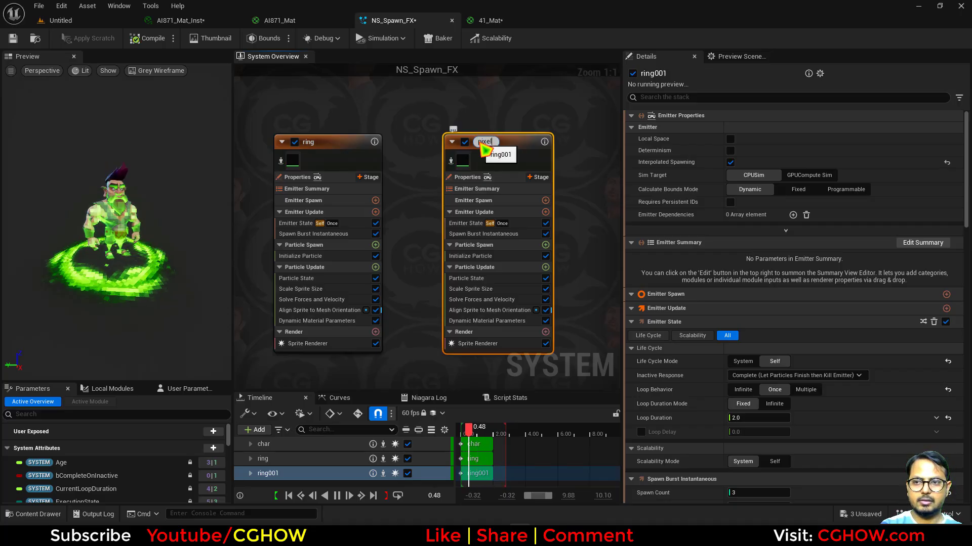
{"action": "key", "text": "Return"}
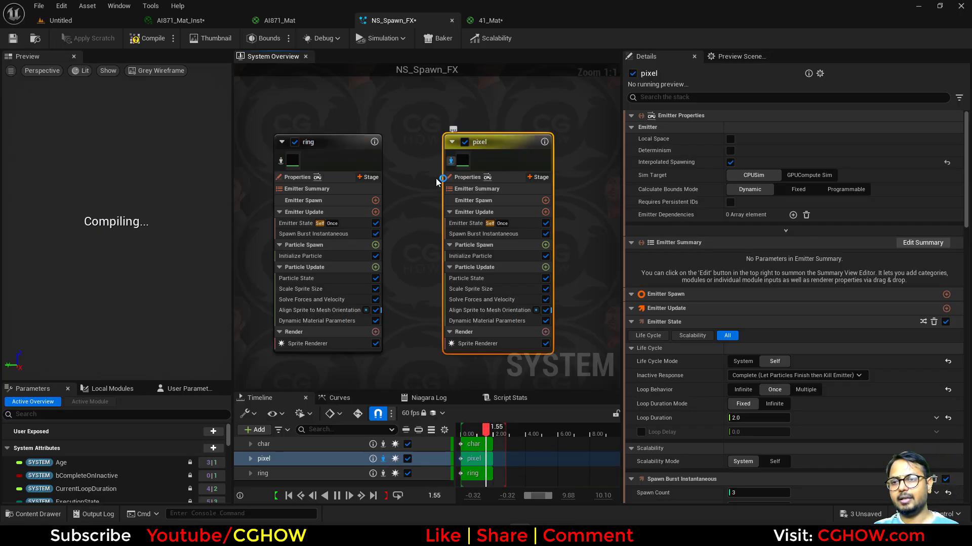
{"action": "right_click_drag", "start_coordinate": [423, 190], "coordinate": [352, 178]}
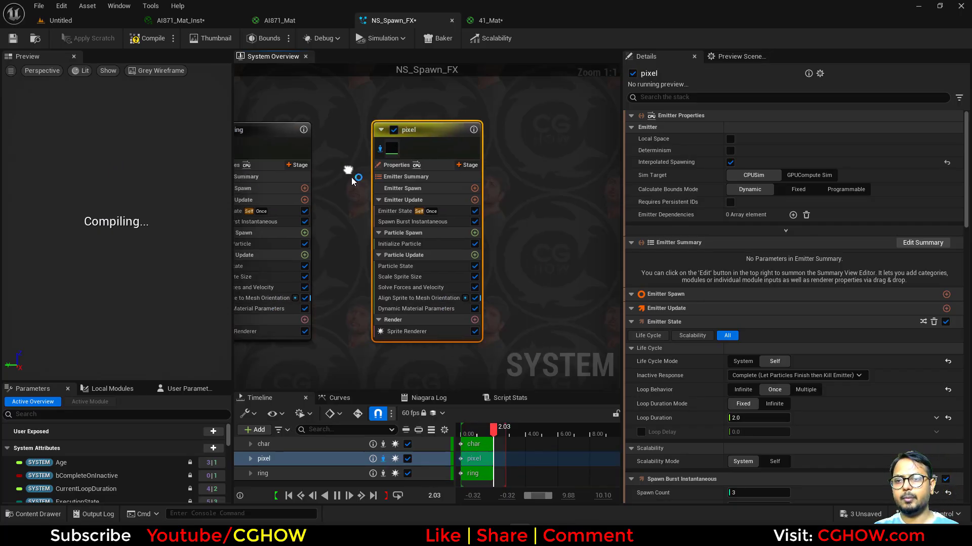
- Create a new material named m_pixel in the spawnfx2 folder
{"action": "left_click", "coordinate": [35, 38]}
{"action": "right_click", "coordinate": [399, 340]}
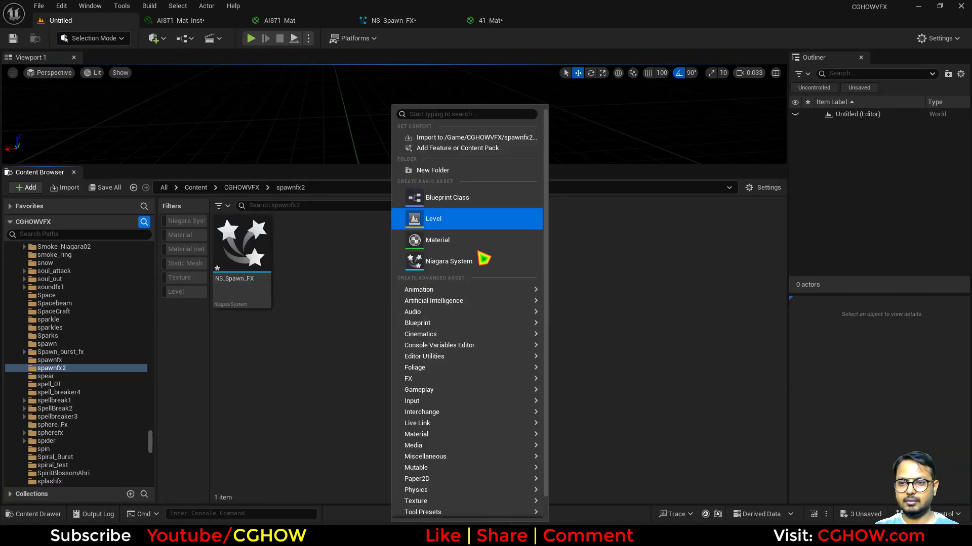
{"action": "left_click", "coordinate": [439, 242]}
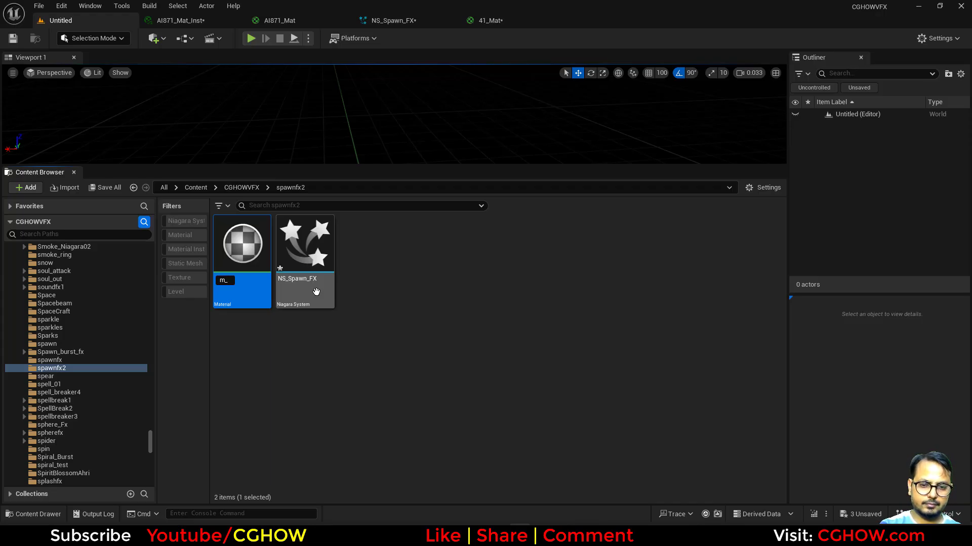
{"action": "type", "text": "m_pixel"}
{"action": "key", "text": "Return"}
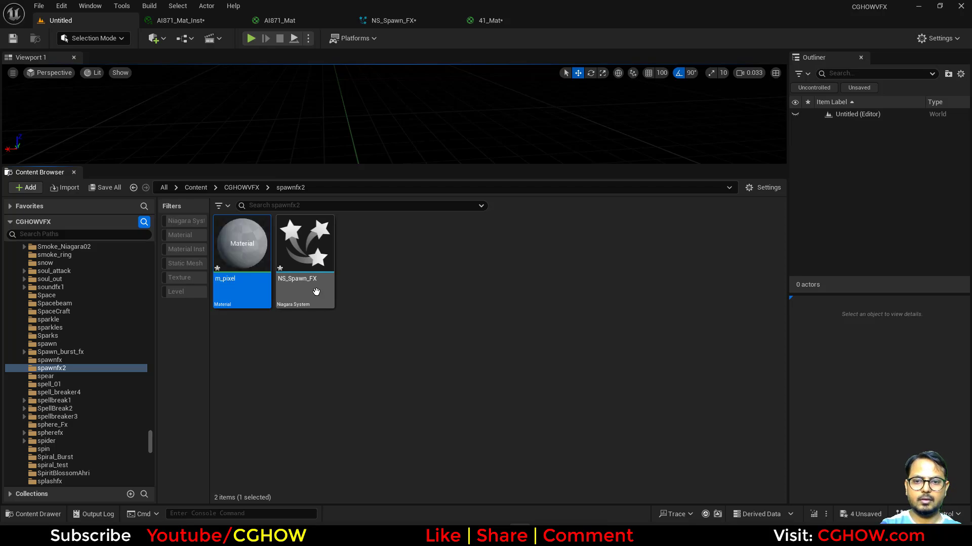
- Open m_pixel and set its blend mode to Additive and its shading model to Unlit
{"action": "double_click", "coordinate": [242, 248]}
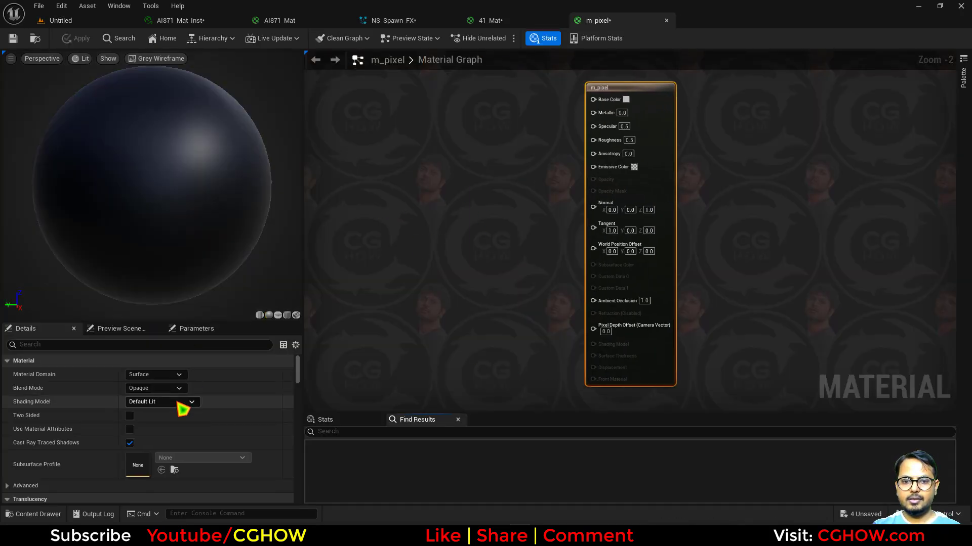
{"action": "left_click", "coordinate": [154, 388]}
{"action": "left_click", "coordinate": [144, 427]}
{"action": "left_click", "coordinate": [157, 402]}
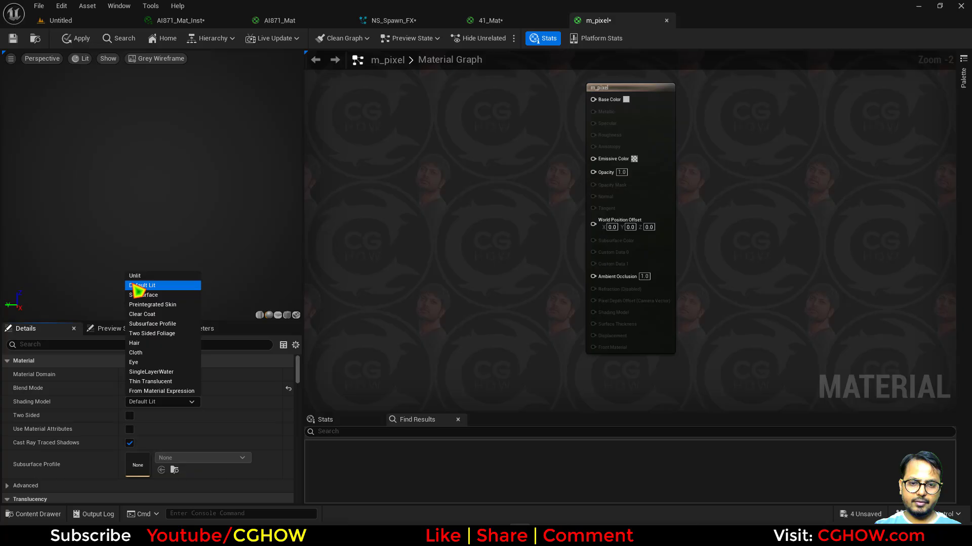
{"action": "left_click", "coordinate": [139, 288]}
{"action": "left_click", "coordinate": [160, 402]}
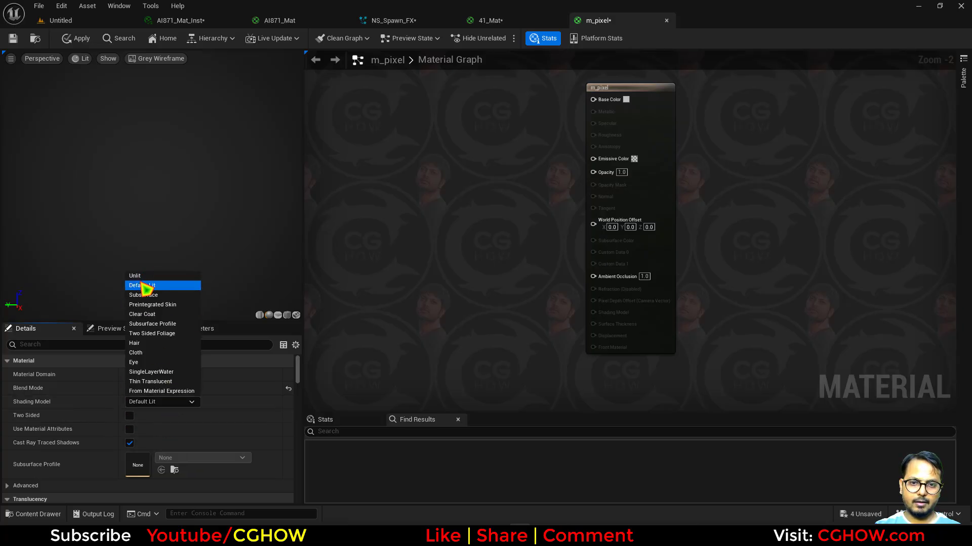
{"action": "left_click", "coordinate": [135, 275]}
- Add a Particle Color node to m_pixel, wiring its RGB output to Emissive Color and its alpha to Opacity
{"action": "right_click", "coordinate": [393, 180]}
{"action": "type", "text": "par"}
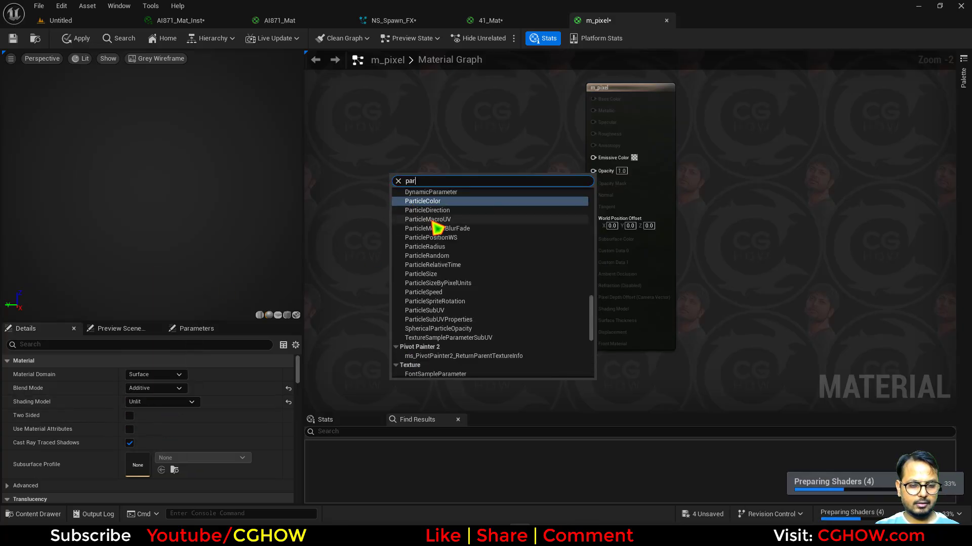
{"action": "left_click", "coordinate": [458, 201]}
{"action": "left_click_drag", "start_coordinate": [434, 196], "coordinate": [432, 242]}
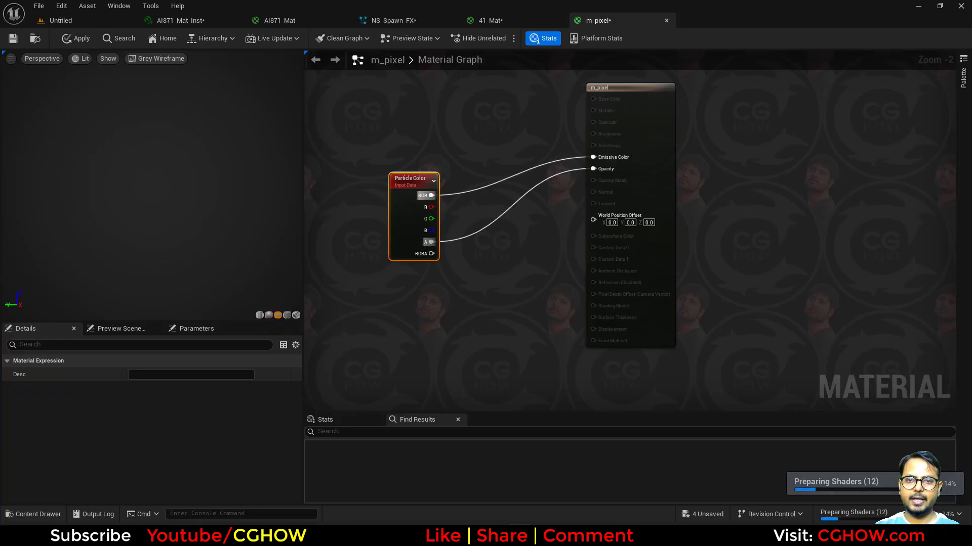
{"action": "scroll", "coordinate": [425, 333], "scroll_direction": "down", "scroll_amount": 2}
{"action": "left_click_drag", "start_coordinate": [425, 308], "coordinate": [450, 265]}
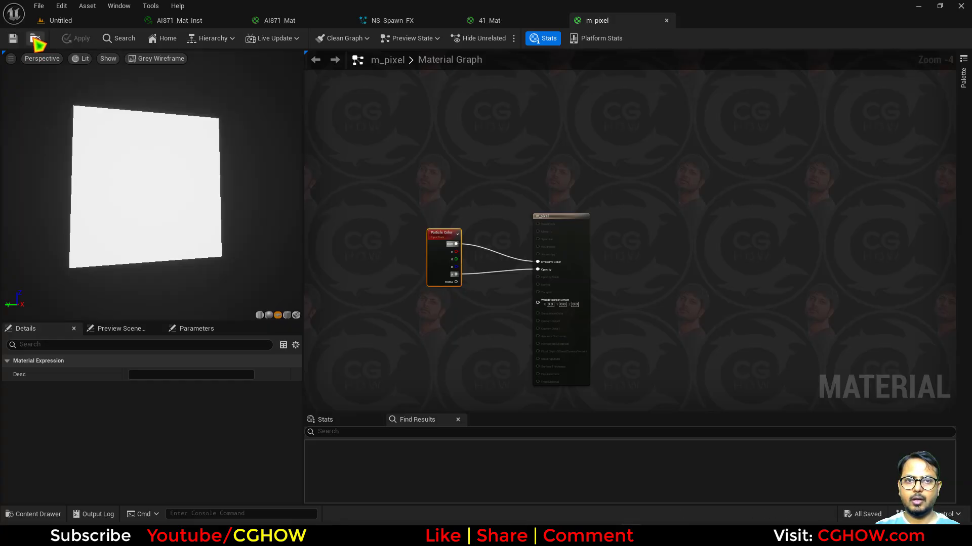
- Assign the m_pixel material to the Sprite Renderer of the pixel emitter in NS_Spawn_FX
{"action": "left_click", "coordinate": [35, 40]}
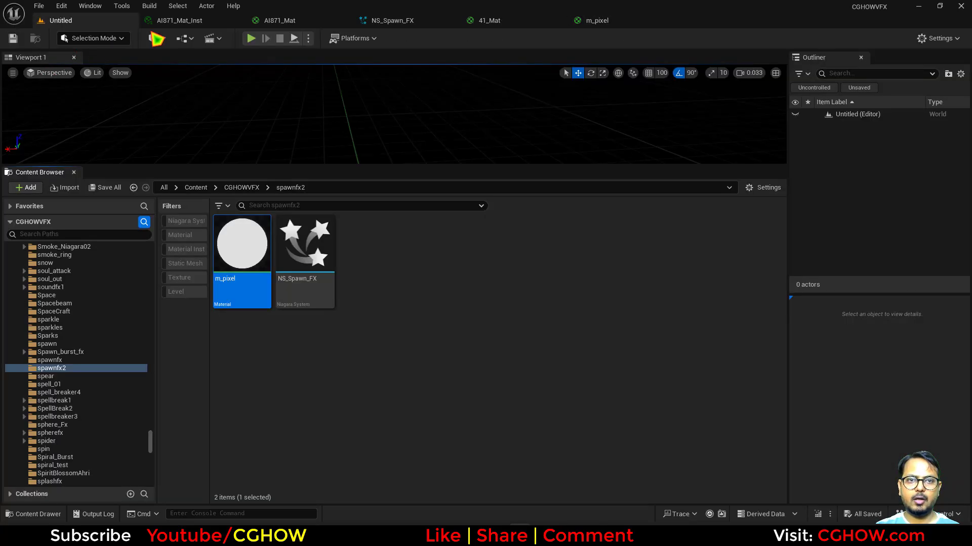
{"action": "left_click", "coordinate": [440, 23]}
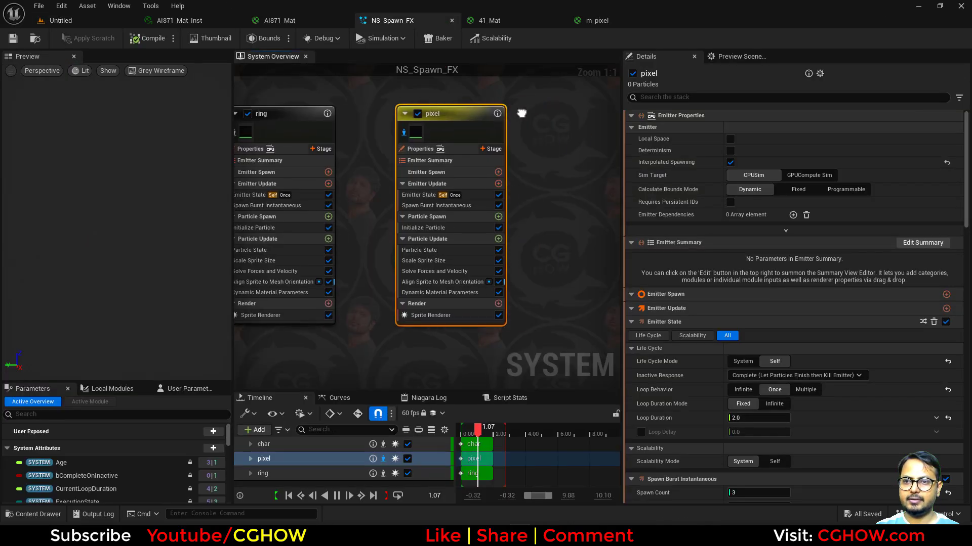
{"action": "left_click", "coordinate": [428, 317]}
{"action": "left_click", "coordinate": [764, 156]}
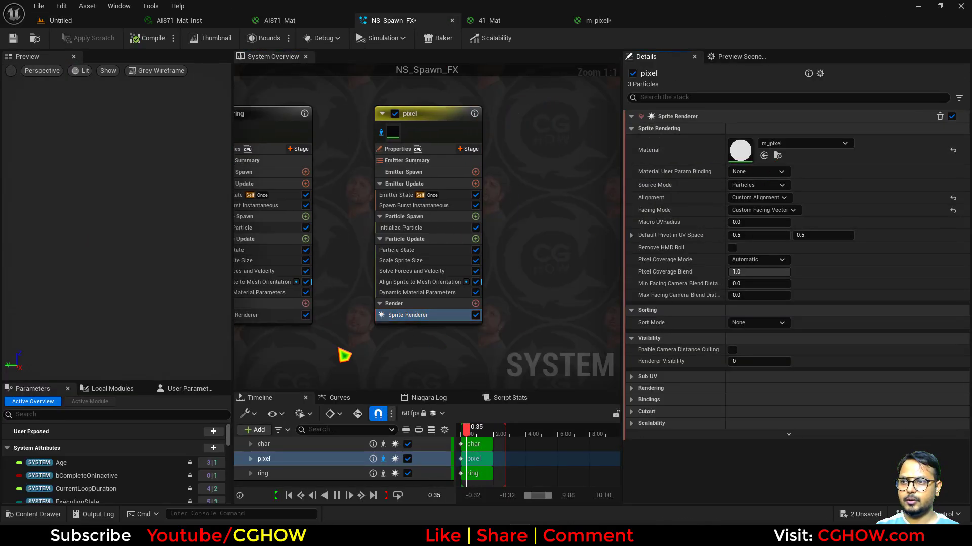
- Delete pixel's Dynamic Material Parameters module and set its Sprite Renderer alignment to Velocity Aligned
{"action": "left_click", "coordinate": [418, 294]}
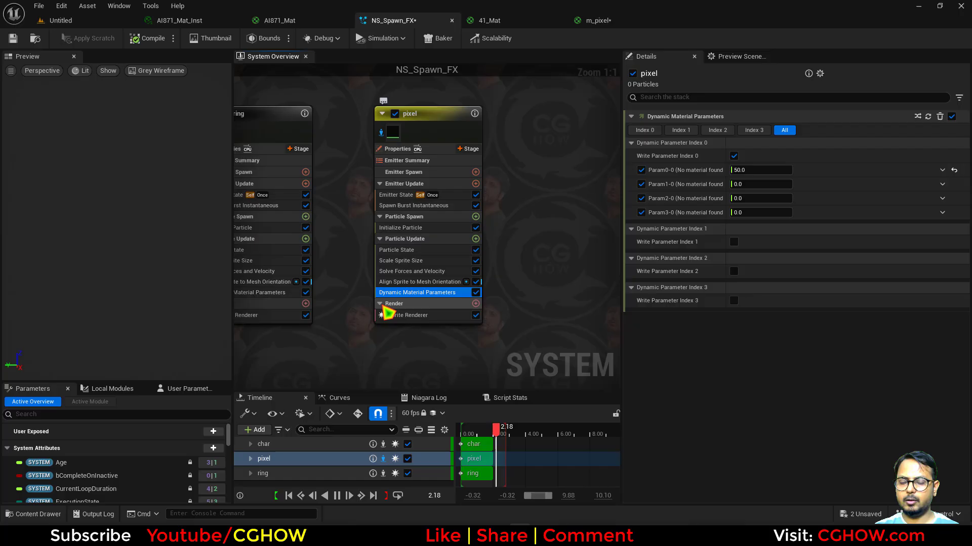
{"action": "key", "text": "Delete"}
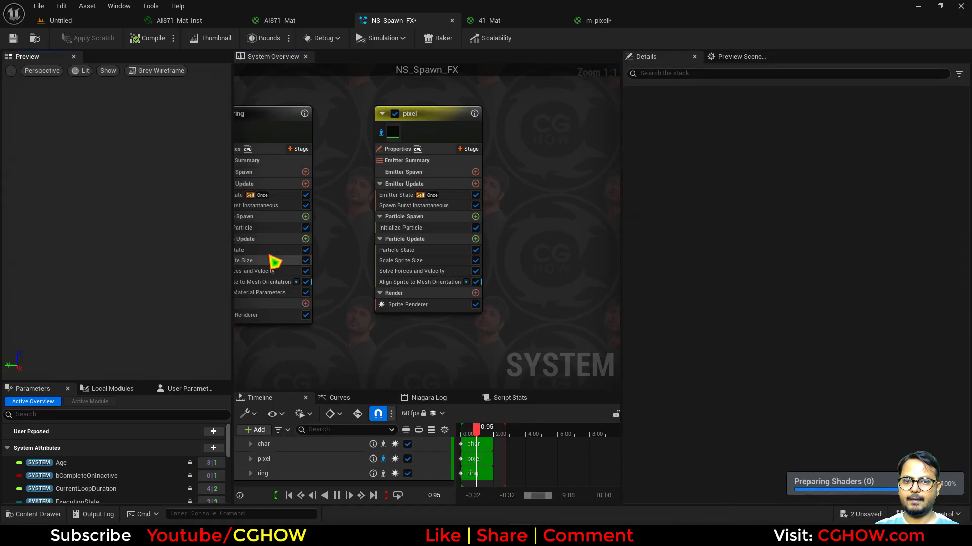
{"action": "left_click", "coordinate": [440, 305]}
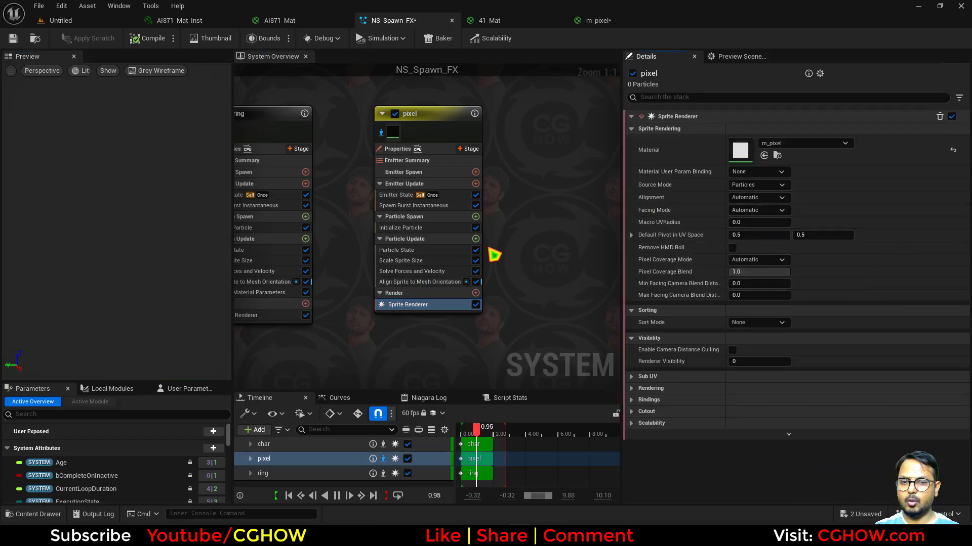
{"action": "left_click", "coordinate": [774, 198]}
{"action": "left_click", "coordinate": [770, 221]}
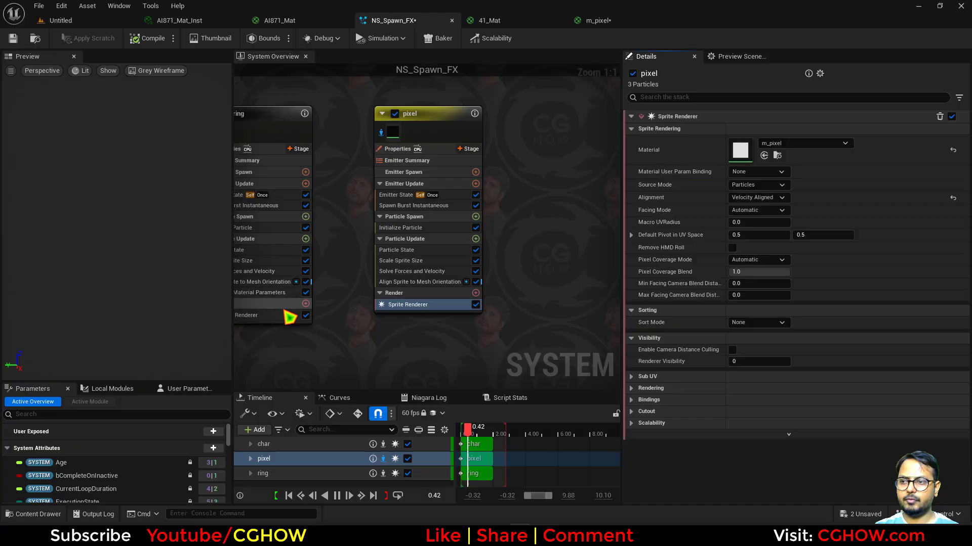
- Set the spawn count of pixel's Spawn Burst Instantaneous module to 40
{"action": "left_click", "coordinate": [404, 227]}
{"action": "left_click", "coordinate": [414, 205]}
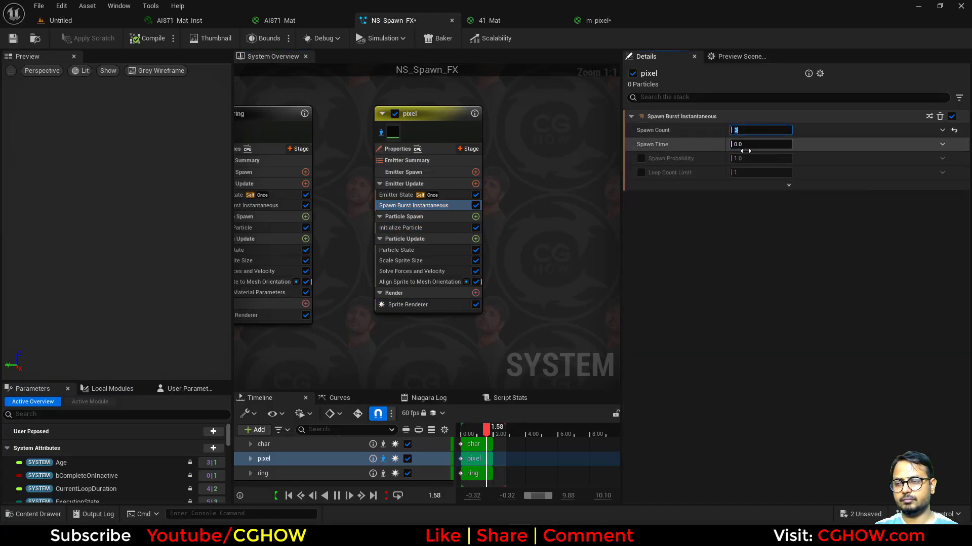
{"action": "type", "text": "40"}
{"action": "key", "text": "Return"}
- Set pixel's sprite size mode in Initialize Particle to Random Uniform with a maximum size of 20
{"action": "left_click", "coordinate": [441, 227]}
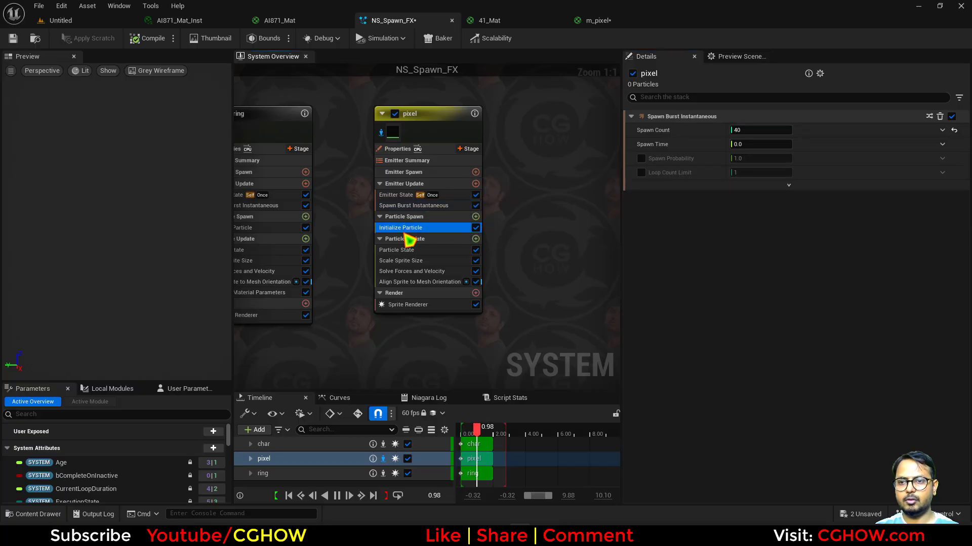
{"action": "left_click", "coordinate": [759, 284]}
{"action": "left_click", "coordinate": [766, 322]}
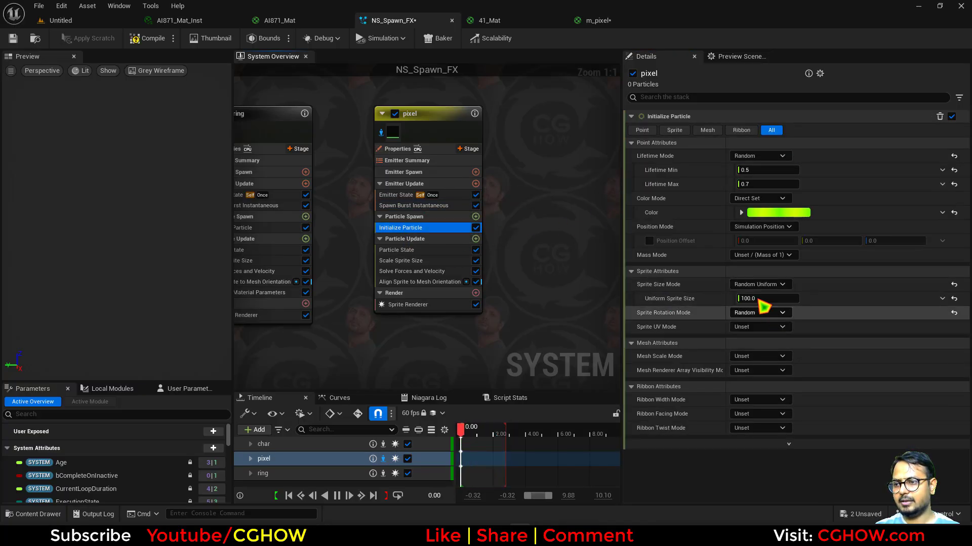
{"action": "left_click", "coordinate": [764, 312]}
{"action": "type", "text": "25"}
{"action": "key", "text": "Return"}
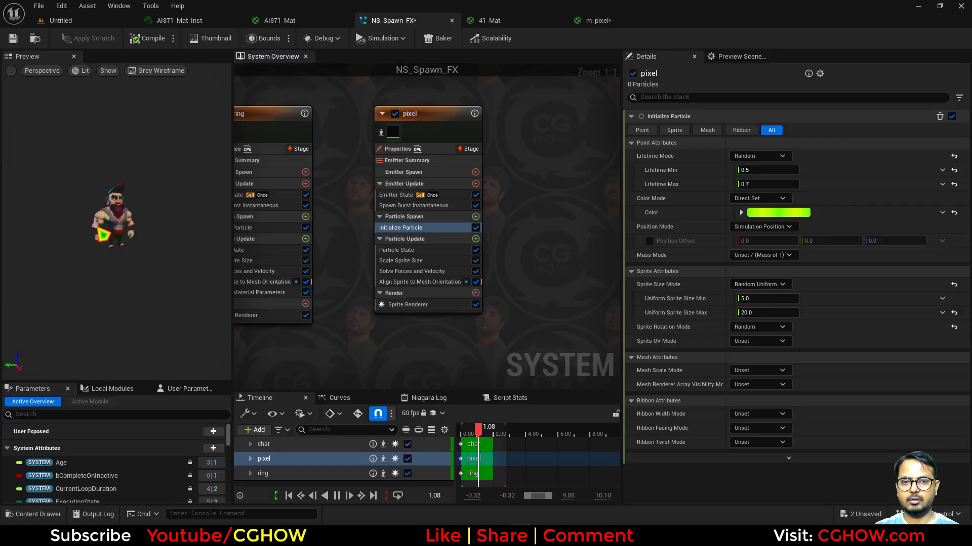
- Add a Shape Location module to pixel's Particle Spawn, using the Cylinder primitive with a height of 0
{"action": "left_click", "coordinate": [475, 216]}
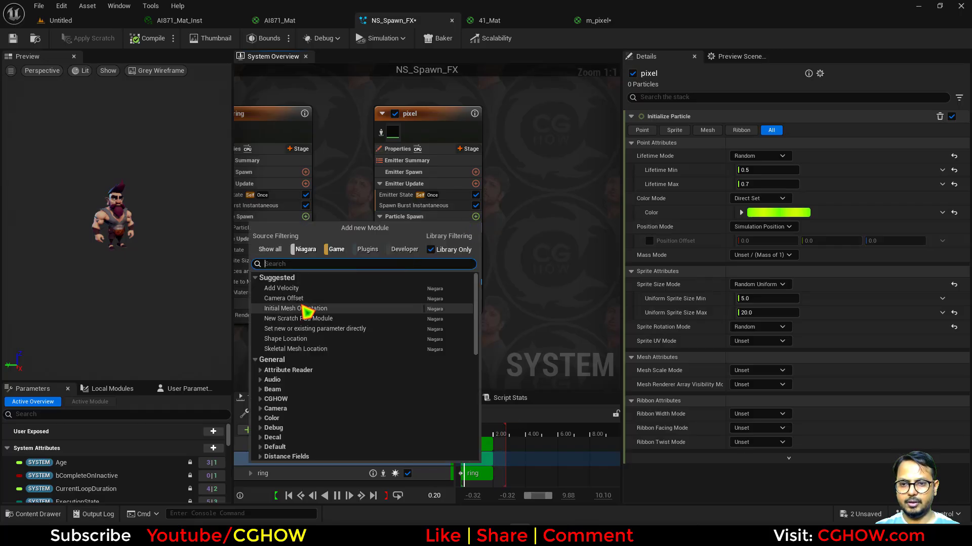
{"action": "left_click", "coordinate": [296, 339]}
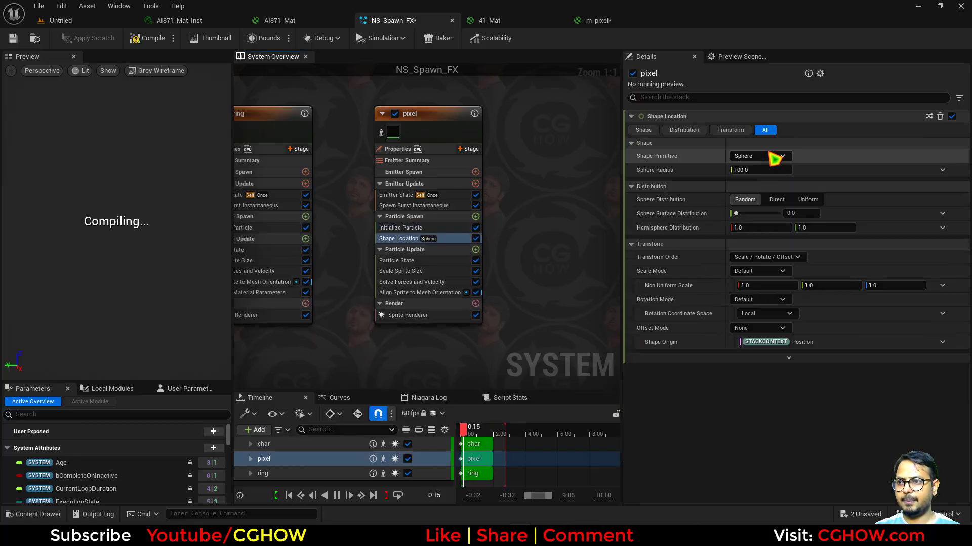
{"action": "left_click", "coordinate": [769, 157]}
{"action": "left_click", "coordinate": [751, 183]}
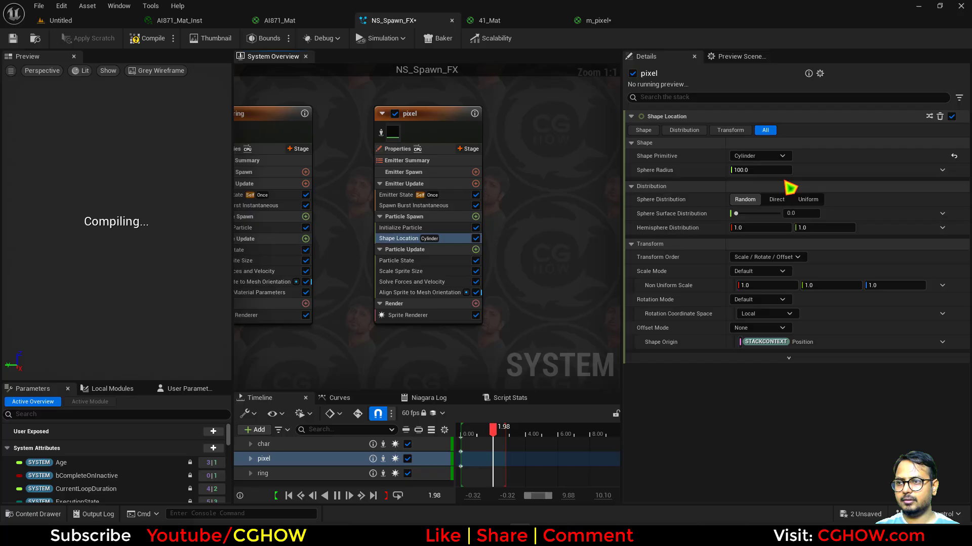
{"action": "left_click", "coordinate": [758, 170]}
{"action": "type", "text": "00.0"}
{"action": "key", "text": "Return"}
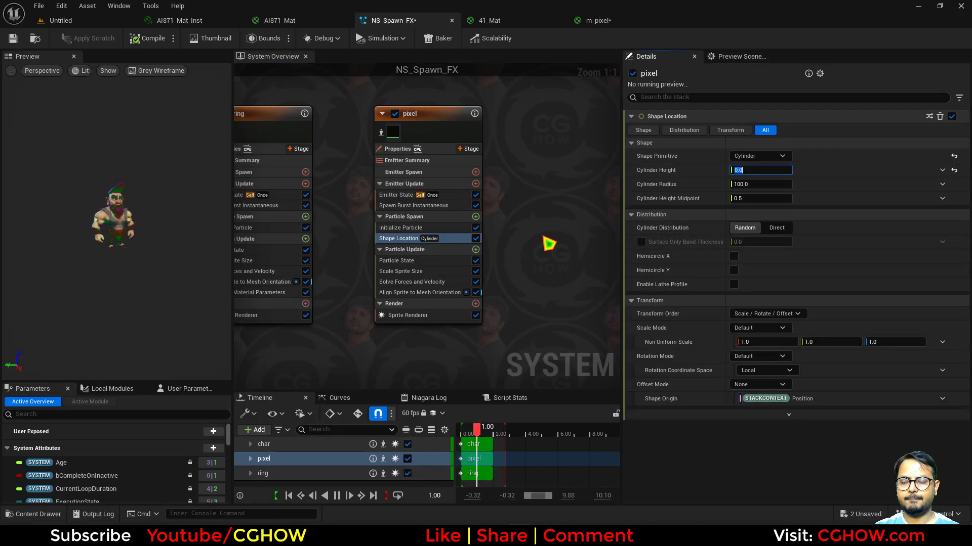
- Add an Add Velocity module to pixel's Particle Spawn and set its velocity to a Random Range Vector
{"action": "left_click", "coordinate": [475, 216]}
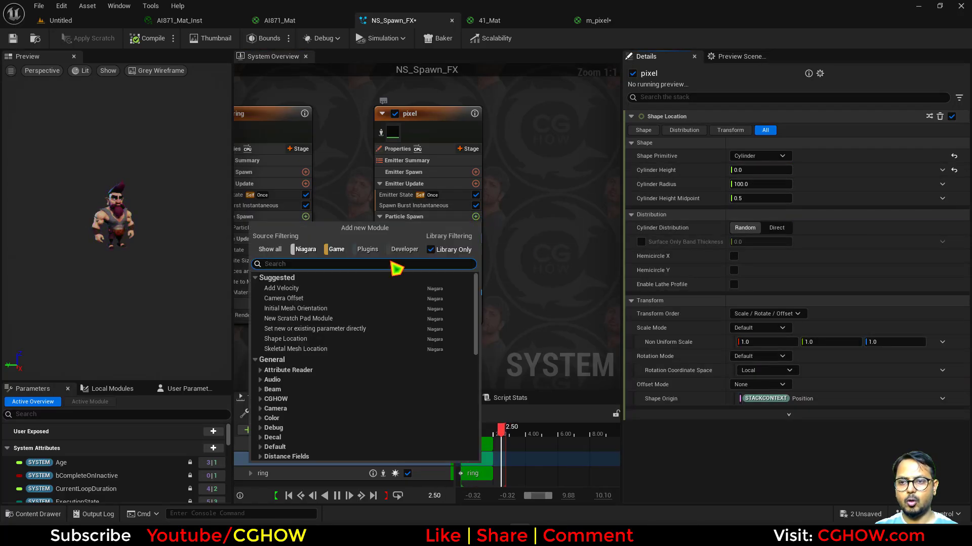
{"action": "left_click", "coordinate": [309, 288]}
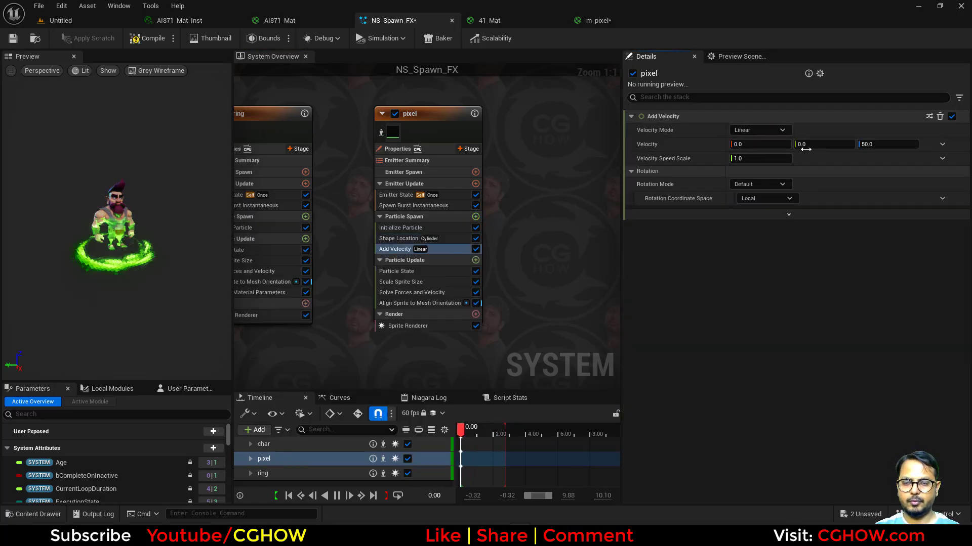
{"action": "left_click", "coordinate": [943, 144]}
{"action": "type", "text": "uni"}
{"action": "left_click", "coordinate": [791, 212]}
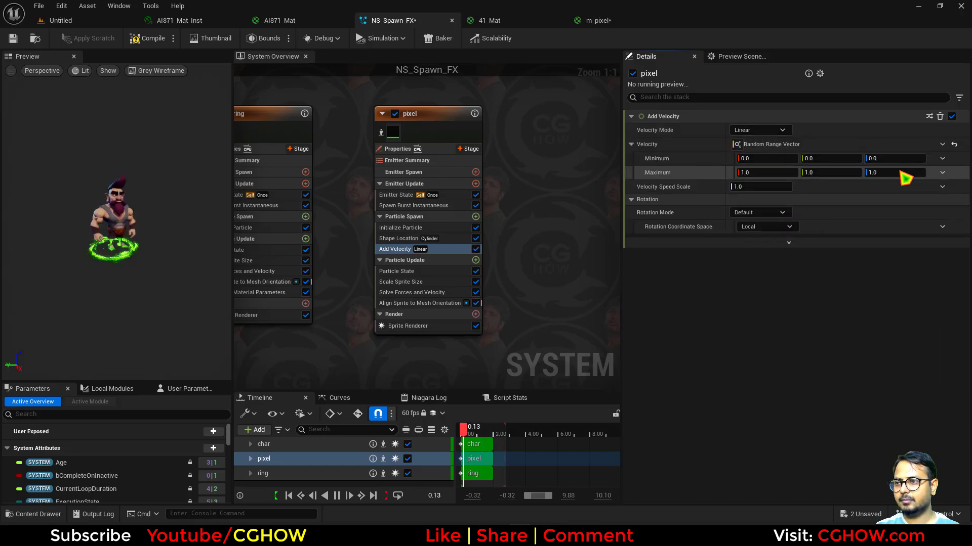
- Set the velocity range's Z values to minimum 100 and maximum 200, and its maximum Y to 0
{"action": "left_click", "coordinate": [879, 159]}
{"action": "type", "text": "1"}
{"action": "type", "text": "200"}
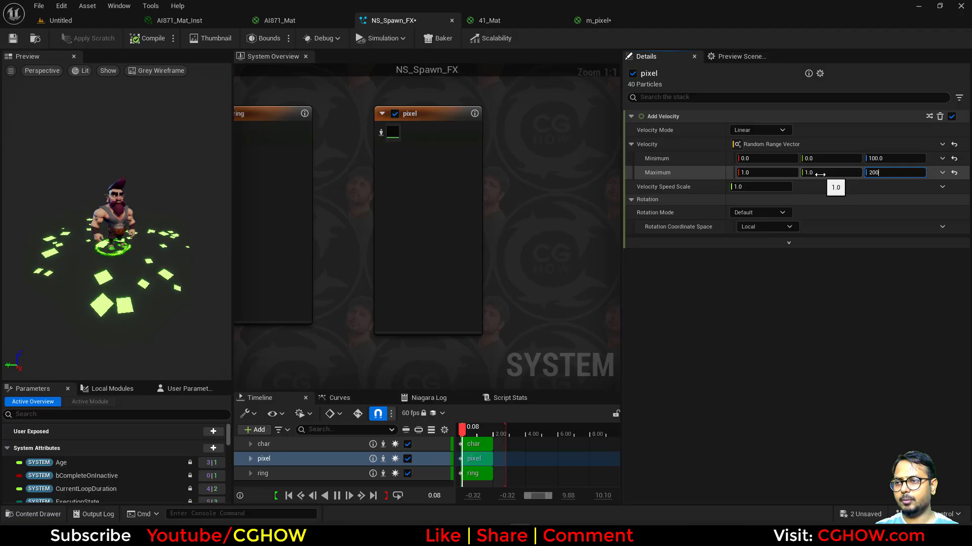
{"action": "left_click", "coordinate": [821, 173]}
{"action": "type", "text": "0"}
{"action": "left_click", "coordinate": [775, 168]}
{"action": "key", "text": "ctrl+v"}
- Delete pixel's Align Sprite to Mesh Orientation module and set its Shape Location cylinder radius to 50
{"action": "left_click", "coordinate": [438, 314]}
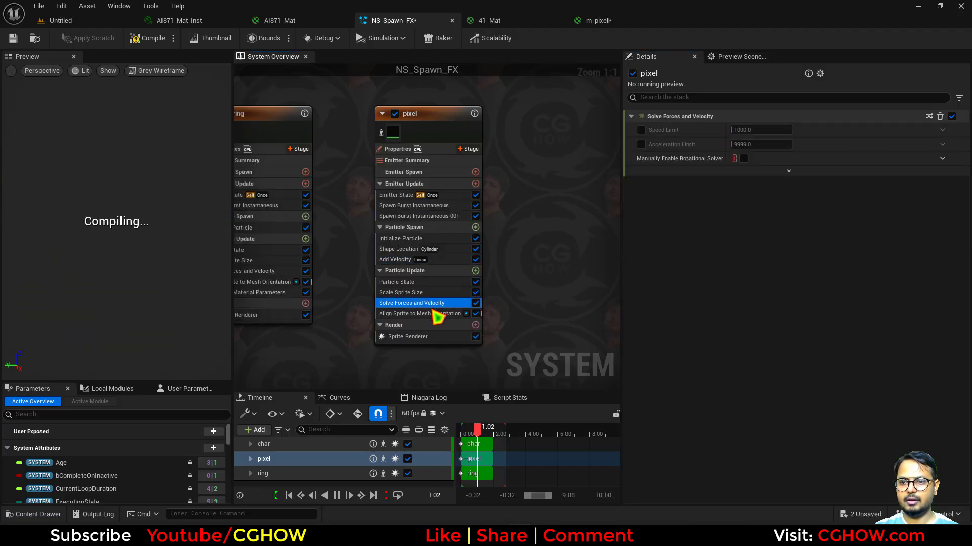
{"action": "key", "text": "Delete"}
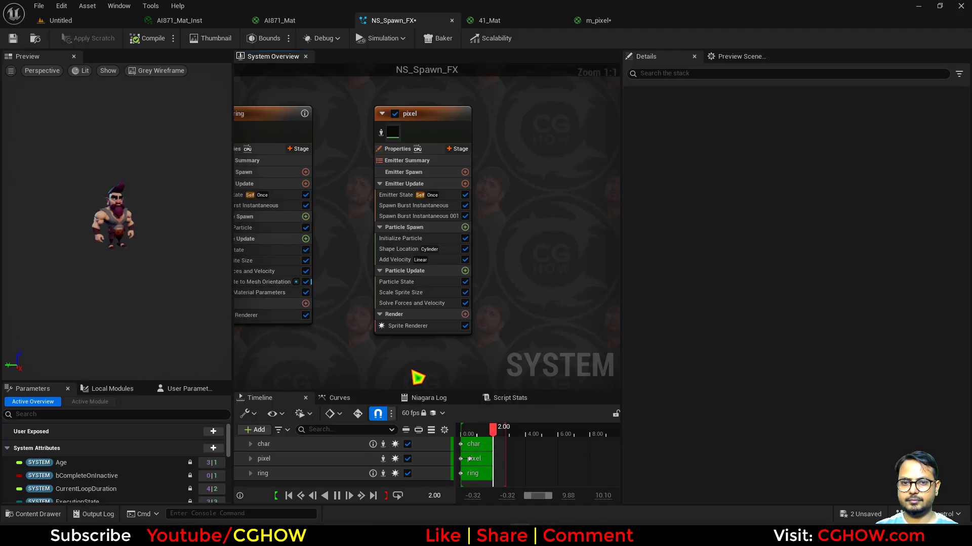
{"action": "left_click", "coordinate": [410, 240]}
{"action": "left_click", "coordinate": [400, 249]}
{"action": "left_click", "coordinate": [763, 184]}
{"action": "type", "text": "50"}
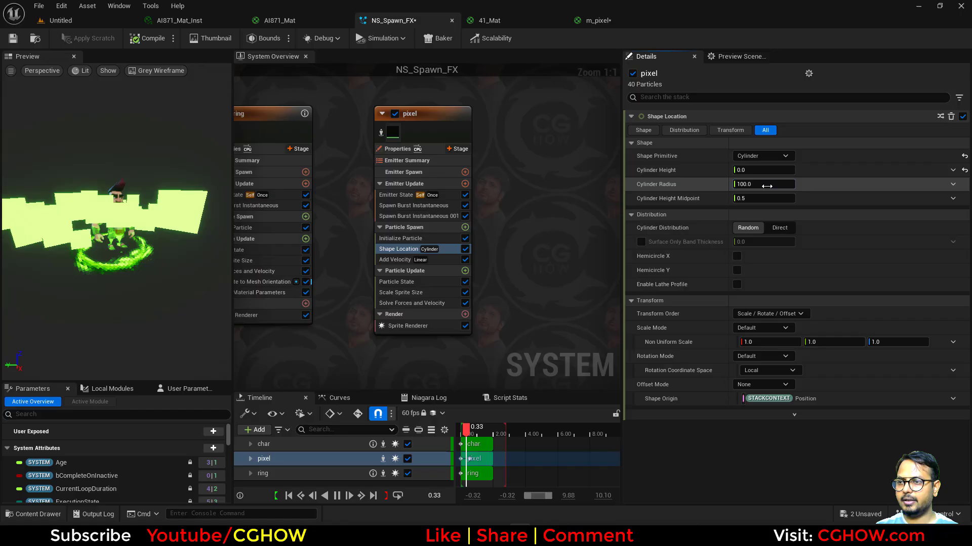
{"action": "key", "text": "Return"}
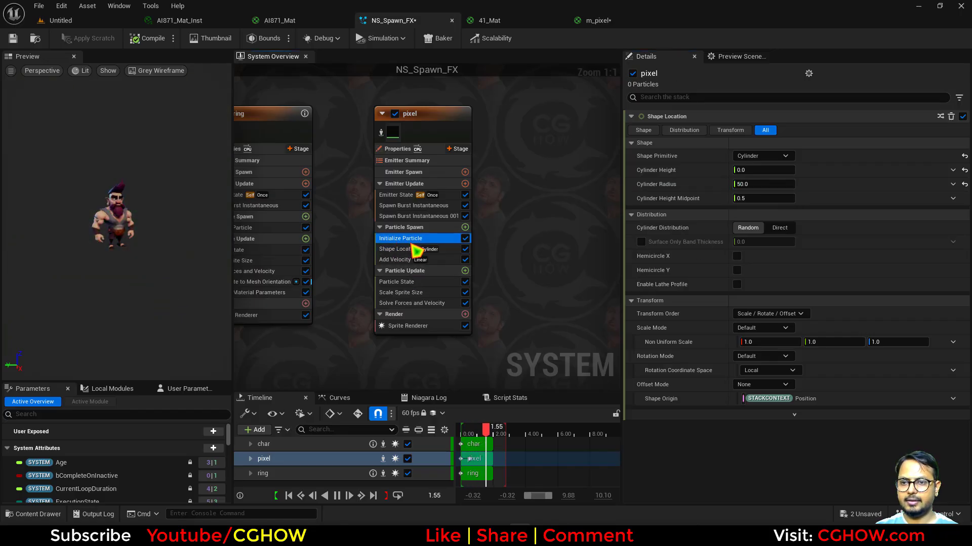
- Set pixel's uniform sprite size in Initialize Particle to a minimum of 0.1 and a maximum of 3
{"action": "left_click", "coordinate": [404, 239]}
{"action": "left_click", "coordinate": [762, 313]}
{"action": "type", "text": "5"}
{"action": "left_click", "coordinate": [755, 298]}
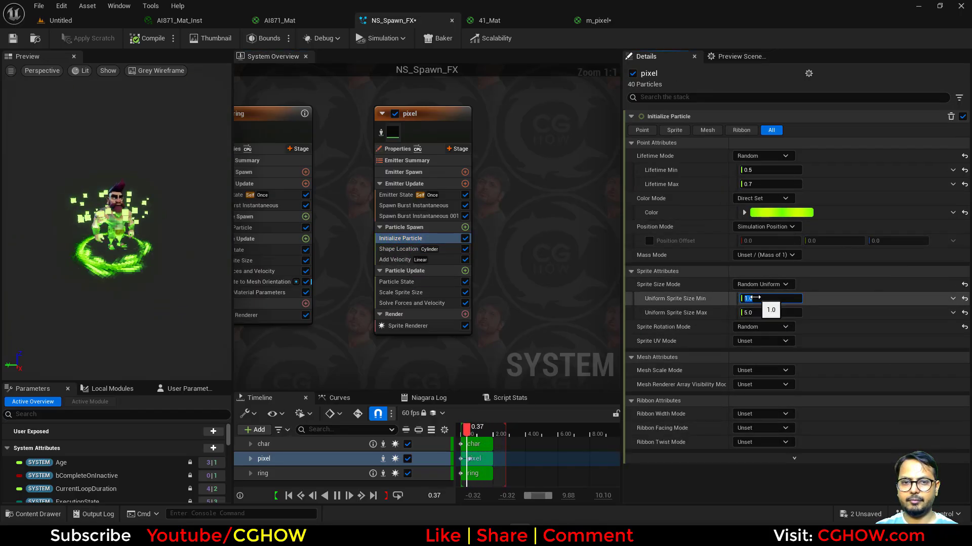
{"action": "type", "text": "3"}
{"action": "left_click", "coordinate": [756, 299]}
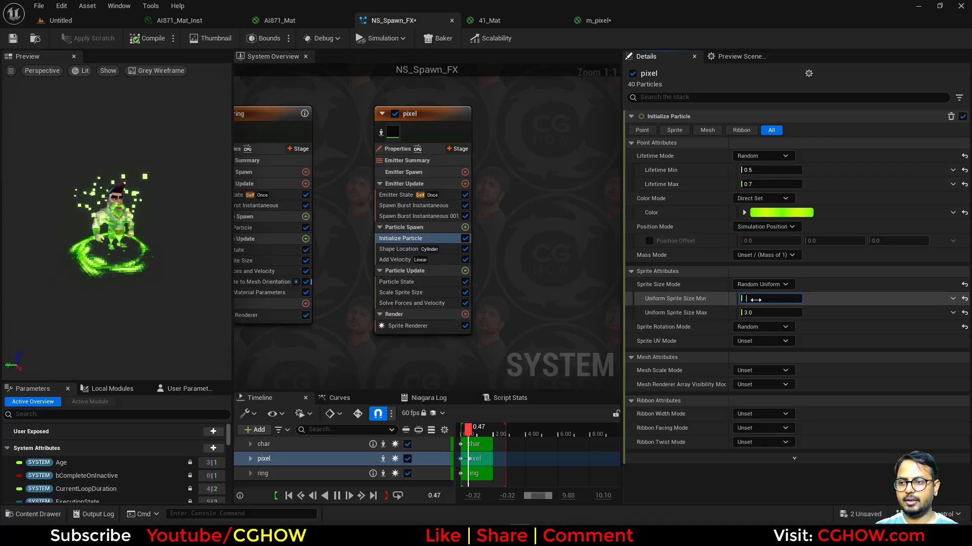
- Set the minimum Z velocity in pixel's Add Velocity module to 10
{"action": "left_click", "coordinate": [397, 260]}
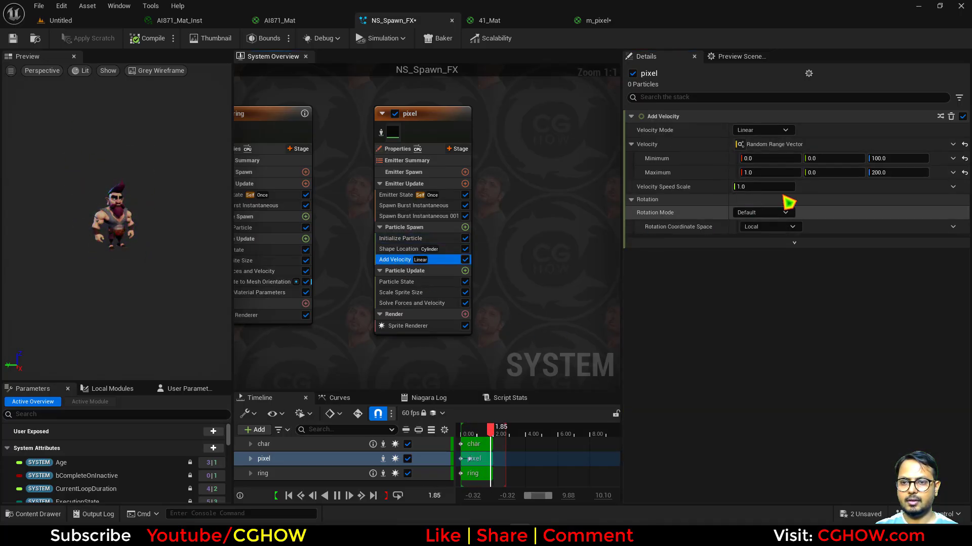
{"action": "left_click", "coordinate": [893, 159]}
{"action": "type", "text": "0"}
{"action": "key", "text": "Return"}
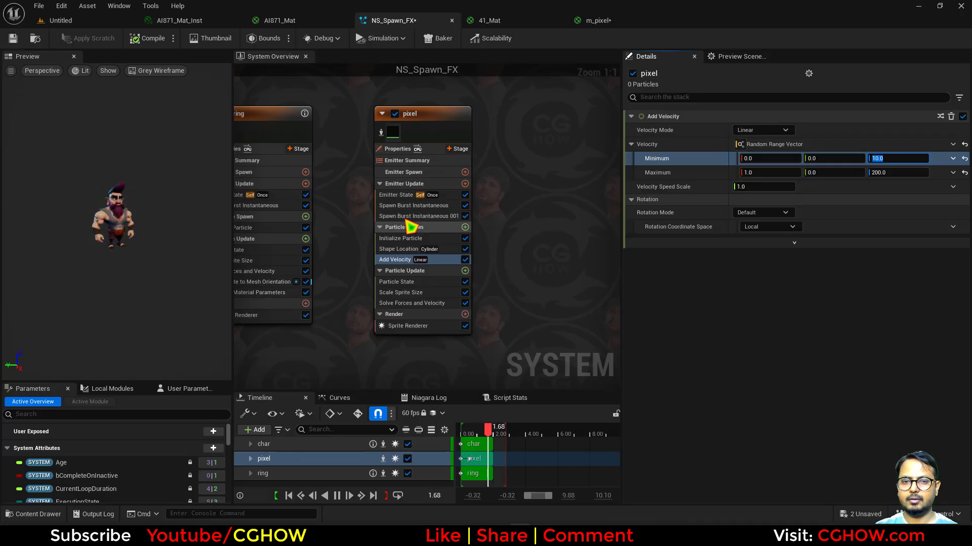
- Delete pixel's duplicate Spawn Burst Instantaneous 001 module and set the remaining burst's spawn count to 20
{"action": "left_click", "coordinate": [423, 216]}
{"action": "key", "text": "Delete"}
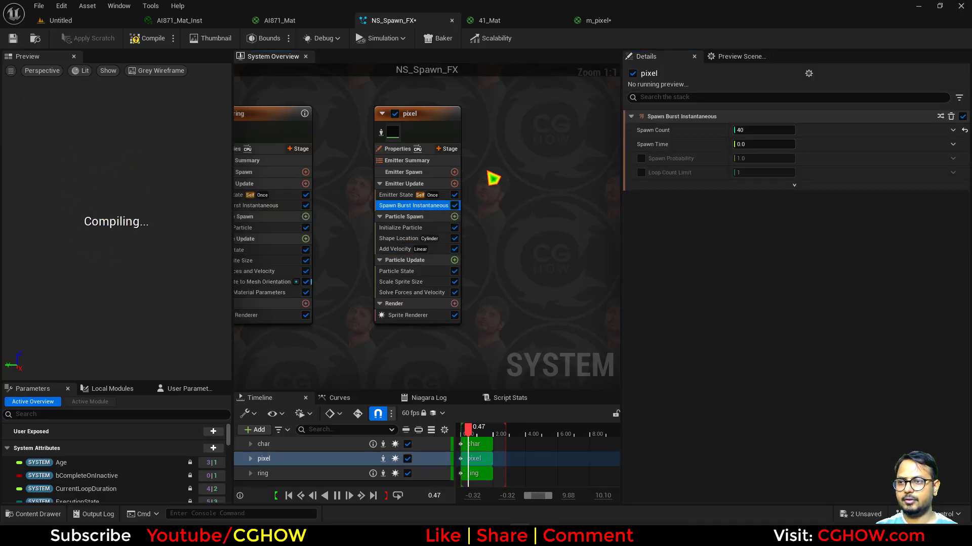
{"action": "left_click", "coordinate": [763, 130]}
{"action": "type", "text": "20"}
{"action": "key", "text": "Return"}
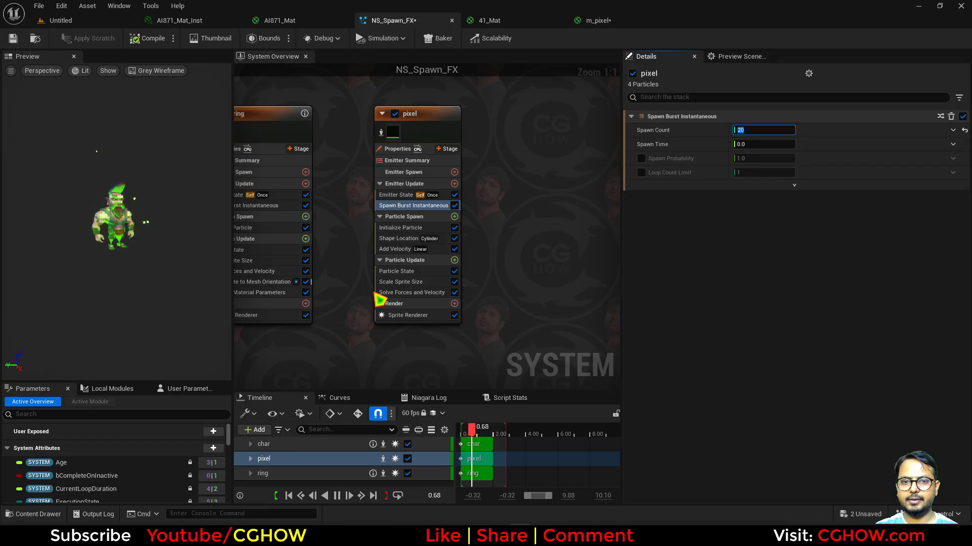
- Give pixel's Scale Sprite Size module a smooth falling curve template that ends at 0 at time 1
{"action": "right_click_drag", "start_coordinate": [517, 236], "coordinate": [466, 238]}
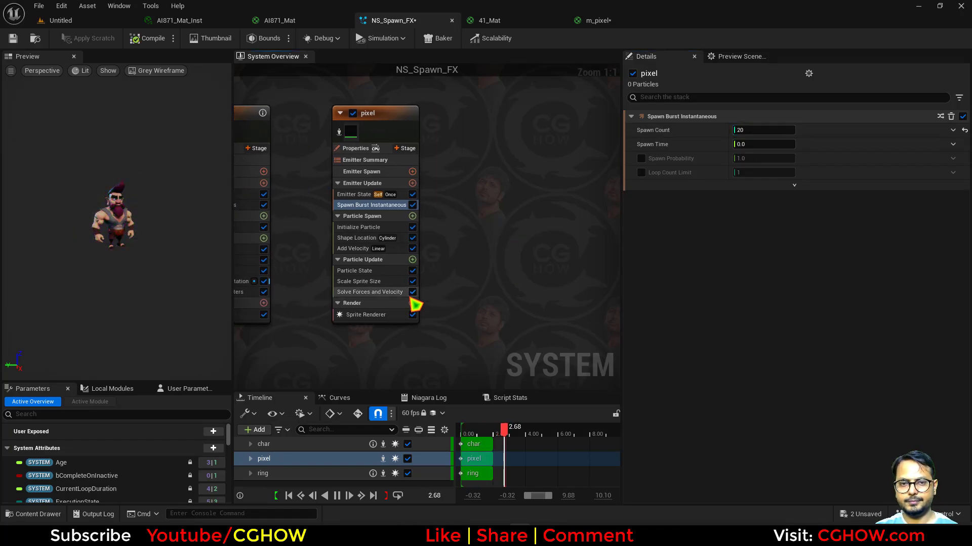
{"action": "left_click", "coordinate": [400, 281]}
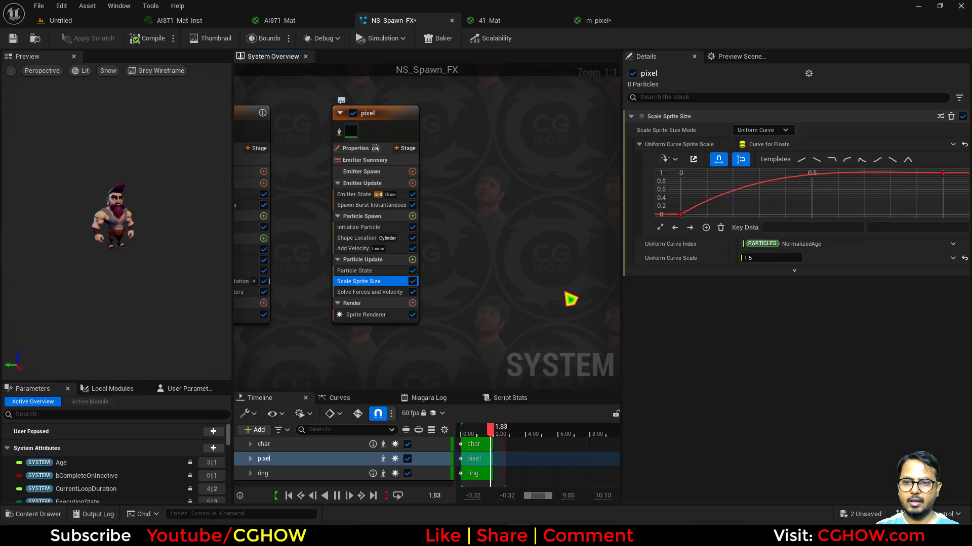
{"action": "left_click", "coordinate": [907, 160]}
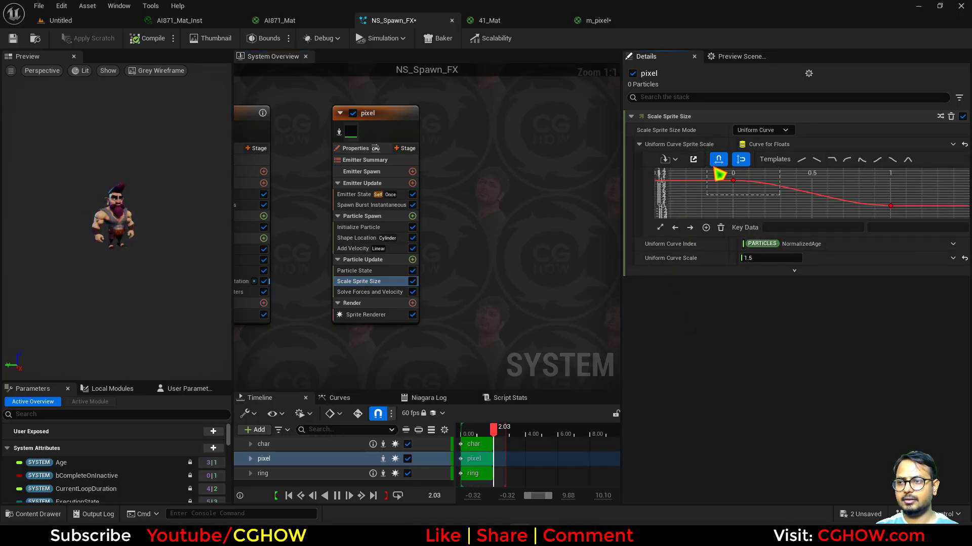
{"action": "left_click", "coordinate": [733, 181]}
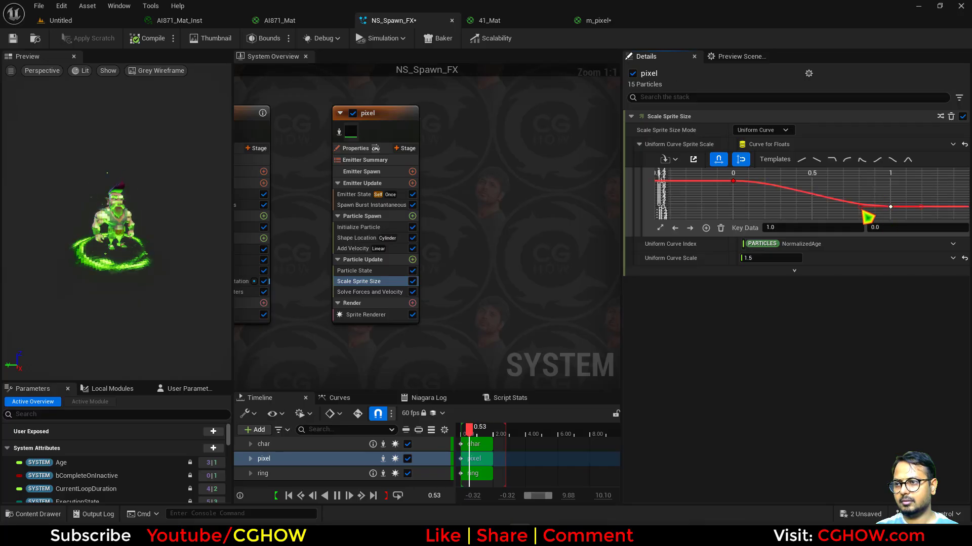
{"action": "left_click", "coordinate": [890, 207]}
- Set pixel's minimum lifetime to 0.2 and its maximum uniform sprite size to 4 in Initialize Particle
{"action": "left_click", "coordinate": [358, 227]}
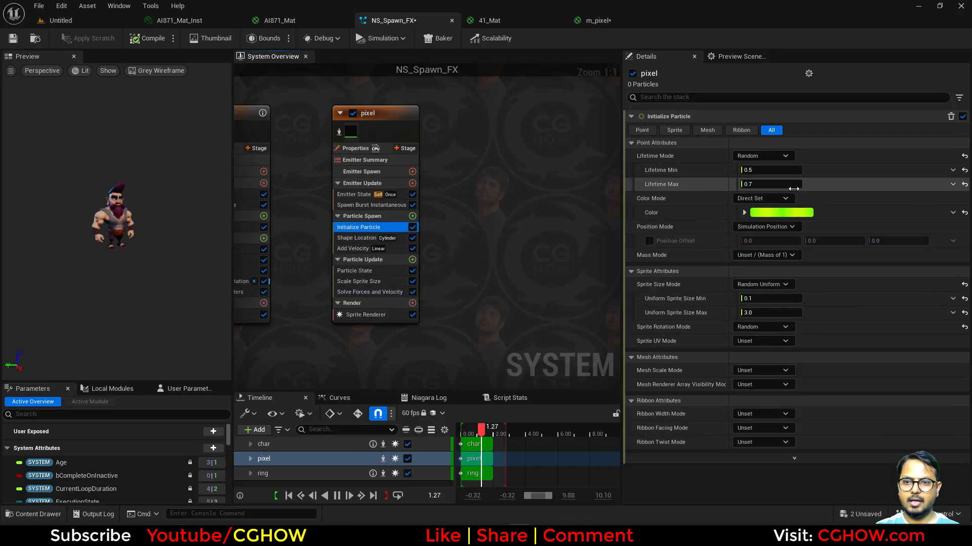
{"action": "left_click", "coordinate": [755, 172]}
{"action": "type", "text": "0.2"}
{"action": "key", "text": "Return"}
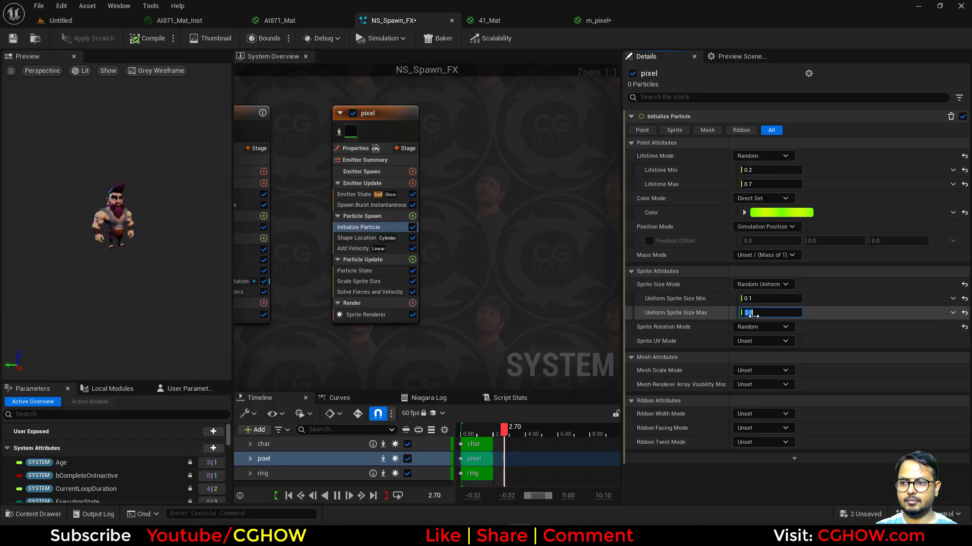
{"action": "type", "text": "4"}
{"action": "key", "text": "Return"}
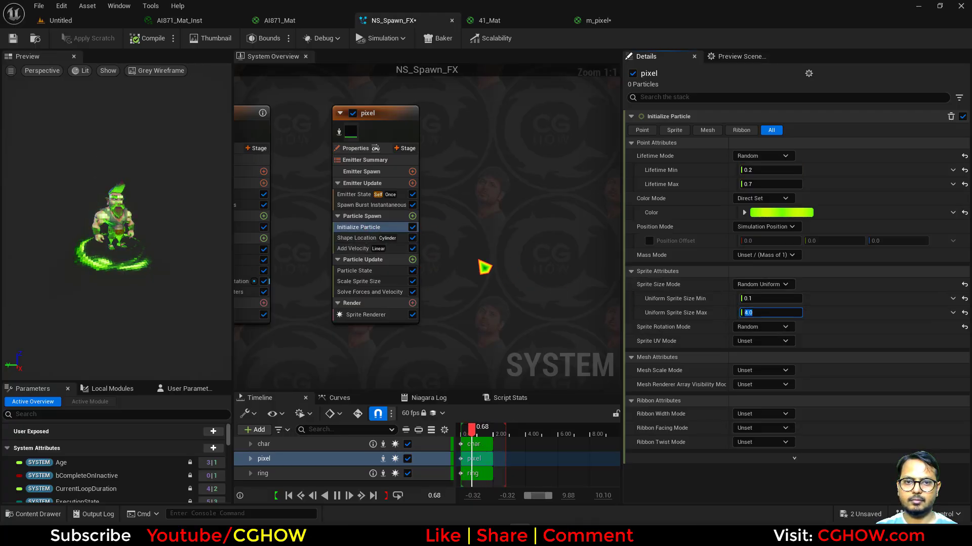
- Duplicate the pixel emitter next to the original and open the copy's Initialize Particle settings
{"action": "left_click", "coordinate": [398, 123]}
{"action": "left_click", "coordinate": [480, 115]}
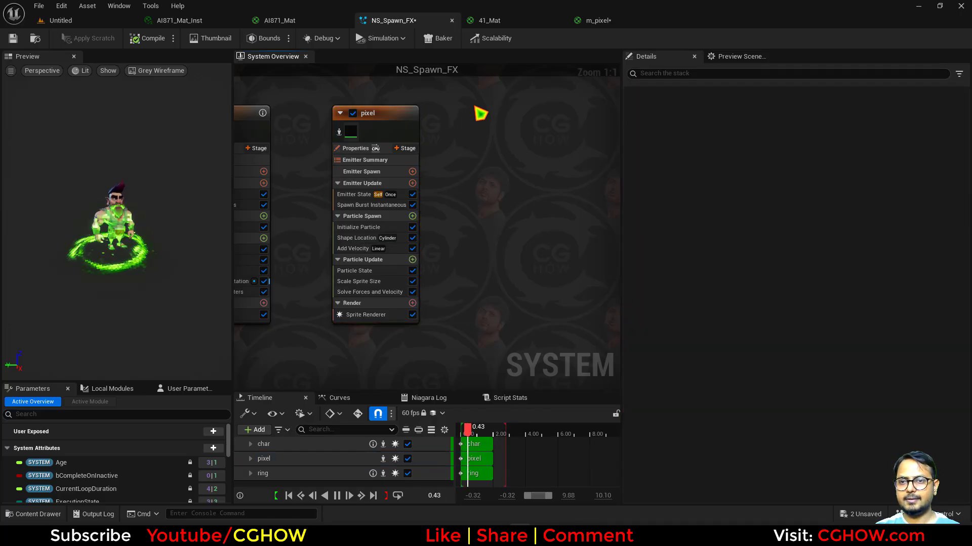
{"action": "key", "text": "ctrl+v"}
{"action": "left_click", "coordinate": [497, 228]}
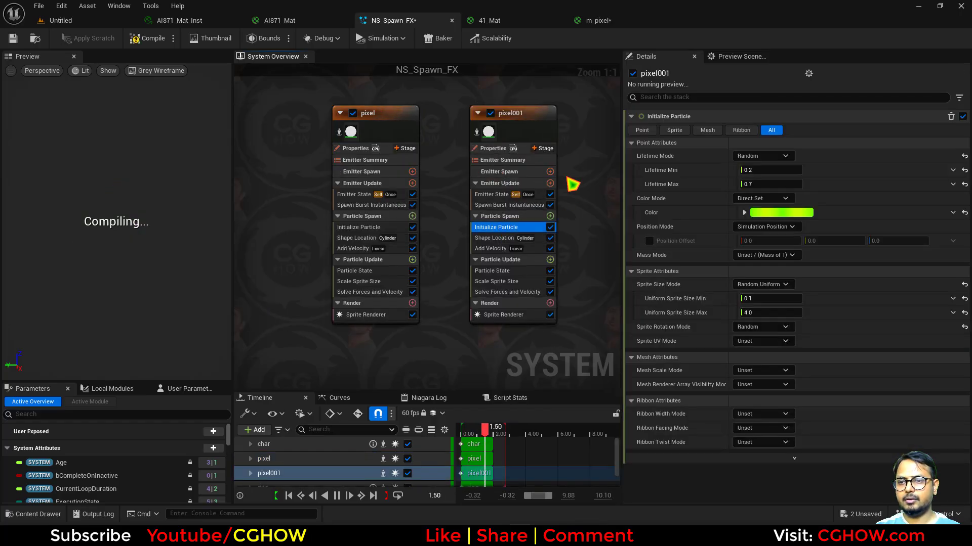
- Set the spawn count of pixel001's Spawn Burst Instantaneous module to 6
{"action": "right_click_drag", "start_coordinate": [607, 269], "coordinate": [533, 272]}
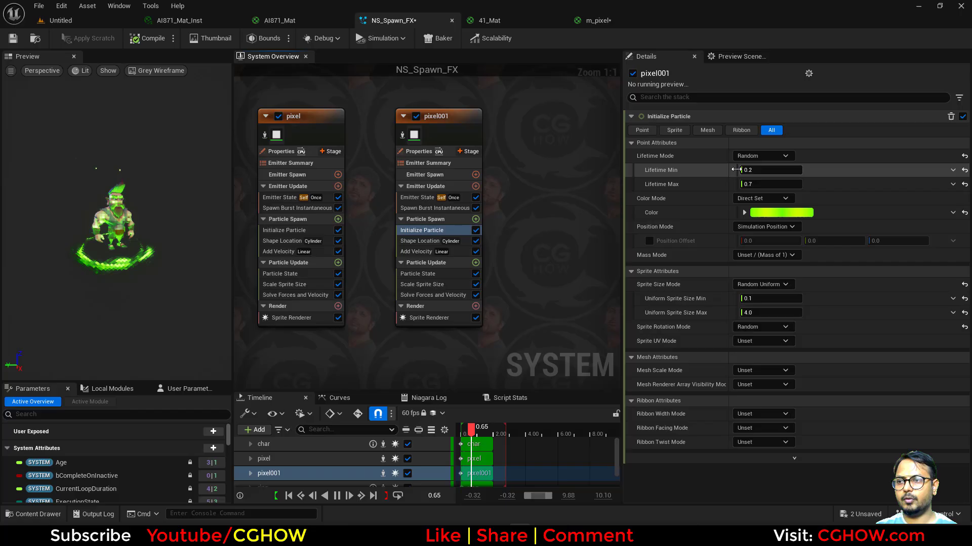
{"action": "left_click", "coordinate": [435, 208]}
{"action": "left_click", "coordinate": [754, 130]}
{"action": "type", "text": "6"}
{"action": "key", "text": "Return"}
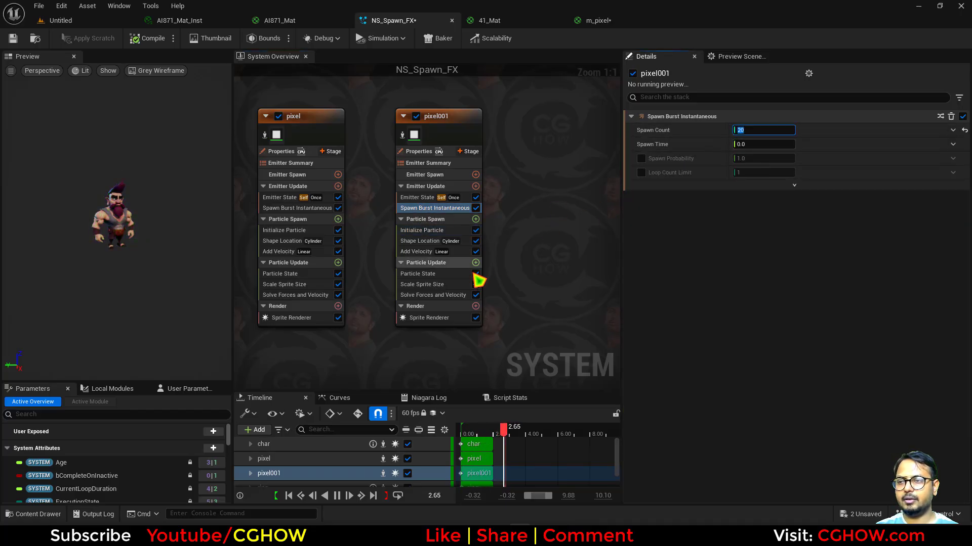
- Add Scale Sprite Size by Speed to pixel001's Particle Update, with minimum scale factor 1, 5 and maximum 1, 50
{"action": "left_click", "coordinate": [476, 263]}
{"action": "type", "text": "size"}
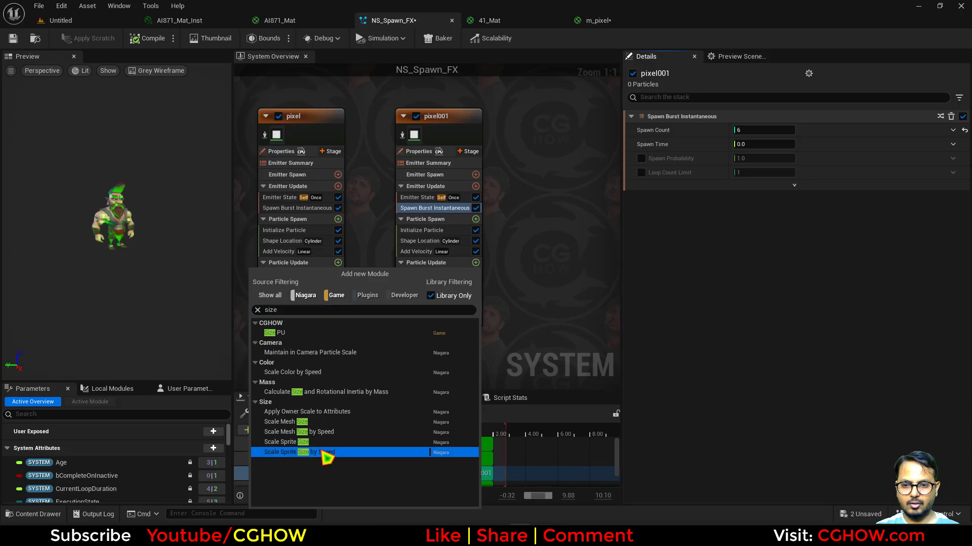
{"action": "left_click", "coordinate": [326, 457]}
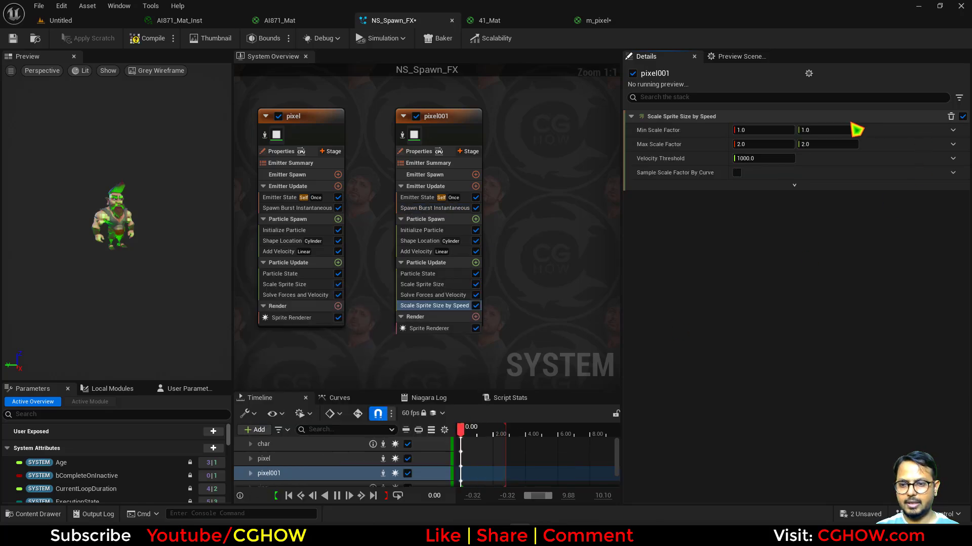
{"action": "left_click", "coordinate": [742, 144]}
{"action": "left_click", "coordinate": [813, 130]}
{"action": "type", "text": "5"}
{"action": "key", "text": "Return"}
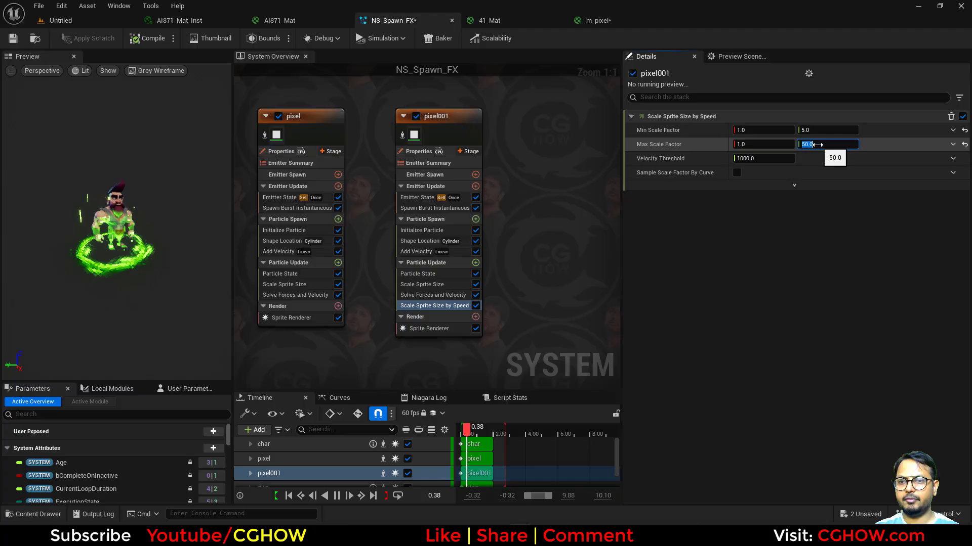
- Set the Y scale factors of pixel001's Scale Sprite Size by Speed to minimum 20 and maximum 50
{"action": "left_click", "coordinate": [814, 133]}
{"action": "type", "text": "2"}
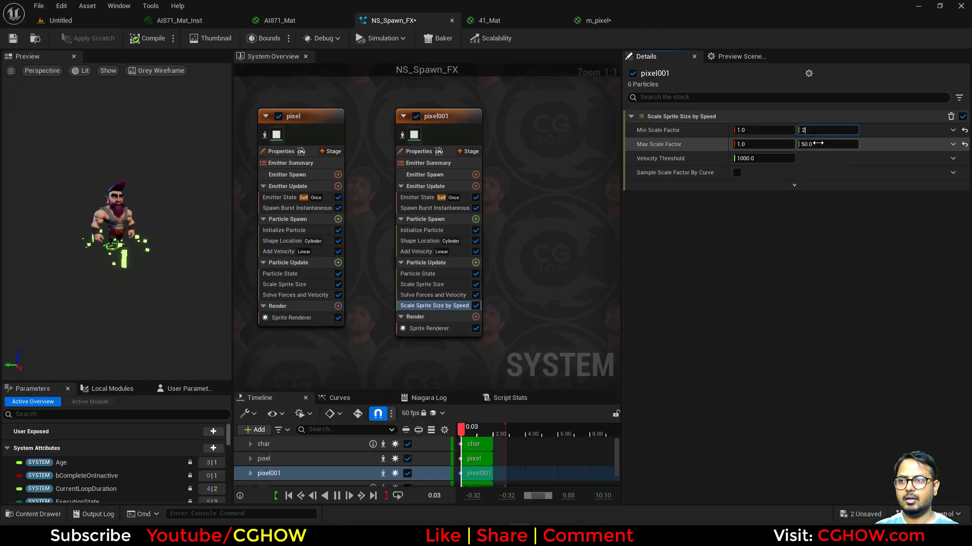
{"action": "type", "text": "5"}
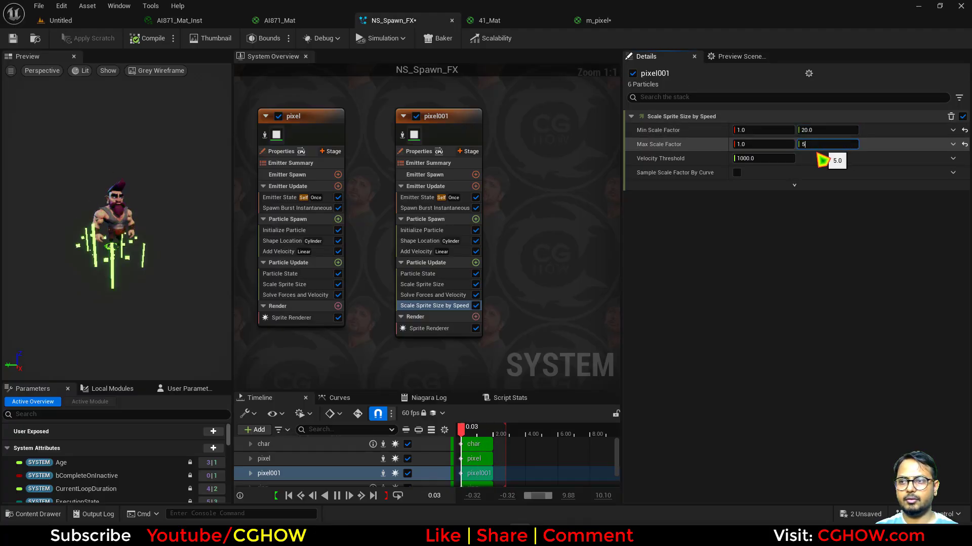
{"action": "type", "text": "0"}
{"action": "key", "text": "Return"}
- Check pixel001's Sprite Renderer settings and set its maximum uniform sprite size in Initialize Particle to 2
{"action": "left_click", "coordinate": [454, 327]}
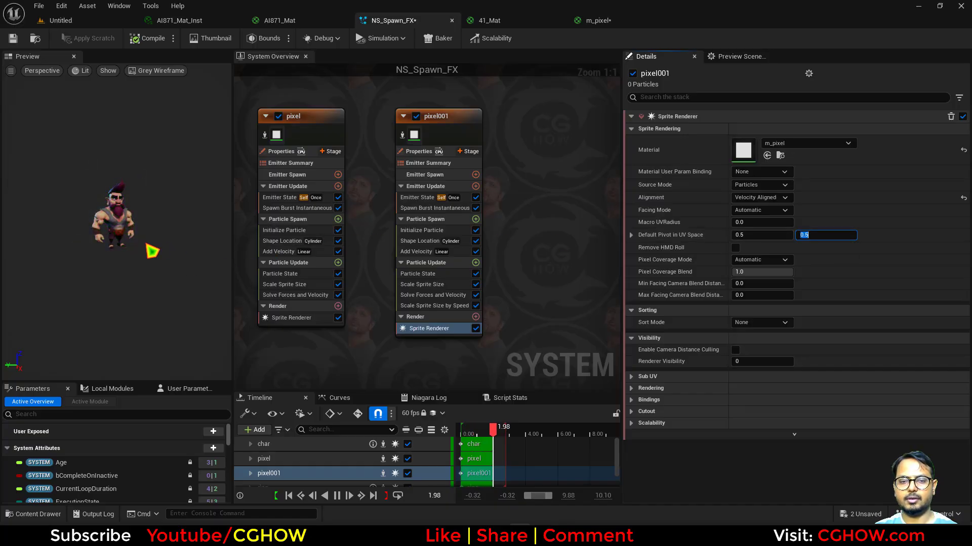
{"action": "mouse_move", "coordinate": [132, 223]}
{"action": "right_mouse_down"}
{"action": "mouse_move", "coordinate": [132, 258]}
{"action": "mouse_move", "coordinate": [132, 208]}
{"action": "right_mouse_up"}
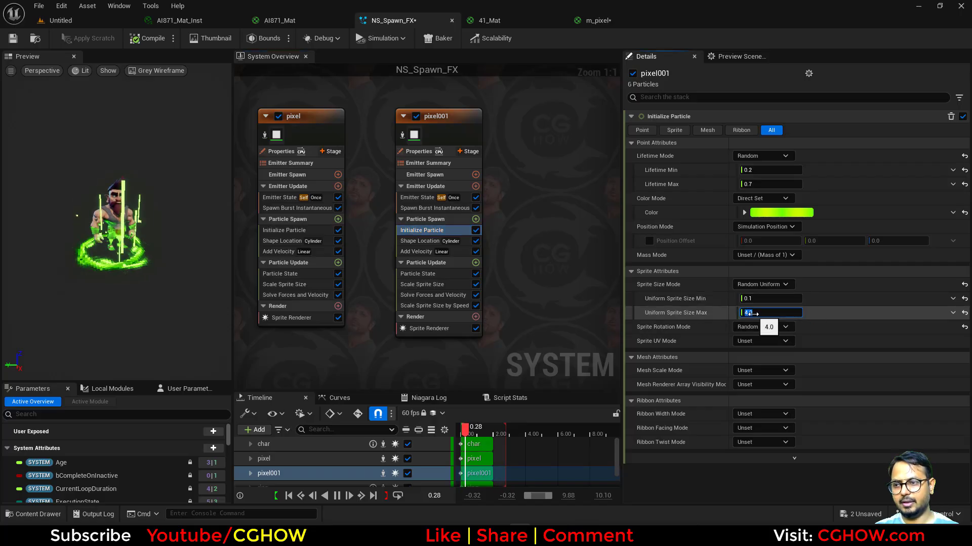
{"action": "type", "text": "2"}
{"action": "key", "text": "Return"}
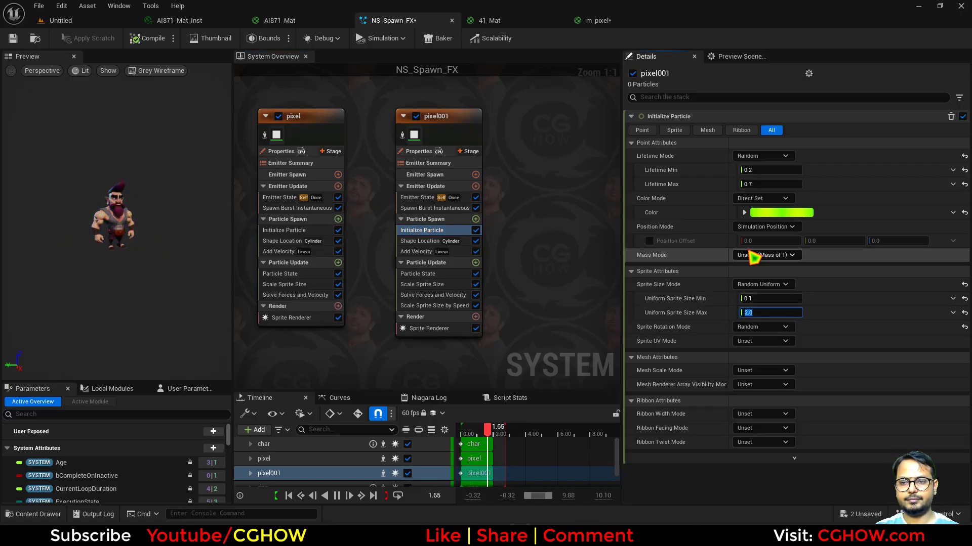
- Set the Z velocity range in pixel001's Add Velocity module to minimum 100 and maximum 300
{"action": "left_click", "coordinate": [412, 251]}
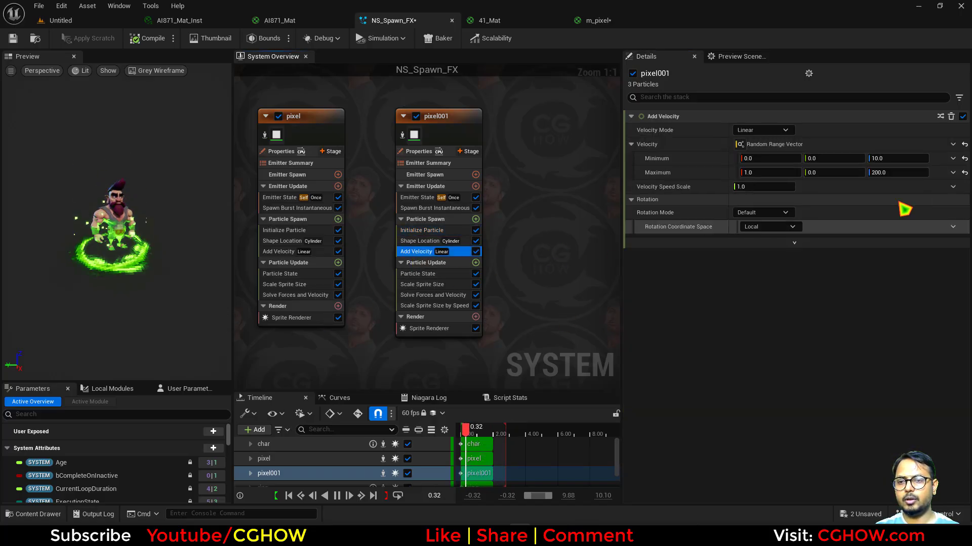
{"action": "type", "text": "300"}
{"action": "key", "text": "Return"}
{"action": "left_click", "coordinate": [898, 158]}
{"action": "type", "text": "100"}
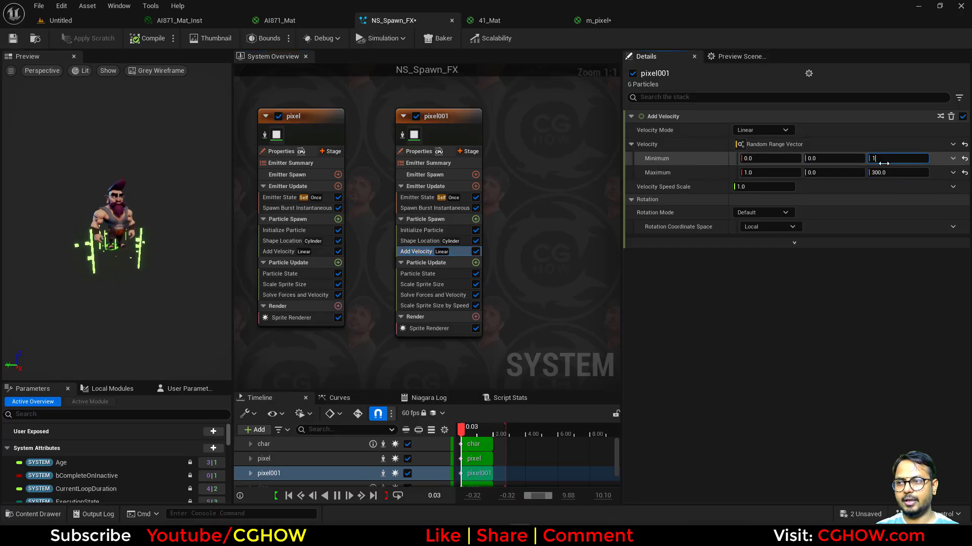
- Set the minimum Z velocity in pixel001's Add Velocity module to 100
{"action": "key", "text": "Return"}
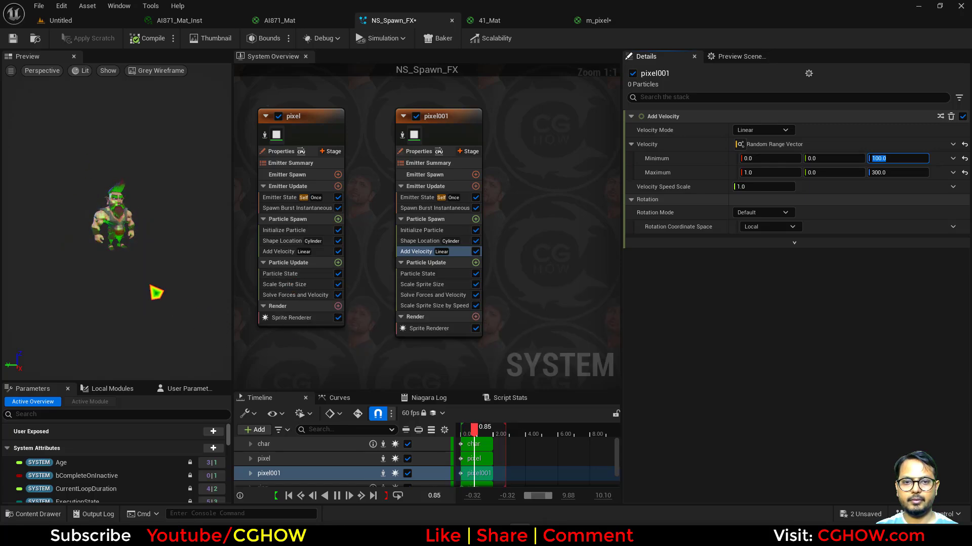
- Isolate the ring emitter in the preview and check the graph of its sprite material, 41_Mat
{"action": "right_click_drag", "start_coordinate": [352, 354], "coordinate": [455, 339]}
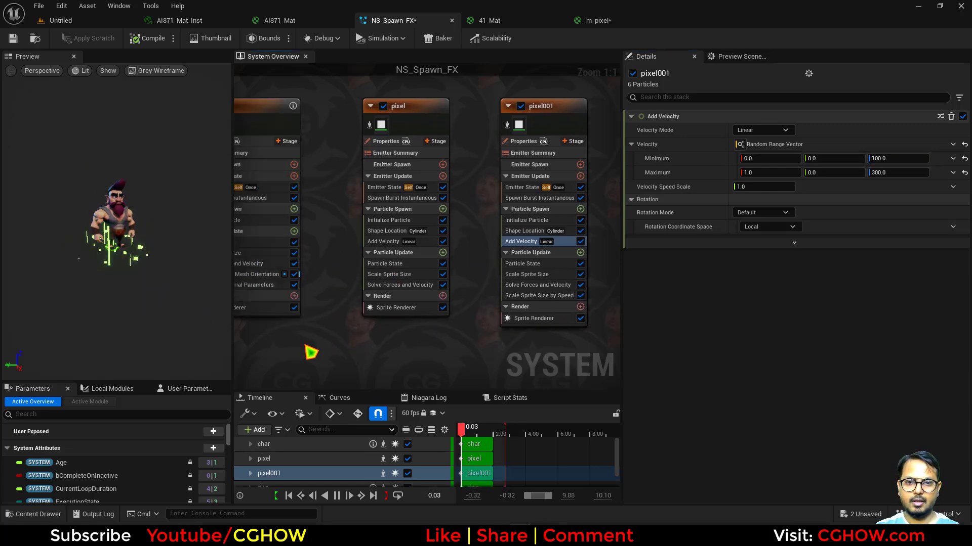
{"action": "right_click_drag", "start_coordinate": [308, 346], "coordinate": [424, 329]}
{"action": "right_click_drag", "start_coordinate": [296, 105], "coordinate": [379, 159]}
{"action": "left_click", "coordinate": [398, 165]}
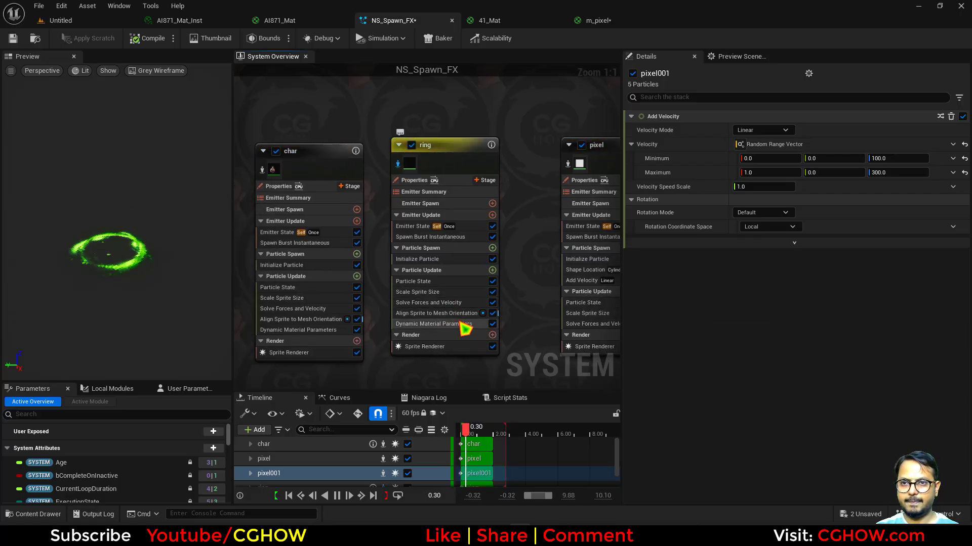
{"action": "left_click", "coordinate": [444, 347]}
{"action": "double_click", "coordinate": [742, 161]}
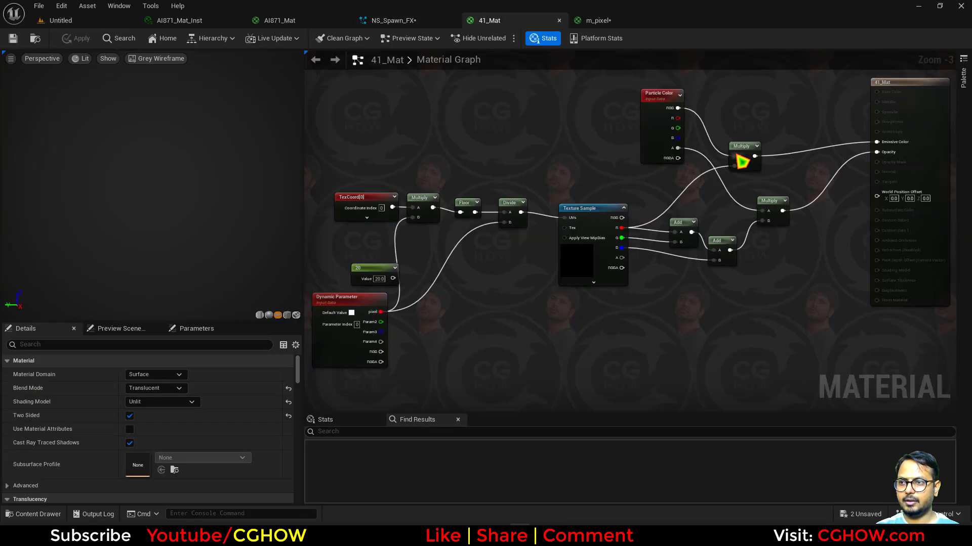
{"action": "left_click", "coordinate": [397, 20]}
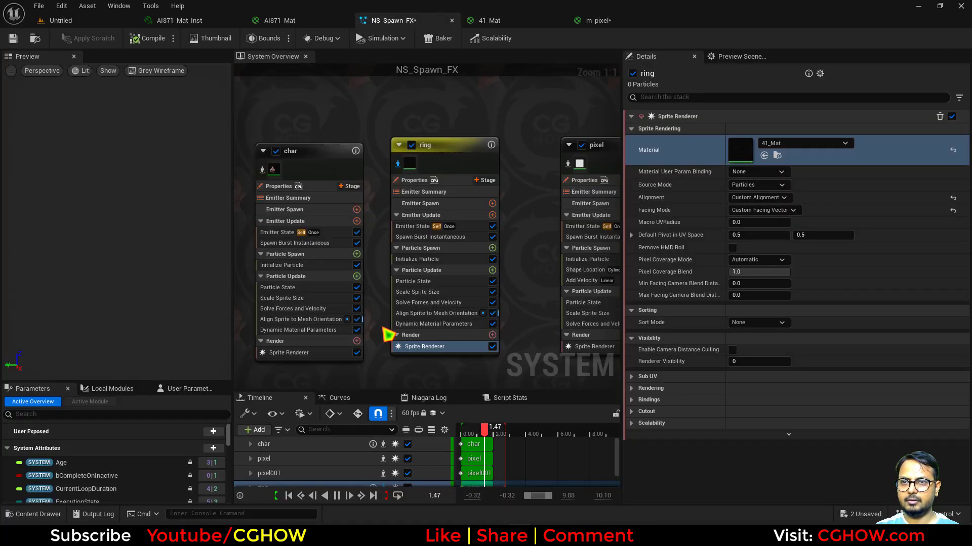
- Add a Scale Color module to ring's Particle Update and drive Scale Alpha with Float from Curve
{"action": "left_click", "coordinate": [493, 271]}
{"action": "type", "text": "sca"}
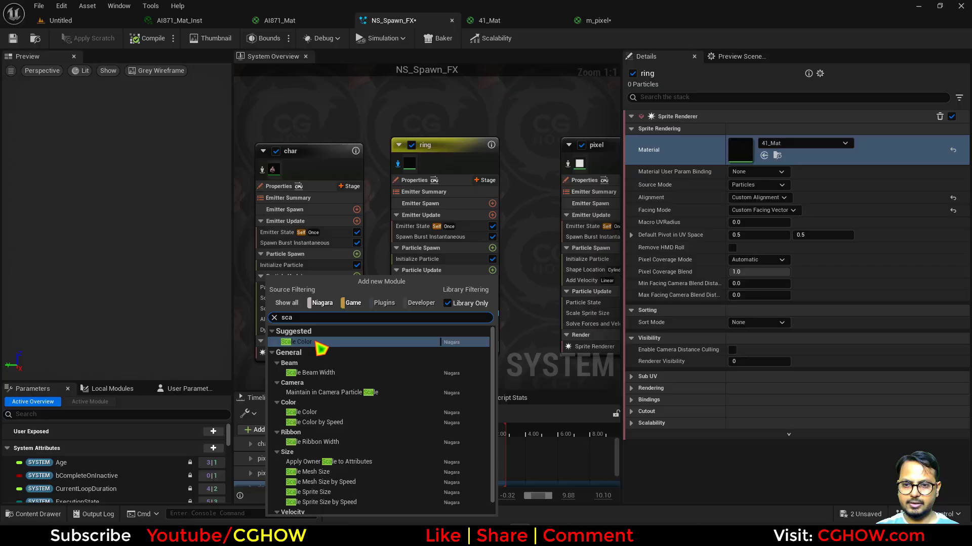
{"action": "left_click", "coordinate": [317, 343]}
{"action": "left_click", "coordinate": [941, 158]}
{"action": "left_click", "coordinate": [749, 239]}
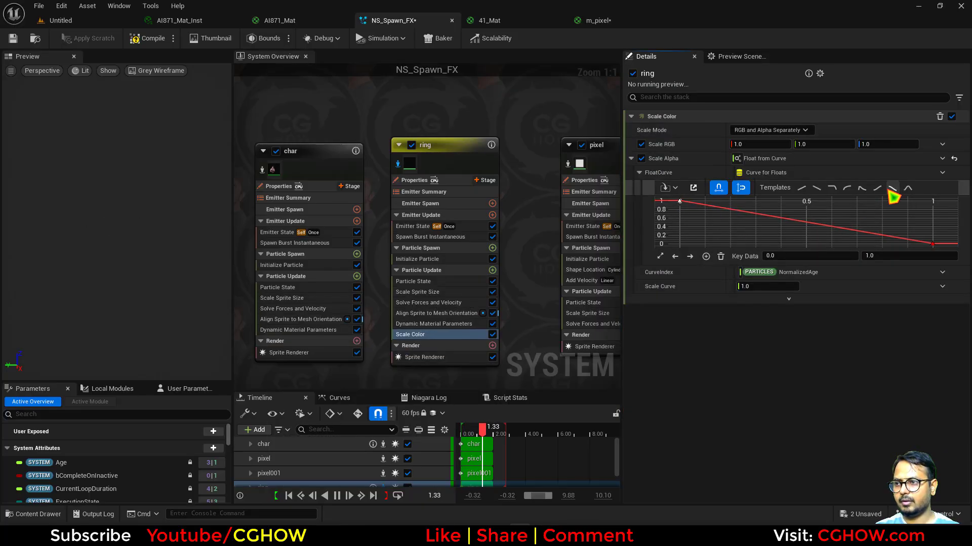
- Give ring's Scale Alpha curve a smooth falling shape and move its first key to time 0.5
{"action": "left_click", "coordinate": [661, 256]}
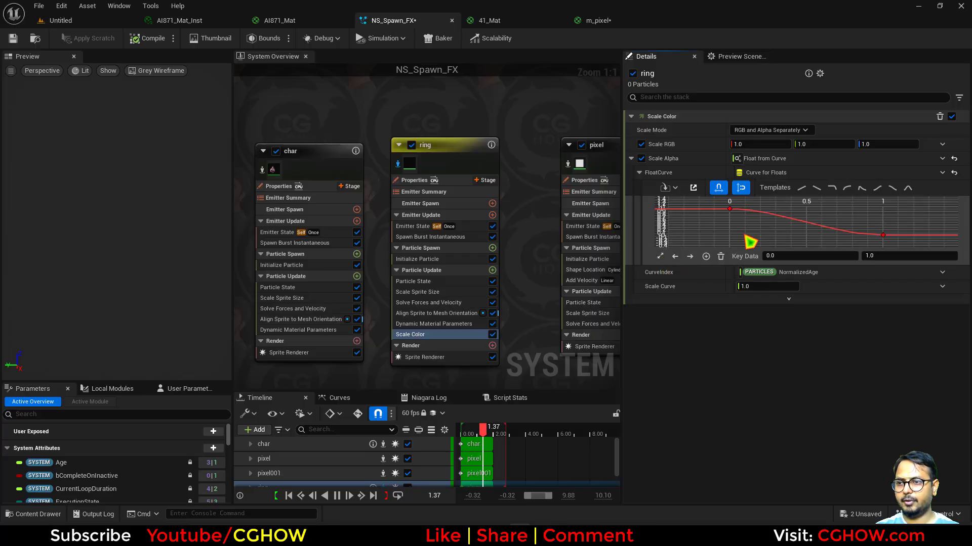
{"action": "left_click", "coordinate": [781, 258]}
{"action": "type", "text": "0.5"}
{"action": "key", "text": "Return"}
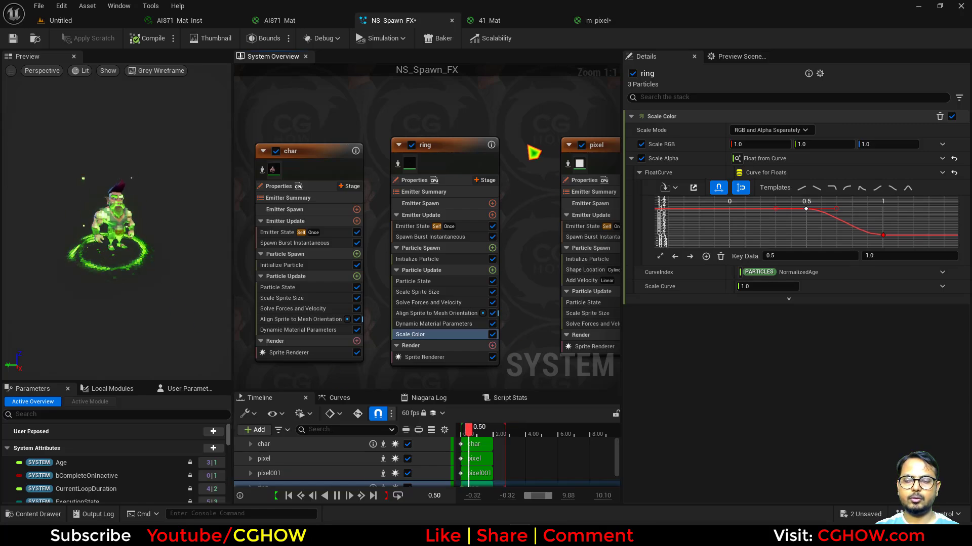
- Duplicate the pixel emitter and place the copy below the original
{"action": "right_click_drag", "start_coordinate": [532, 152], "coordinate": [420, 152]}
{"action": "right_click_drag", "start_coordinate": [490, 146], "coordinate": [348, 116]}
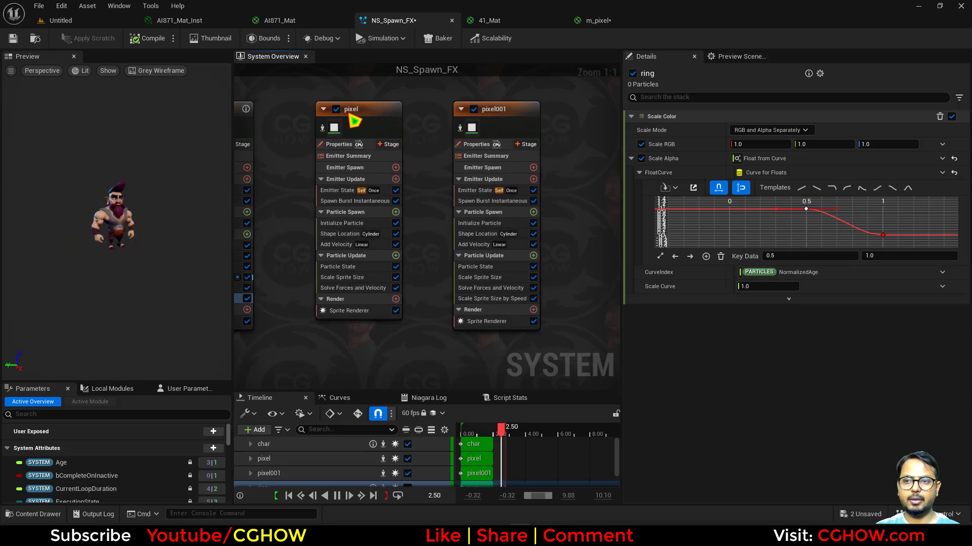
{"action": "scroll", "coordinate": [348, 115], "scroll_direction": "down", "scroll_amount": 2}
{"action": "left_click", "coordinate": [364, 115]}
{"action": "right_click_drag", "start_coordinate": [330, 329], "coordinate": [401, 243]}
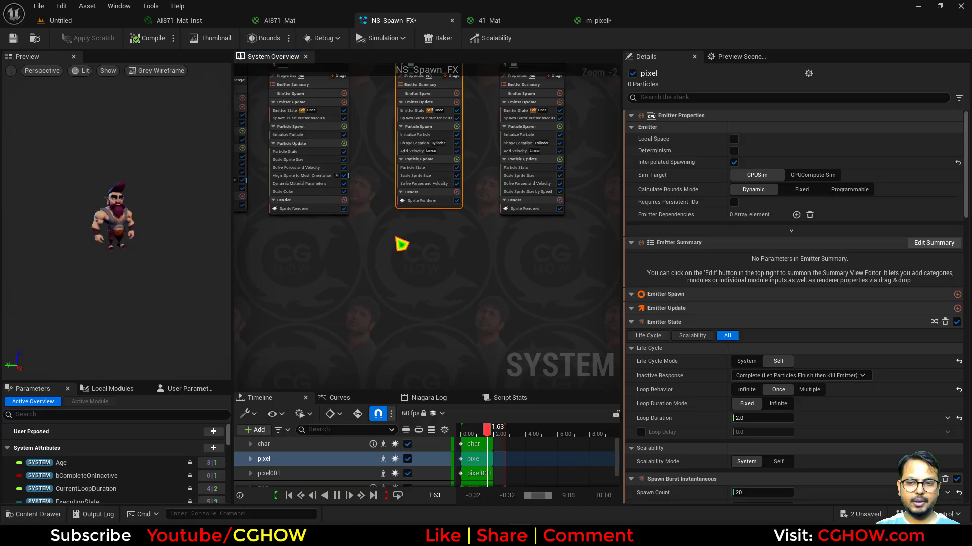
{"action": "left_click", "coordinate": [401, 239]}
{"action": "key", "text": "ctrl+v"}
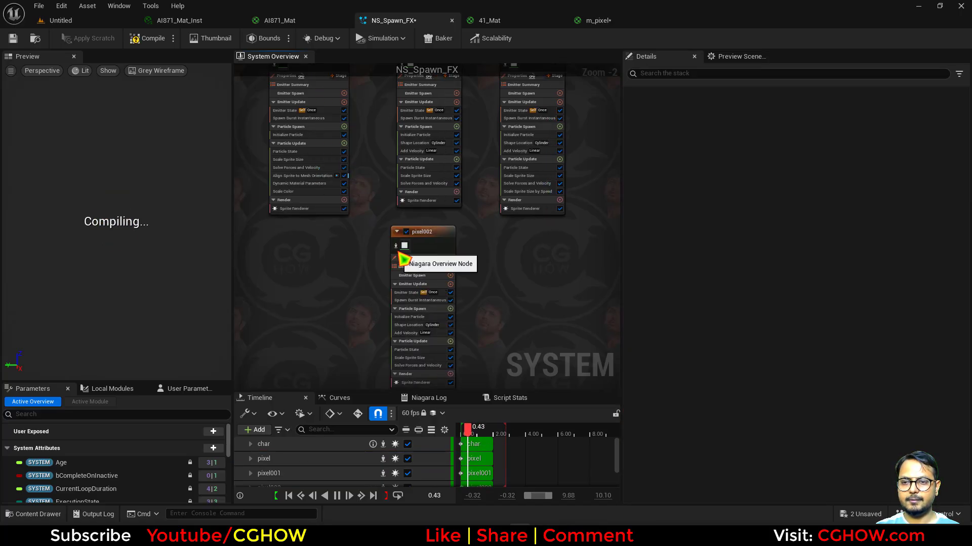
- Change the velocity mode of pixel002's Add Velocity module to From Point
{"action": "scroll", "coordinate": [397, 249], "scroll_direction": "up", "scroll_amount": 2}
{"action": "right_click_drag", "start_coordinate": [330, 285], "coordinate": [330, 210]}
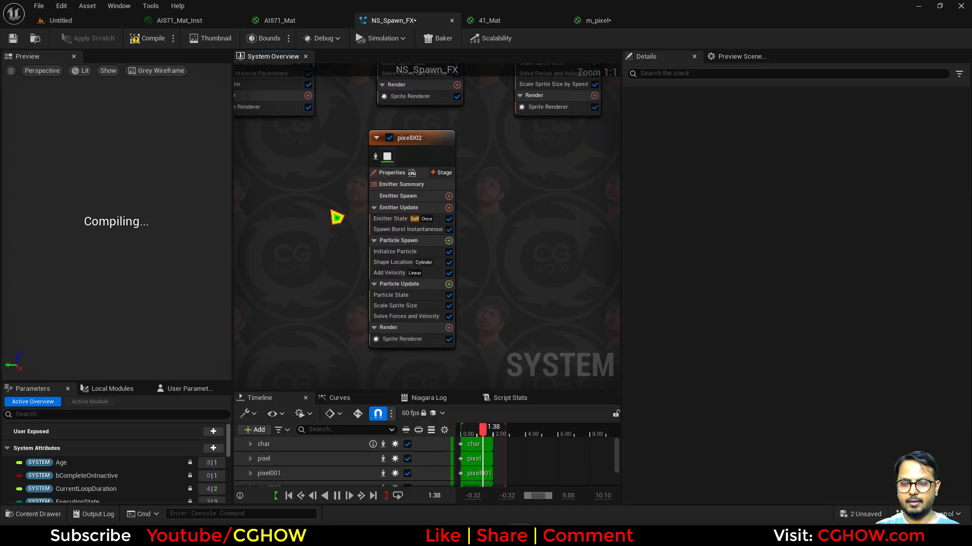
{"action": "left_click", "coordinate": [390, 274]}
{"action": "left_click", "coordinate": [763, 131]}
{"action": "left_click", "coordinate": [774, 152]}
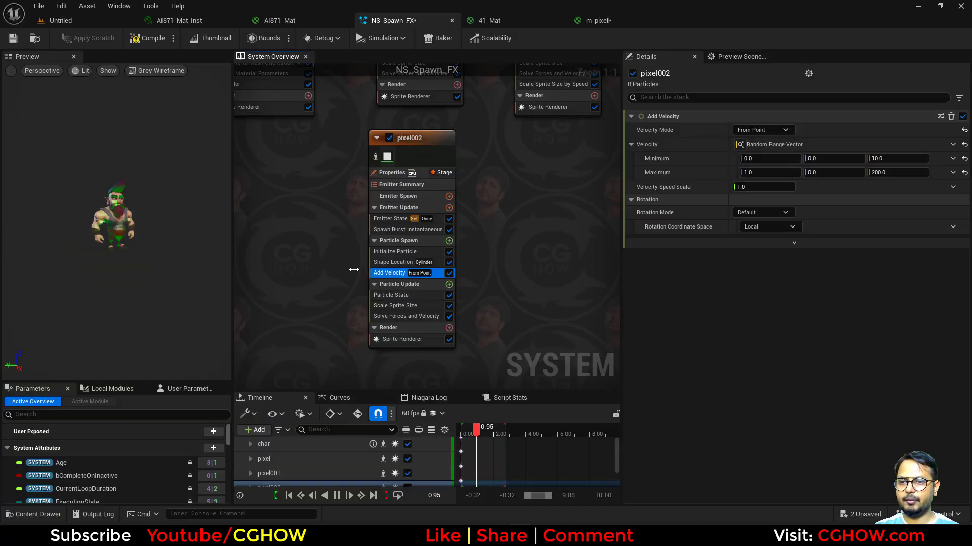
- Switch pixel002's Shape Location to a Torus with large radius 5 and handle radius 0
{"action": "left_click", "coordinate": [400, 262]}
{"action": "left_click", "coordinate": [762, 156]}
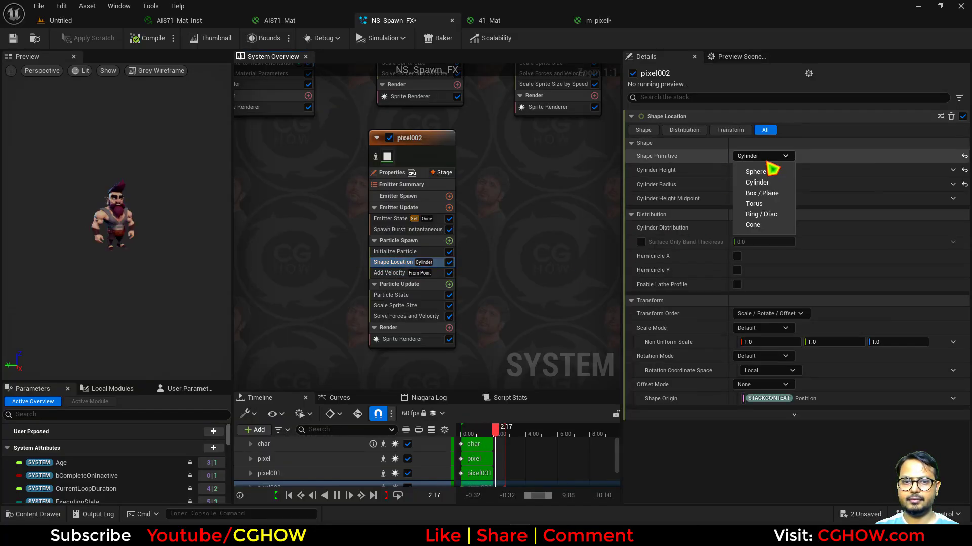
{"action": "left_click", "coordinate": [755, 203]}
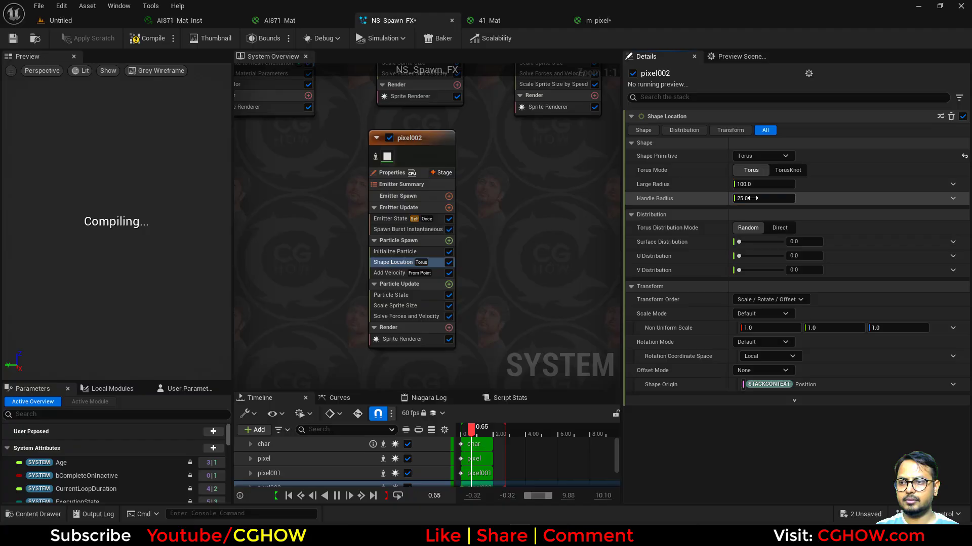
{"action": "left_click", "coordinate": [752, 198]}
{"action": "type", "text": "0"}
{"action": "key", "text": "Return"}
{"action": "left_click", "coordinate": [754, 185]}
{"action": "type", "text": "5"}
{"action": "key", "text": "Return"}
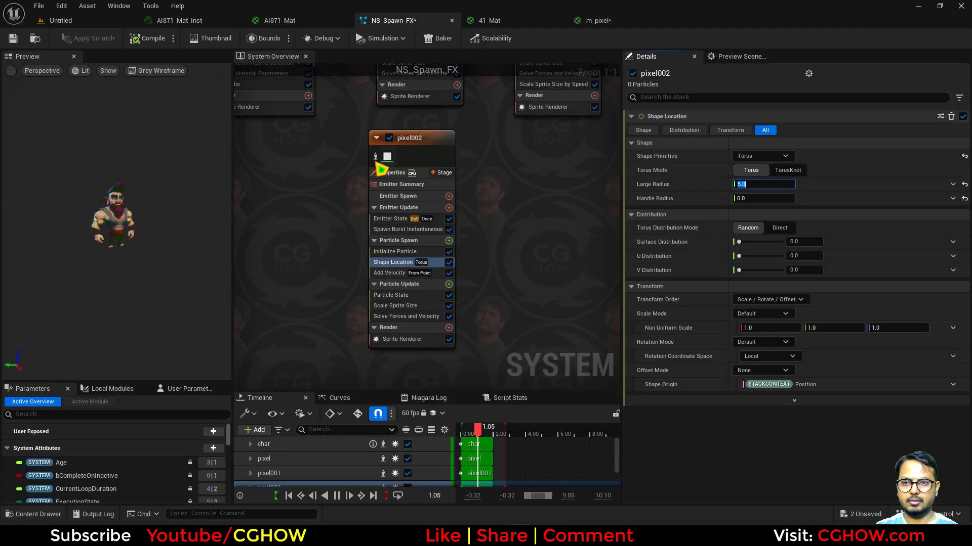
- Isolate pixel002 in the preview and set its Add Velocity speed to about 152.5
{"action": "left_click", "coordinate": [375, 158]}
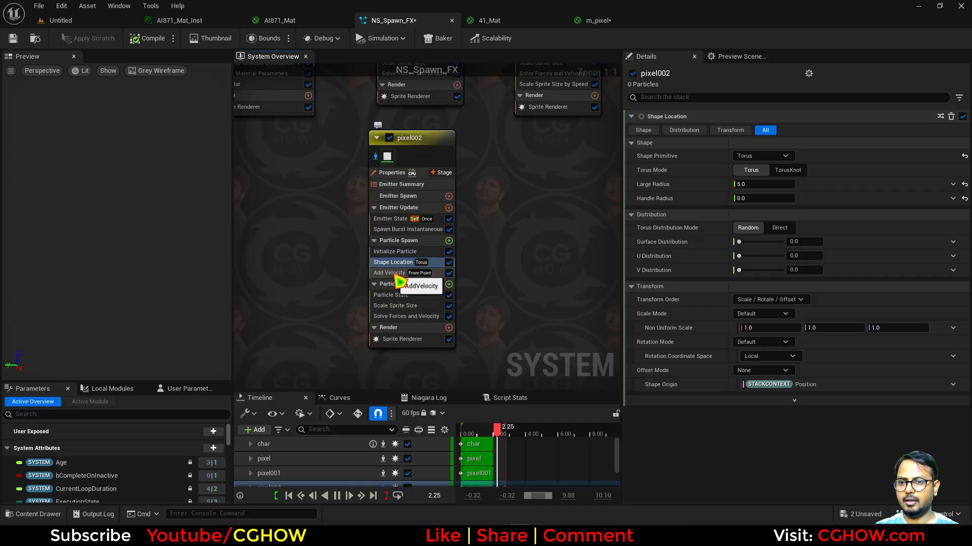
{"action": "left_click", "coordinate": [394, 275]}
{"action": "left_click_drag", "start_coordinate": [775, 148], "coordinate": [765, 145]}
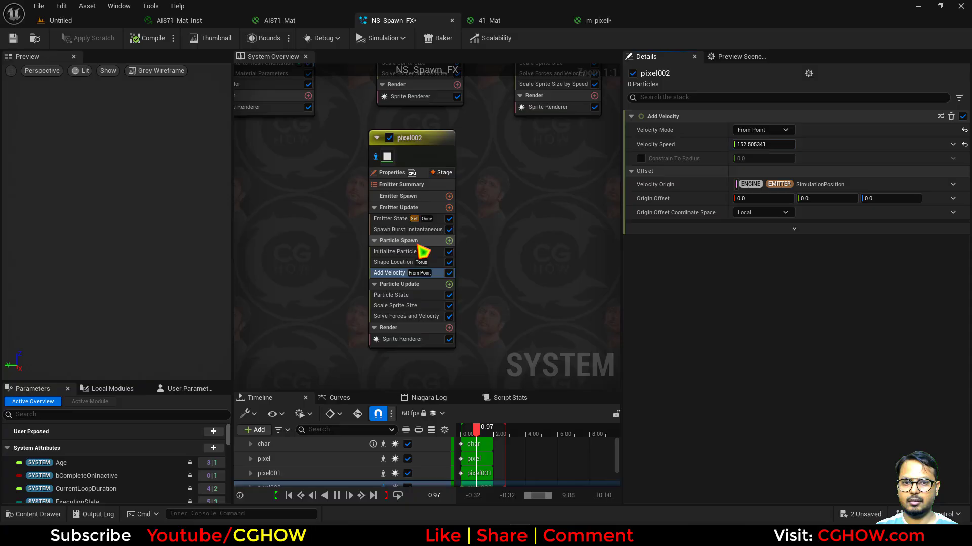
- Set pixel002's Spawn Burst Instantaneous count to 50 and stop isolating the emitter
{"action": "left_click", "coordinate": [408, 230]}
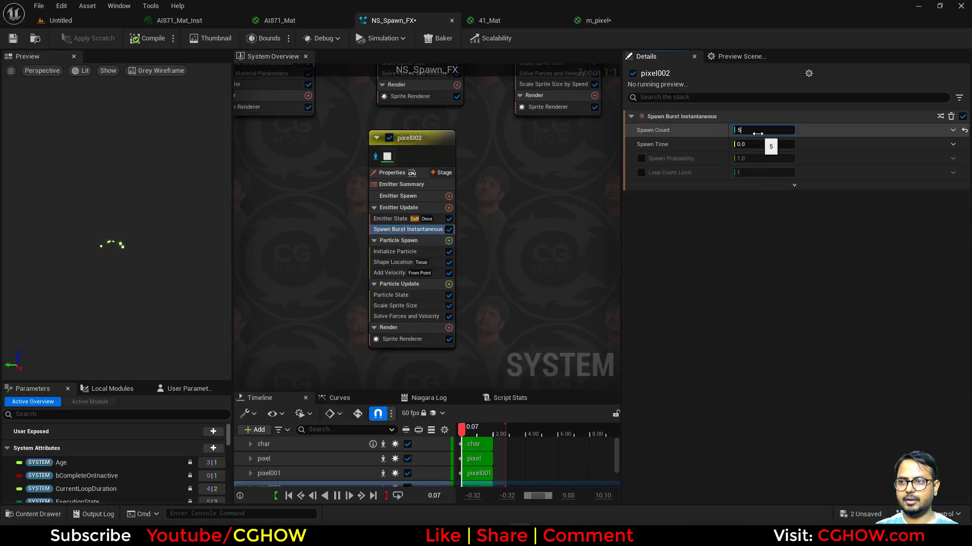
{"action": "left_click", "coordinate": [375, 158]}
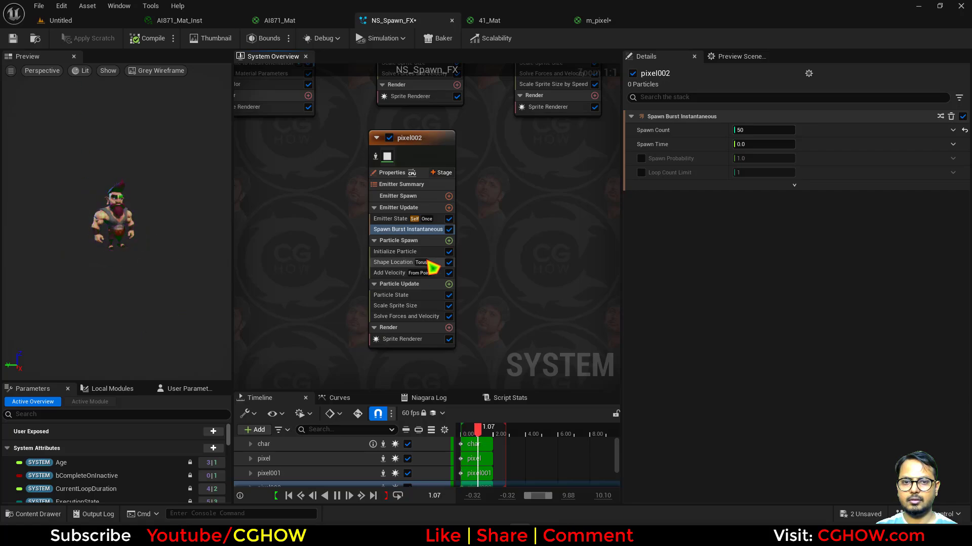
- Move the first key of pixel002's Scale Sprite Size curve to time 0.7
{"action": "left_click", "coordinate": [405, 306]}
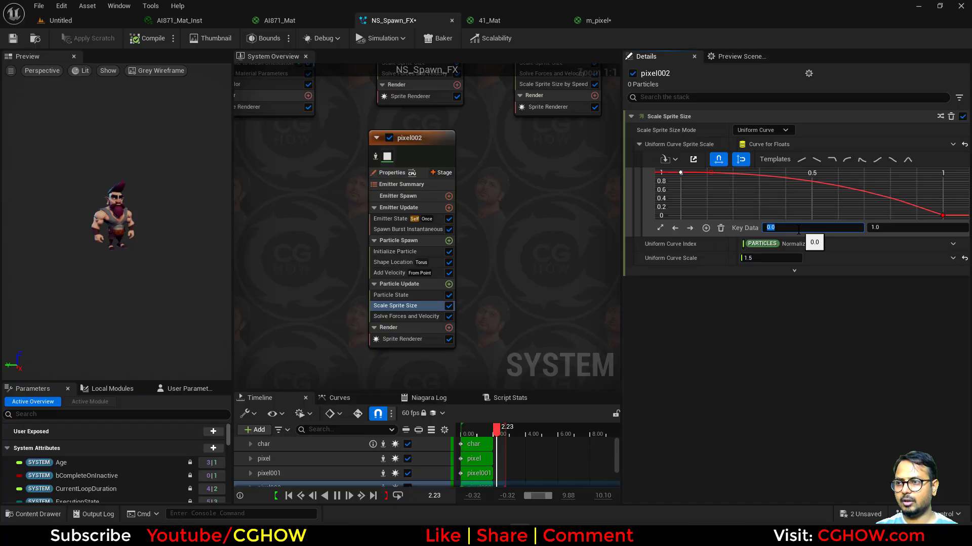
{"action": "type", "text": "0.7"}
{"action": "key", "text": "Return"}
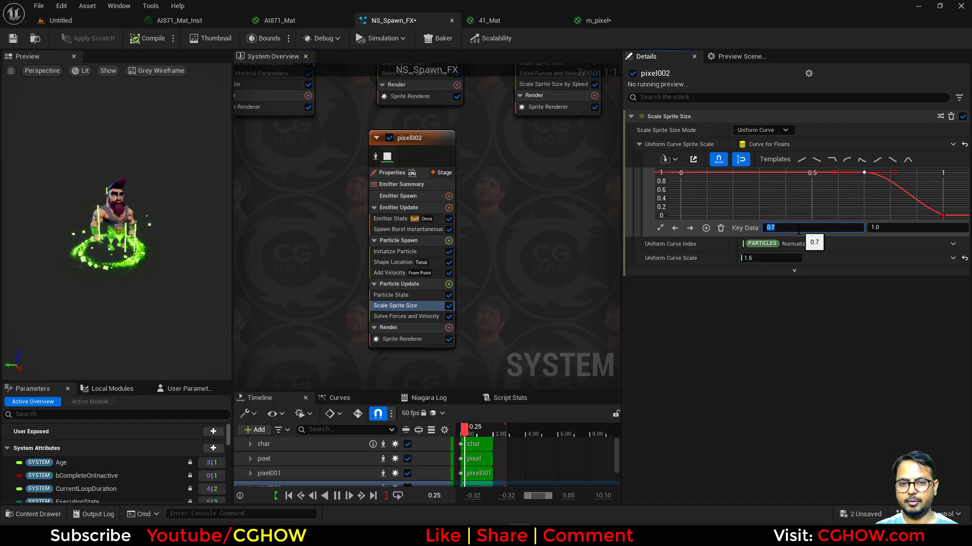
- Set the velocity speed in pixel002's Add Velocity module to about 105.4
{"action": "left_click", "coordinate": [390, 273]}
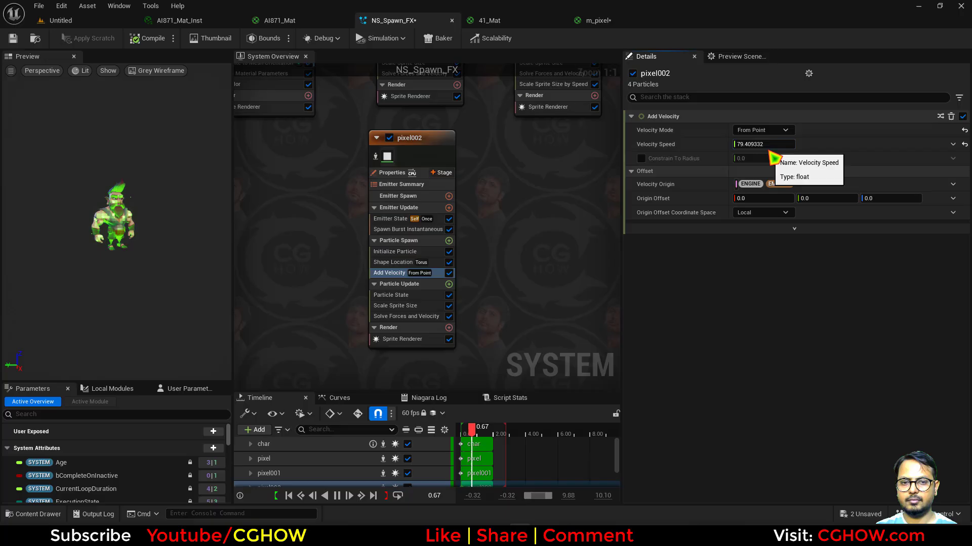
{"action": "left_click_drag", "start_coordinate": [770, 146], "coordinate": [809, 146]}
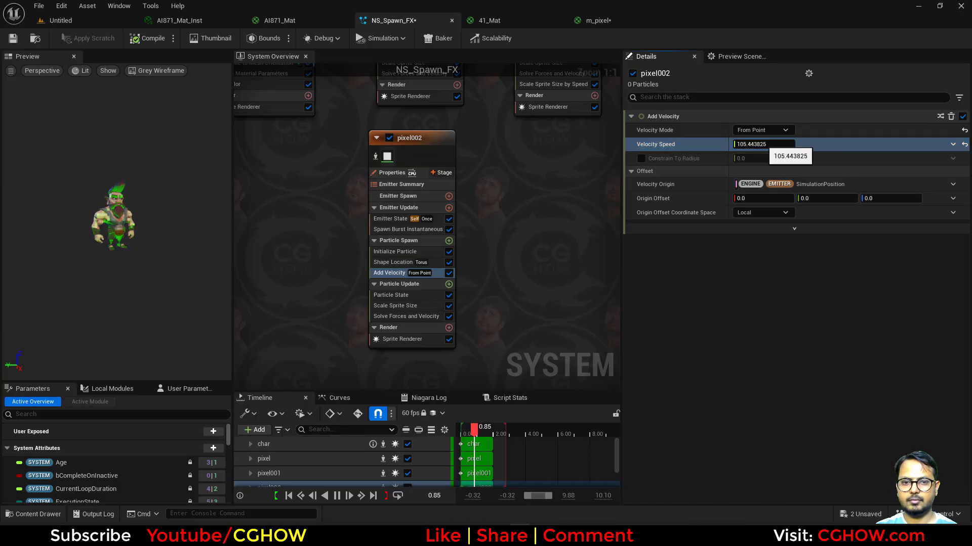
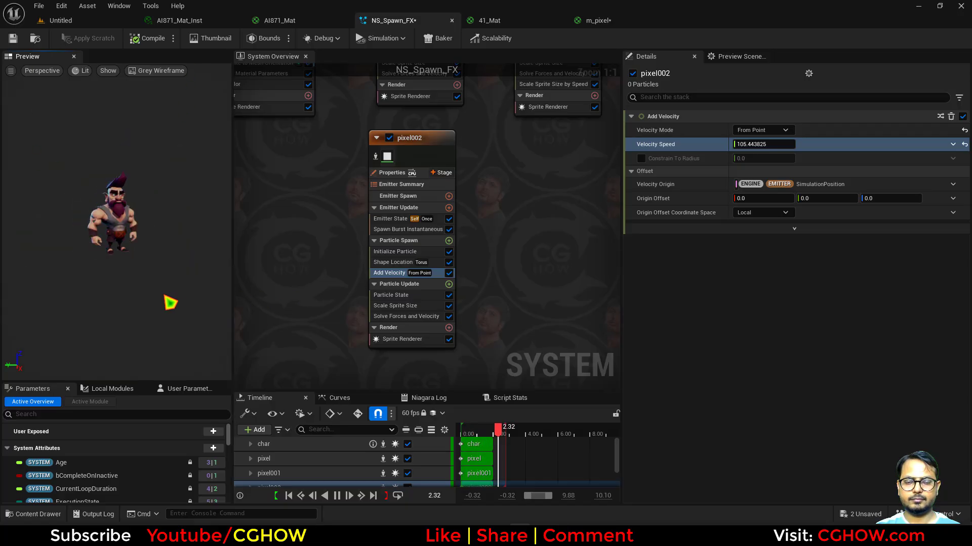
- Duplicate the ring emitter and place the copy below the original, beside pixel002
{"action": "scroll", "coordinate": [282, 288], "scroll_direction": "down", "scroll_amount": 4}
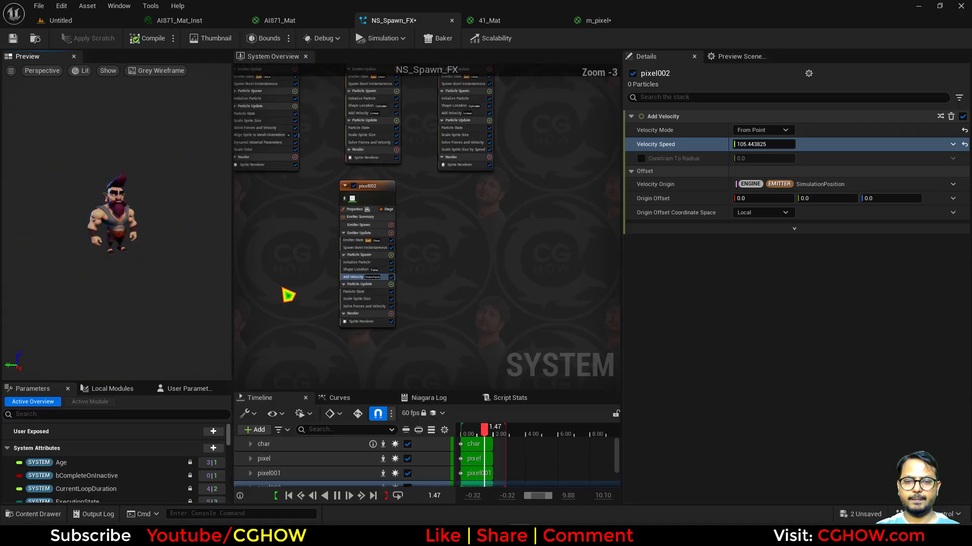
{"action": "right_click_drag", "start_coordinate": [284, 288], "coordinate": [521, 253]}
{"action": "left_click", "coordinate": [516, 147]}
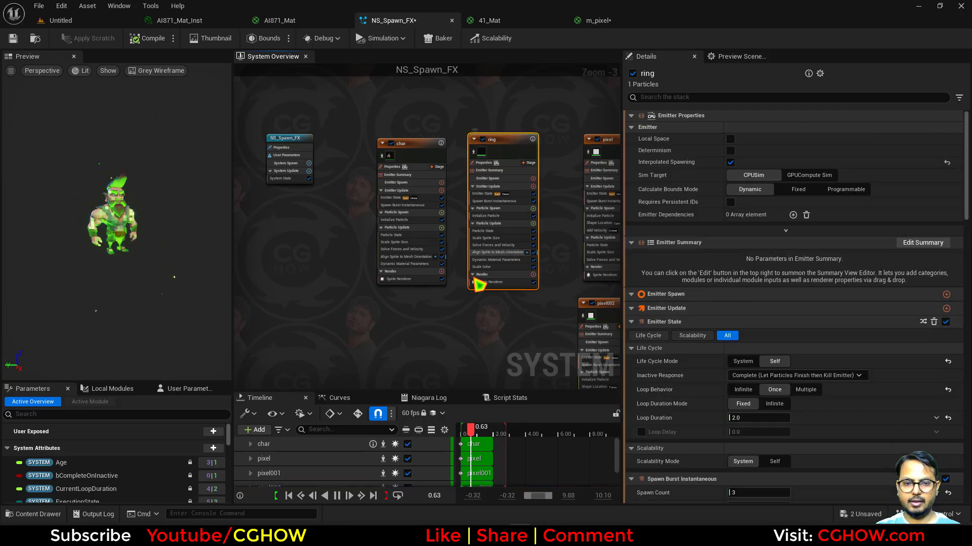
{"action": "right_click_drag", "start_coordinate": [478, 332], "coordinate": [408, 240]}
{"action": "left_click", "coordinate": [408, 243]}
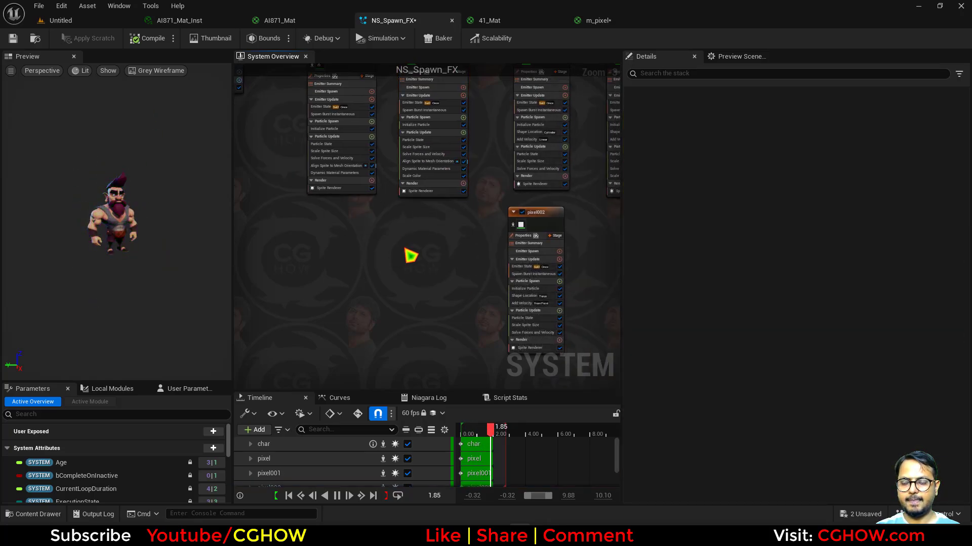
{"action": "key", "text": "ctrl+v"}
- Isolate ring001 and set its pixel value in Dynamic Material Parameters to 500 after trying 100
{"action": "scroll", "coordinate": [408, 244], "scroll_direction": "up", "scroll_amount": 4}
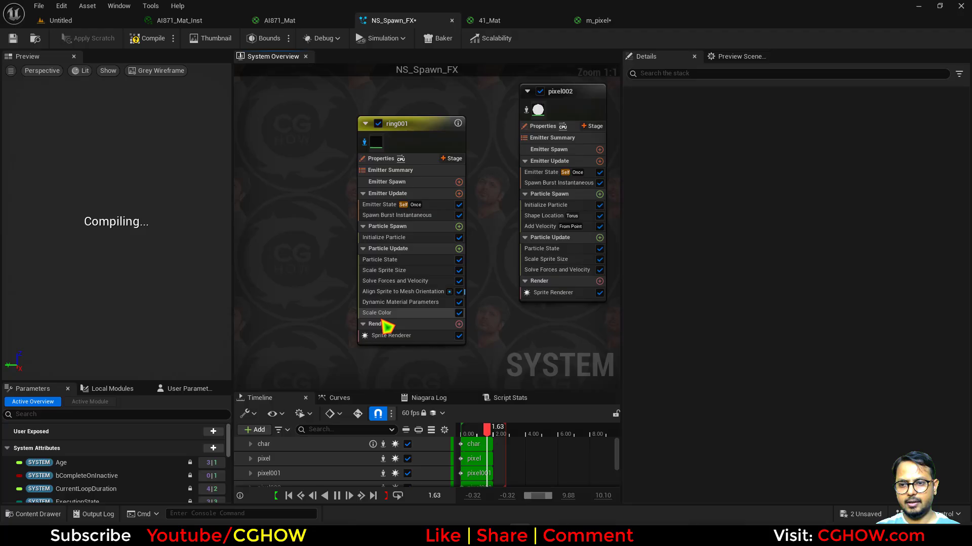
{"action": "left_click", "coordinate": [400, 303]}
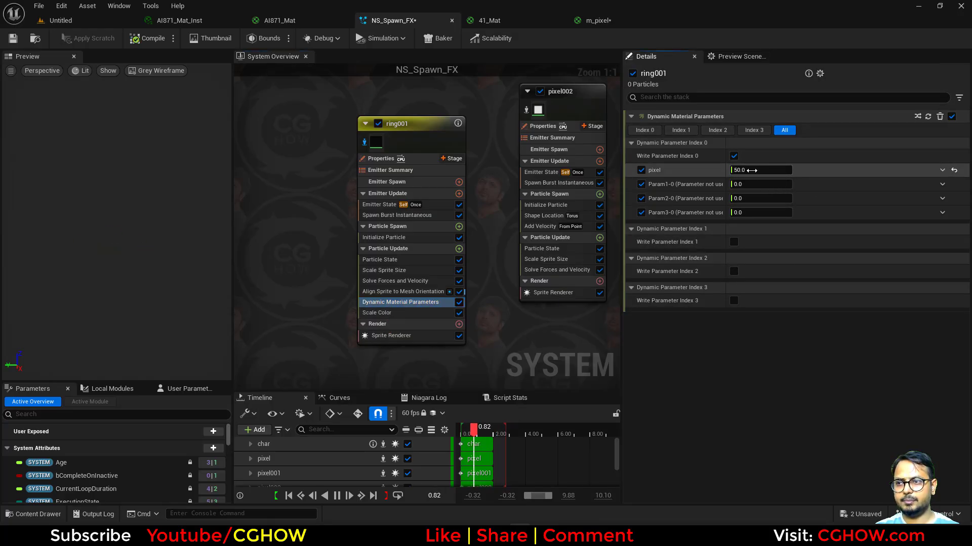
{"action": "left_click", "coordinate": [751, 176]}
{"action": "type", "text": "100"}
{"action": "key", "text": "Return"}
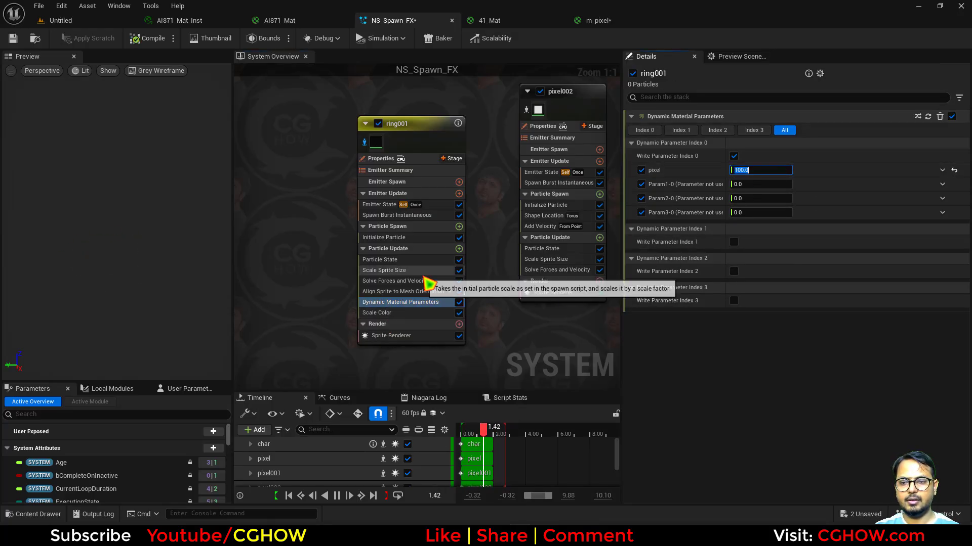
{"action": "type", "text": "500"}
{"action": "key", "text": "Return"}
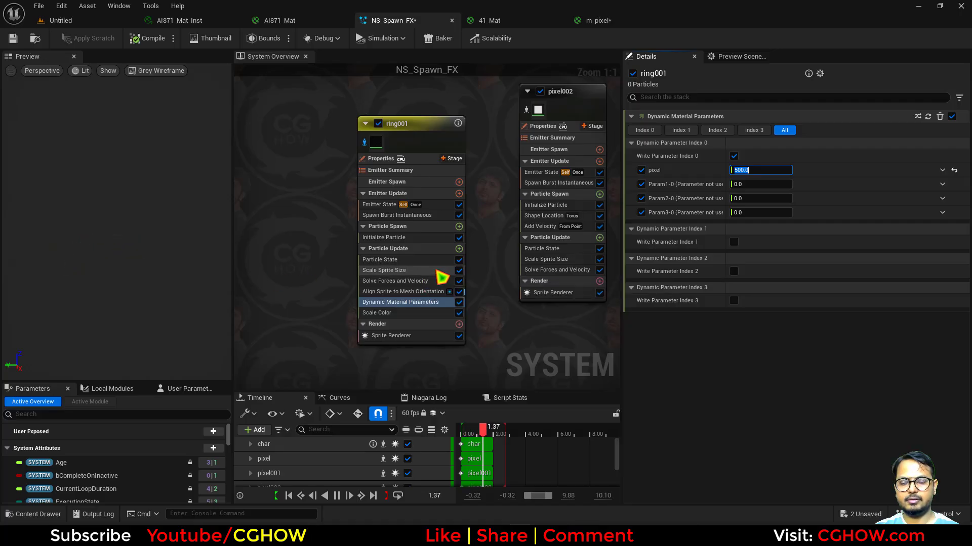
- Set the uniform curve scale of ring001's Scale Sprite Size module to 2
{"action": "left_click", "coordinate": [403, 271]}
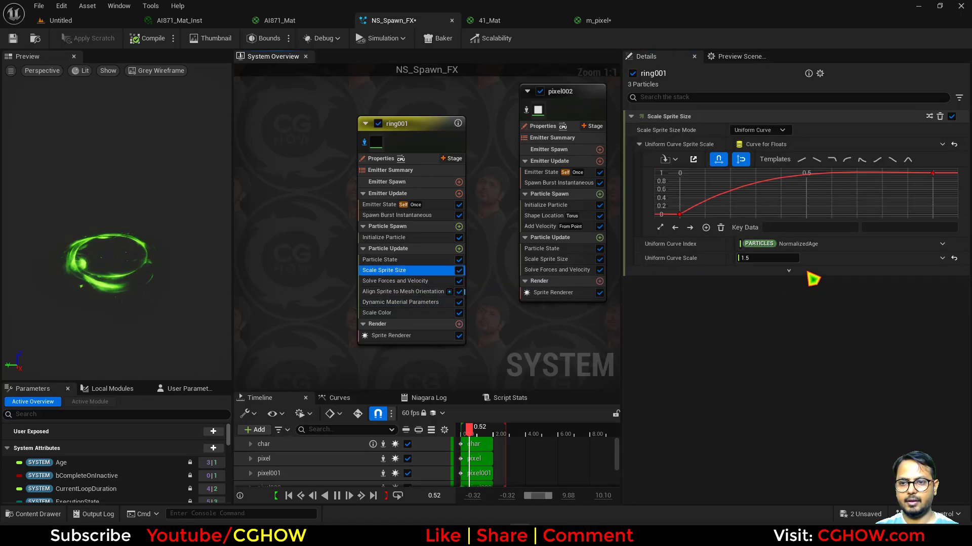
{"action": "left_click", "coordinate": [763, 259]}
{"action": "type", "text": "2"}
{"action": "key", "text": "Return"}
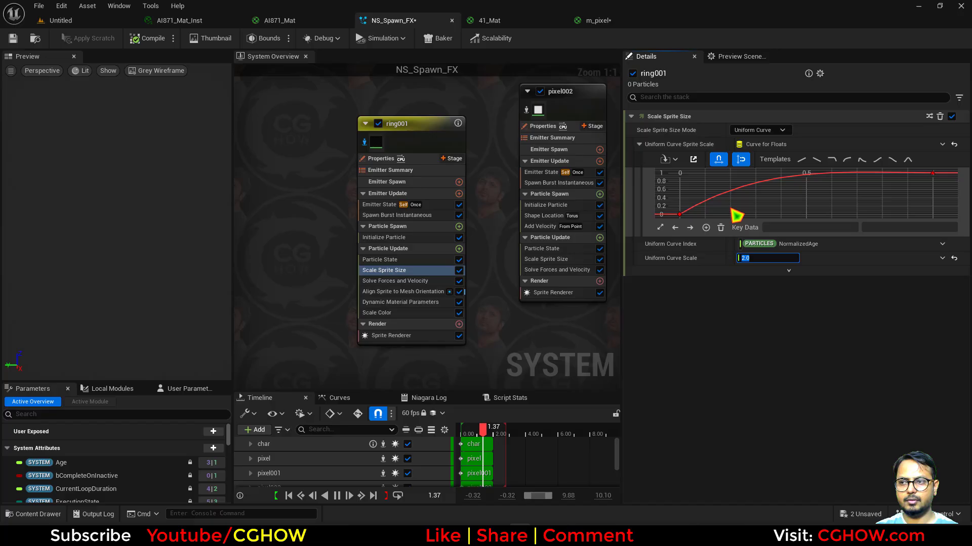
- Adjust the starting tangents of ring001's Scale Sprite Size curve and its Scale Alpha fade curve in Scale Color
{"action": "left_click_drag", "start_coordinate": [669, 219], "coordinate": [688, 214]}
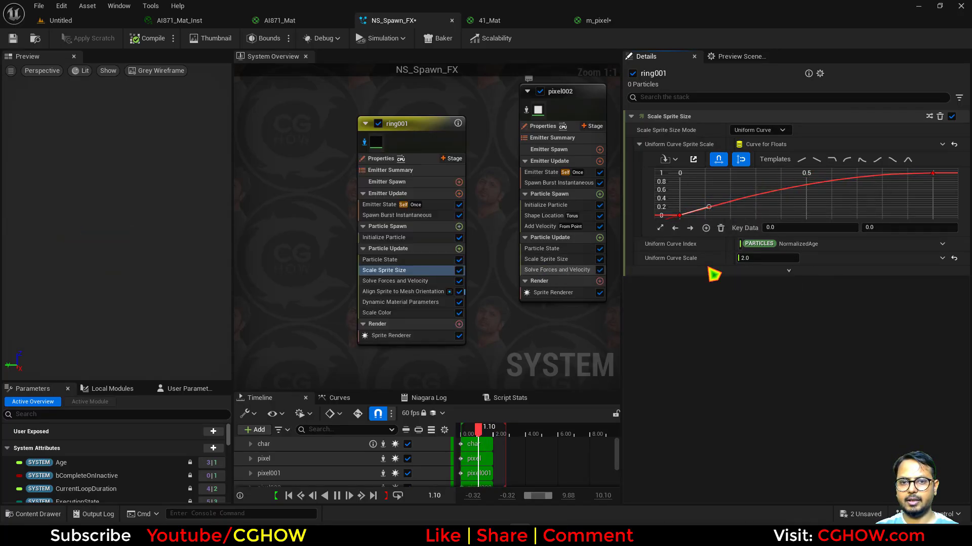
{"action": "left_click", "coordinate": [386, 313]}
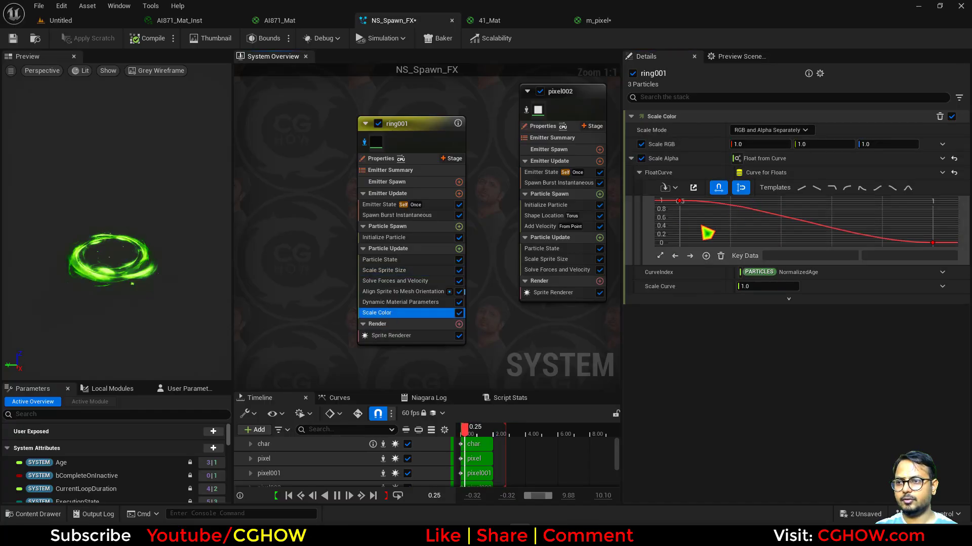
{"action": "left_click", "coordinate": [680, 201]}
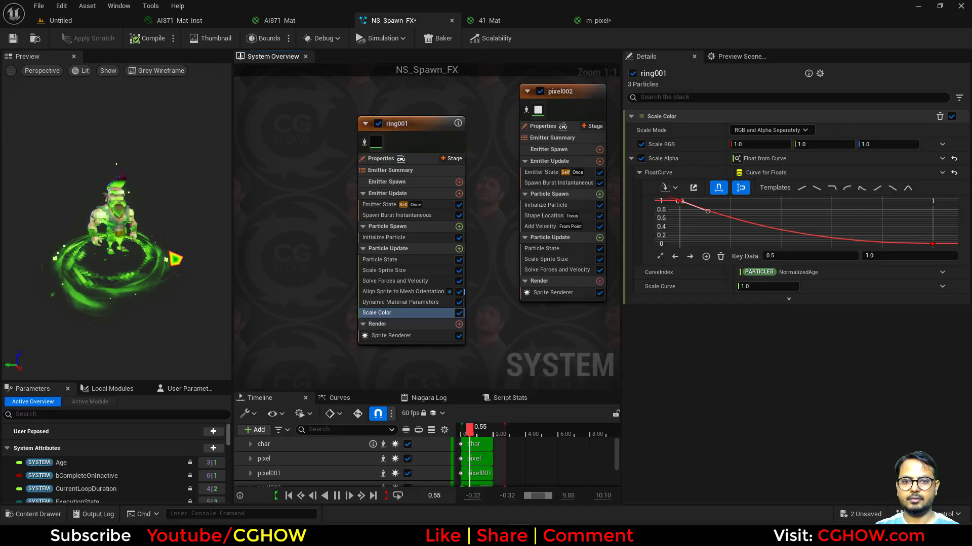
- Set the brightness (V) of ring001's green particle color in Initialize Particle to 2
{"action": "left_click", "coordinate": [399, 237]}
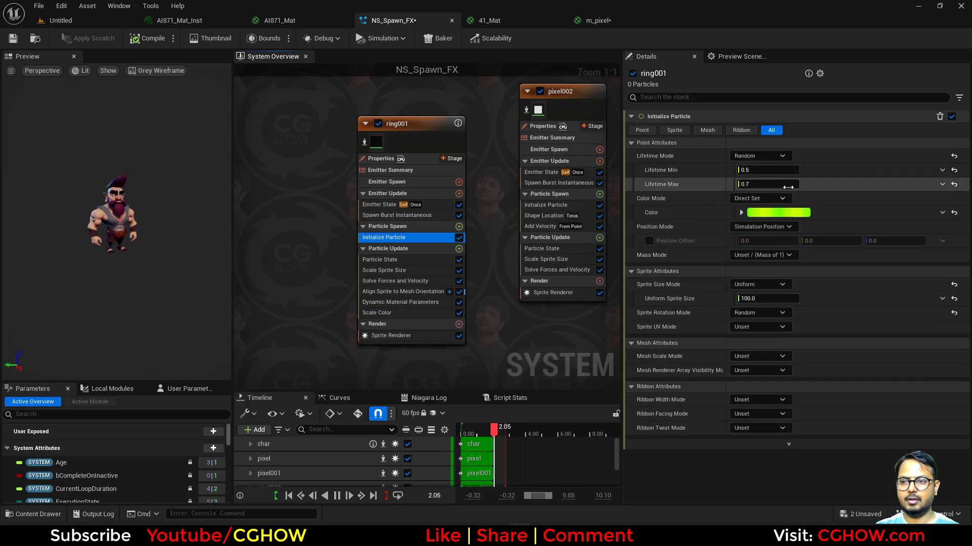
{"action": "left_click", "coordinate": [780, 212]}
{"action": "key", "text": "Return"}
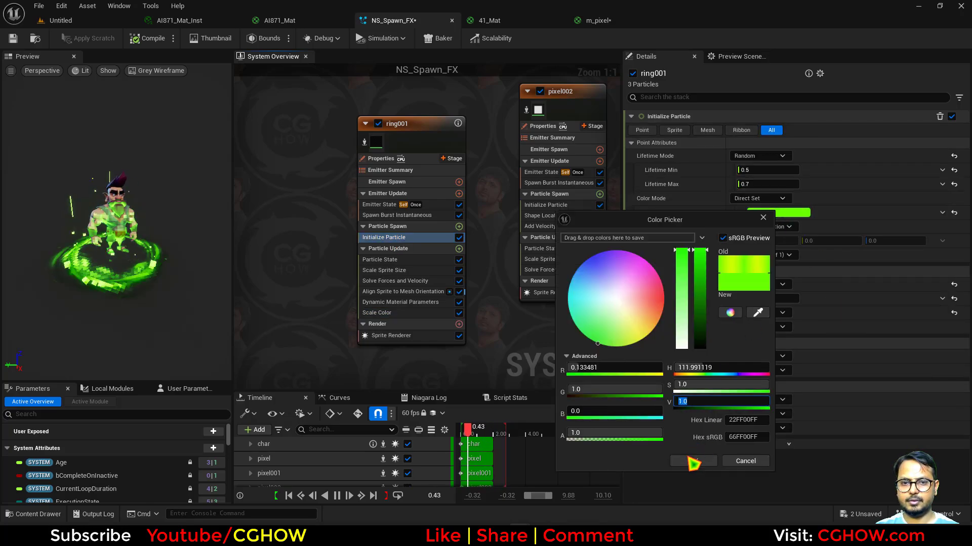
{"action": "type", "text": "2"}
{"action": "key", "text": "Return"}
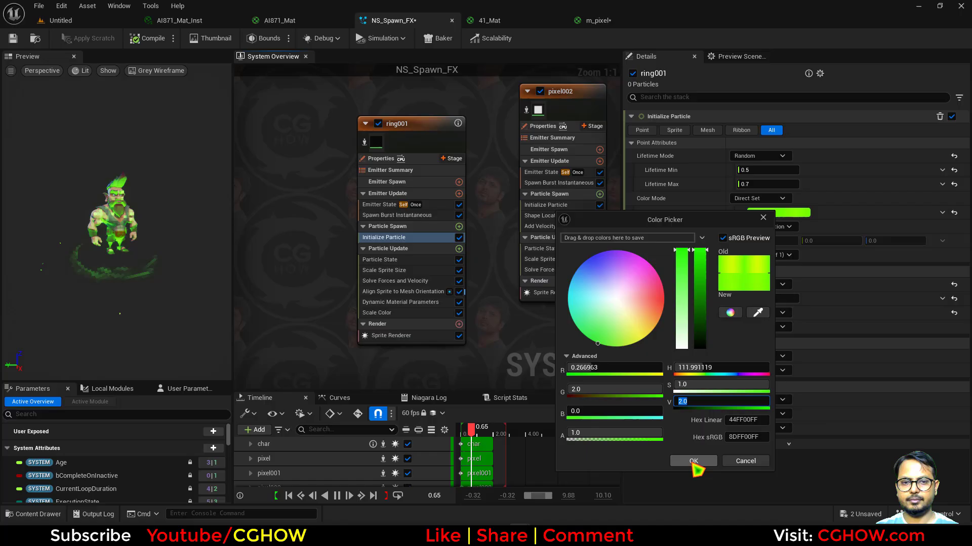
{"action": "left_click", "coordinate": [694, 462]}
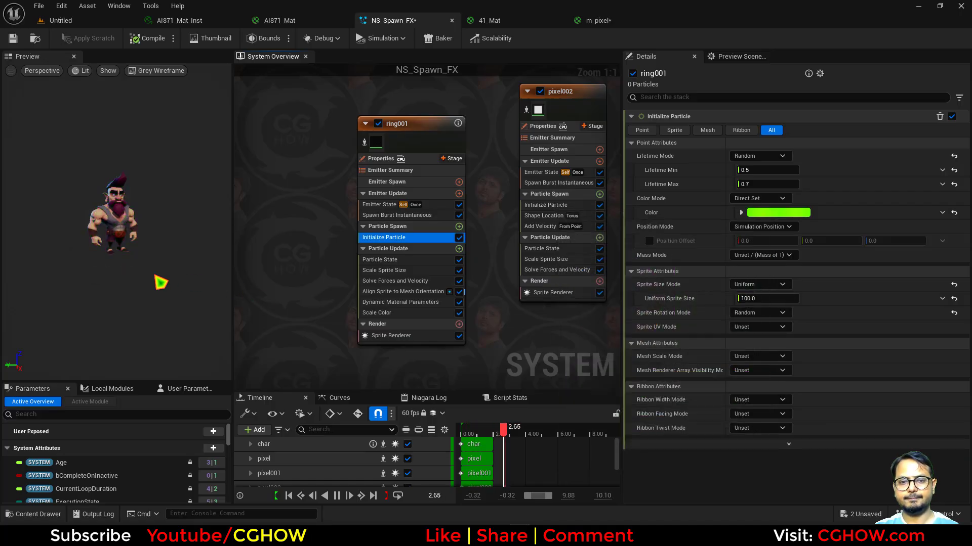
{"action": "left_click", "coordinate": [156, 276]}
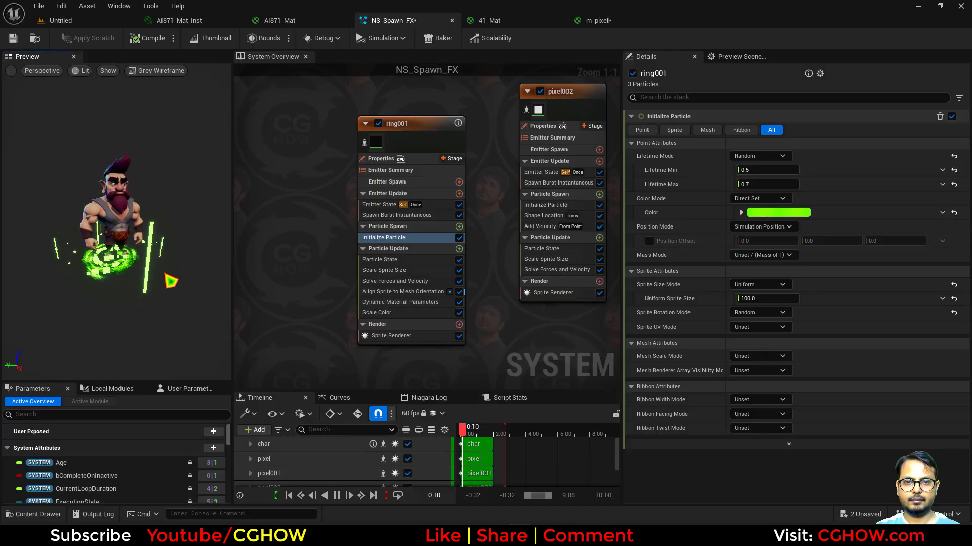
- Create a new level from the Basic template
{"action": "left_click", "coordinate": [41, 40]}
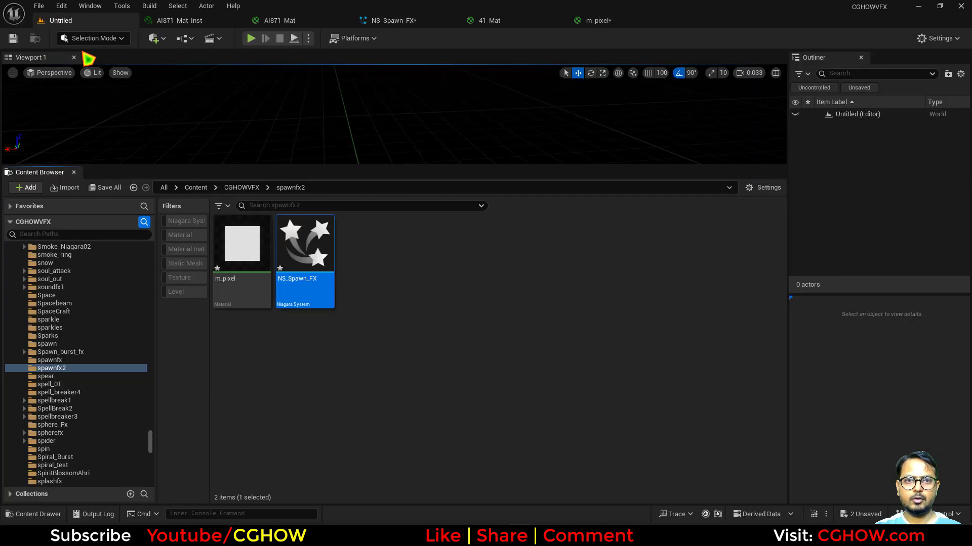
{"action": "left_click", "coordinate": [39, 5]}
{"action": "left_click", "coordinate": [81, 41]}
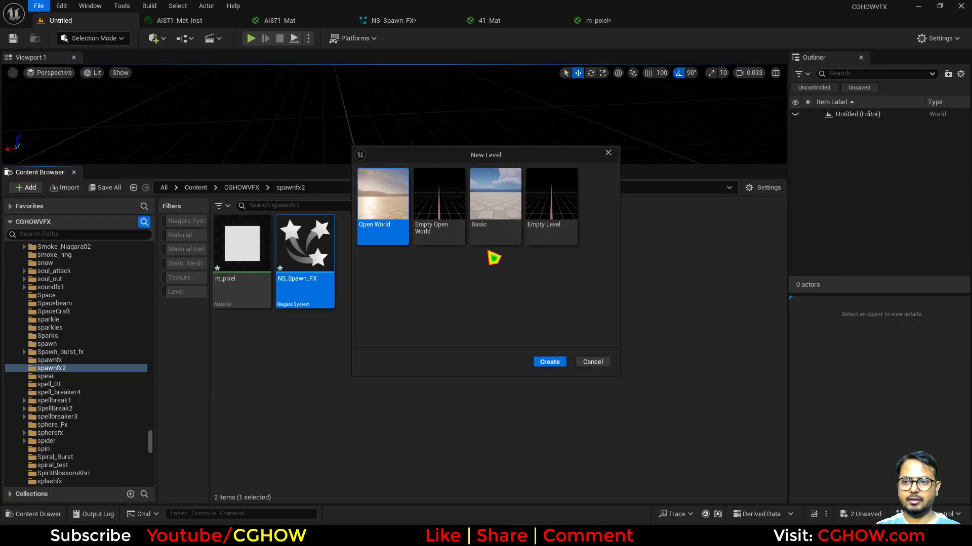
{"action": "left_click", "coordinate": [490, 226]}
{"action": "left_click_drag", "start_coordinate": [447, 166], "coordinate": [459, 266]}
{"action": "left_click", "coordinate": [765, 103]}
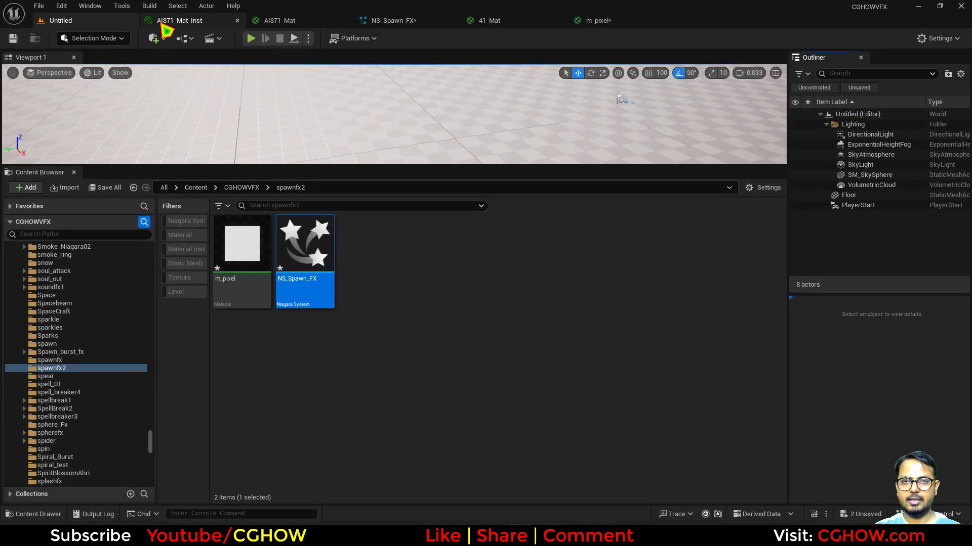
- Enable Local Space in the emitter properties of ring and pixel in NS_Spawn_FX
{"action": "left_click", "coordinate": [163, 22]}
{"action": "left_click", "coordinate": [377, 21]}
{"action": "scroll", "coordinate": [336, 238], "scroll_direction": "down", "scroll_amount": 5}
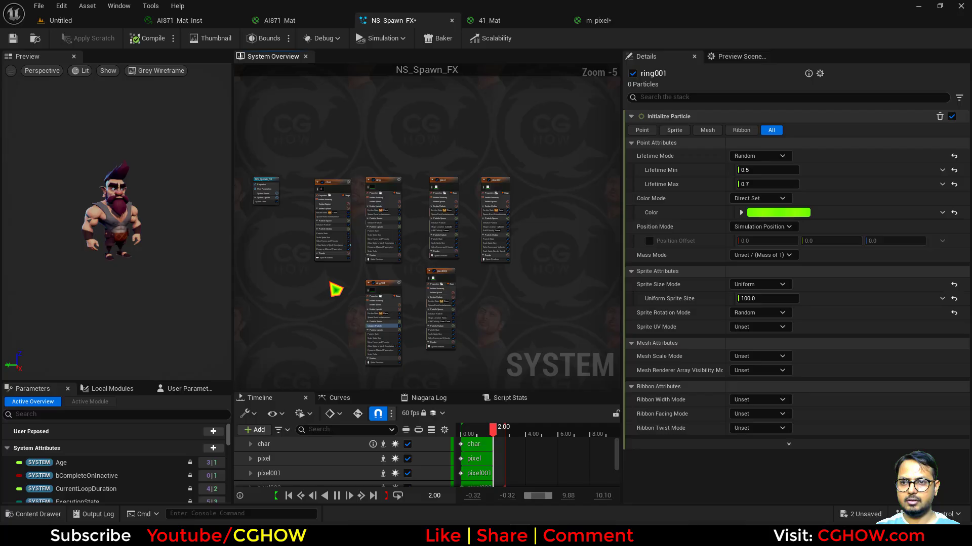
{"action": "scroll", "coordinate": [336, 206], "scroll_direction": "up", "scroll_amount": 2}
{"action": "left_click", "coordinate": [332, 188]}
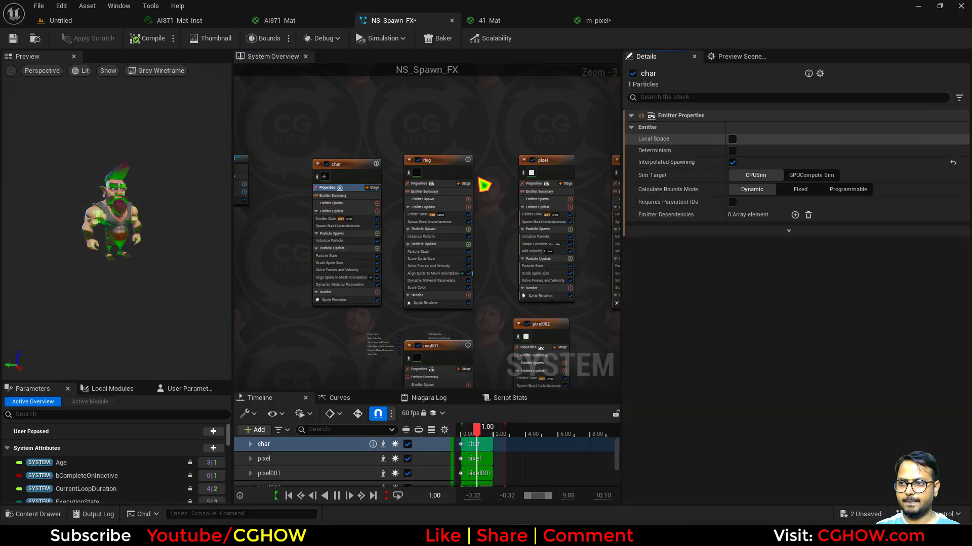
{"action": "left_click", "coordinate": [430, 184]}
{"action": "left_click", "coordinate": [733, 138]}
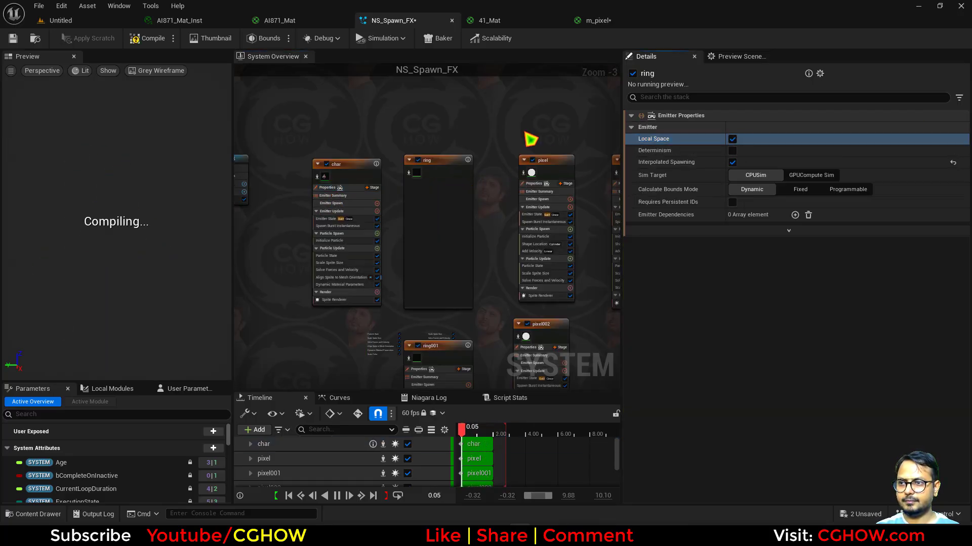
{"action": "right_click_drag", "start_coordinate": [480, 140], "coordinate": [388, 140]}
{"action": "left_click", "coordinate": [446, 183]}
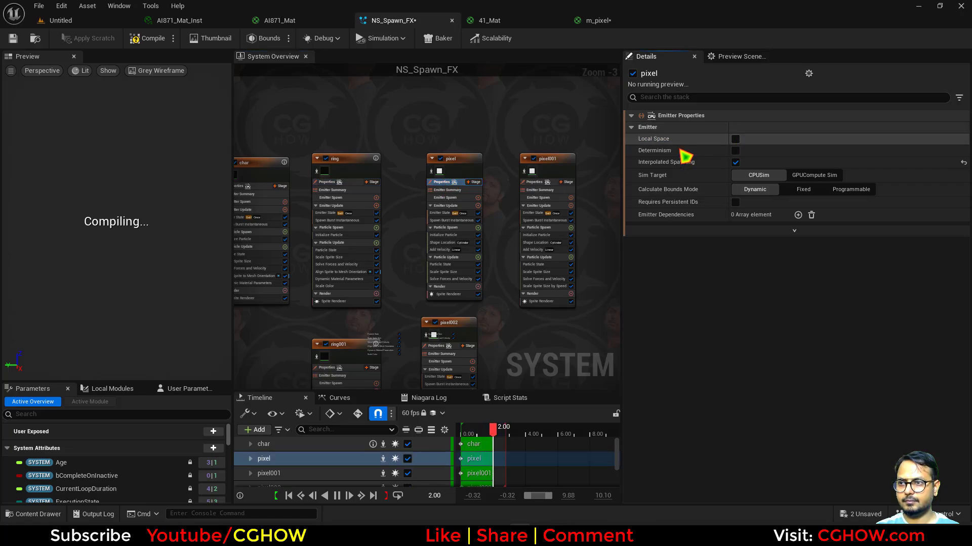
{"action": "left_click", "coordinate": [735, 138]}
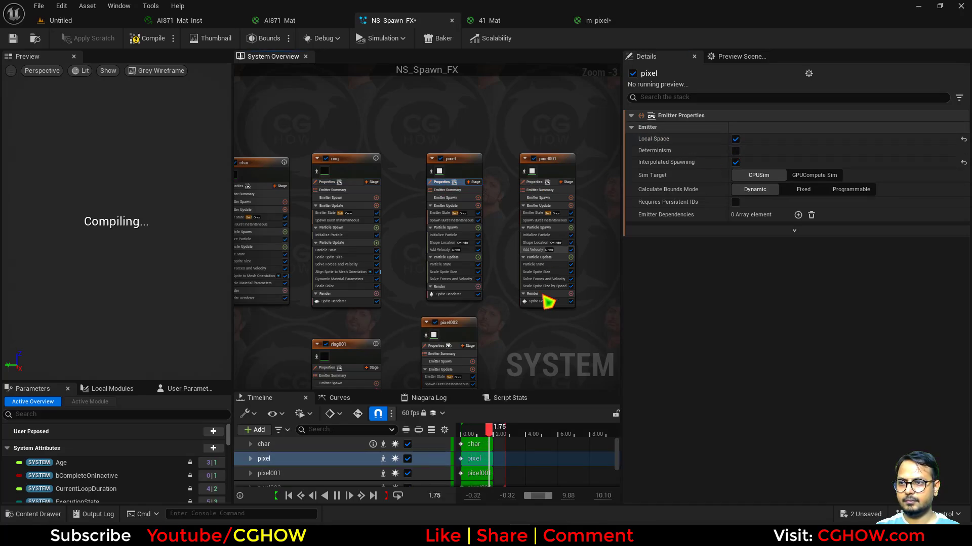
- Enable Local Space on the pixel001, ring001 and pixel002 emitters and save the modified assets
{"action": "right_click_drag", "start_coordinate": [528, 330], "coordinate": [488, 313]}
{"action": "left_click", "coordinate": [501, 165]}
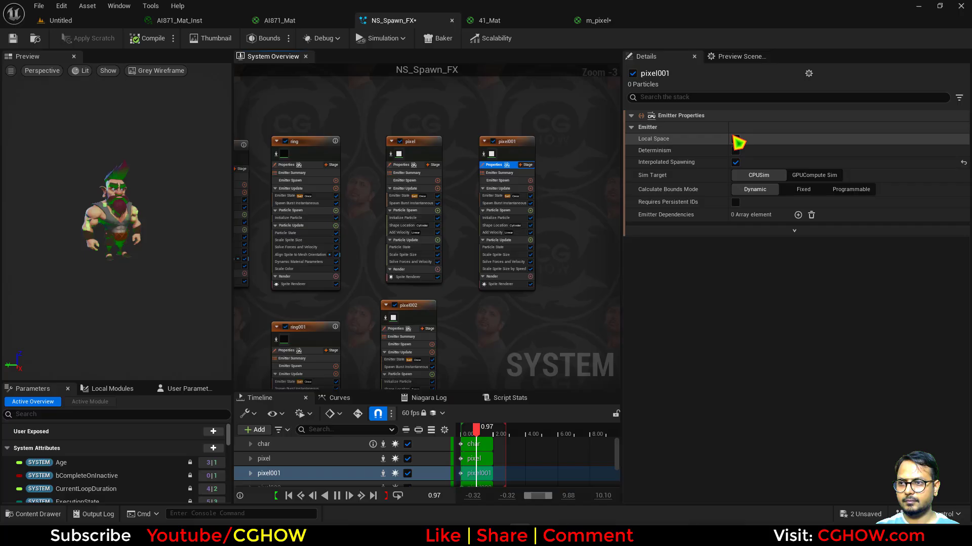
{"action": "left_click", "coordinate": [737, 141]}
{"action": "right_click_drag", "start_coordinate": [517, 349], "coordinate": [558, 285]}
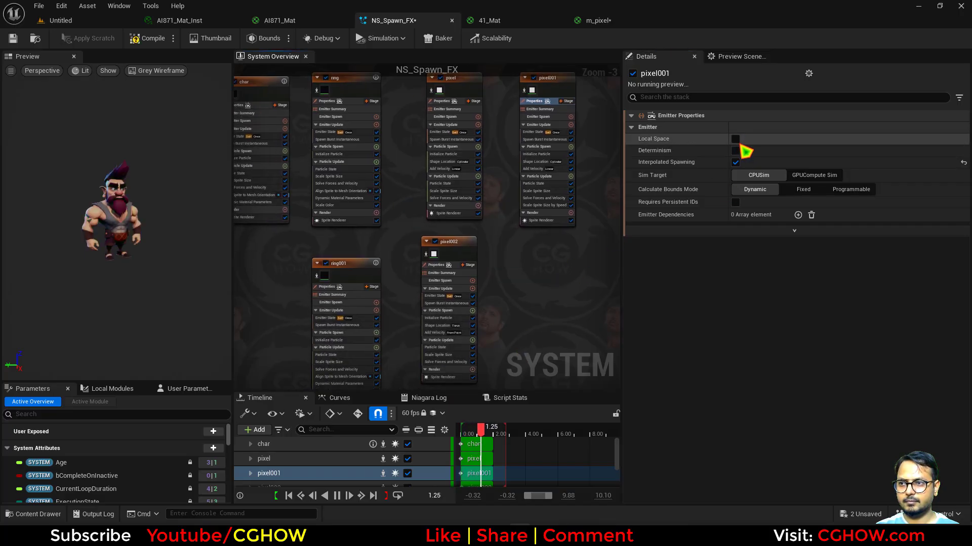
{"action": "left_click", "coordinate": [737, 142]}
{"action": "left_click", "coordinate": [332, 287]}
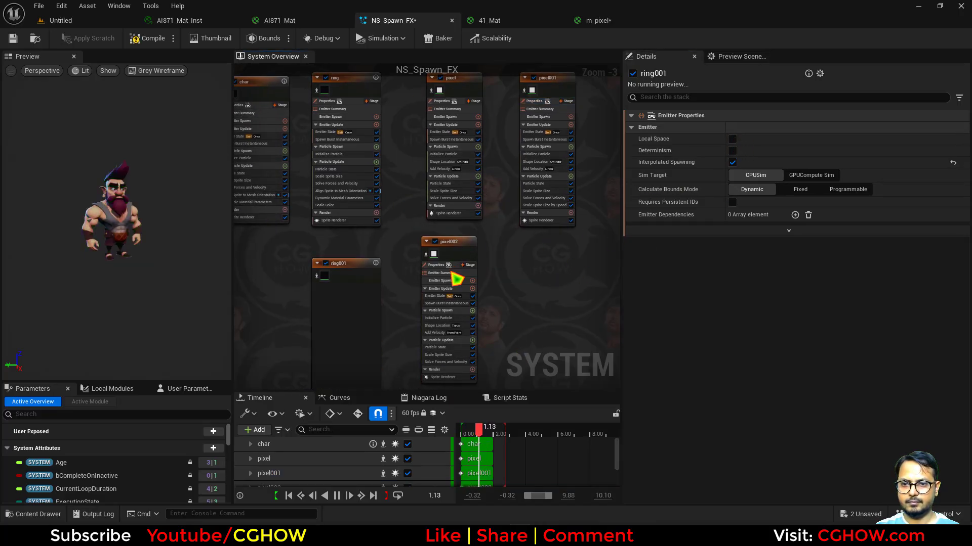
{"action": "left_click", "coordinate": [732, 139]}
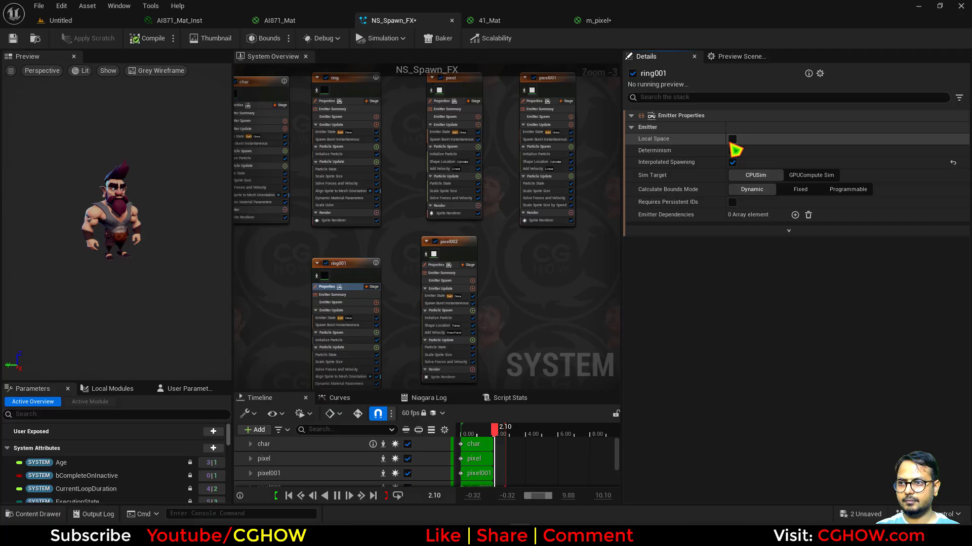
{"action": "left_click", "coordinate": [440, 266]}
{"action": "left_click", "coordinate": [735, 139]}
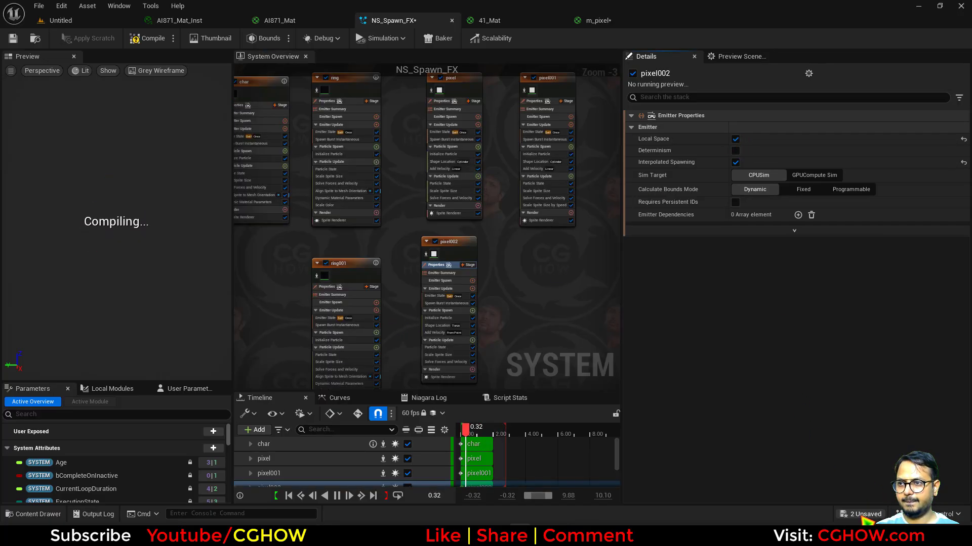
{"action": "left_click", "coordinate": [864, 514]}
{"action": "left_click", "coordinate": [551, 378]}
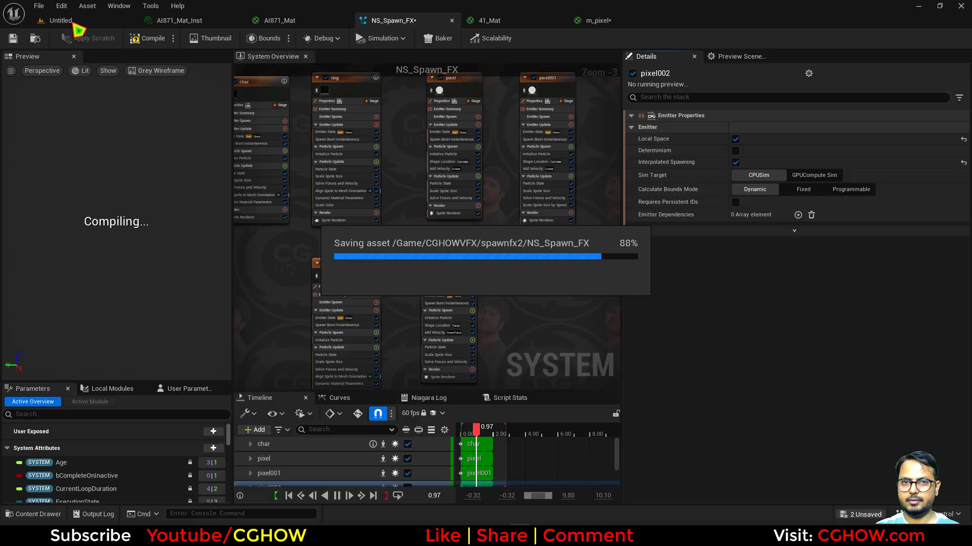
- Return to the new level, enlarge its viewport and lower the DirectionalLight's intensity to darken the scene
{"action": "left_click", "coordinate": [75, 23]}
{"action": "left_click_drag", "start_coordinate": [393, 166], "coordinate": [403, 377]}
{"action": "left_click", "coordinate": [868, 134]}
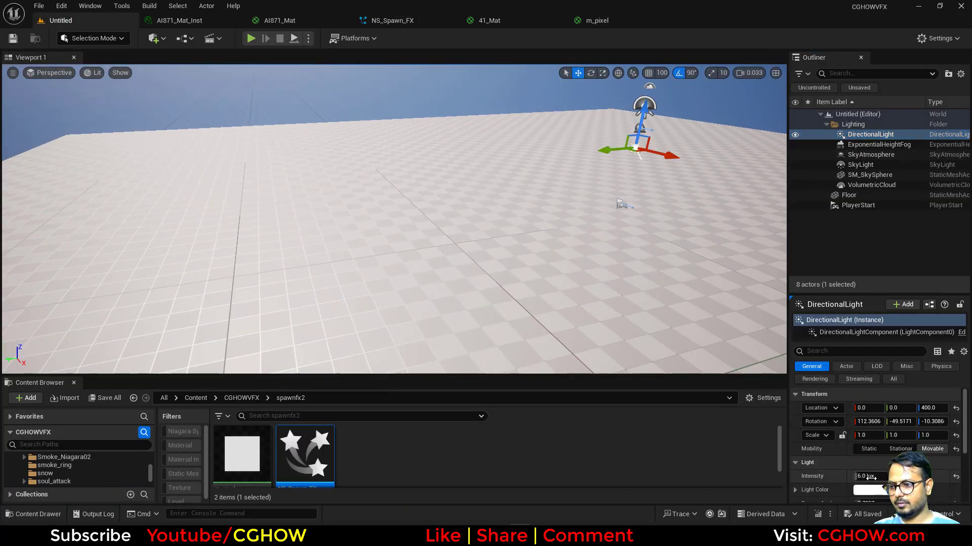
{"action": "left_click_drag", "start_coordinate": [870, 477], "coordinate": [842, 478]}
- Scale the Floor to 200 in both X and Y
{"action": "left_click", "coordinate": [745, 300]}
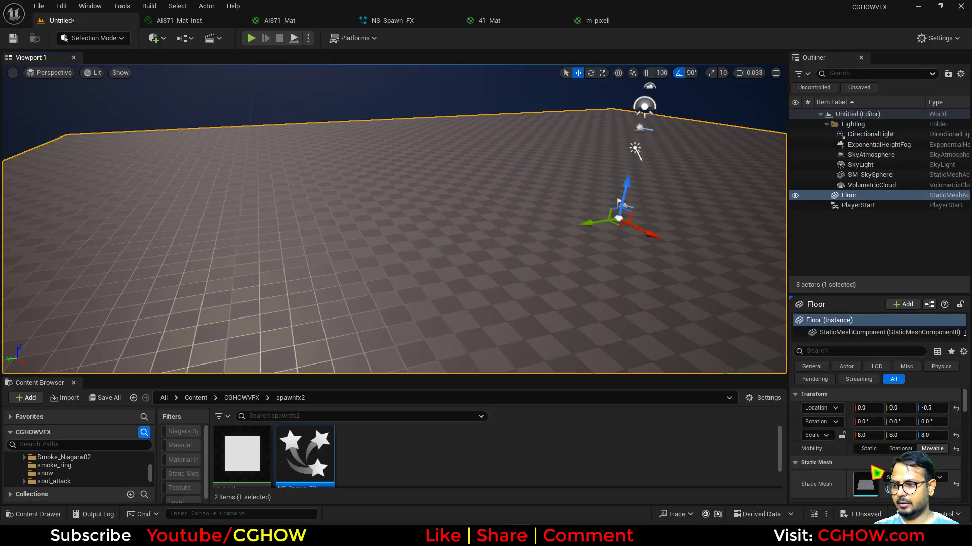
{"action": "type", "text": "200"}
{"action": "left_click", "coordinate": [897, 436]}
{"action": "type", "text": "2"}
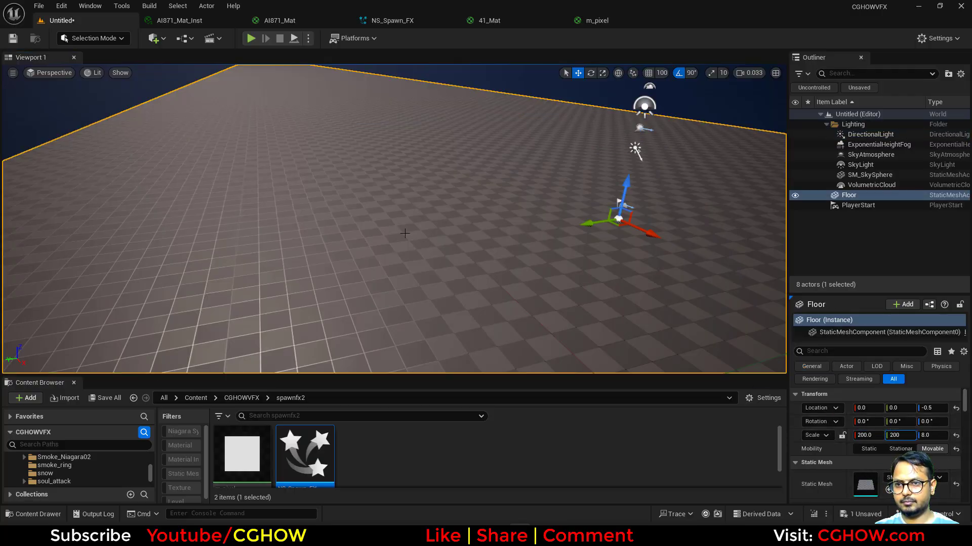
{"action": "type", "text": "00"}
{"action": "key", "text": "Return"}
- Place the NS_Spawn_FX system on the floor of the level and frame it from a low angle
{"action": "right_click_drag", "start_coordinate": [477, 279], "coordinate": [611, 287]}
{"action": "key", "text": "w"}
{"action": "scroll", "coordinate": [611, 287], "scroll_direction": "up", "scroll_amount": 13}
{"action": "left_click_drag", "start_coordinate": [305, 454], "coordinate": [365, 238]}
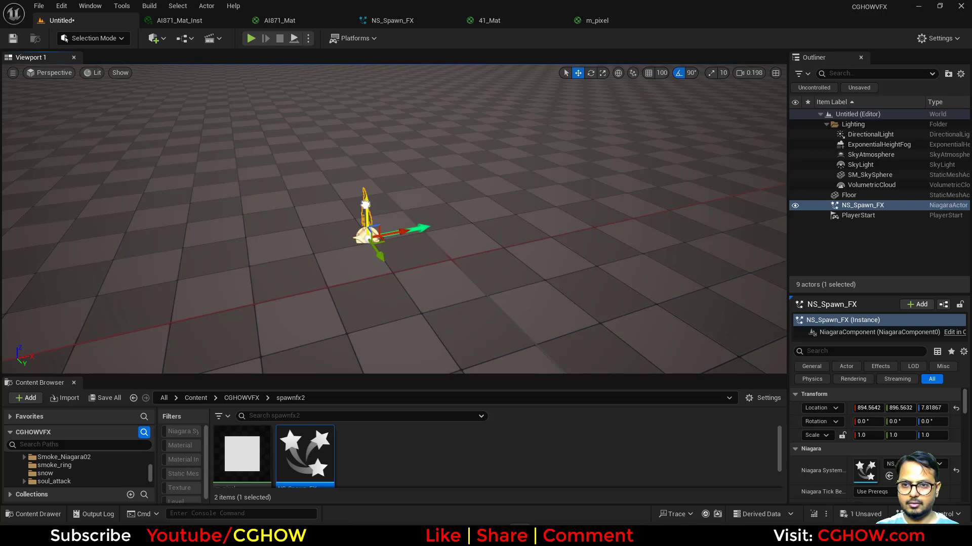
{"action": "left_click_drag", "start_coordinate": [348, 288], "coordinate": [238, 238], "text": "alt"}
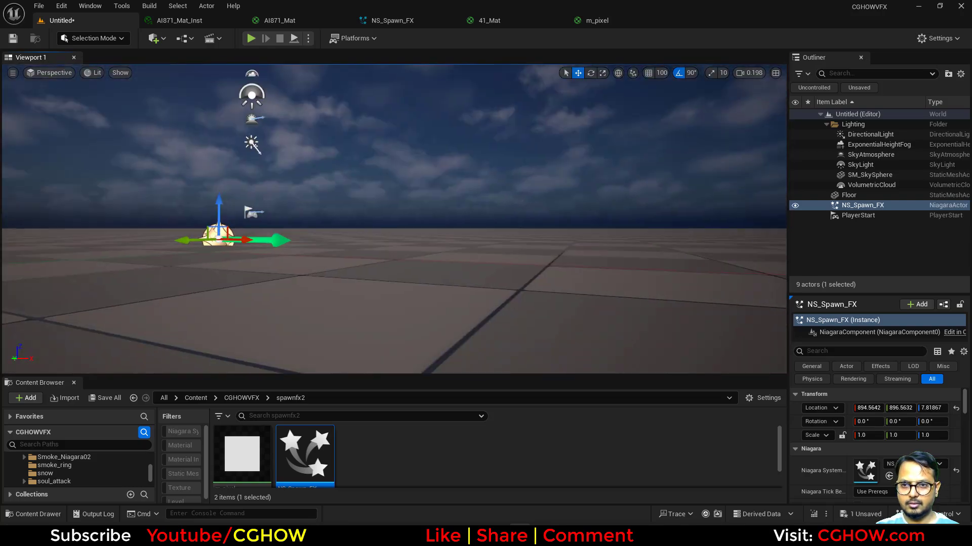
{"action": "right_click_drag", "start_coordinate": [348, 288], "coordinate": [291, 328]}
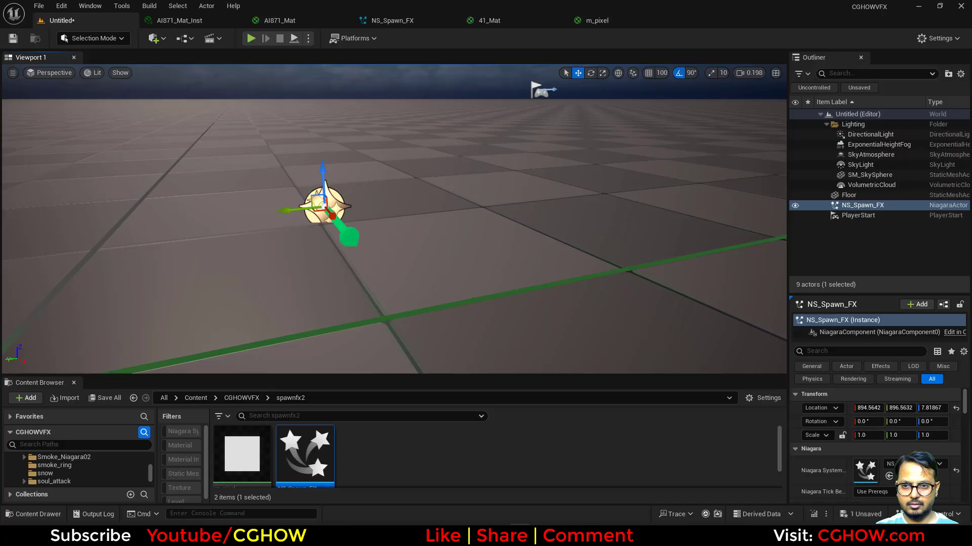
{"action": "right_click_drag", "start_coordinate": [347, 208], "coordinate": [365, 301]}
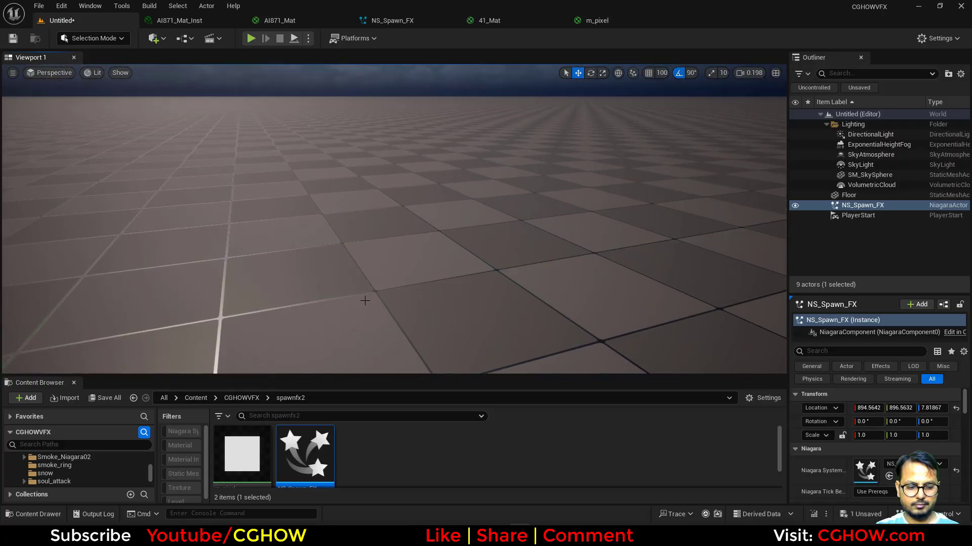
- Reset the placed NS_Spawn_FX actor repeatedly to replay and check the spawn effect in the level
{"action": "scroll", "coordinate": [876, 446], "scroll_direction": "down", "scroll_amount": 4}
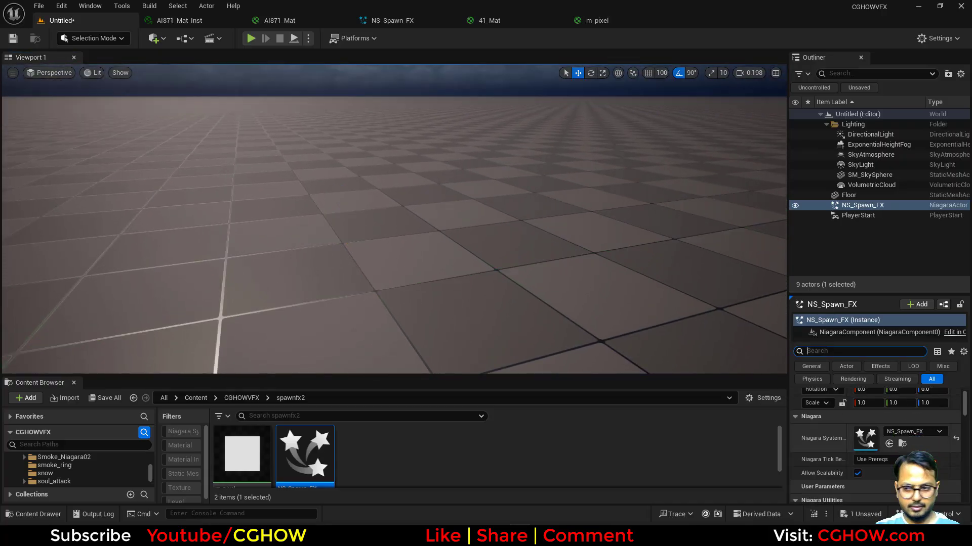
{"action": "left_click", "coordinate": [864, 452]}
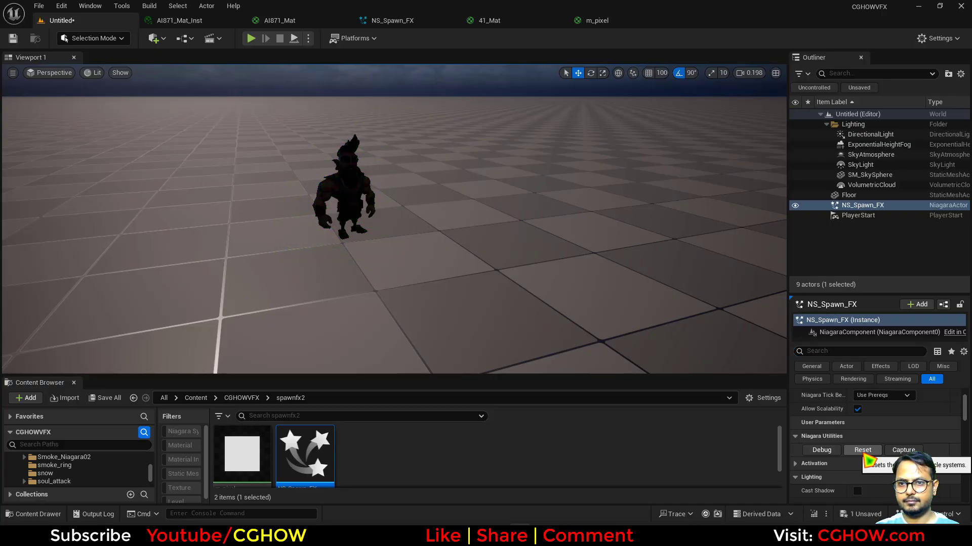
{"action": "left_click", "coordinate": [863, 451]}
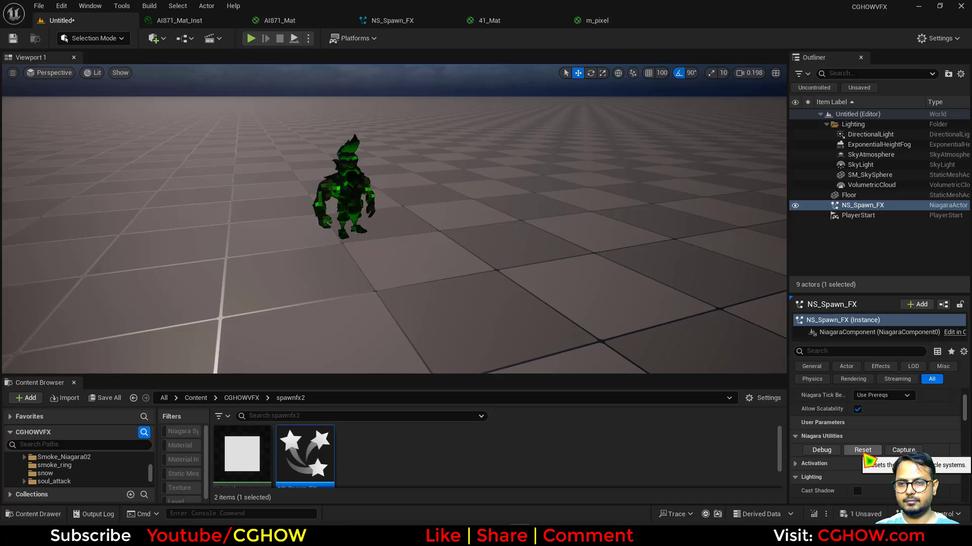
{"action": "left_click", "coordinate": [865, 455]}
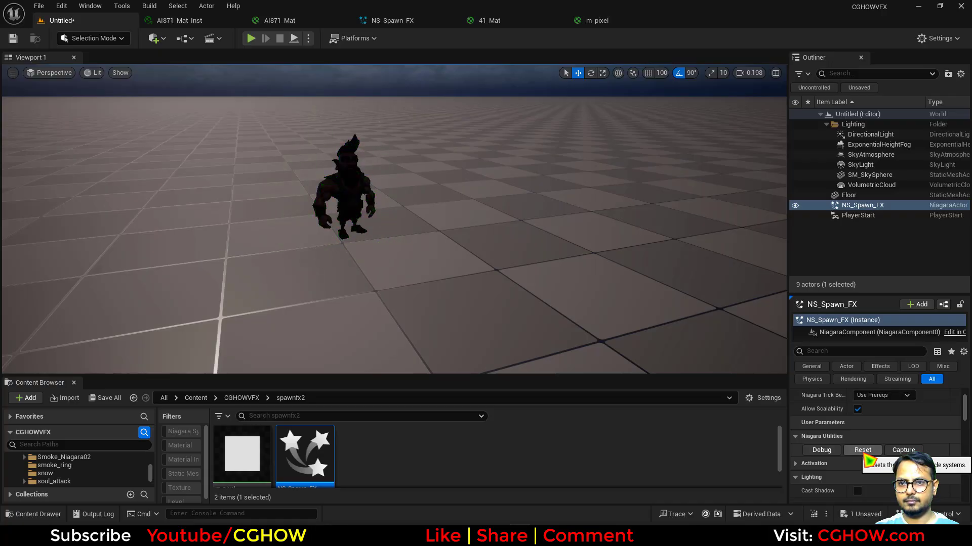
{"action": "left_click", "coordinate": [865, 456]}
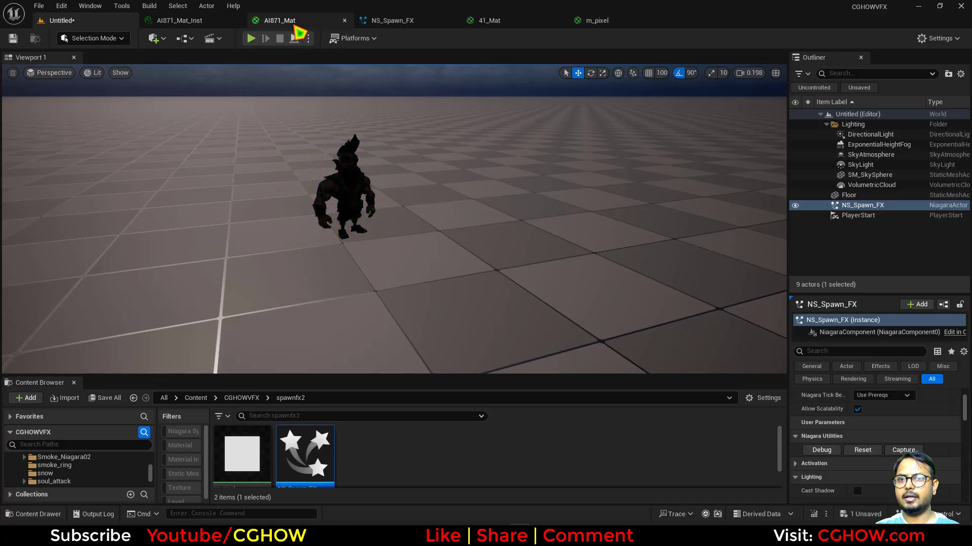
- Review AI871_Mat's blend and shading settings and the connections into its output node, moving that node away from the graph for clarity
{"action": "left_click", "coordinate": [202, 21]}
{"action": "double_click", "coordinate": [631, 394]}
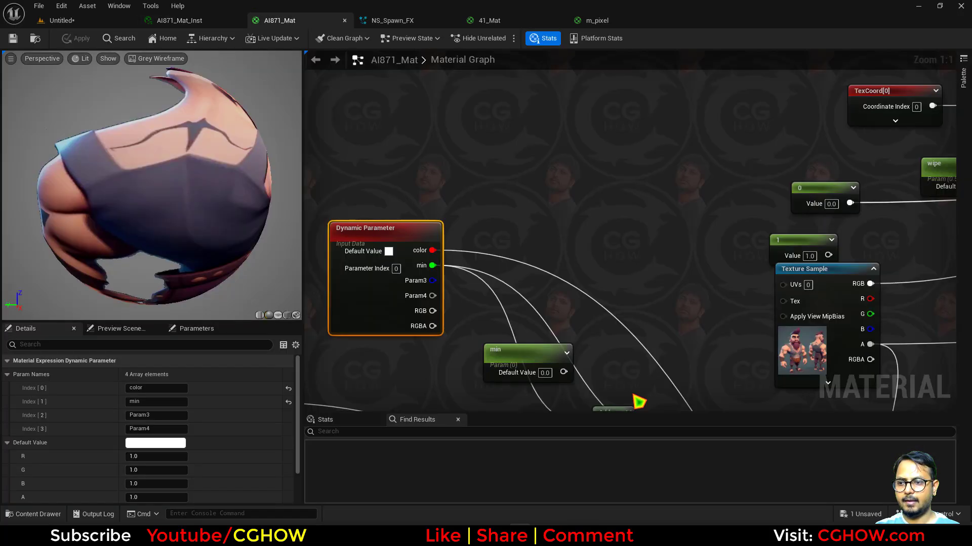
{"action": "scroll", "coordinate": [678, 265], "scroll_direction": "down", "scroll_amount": 5}
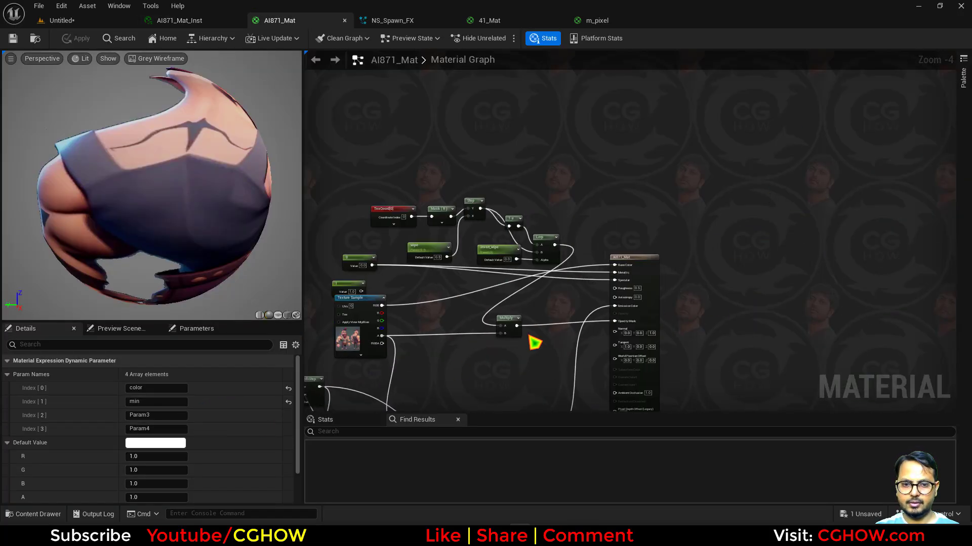
{"action": "left_click", "coordinate": [654, 261]}
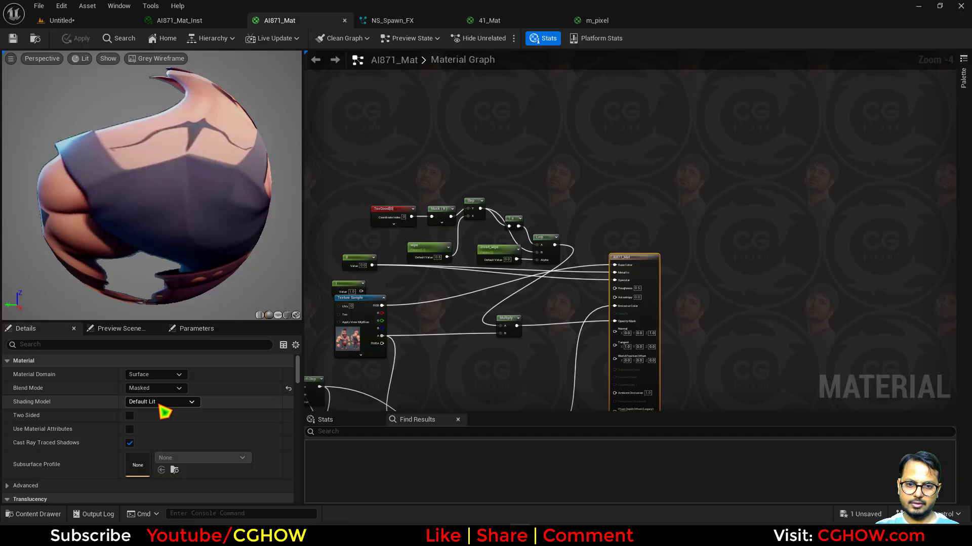
{"action": "scroll", "coordinate": [531, 364], "scroll_direction": "up", "scroll_amount": 3}
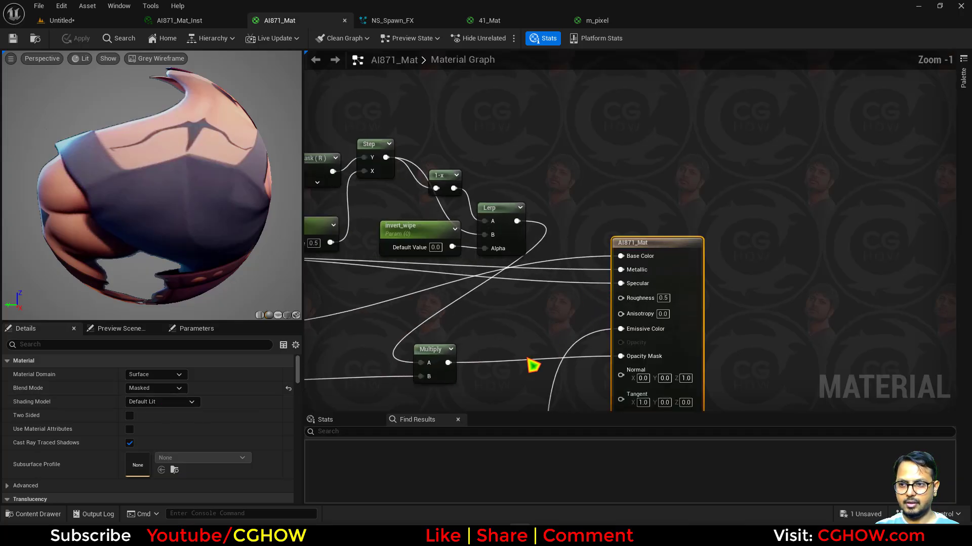
{"action": "right_click_drag", "start_coordinate": [546, 319], "coordinate": [563, 318]}
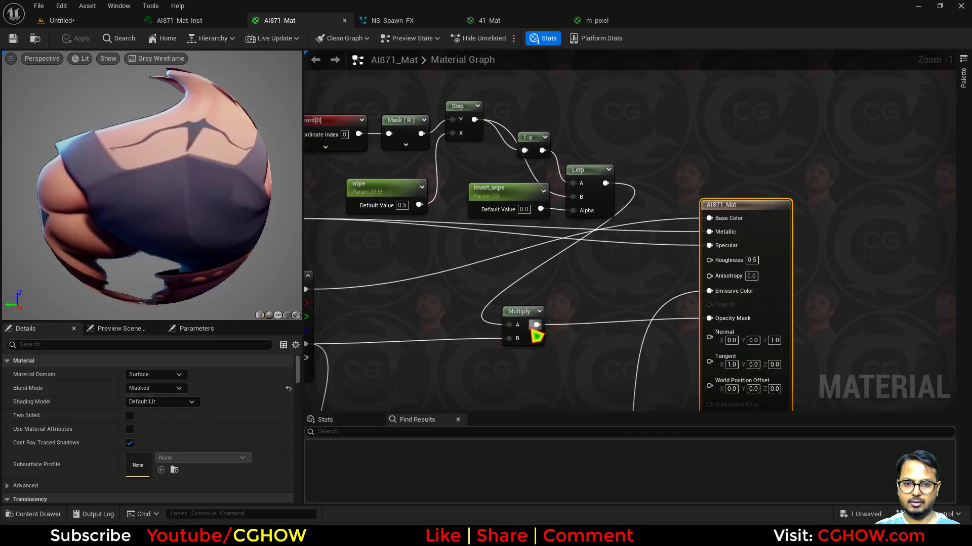
{"action": "left_click_drag", "start_coordinate": [779, 226], "coordinate": [905, 247]}
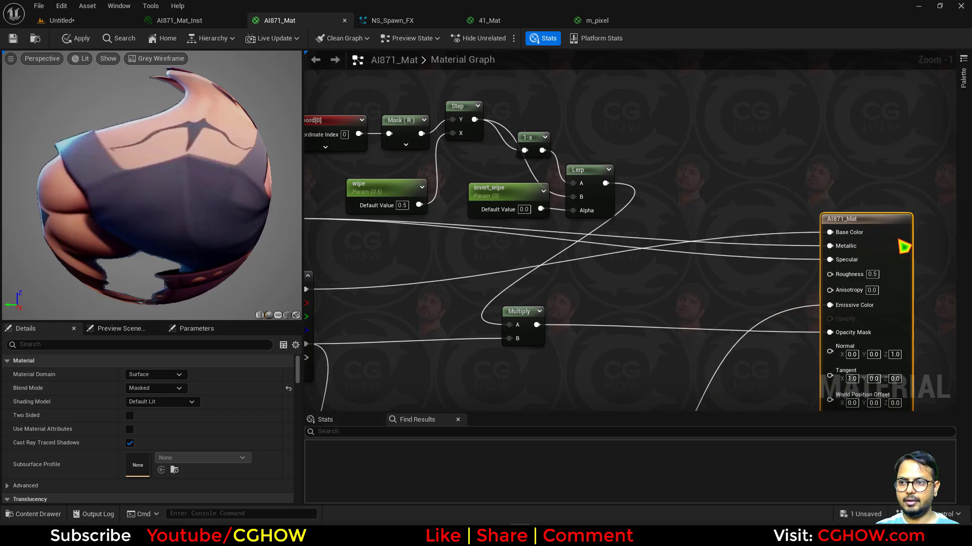
{"action": "right_click_drag", "start_coordinate": [639, 346], "coordinate": [656, 173]}
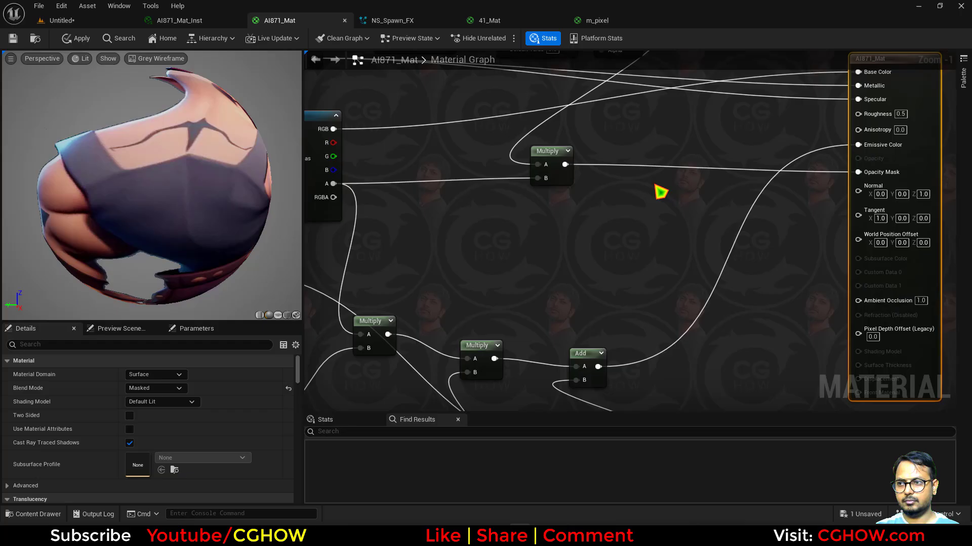
{"action": "scroll", "coordinate": [660, 192], "scroll_direction": "down", "scroll_amount": 1}
{"action": "right_click_drag", "start_coordinate": [622, 228], "coordinate": [655, 348]}
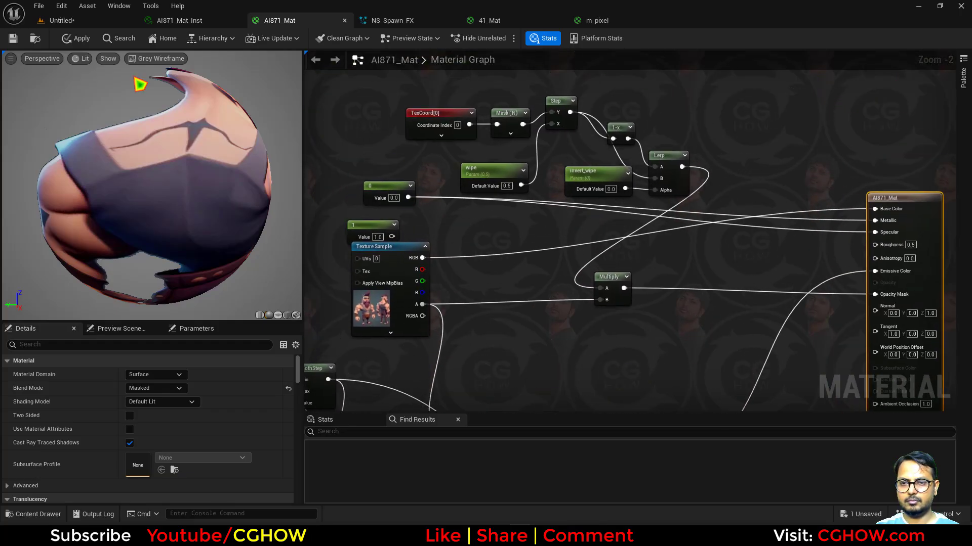
- Return to the level, add a Rect Light and rotate it 180° about its vertical axis to face the character
{"action": "left_click", "coordinate": [79, 22]}
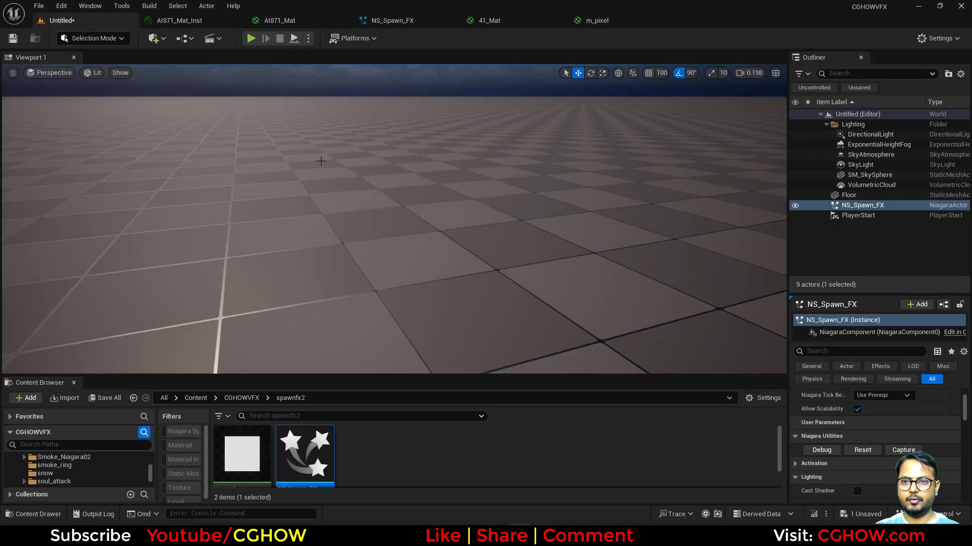
{"action": "left_click", "coordinate": [871, 134]}
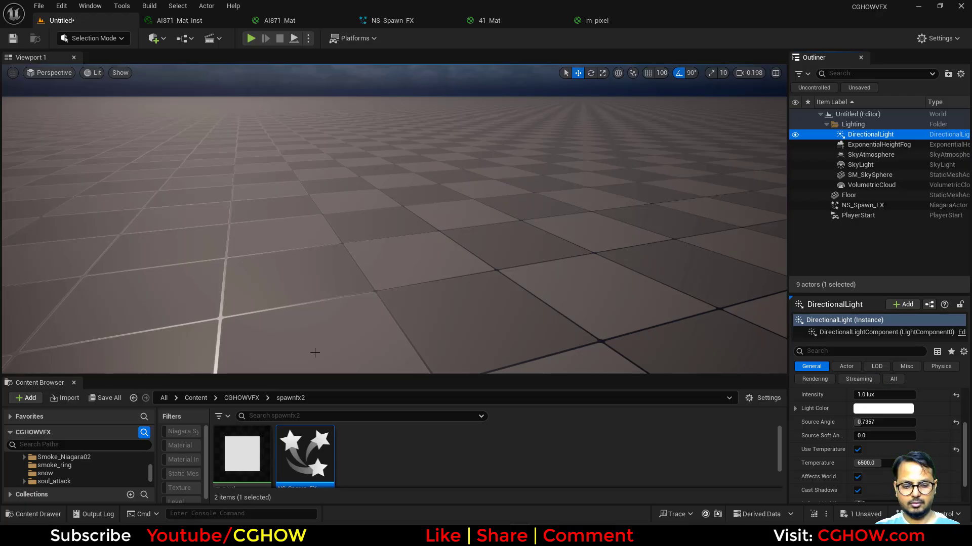
{"action": "scroll", "coordinate": [860, 455], "scroll_direction": "up", "scroll_amount": 3}
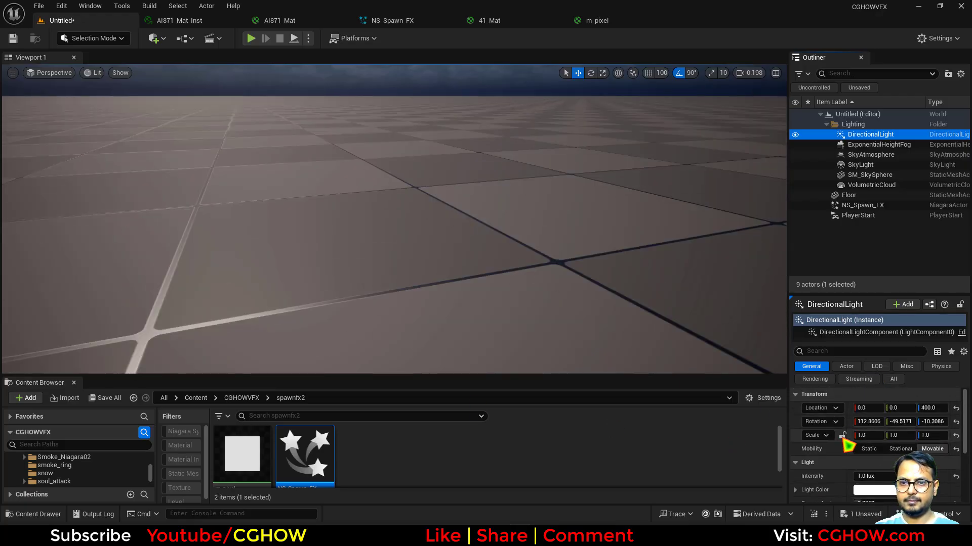
{"action": "left_click", "coordinate": [162, 40]}
{"action": "mouse_move", "coordinate": [200, 135]}
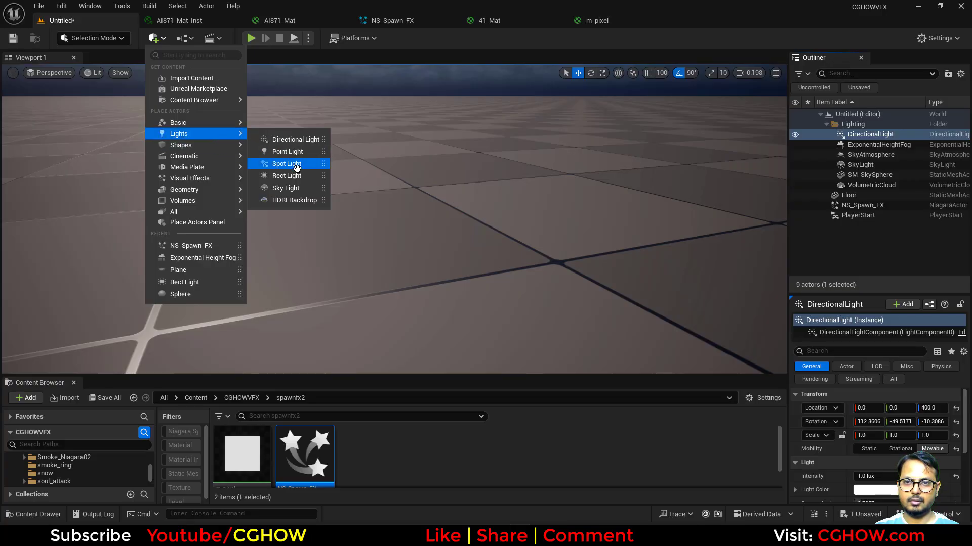
{"action": "left_click", "coordinate": [287, 176]}
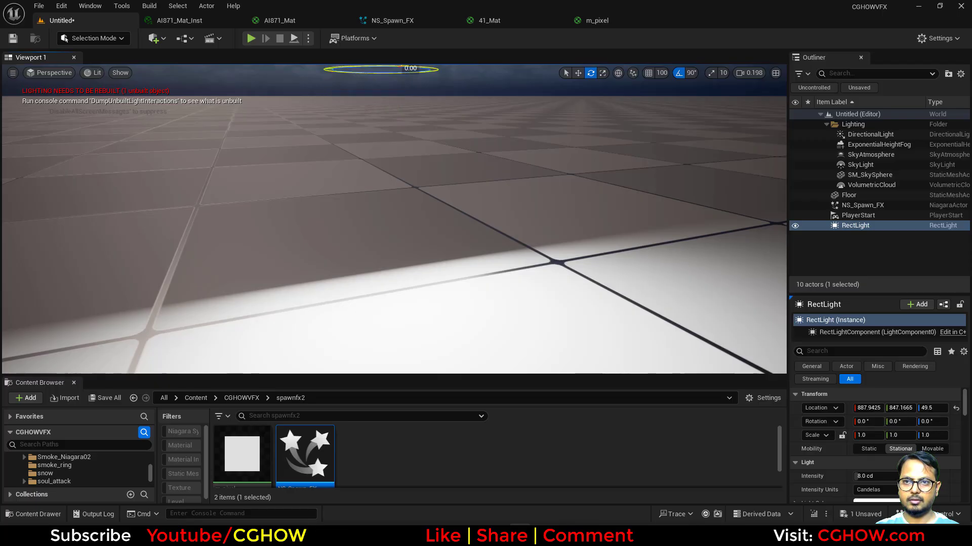
{"action": "left_click_drag", "start_coordinate": [410, 69], "coordinate": [360, 76]}
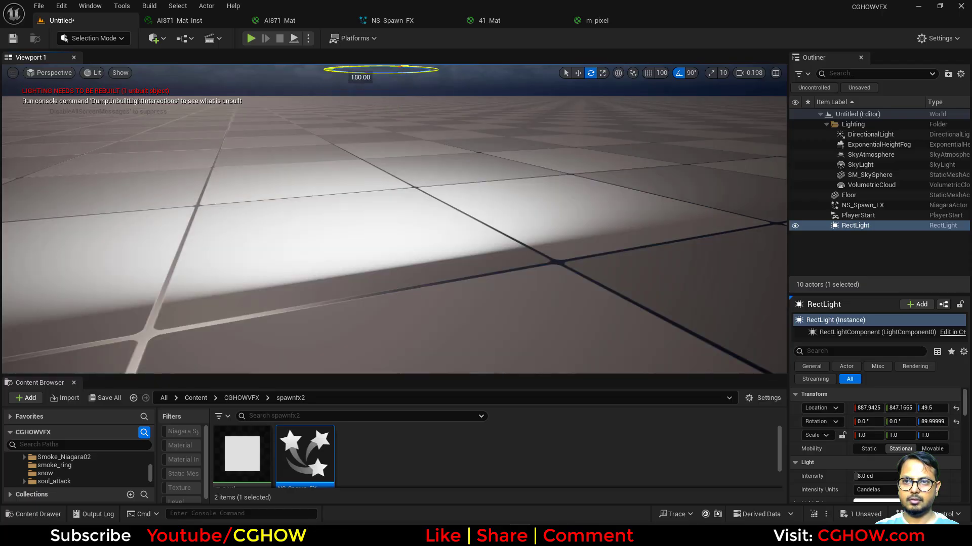
- Reset the NS_Spawn_FX actor to check how the new light falls on the spawning character
{"action": "left_click", "coordinate": [861, 206]}
{"action": "scroll", "coordinate": [882, 493], "scroll_direction": "down", "scroll_amount": 3}
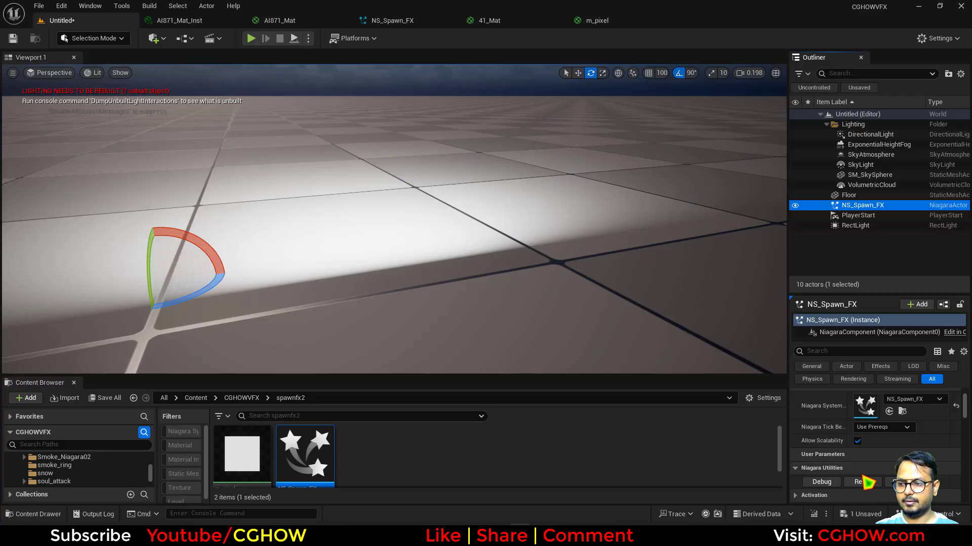
{"action": "left_click", "coordinate": [868, 483]}
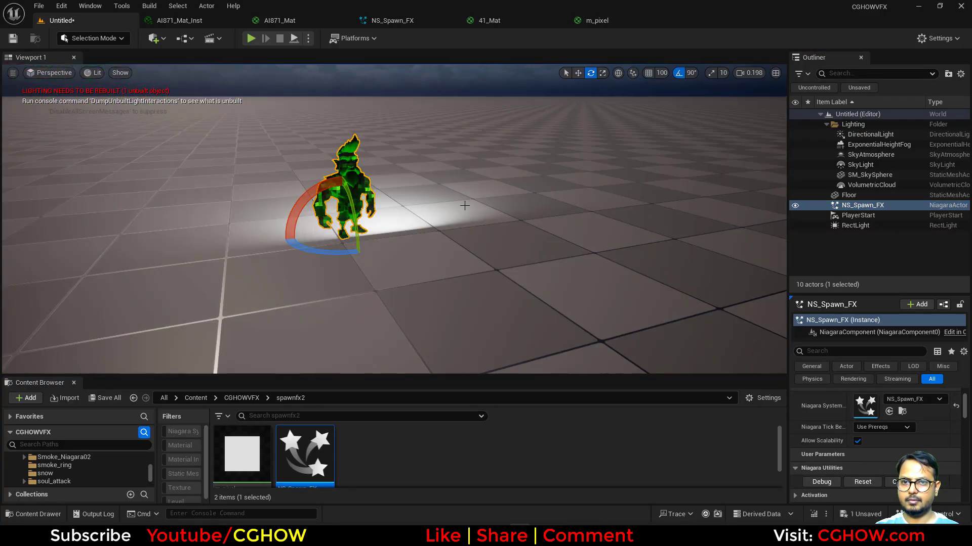
{"action": "left_click", "coordinate": [860, 483]}
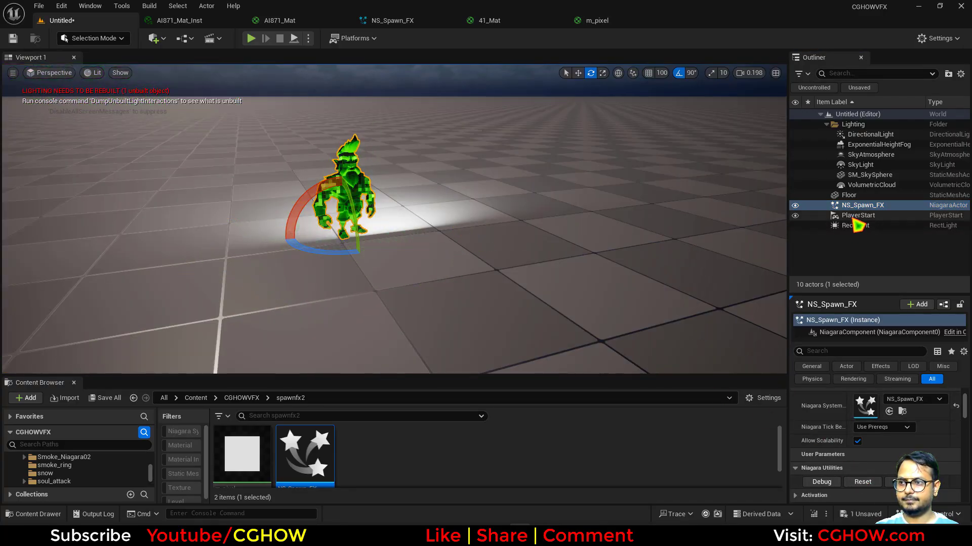
- Move the RectLight up and forward of the character to about X 964, Z 59
{"action": "left_click", "coordinate": [855, 225]}
{"action": "key", "text": "w"}
{"action": "left_click_drag", "start_coordinate": [403, 189], "coordinate": [444, 260]}
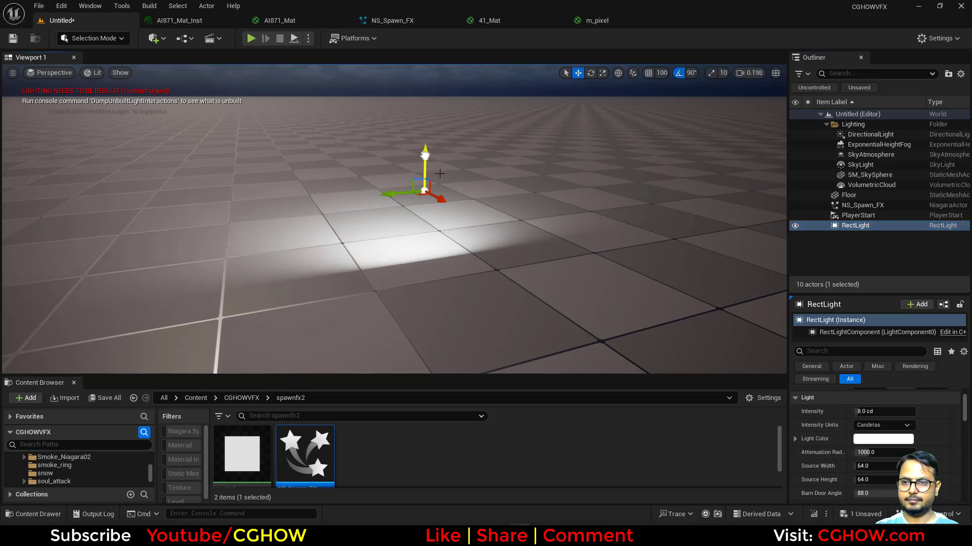
- Set the RectLight's intensity to about 4.54 cd and rotate it to about 57° in Y
{"action": "left_click", "coordinate": [883, 411]}
{"action": "type", "text": "0"}
{"action": "key", "text": "Return"}
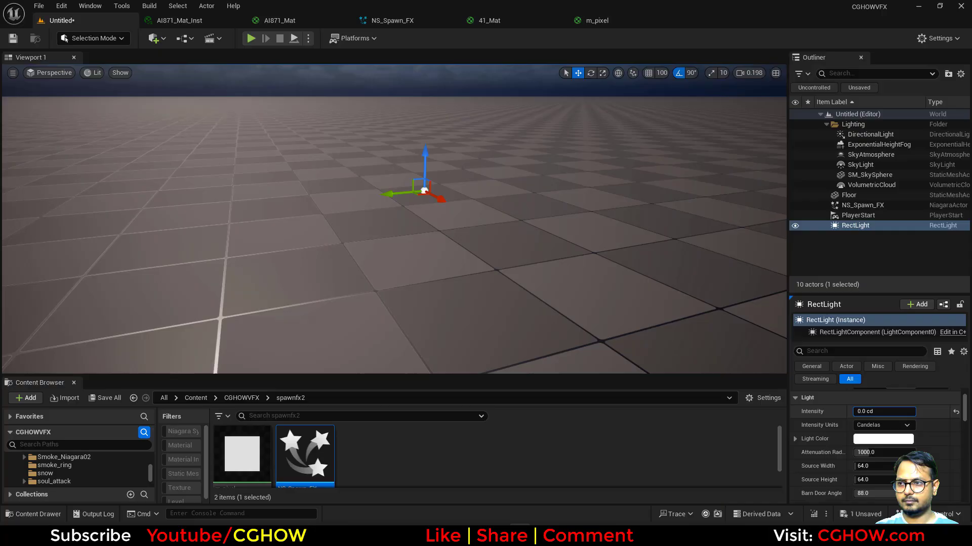
{"action": "left_click_drag", "start_coordinate": [875, 411], "coordinate": [884, 411]}
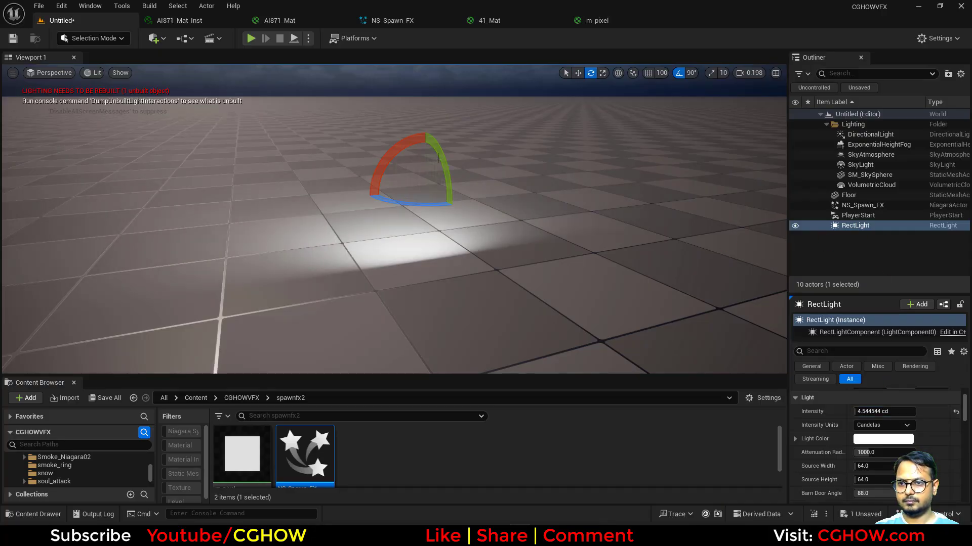
{"action": "left_click_drag", "start_coordinate": [440, 152], "coordinate": [441, 271]}
- Replay NS_Spawn_FX several times to judge the character's appearance under the adjusted RectLight
{"action": "left_click", "coordinate": [862, 206]}
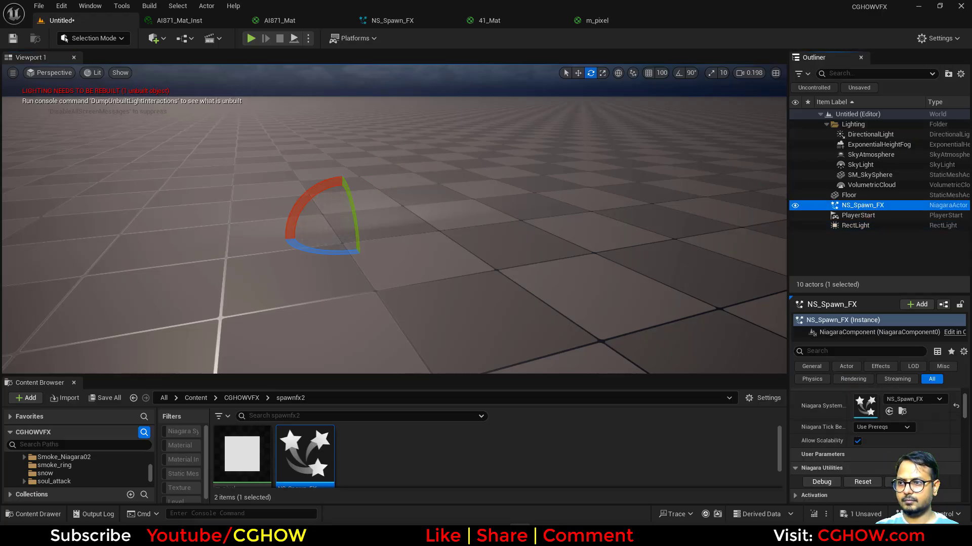
{"action": "left_click", "coordinate": [866, 484]}
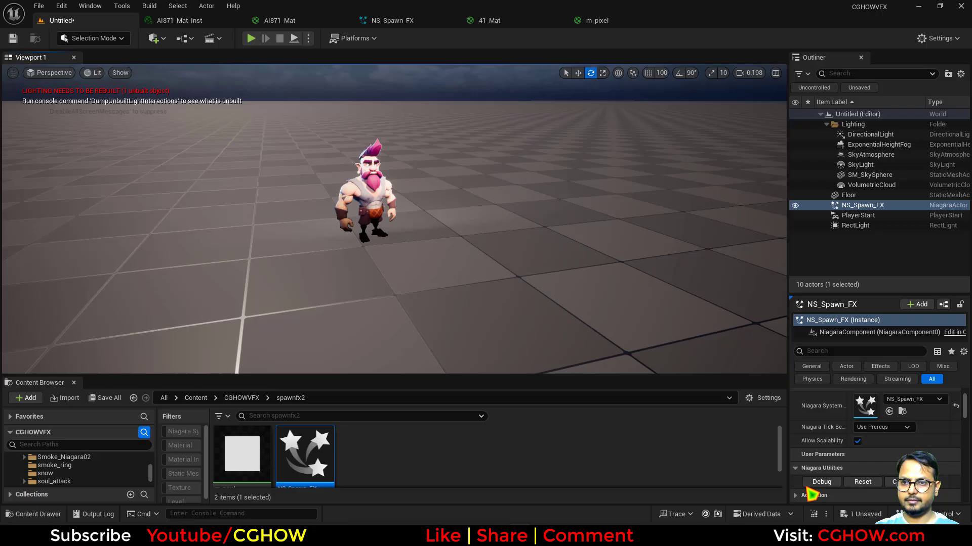
{"action": "left_click", "coordinate": [861, 483]}
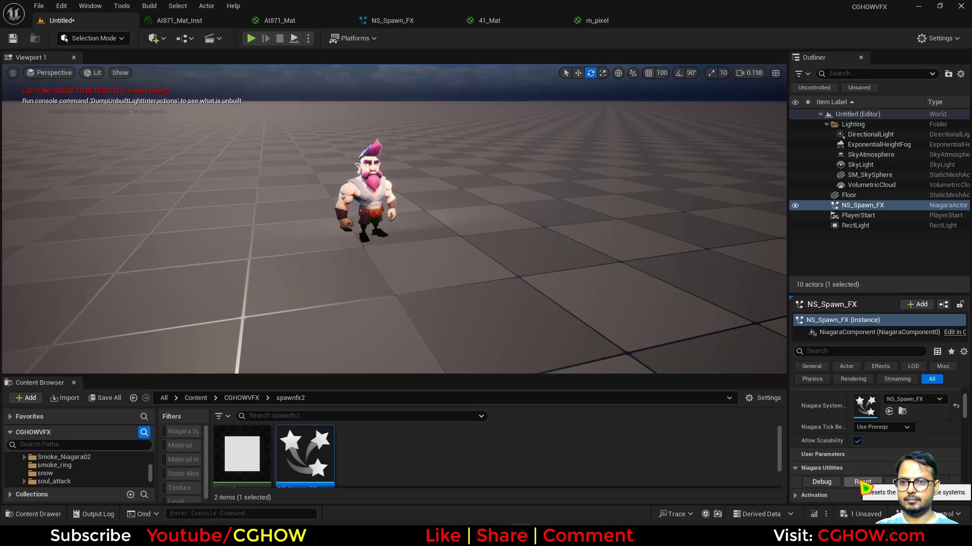
{"action": "left_click", "coordinate": [864, 483]}
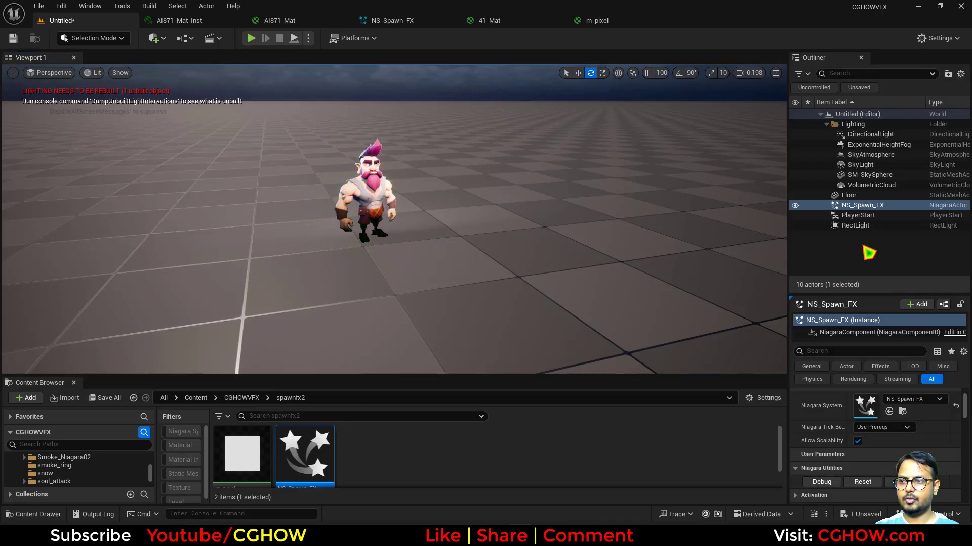
- Enable Cast Shadow on the NS_Spawn_FX actor and replay the effect to check it
{"action": "left_click", "coordinate": [832, 351]}
{"action": "type", "text": "sha"}
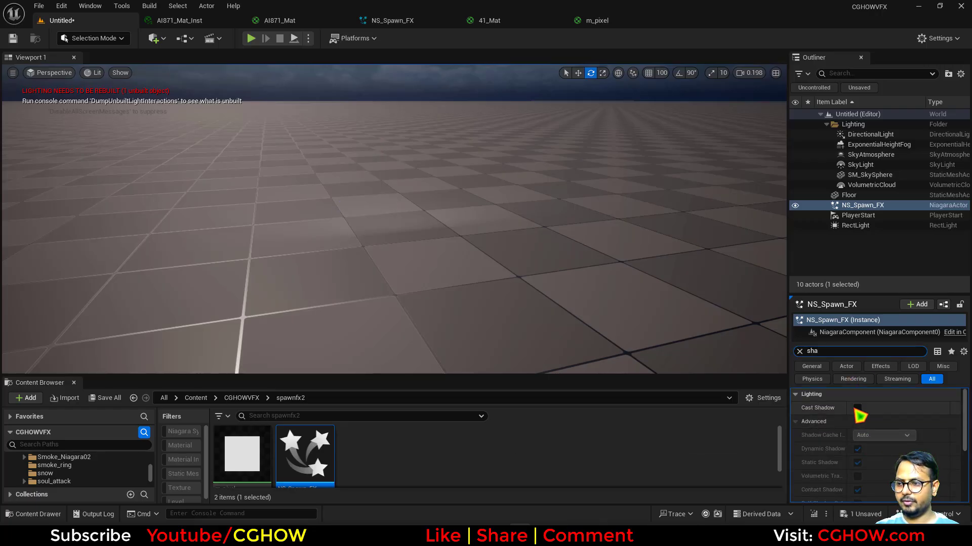
{"action": "left_click", "coordinate": [856, 408]}
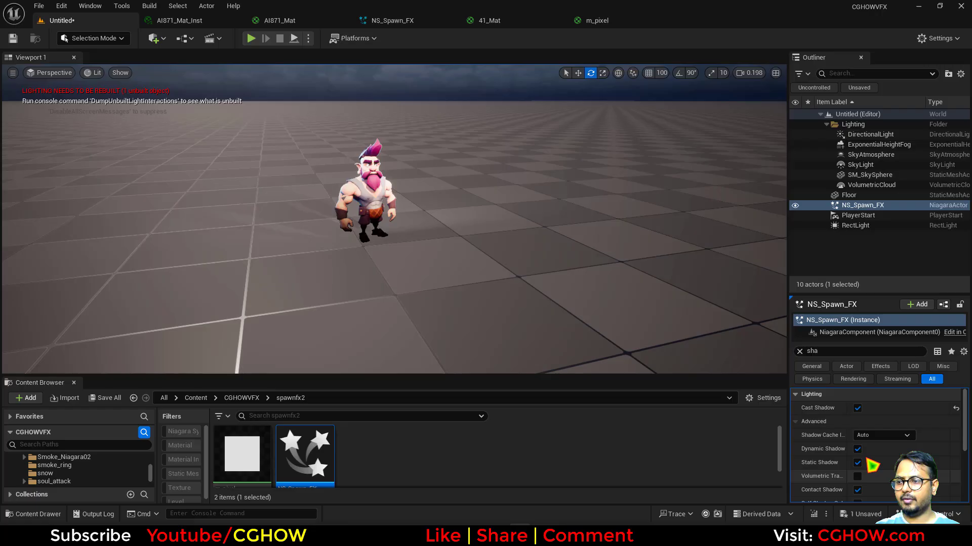
{"action": "left_click", "coordinate": [799, 351]}
{"action": "scroll", "coordinate": [865, 488], "scroll_direction": "down", "scroll_amount": 2}
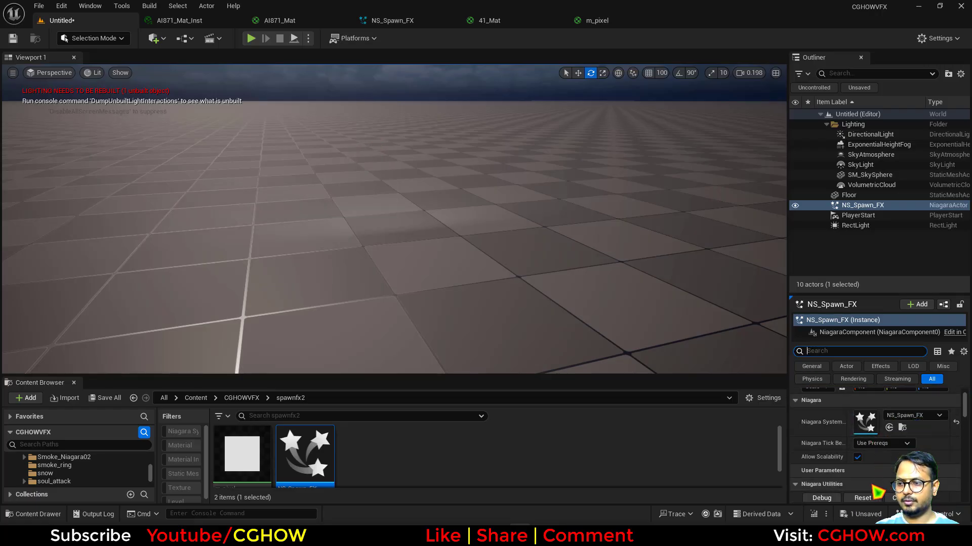
{"action": "left_click", "coordinate": [867, 498]}
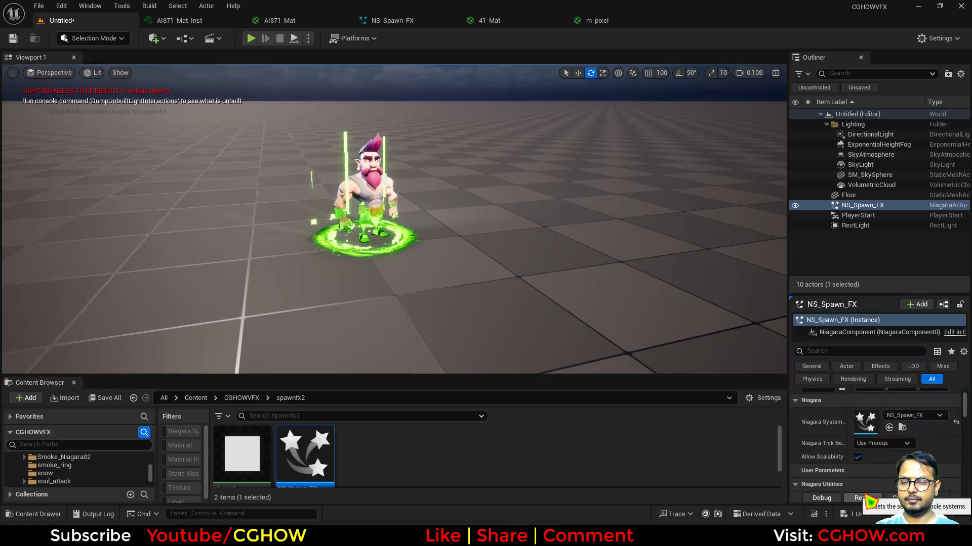
{"action": "left_click", "coordinate": [865, 497]}
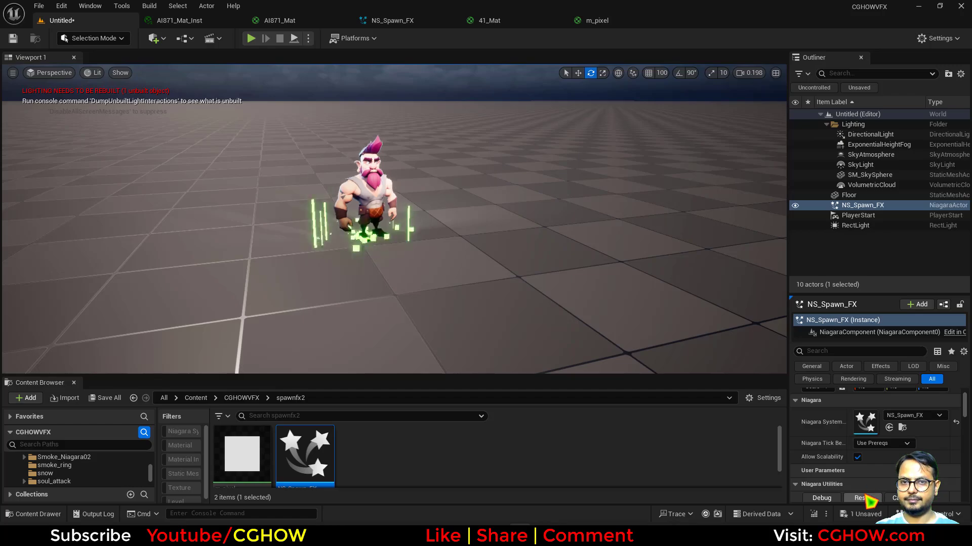
- Set the RectLight's mobility to Movable
{"action": "left_click", "coordinate": [859, 227]}
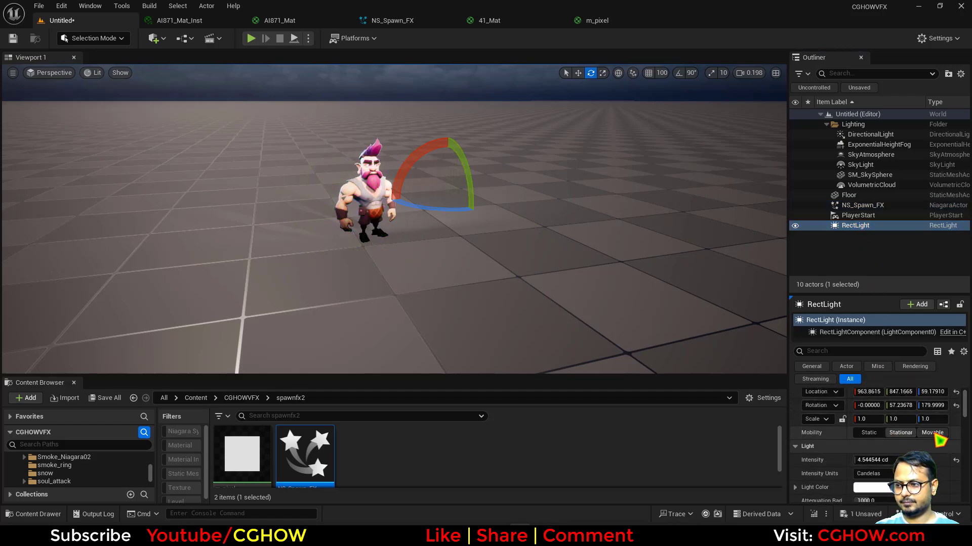
{"action": "scroll", "coordinate": [862, 487], "scroll_direction": "down", "scroll_amount": 5}
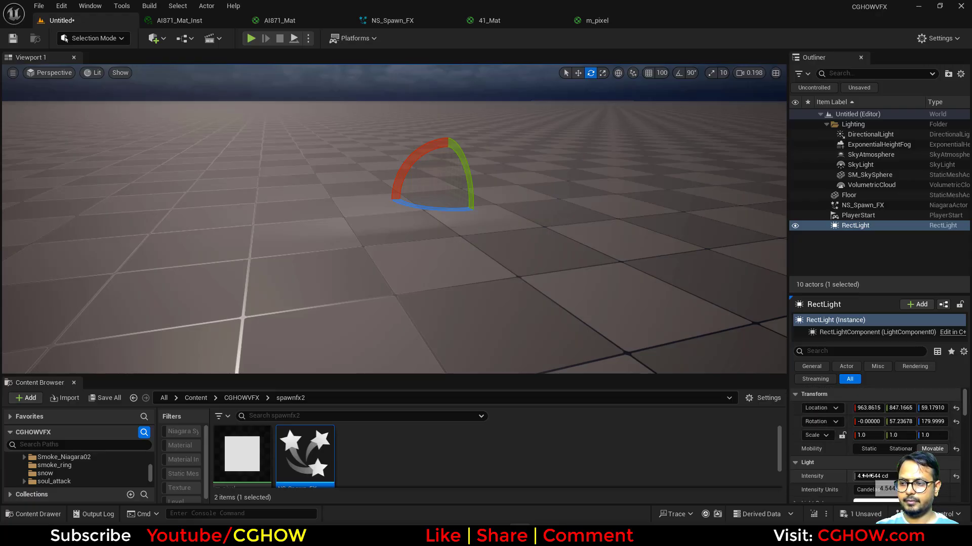
- Reframe the character with Game View toggled and reset NS_Spawn_FX repeatedly to watch the lit spawn effect
{"action": "left_click", "coordinate": [852, 206]}
{"action": "scroll", "coordinate": [875, 489], "scroll_direction": "down", "scroll_amount": 3}
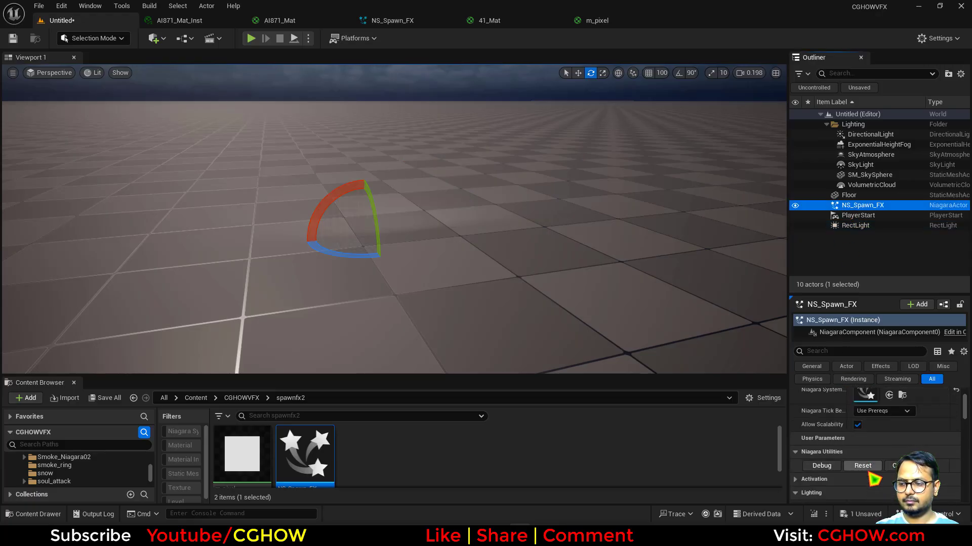
{"action": "right_click_drag", "start_coordinate": [549, 290], "coordinate": [542, 286]}
{"action": "key", "text": "g"}
{"action": "key", "text": "g"}
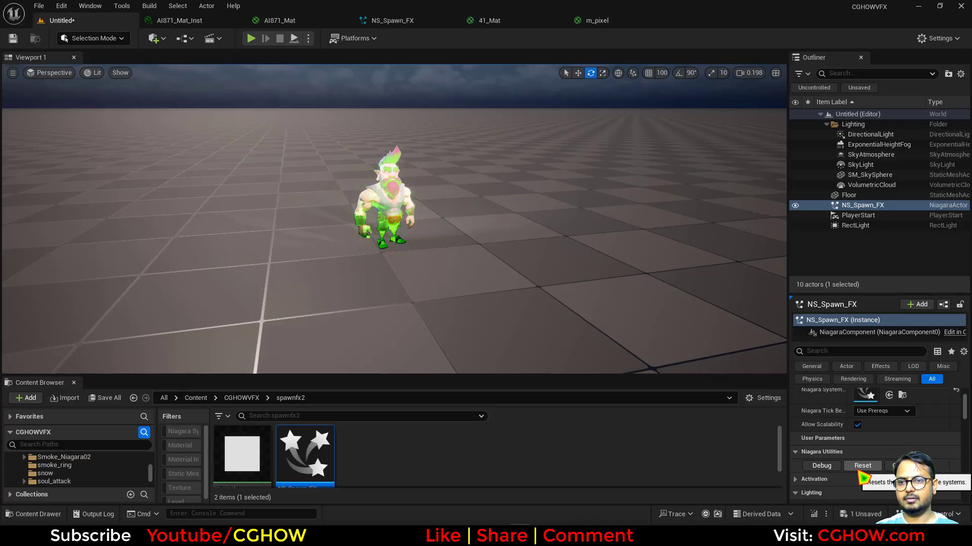
{"action": "left_click", "coordinate": [862, 465]}
{"action": "left_click", "coordinate": [863, 466]}
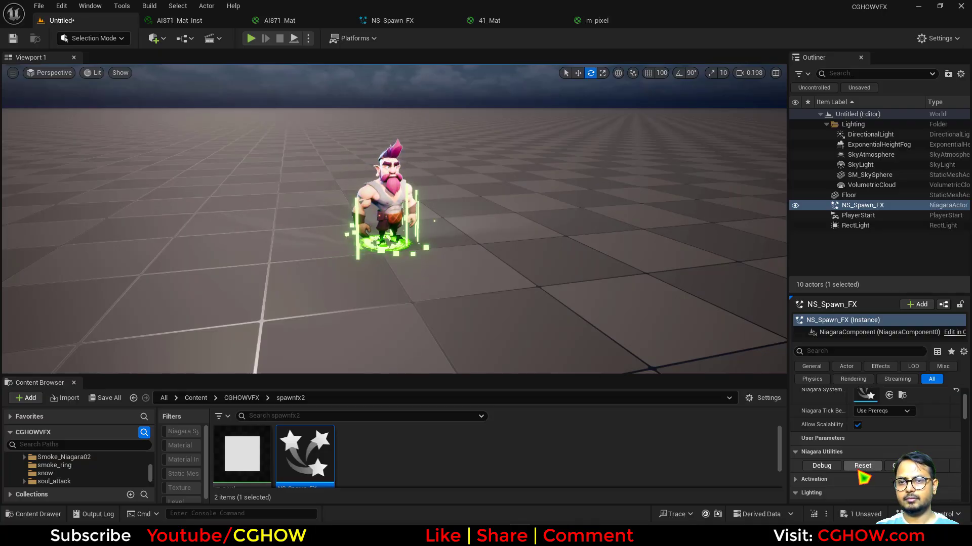